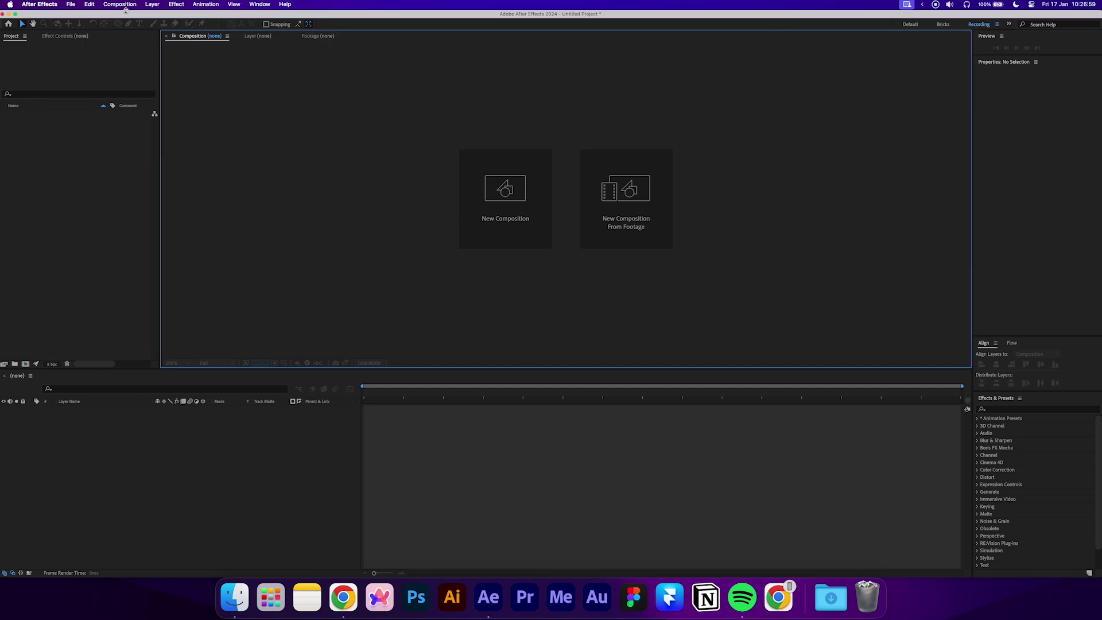
- Create a new composition named Title
{"action": "left_click", "coordinate": [125, 10]}
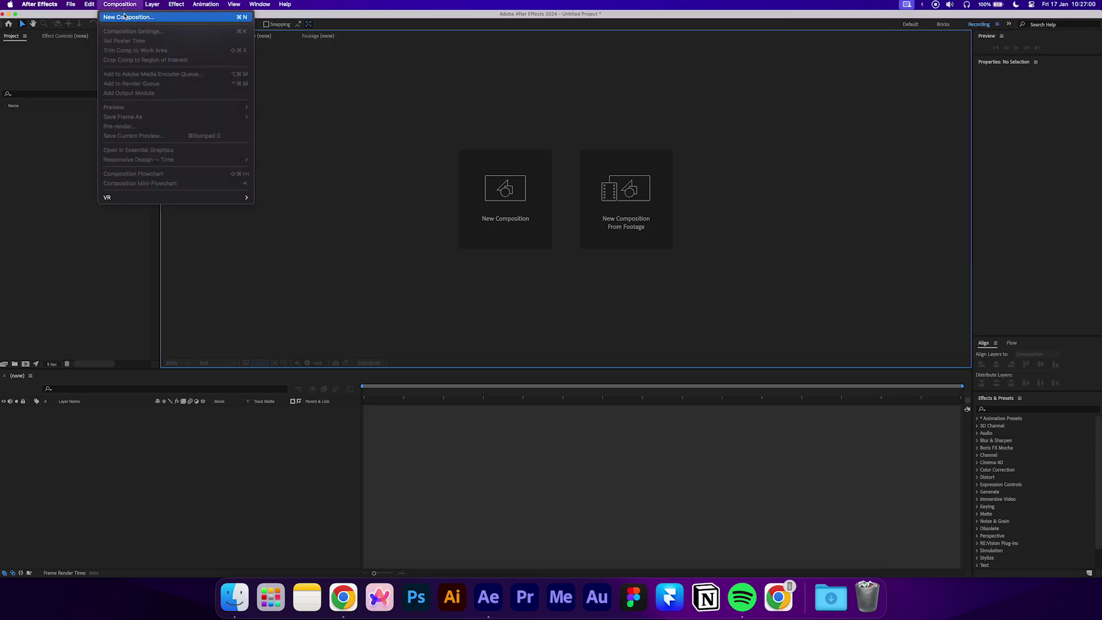
{"action": "left_click", "coordinate": [124, 16]}
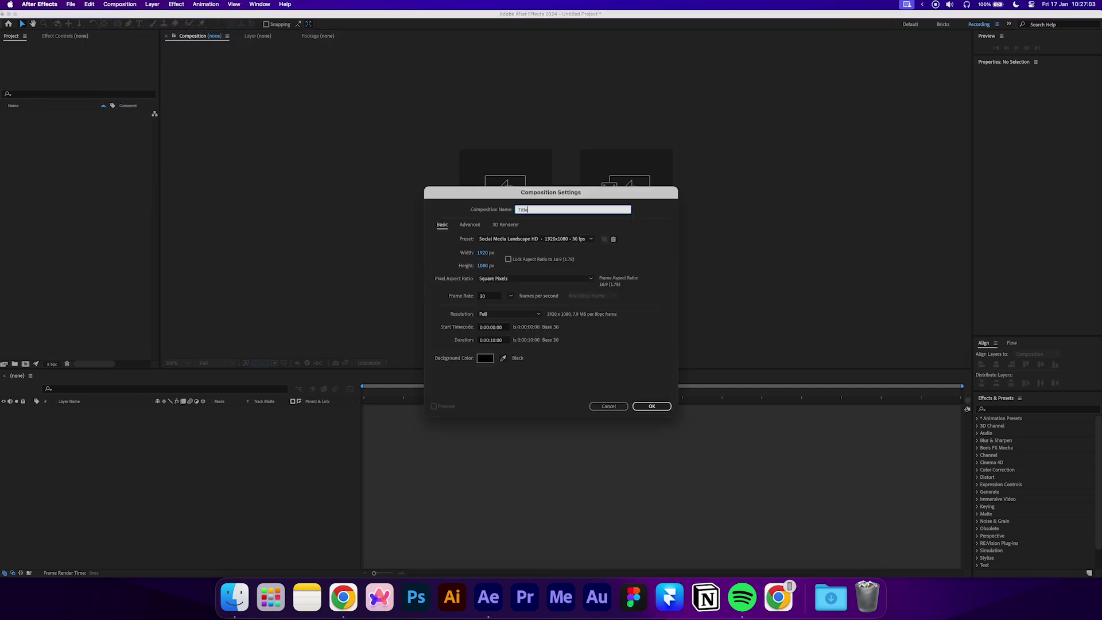
{"action": "type", "text": "Title"}
{"action": "left_click", "coordinate": [442, 243]}
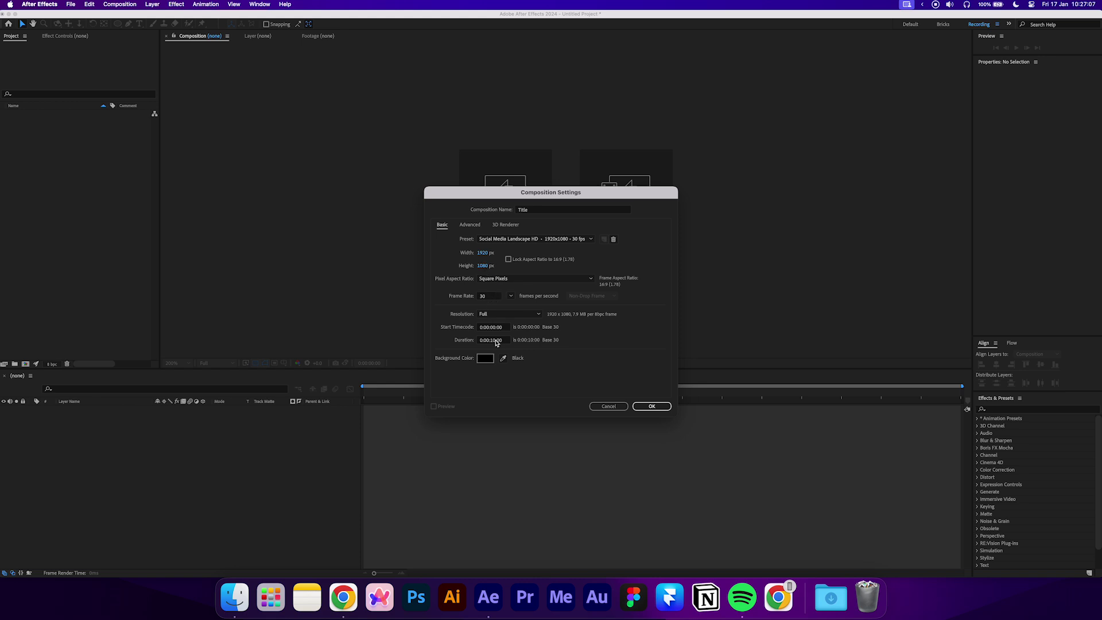
{"action": "left_click", "coordinate": [652, 406]}
- Add a new solid layer named Background to the Title composition
{"action": "right_click", "coordinate": [321, 421]}
{"action": "mouse_move", "coordinate": [402, 425]}
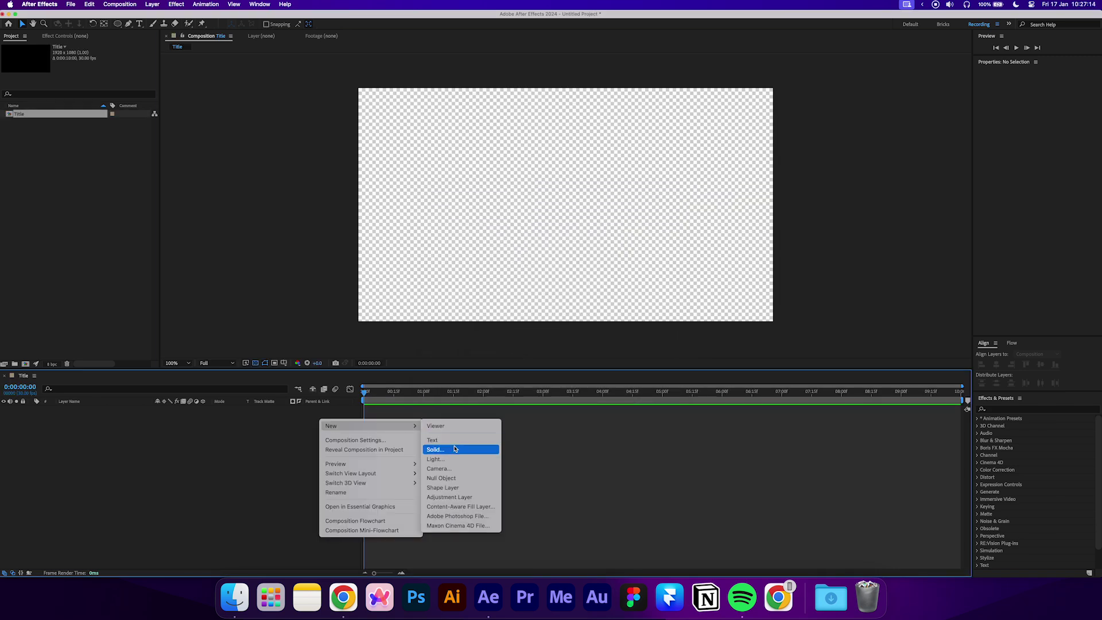
{"action": "left_click", "coordinate": [452, 448]}
{"action": "type", "text": "Background"}
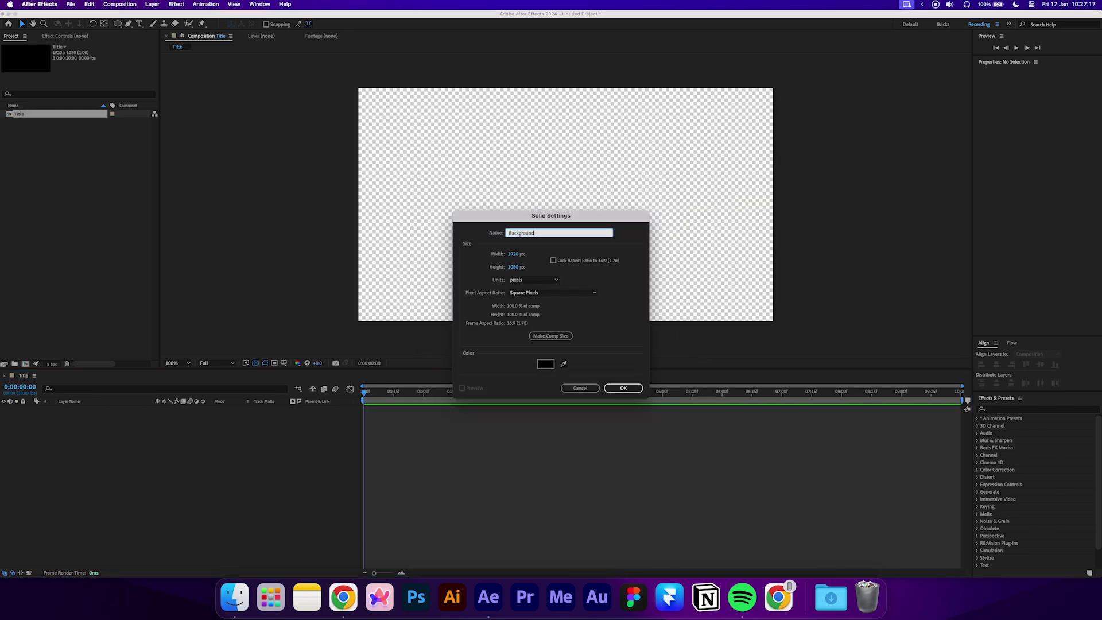
{"action": "left_click", "coordinate": [631, 389]}
- Apply Gradient Ramp to Background, going from a dark red start colour to a bright red end colour
{"action": "left_click", "coordinate": [993, 410]}
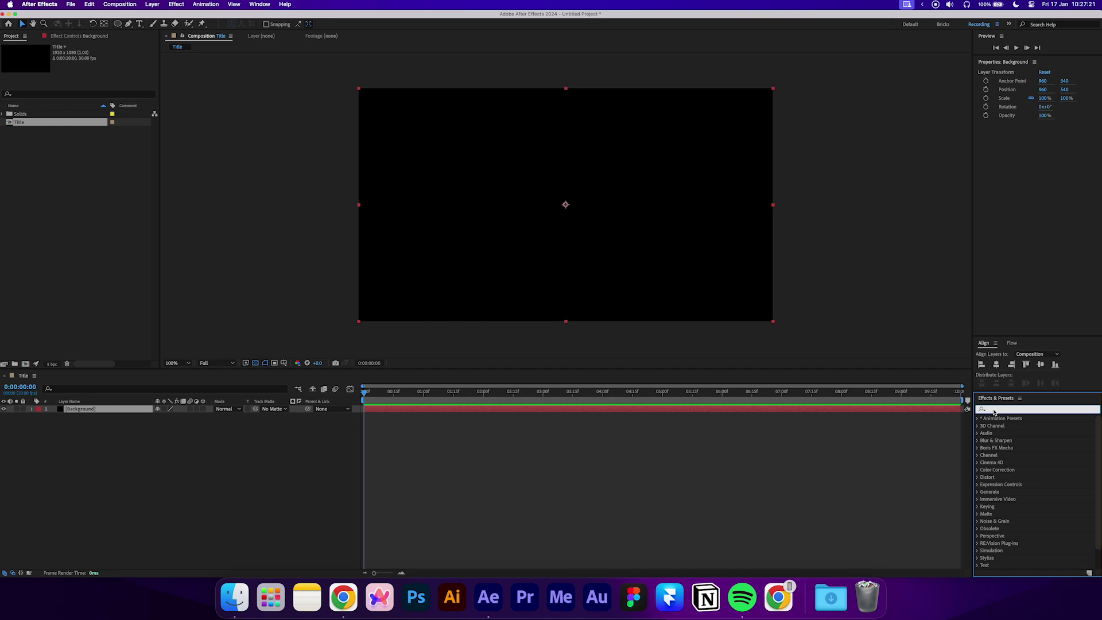
{"action": "type", "text": "gradient ra"}
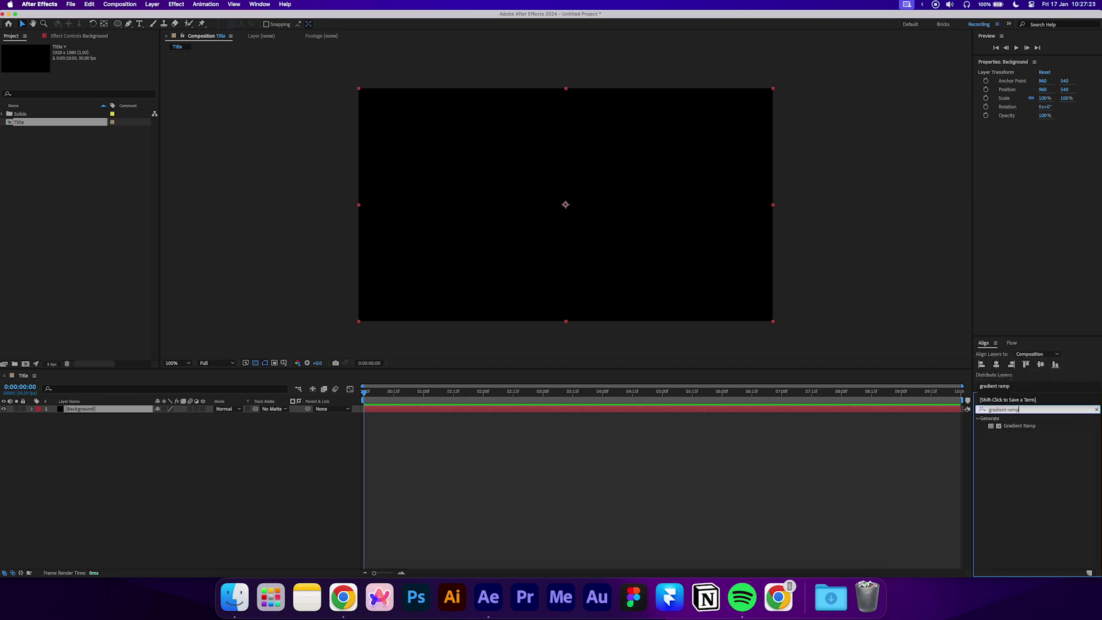
{"action": "type", "text": "mp"}
{"action": "left_click_drag", "start_coordinate": [1007, 427], "coordinate": [952, 413]}
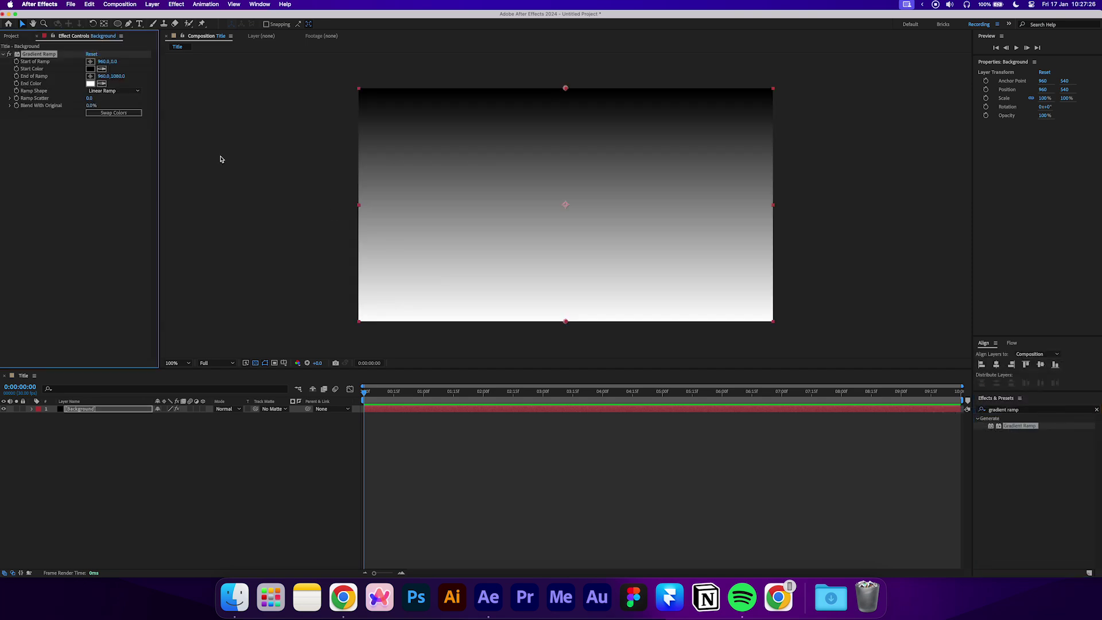
{"action": "left_click", "coordinate": [90, 69]}
{"action": "left_click_drag", "start_coordinate": [254, 123], "coordinate": [255, 187]}
{"action": "key", "text": "Return"}
{"action": "left_click", "coordinate": [90, 83]}
{"action": "left_click_drag", "start_coordinate": [252, 125], "coordinate": [243, 106]}
{"action": "left_click", "coordinate": [335, 88]}
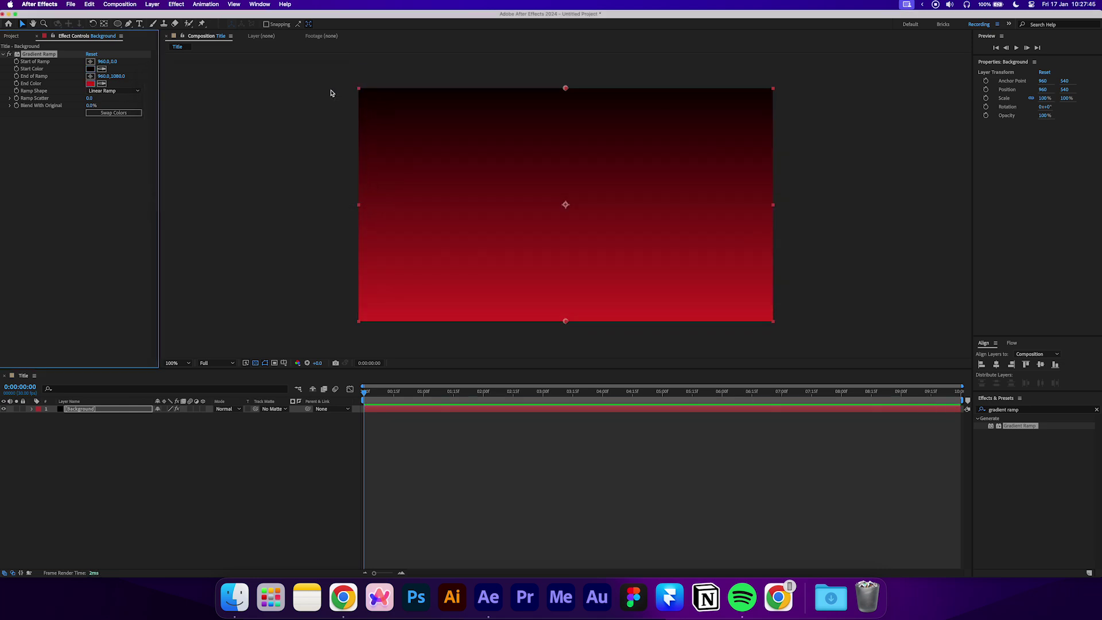
- Add a new solid layer named Grid Lines above the Background
{"action": "left_click", "coordinate": [256, 435]}
{"action": "right_click", "coordinate": [257, 435]}
{"action": "mouse_move", "coordinate": [264, 439]}
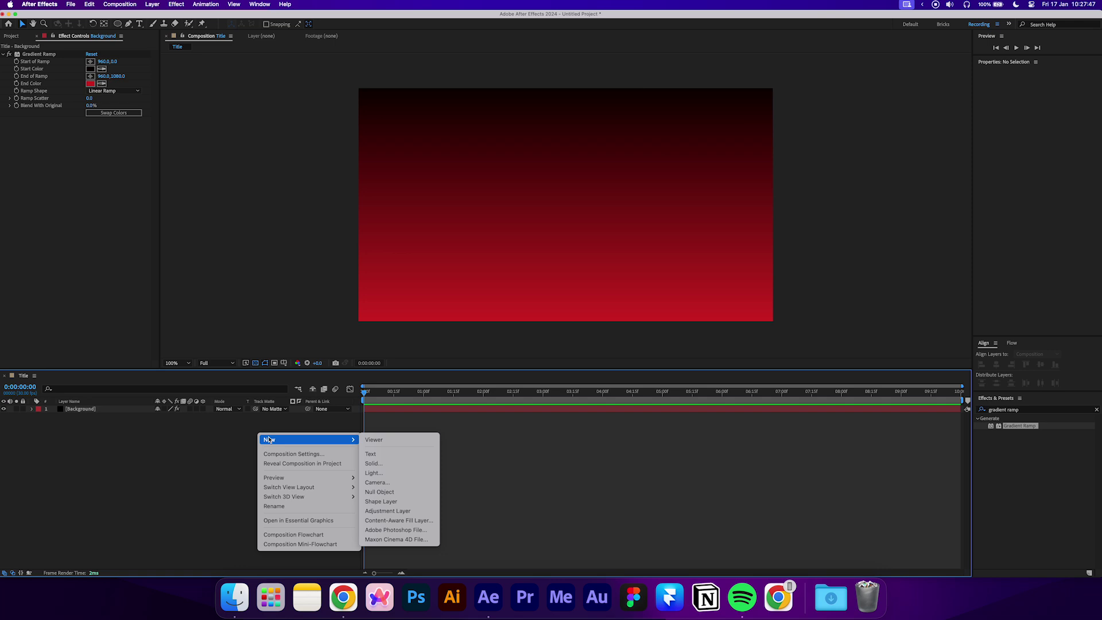
{"action": "type", "text": "Grid Lines"}
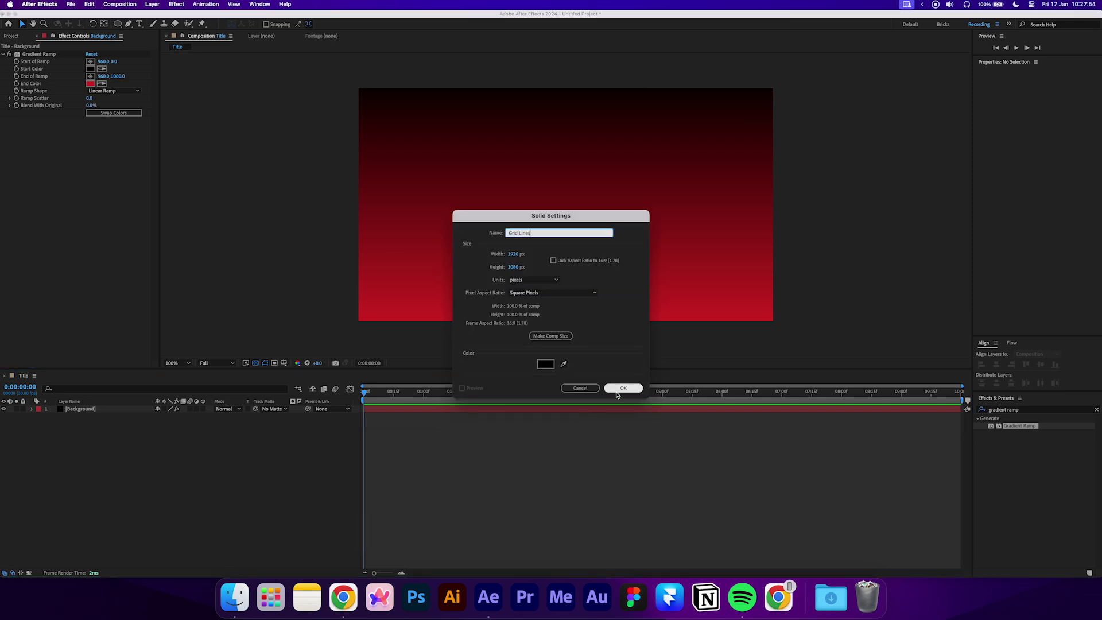
{"action": "left_click", "coordinate": [623, 388]}
- Apply the Grid effect to Grid Lines, sized by Width Slider with width 140 and border 3
{"action": "triple_click", "coordinate": [1005, 412]}
{"action": "type", "text": "gri"}
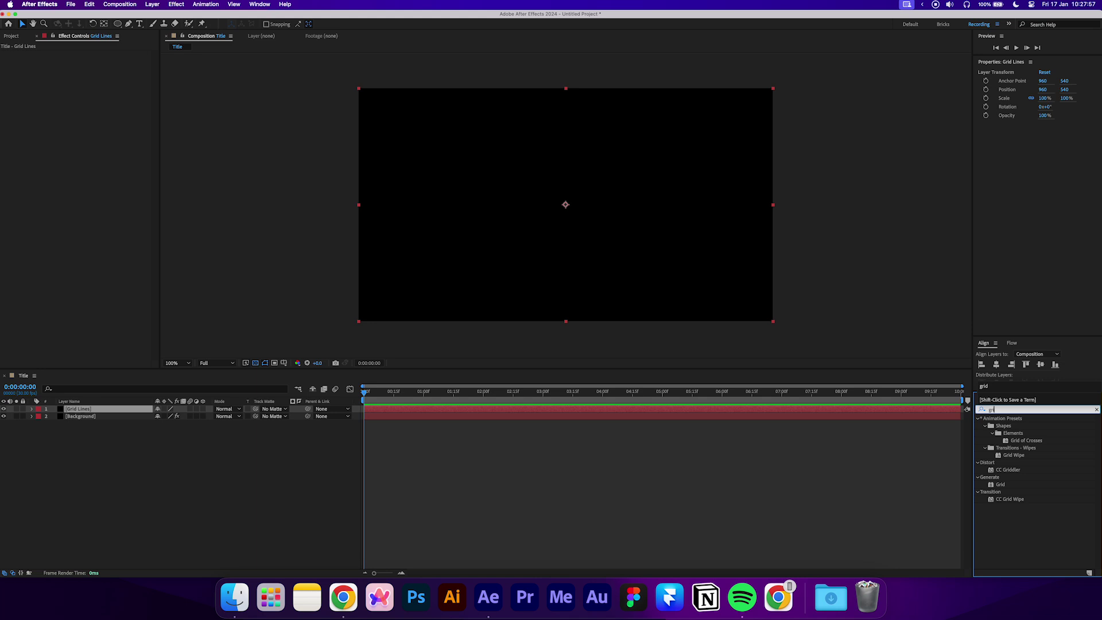
{"action": "type", "text": "d"}
{"action": "left_click_drag", "start_coordinate": [1000, 485], "coordinate": [855, 413]}
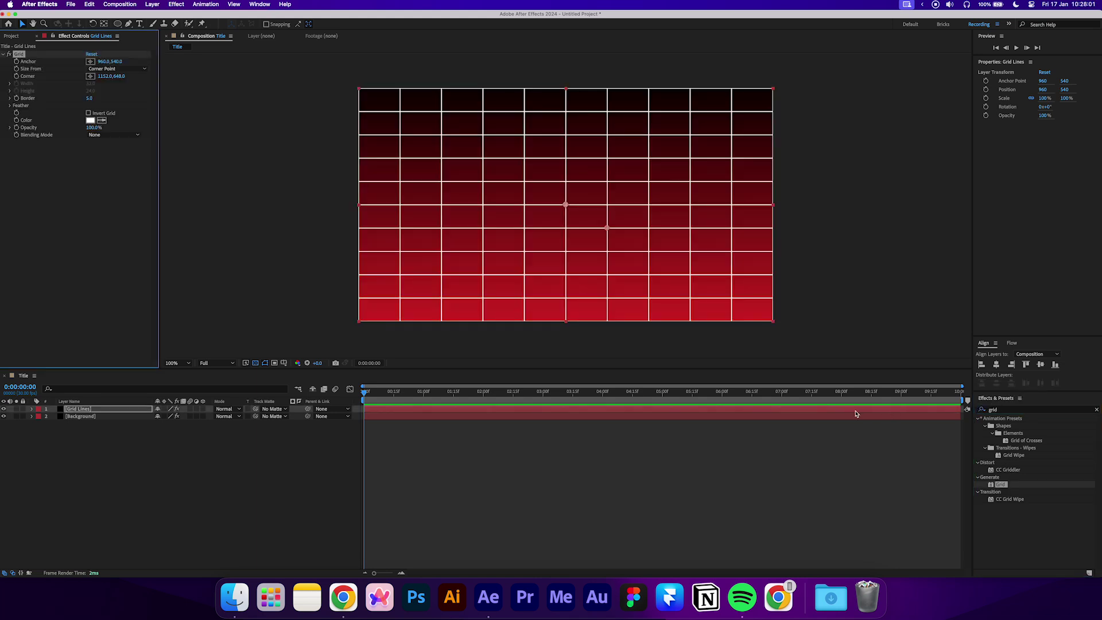
{"action": "left_click", "coordinate": [117, 70]}
{"action": "left_click", "coordinate": [120, 88]}
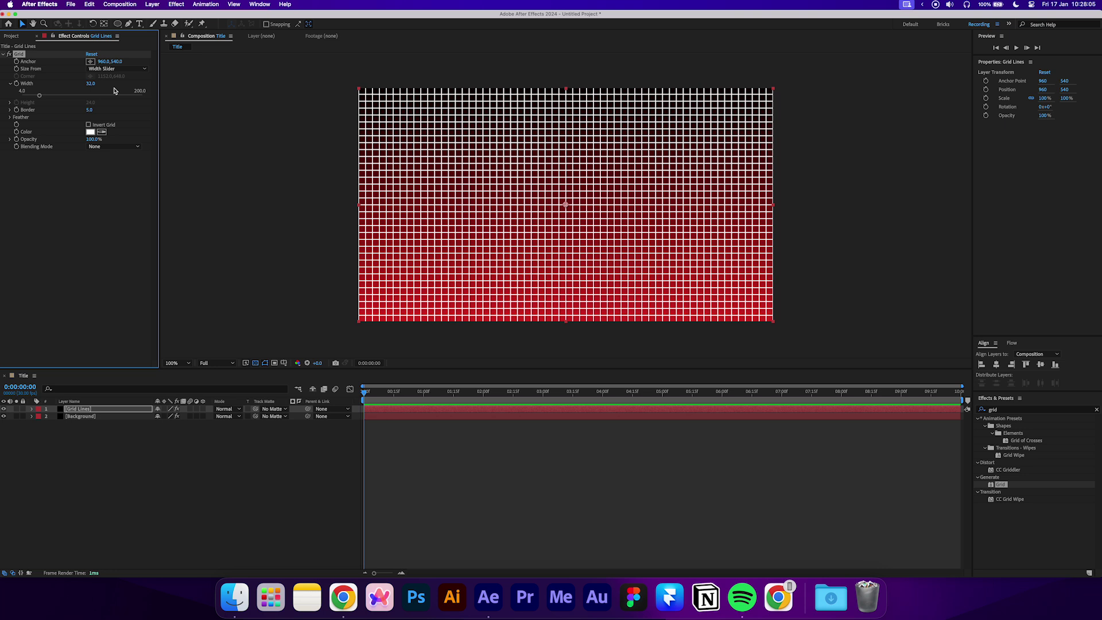
{"action": "left_click", "coordinate": [92, 84]}
{"action": "type", "text": "140"}
{"action": "left_click", "coordinate": [107, 167]}
{"action": "left_click", "coordinate": [89, 109]}
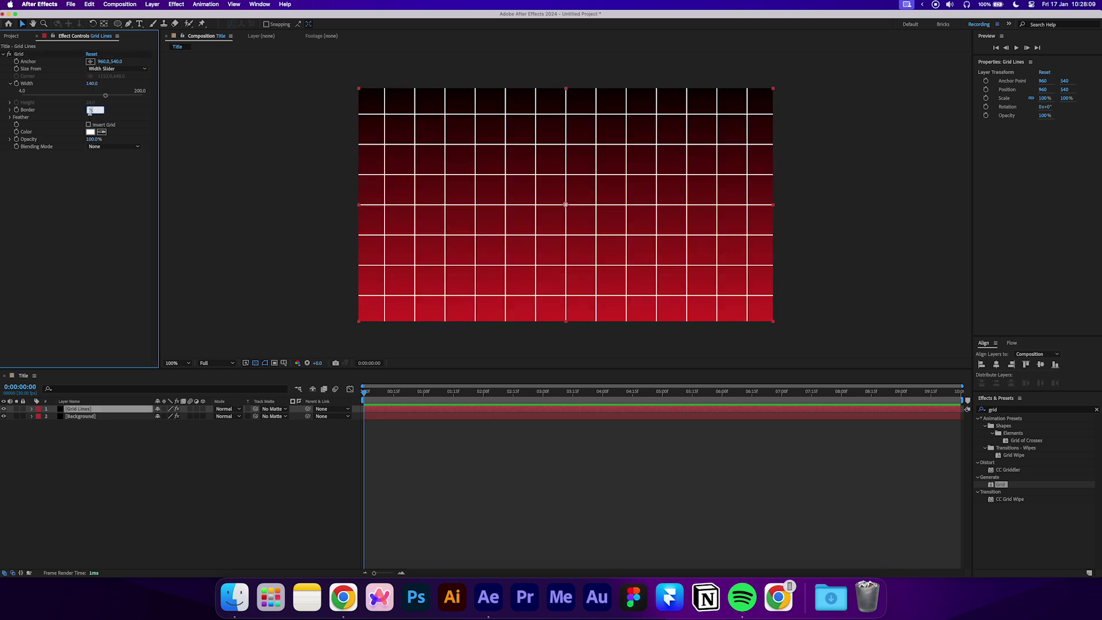
{"action": "type", "text": "3"}
{"action": "left_click", "coordinate": [97, 179]}
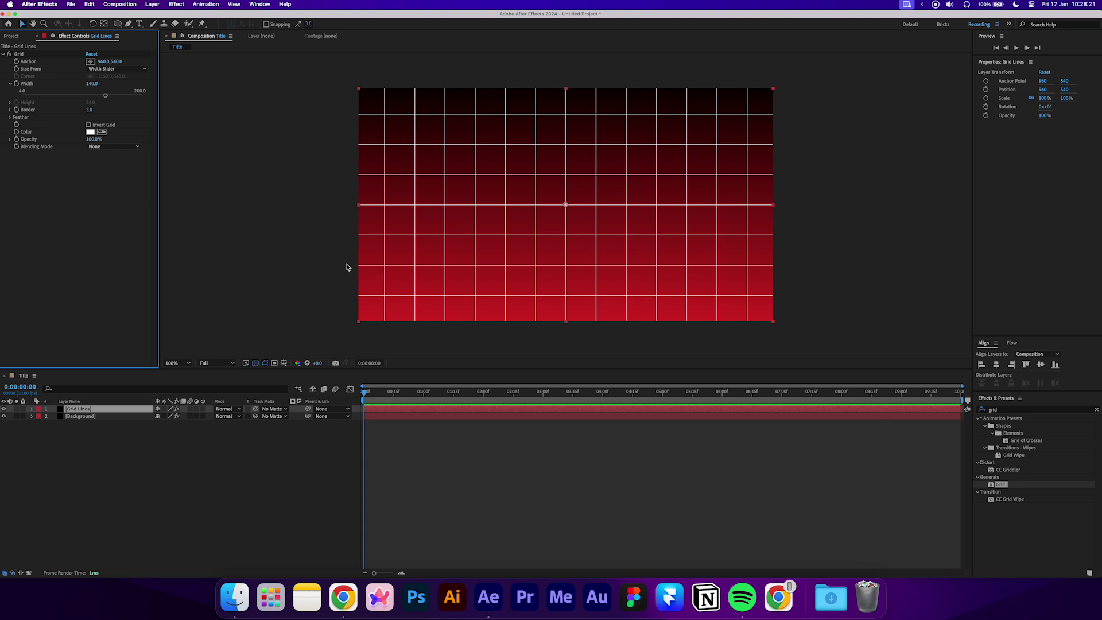
- Pre-compose the Grid Lines layer into a precomp named Grid
{"action": "right_click", "coordinate": [141, 412]}
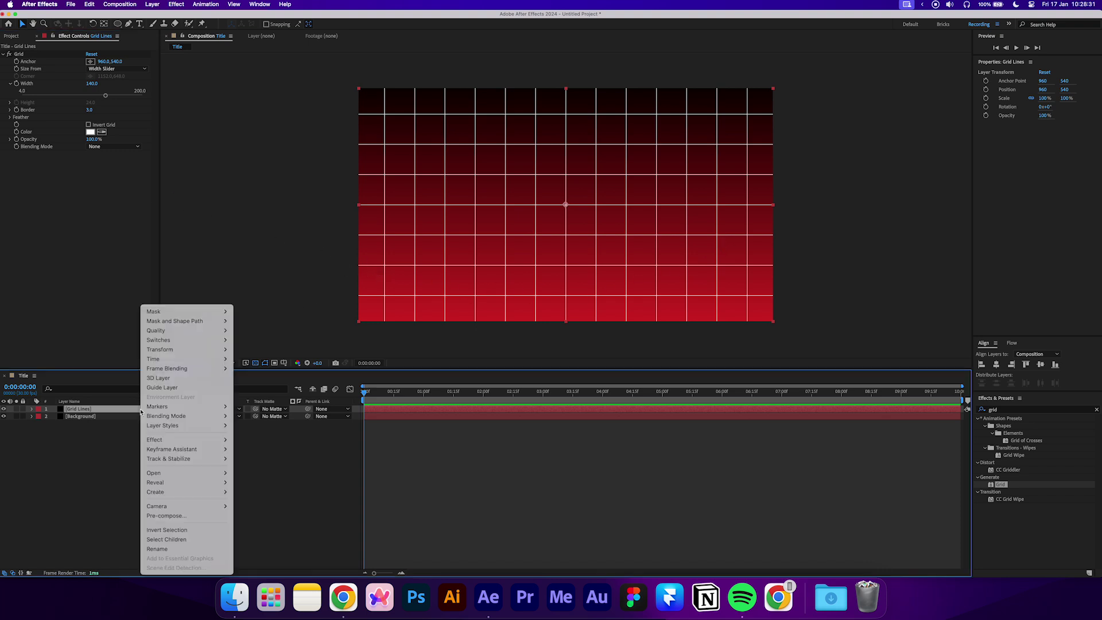
{"action": "left_click", "coordinate": [180, 515]}
{"action": "type", "text": "Grid"}
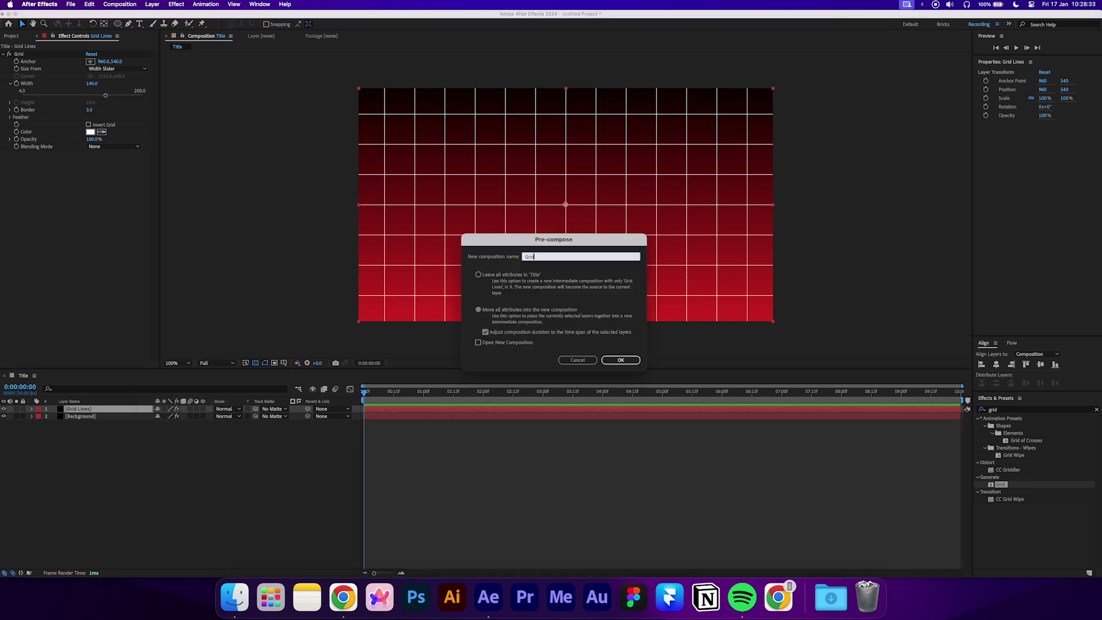
{"action": "left_click", "coordinate": [605, 357]}
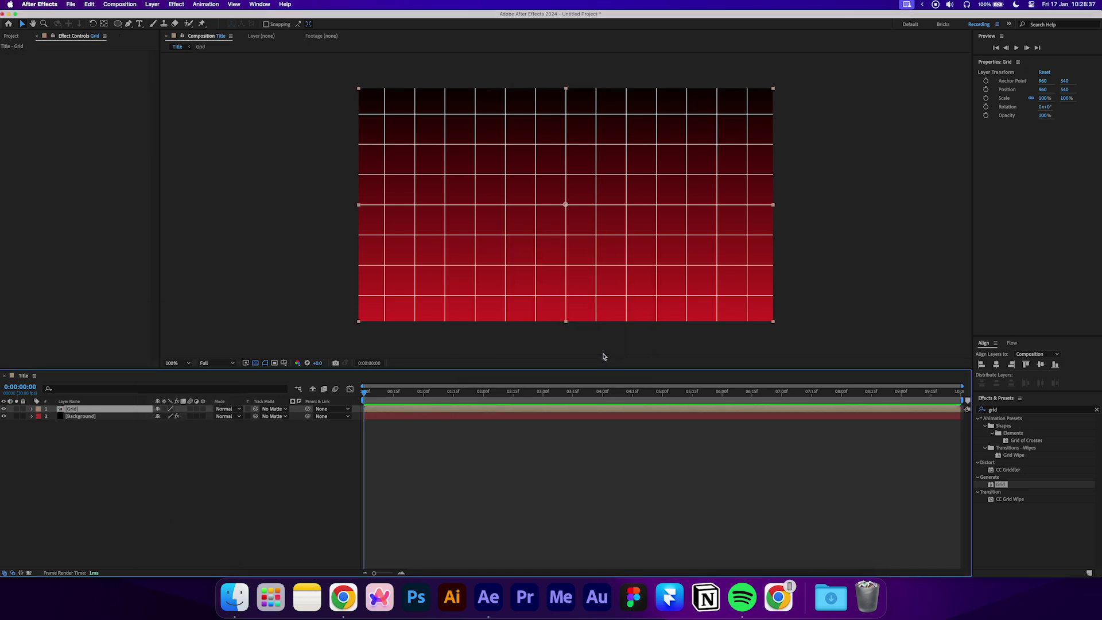
- Add an elliptical mask to the Grid layer, widened and taller than the frame and shifted upward
{"action": "left_click", "coordinate": [118, 25]}
{"action": "double_click", "coordinate": [118, 25]}
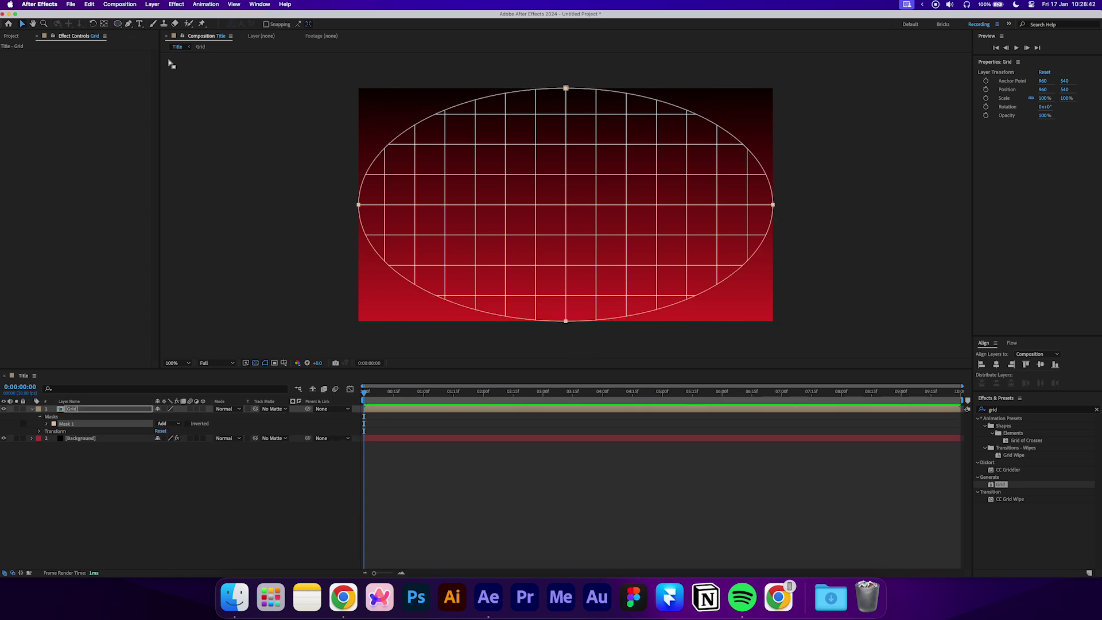
{"action": "left_click", "coordinate": [517, 203]}
{"action": "left_click_drag", "start_coordinate": [774, 205], "coordinate": [837, 204]}
{"action": "left_click_drag", "start_coordinate": [566, 87], "coordinate": [560, 48]}
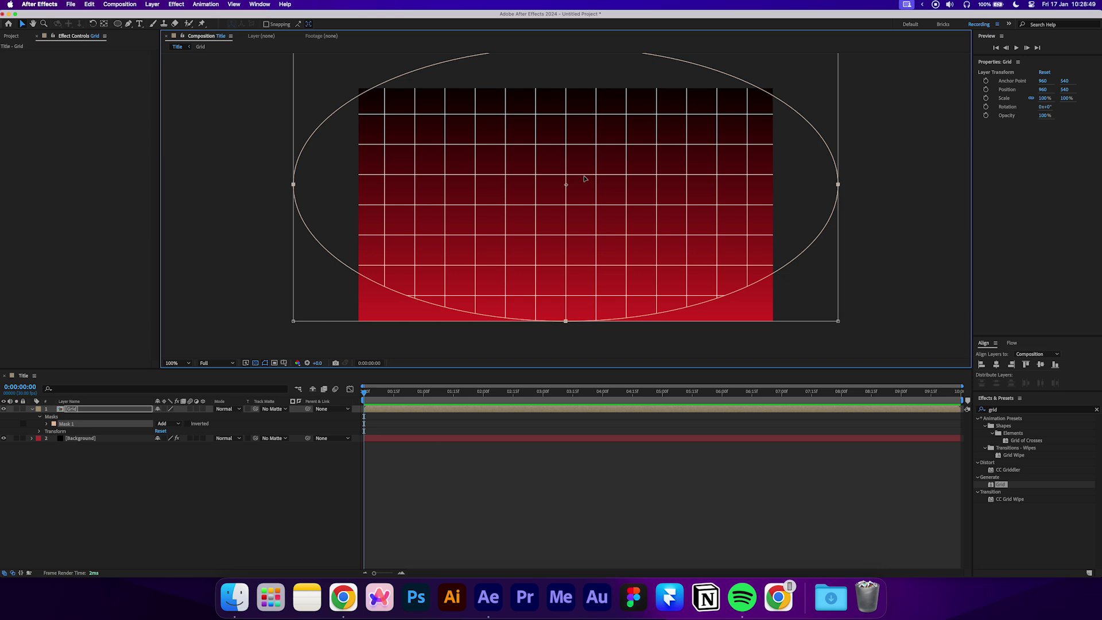
{"action": "left_click_drag", "start_coordinate": [582, 178], "coordinate": [583, 113]}
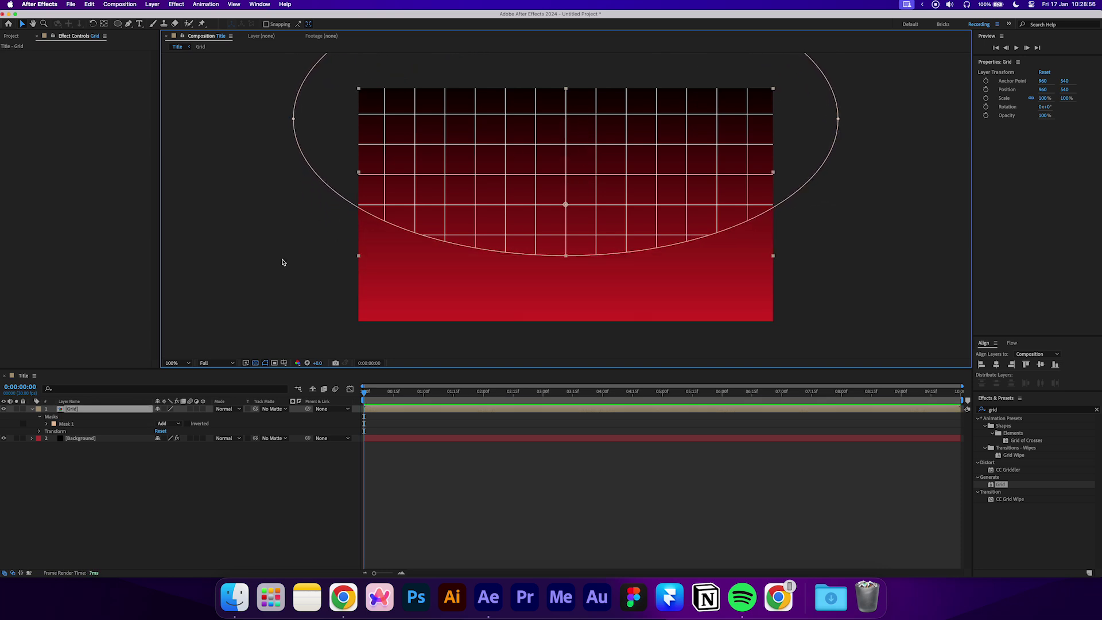
{"action": "left_click", "coordinate": [290, 253]}
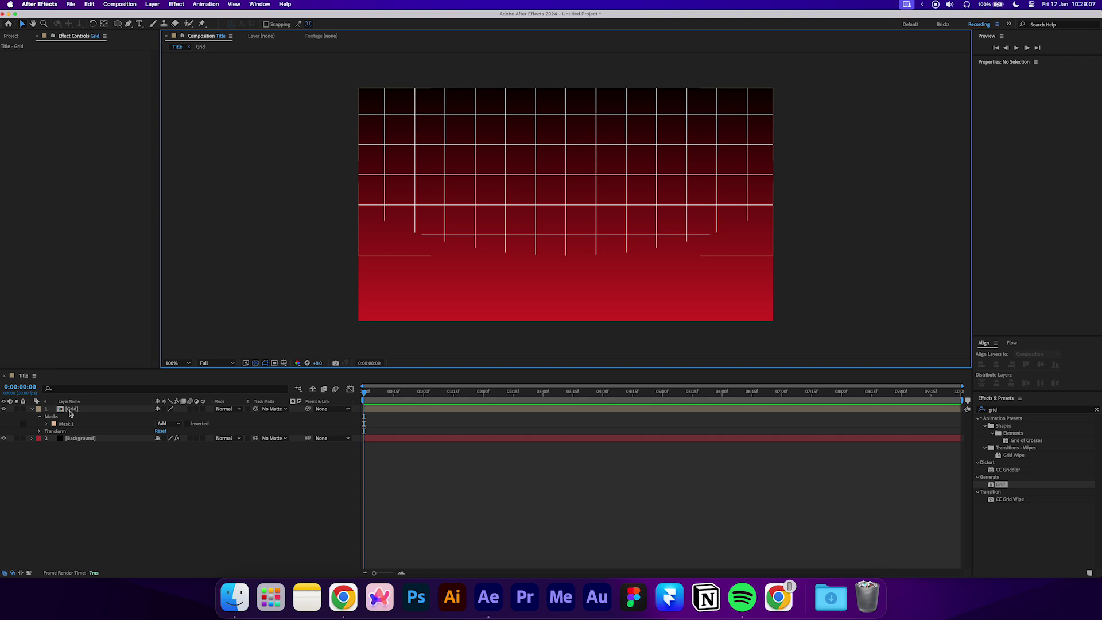
- Set the Grid layer's mask feather to 250 pixels
{"action": "left_click", "coordinate": [47, 423]}
{"action": "left_click", "coordinate": [171, 438]}
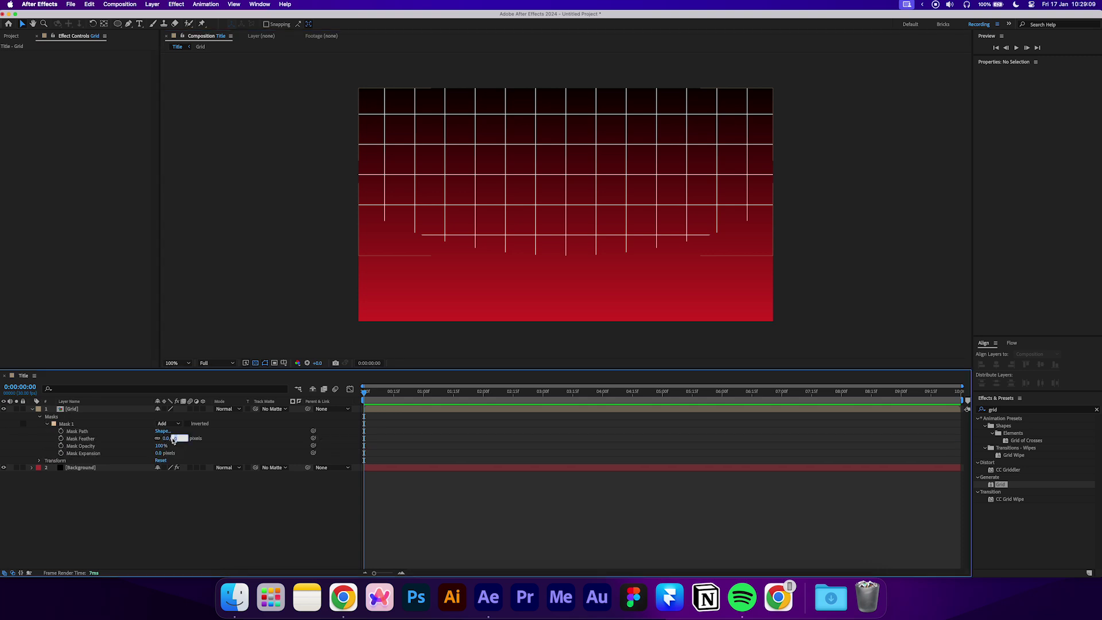
{"action": "type", "text": "250"}
{"action": "key", "text": "Return"}
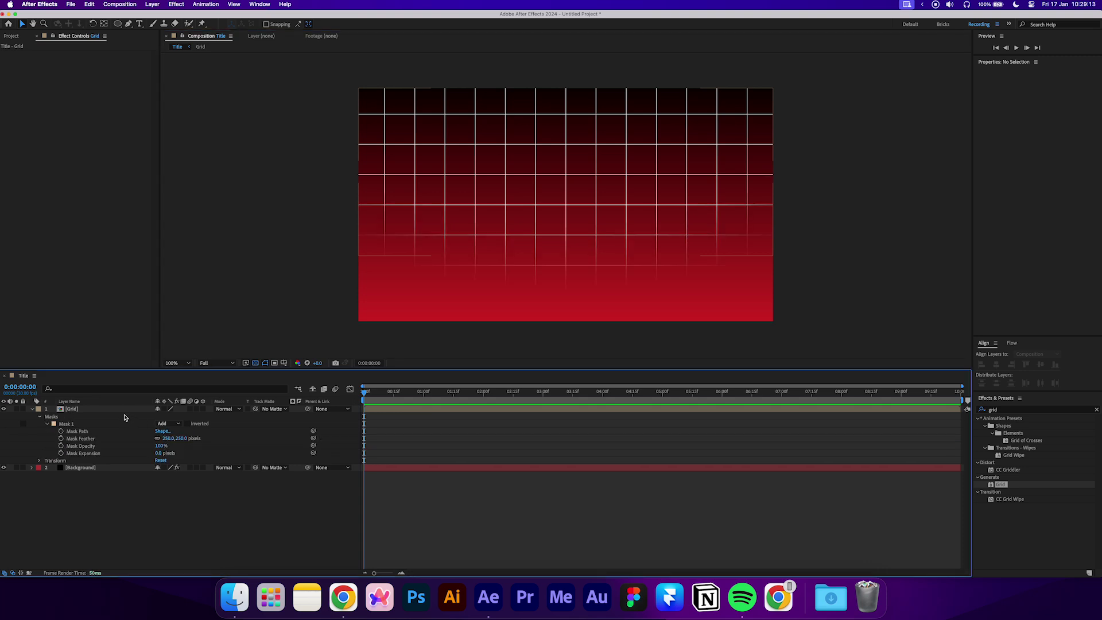
- Set the Grid layer's opacity to 15%
{"action": "left_click", "coordinate": [122, 410]}
{"action": "key", "text": "t"}
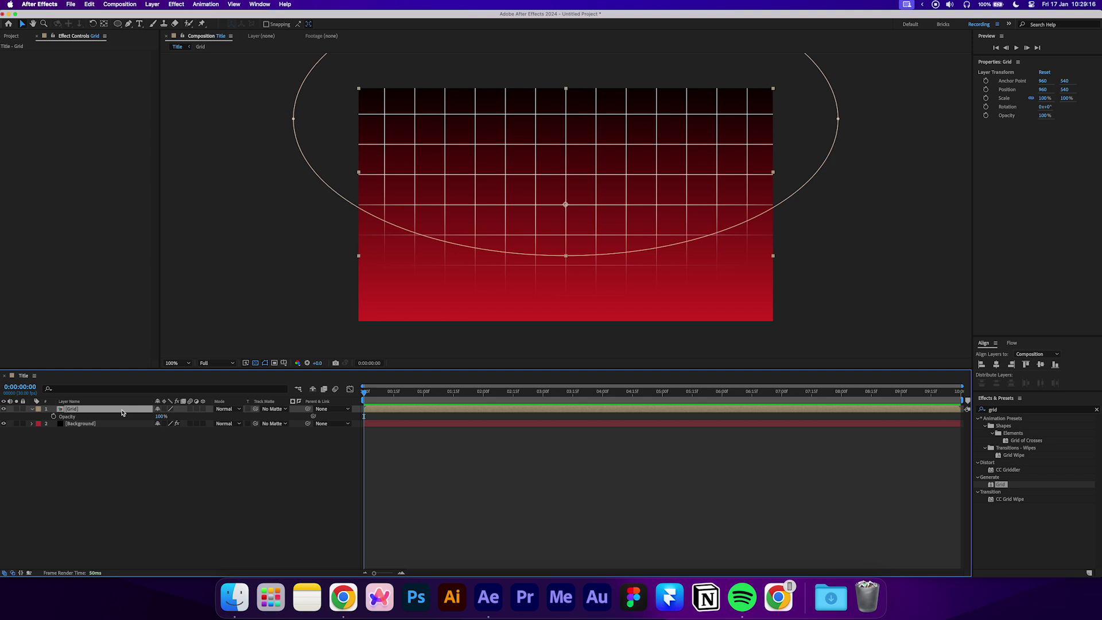
{"action": "left_click", "coordinate": [159, 416]}
{"action": "type", "text": "15"}
{"action": "left_click", "coordinate": [192, 458]}
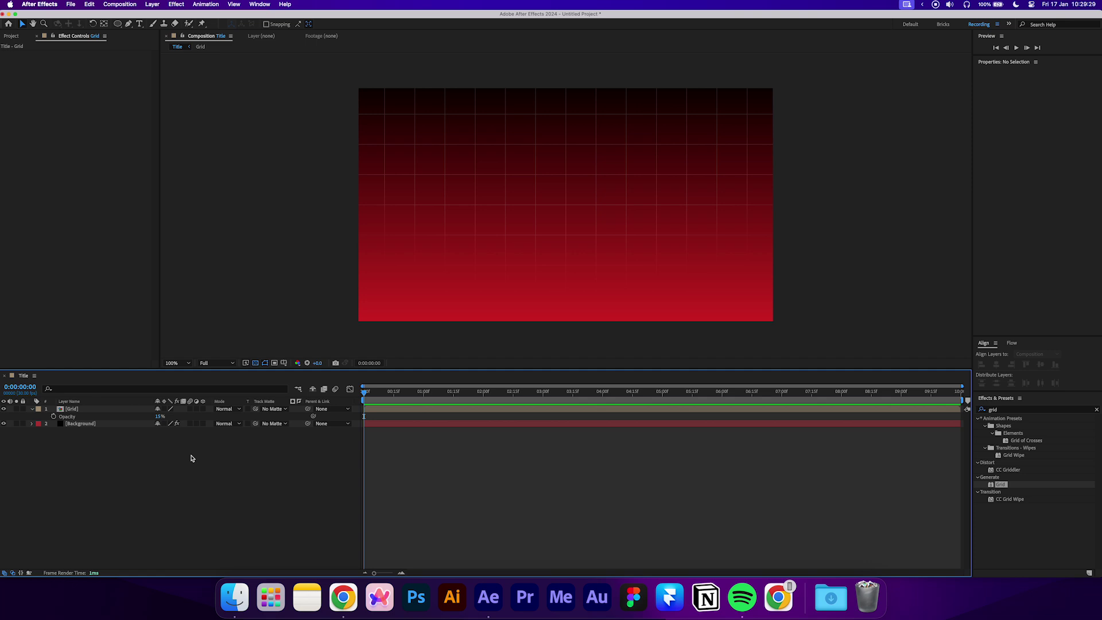
- Add a text layer reading 'FOCUS INWARD NOT OUTWARD' near the frame centre
{"action": "left_click", "coordinate": [138, 24]}
{"action": "left_click", "coordinate": [528, 206]}
{"action": "type", "text": "FOC"}
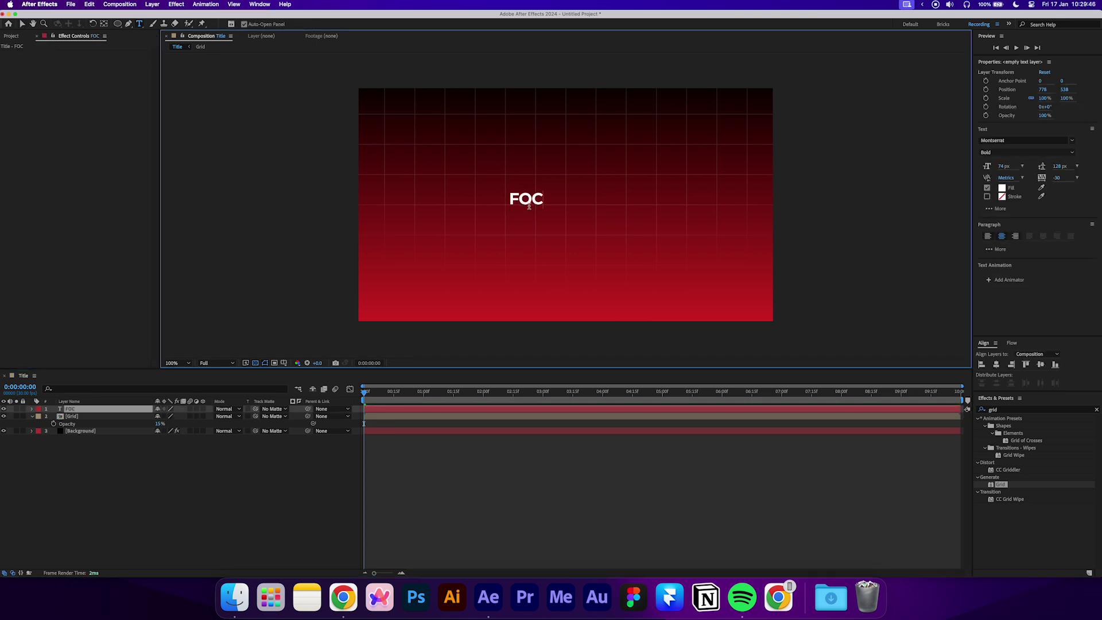
{"action": "type", "text": "US INWARD NOT OUTWARD"}
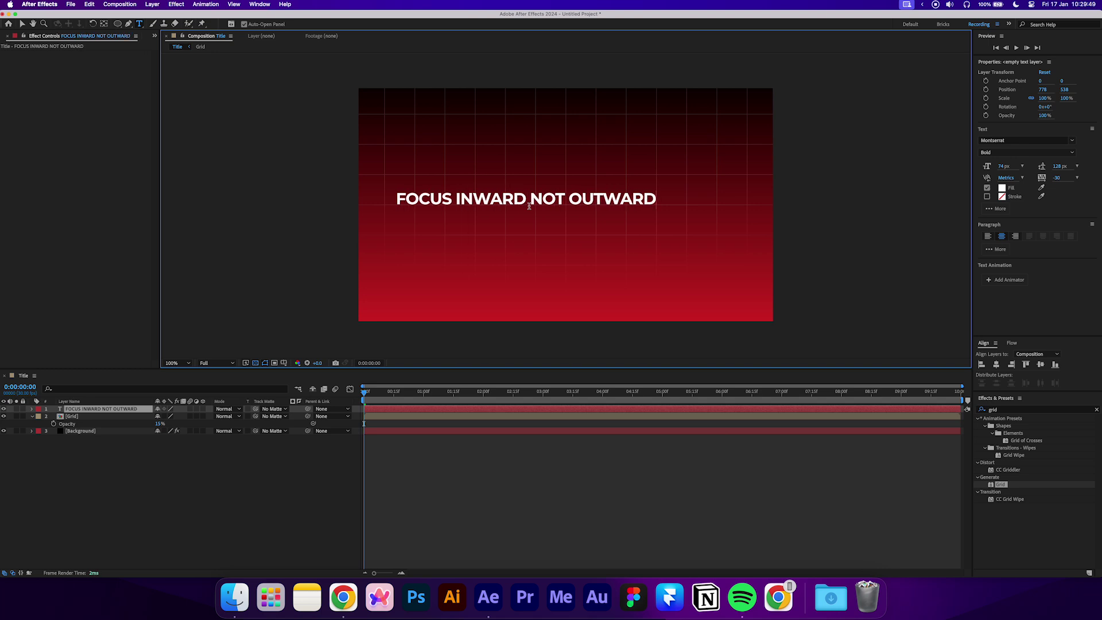
{"action": "key", "text": "Escape"}
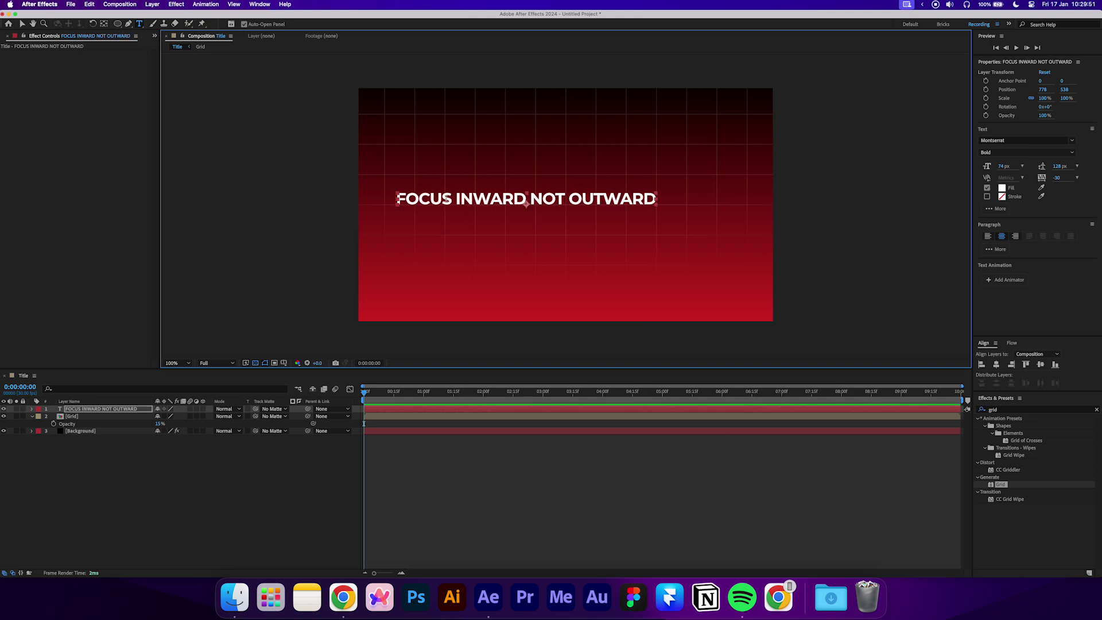
- Make the words FOCUS and NOT regular weight in the title
{"action": "double_click", "coordinate": [423, 199]}
{"action": "left_click", "coordinate": [1026, 152]}
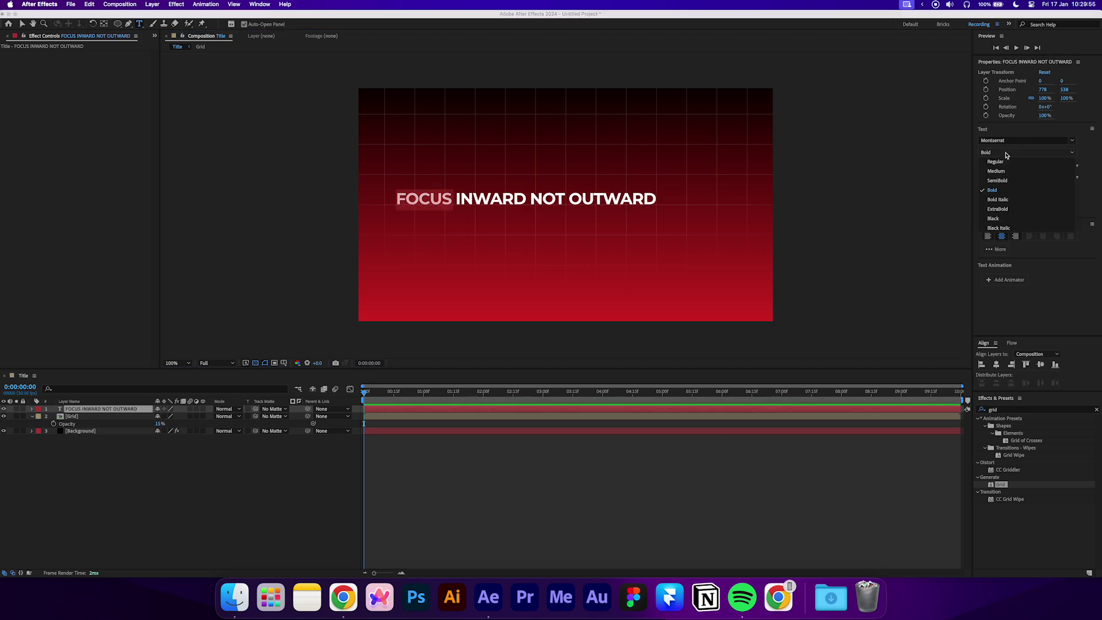
{"action": "left_click", "coordinate": [1010, 160]}
{"action": "left_click", "coordinate": [535, 196]}
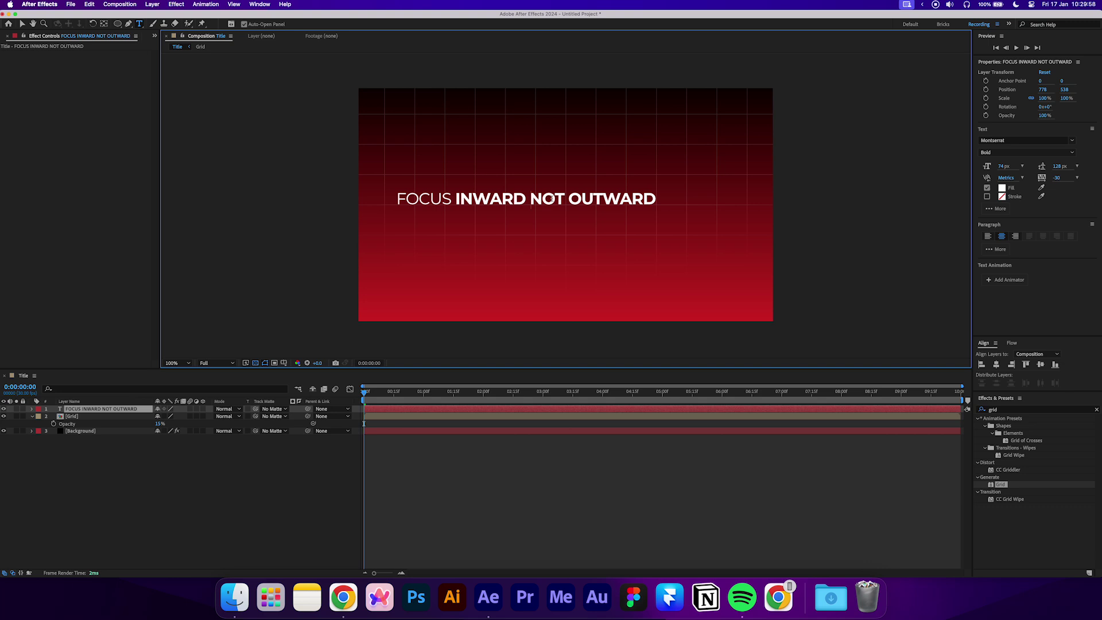
{"action": "double_click", "coordinate": [534, 198]}
{"action": "left_click", "coordinate": [1025, 152]}
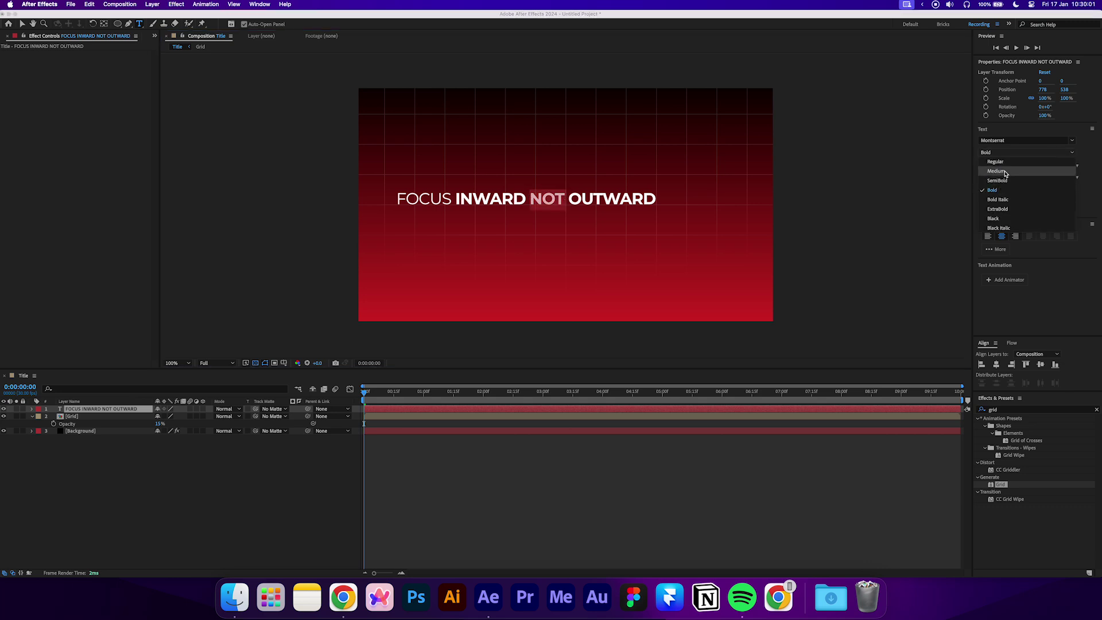
{"action": "left_click", "coordinate": [1009, 160]}
{"action": "left_click", "coordinate": [635, 445]}
- Centre the title in the composition and nudge it slightly right
{"action": "left_click", "coordinate": [640, 408]}
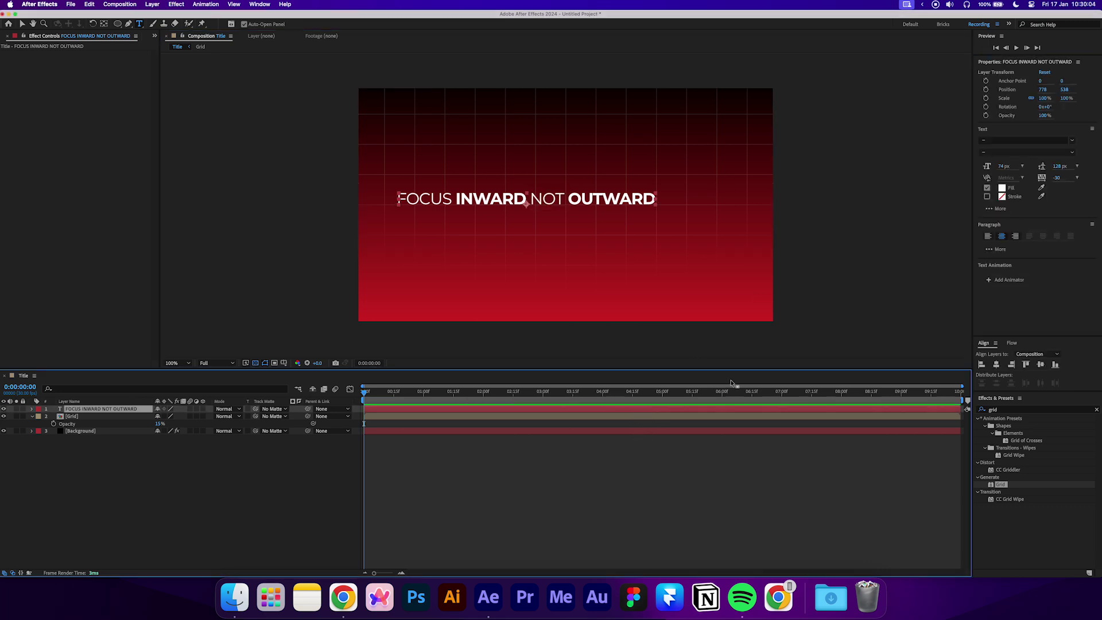
{"action": "left_click", "coordinate": [1040, 365]}
{"action": "left_click", "coordinate": [996, 364]}
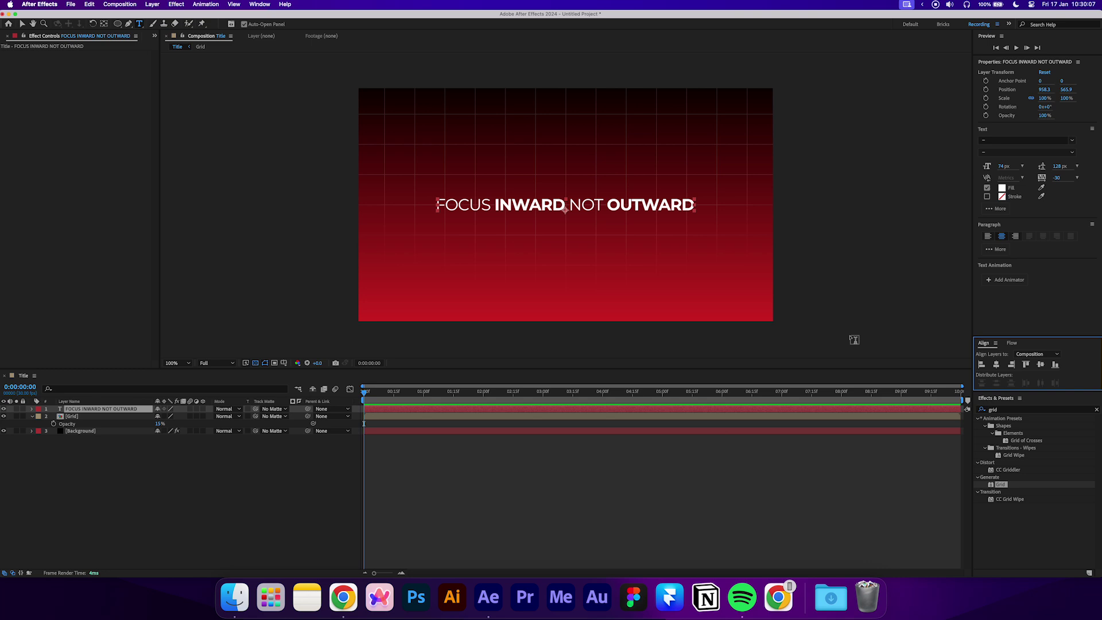
{"action": "key", "text": "v"}
{"action": "left_click", "coordinate": [656, 207]}
{"action": "key", "text": "shift+Right"}
{"action": "key", "text": "shift+Right"}
{"action": "key", "text": "shift+Right"}
{"action": "key", "text": "shift+Right"}
{"action": "key", "text": "shift+Right"}
{"action": "key", "text": "shift+Right"}
{"action": "key", "text": "shift+Right"}
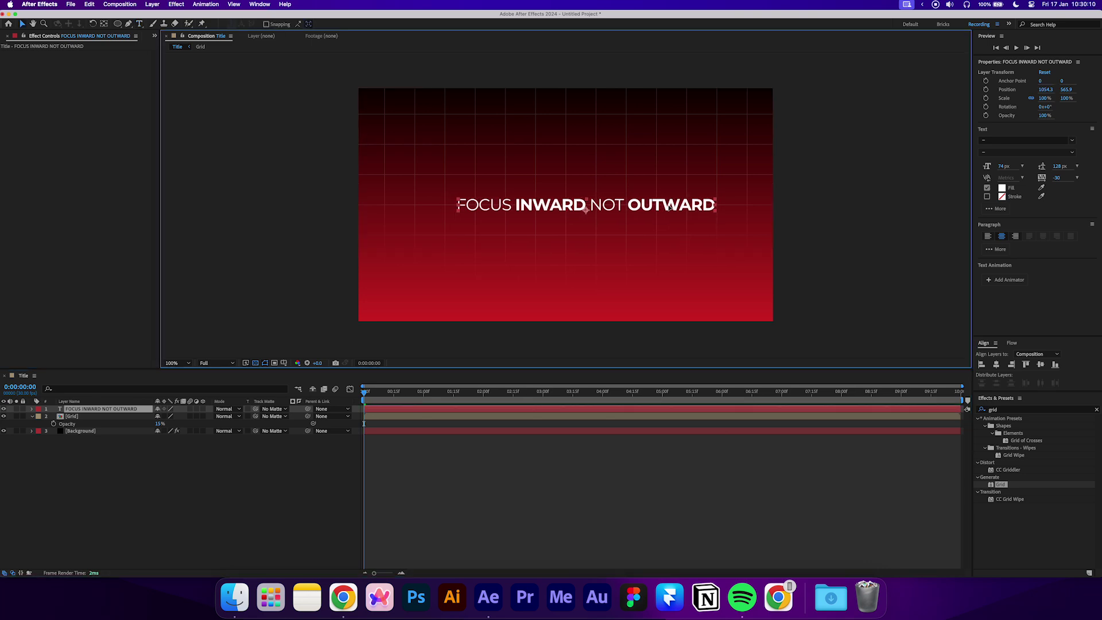
{"action": "left_click", "coordinate": [804, 219]}
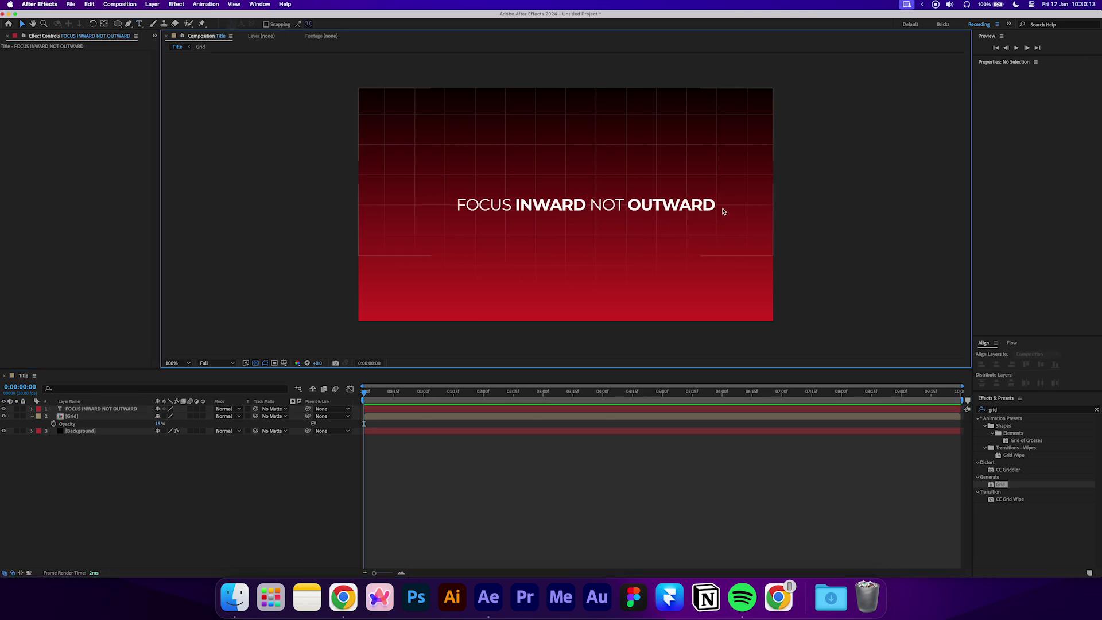
{"action": "left_click", "coordinate": [698, 209]}
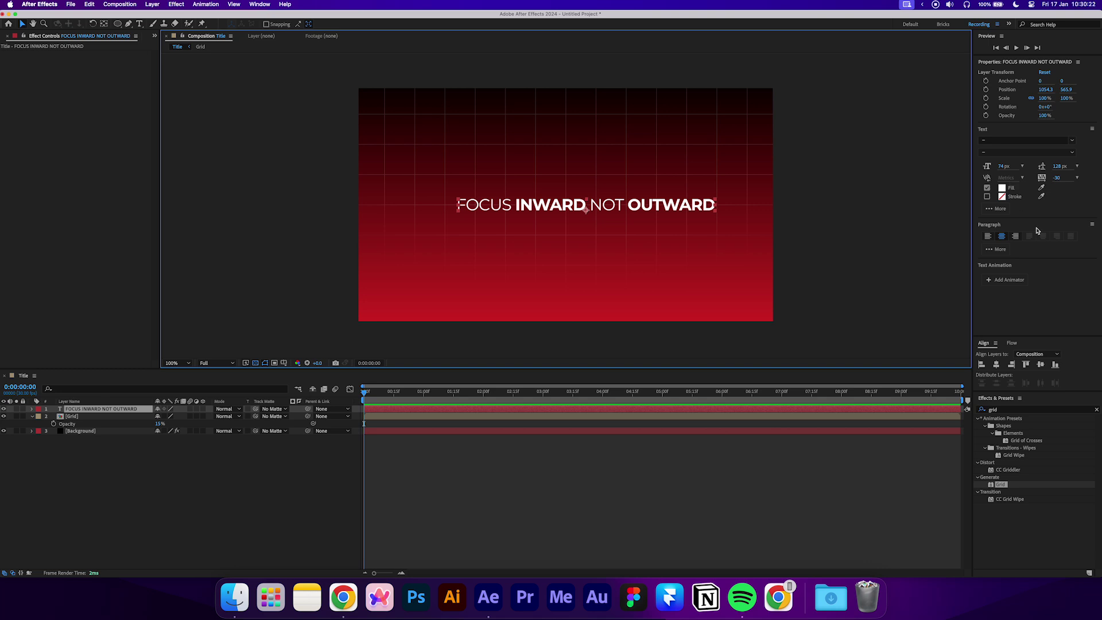
- Apply Glow to the title with Radius 50 and Intensity 0.5
{"action": "left_click", "coordinate": [1027, 409]}
{"action": "type", "text": "glow"}
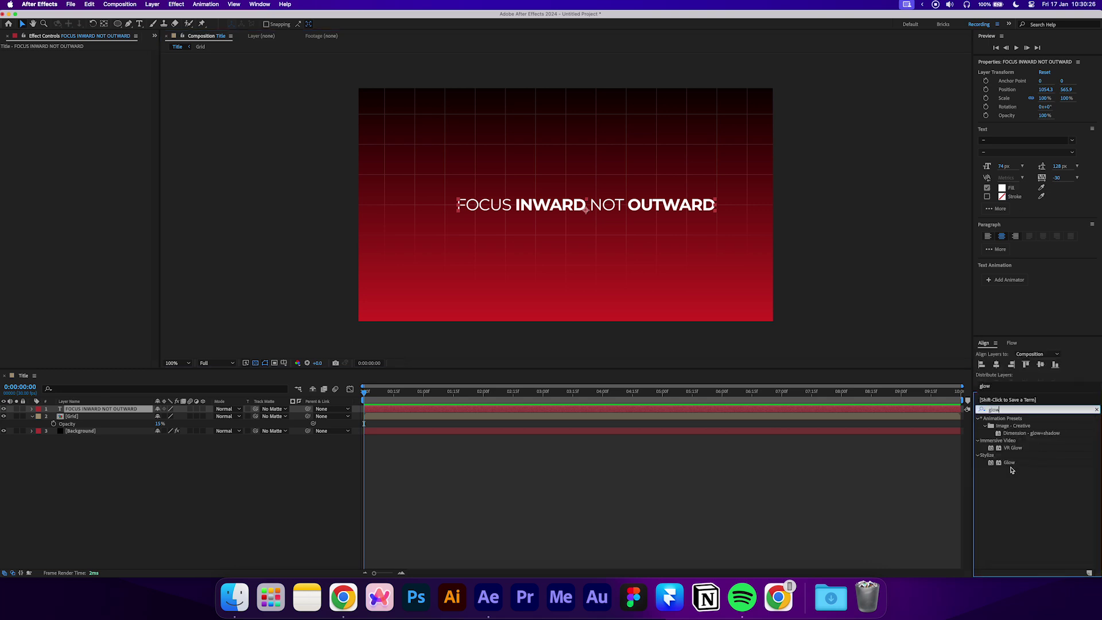
{"action": "left_click_drag", "start_coordinate": [1009, 463], "coordinate": [908, 408]}
{"action": "left_click", "coordinate": [90, 76]}
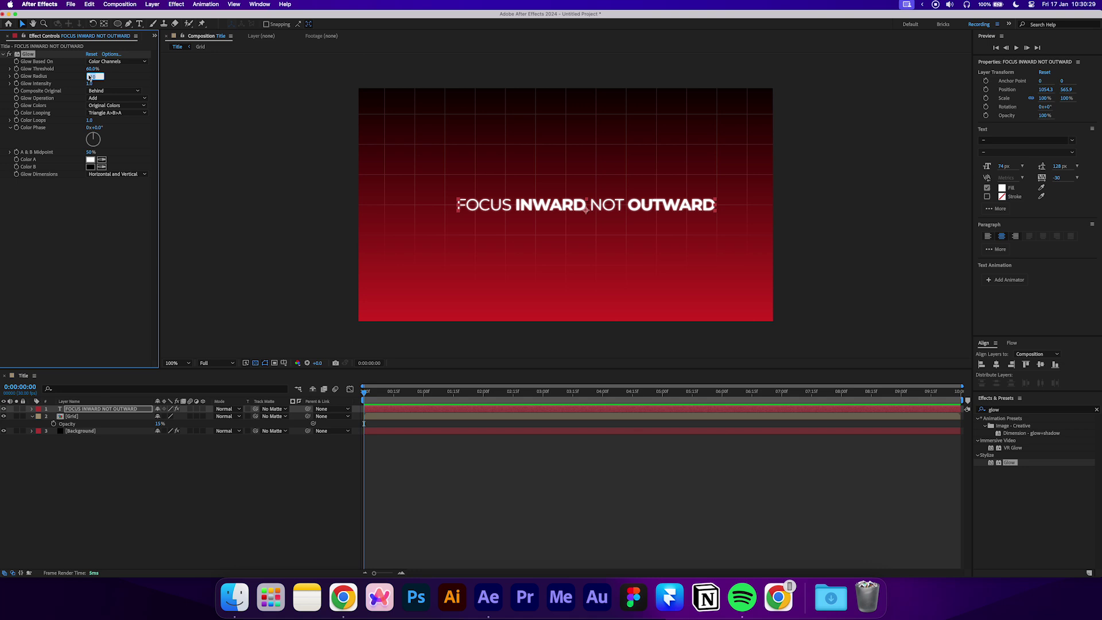
{"action": "type", "text": "50"}
{"action": "key", "text": "Return"}
{"action": "left_click", "coordinate": [90, 83]}
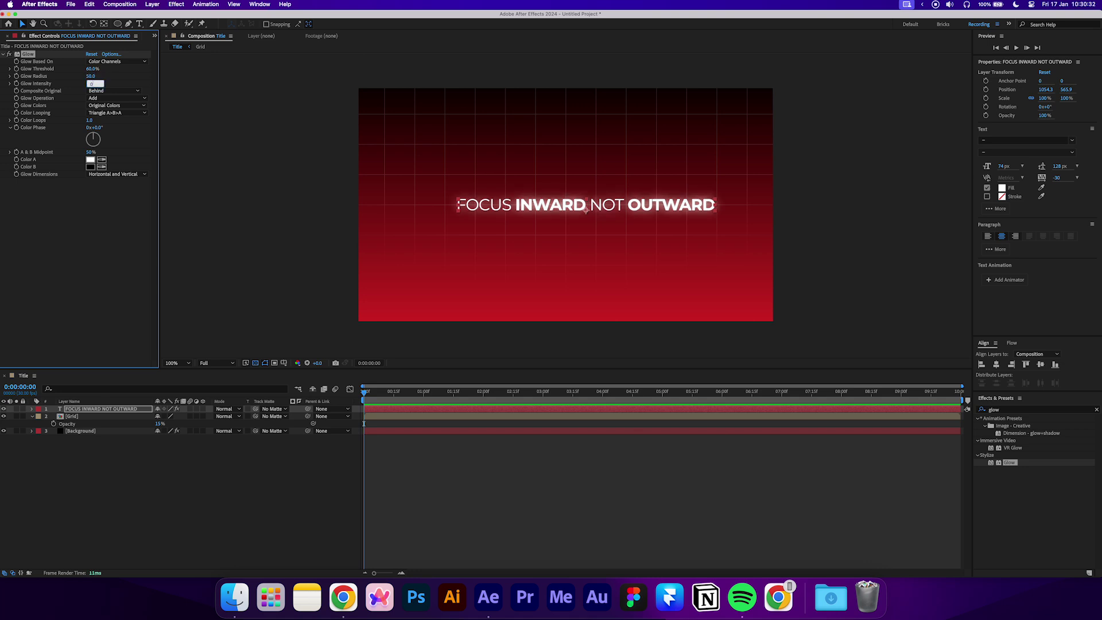
{"action": "type", "text": "0.5"}
{"action": "left_click", "coordinate": [107, 220]}
- Add a new text layer '5' left of the title, set in Helvetica Bold
{"action": "left_click", "coordinate": [462, 460]}
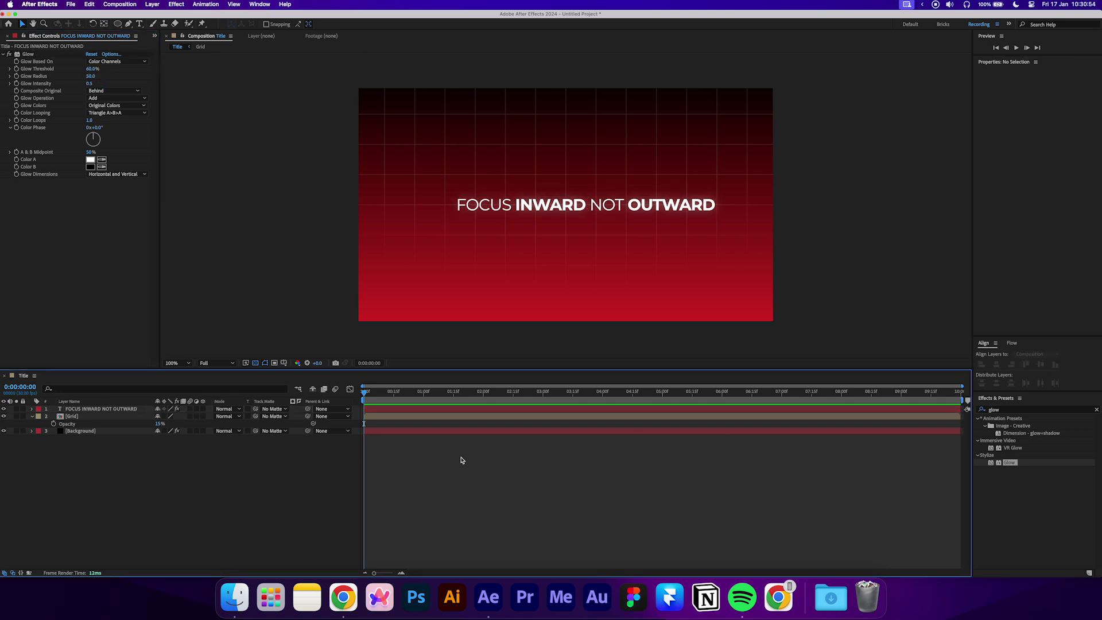
{"action": "key", "text": "super+t"}
{"action": "left_click", "coordinate": [427, 206]}
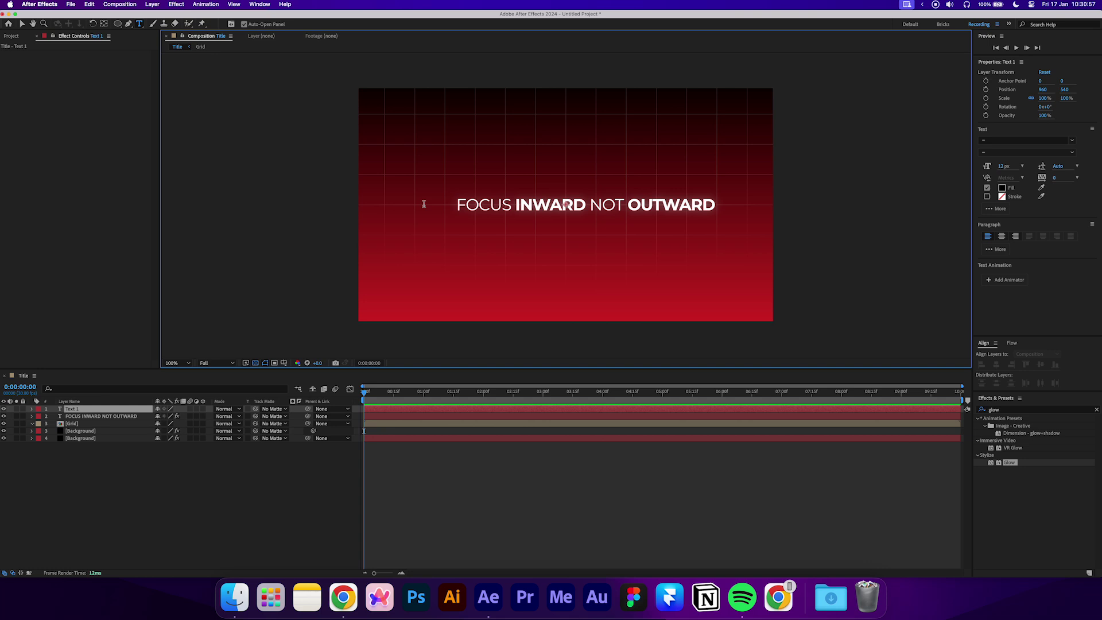
{"action": "type", "text": "5"}
{"action": "double_click", "coordinate": [428, 211]}
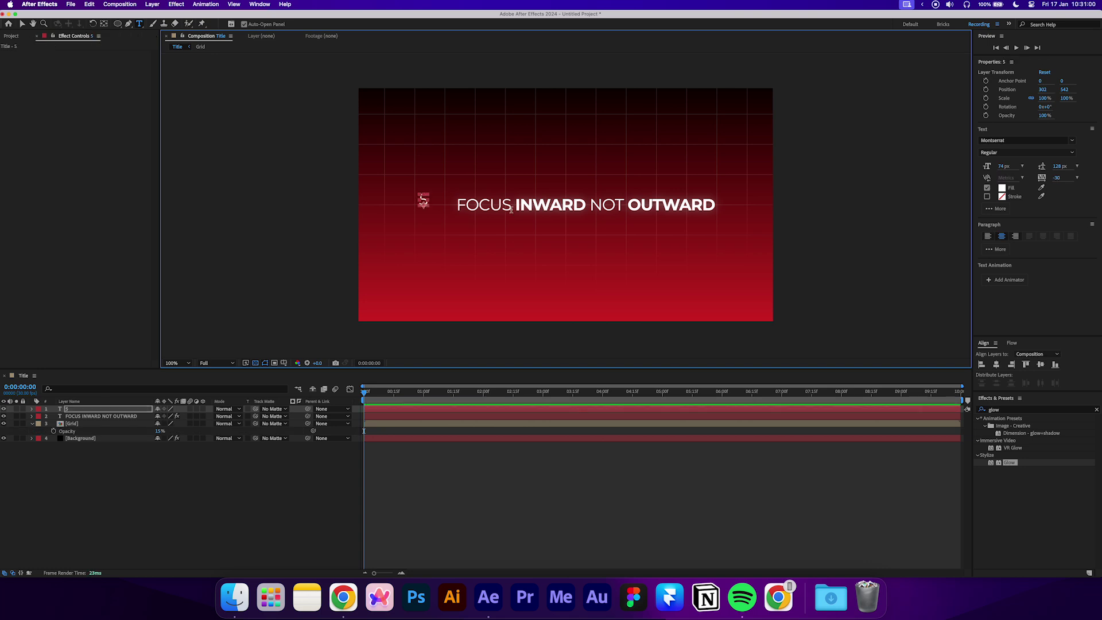
{"action": "left_click", "coordinate": [1029, 143]}
{"action": "type", "text": "helvetica bo"}
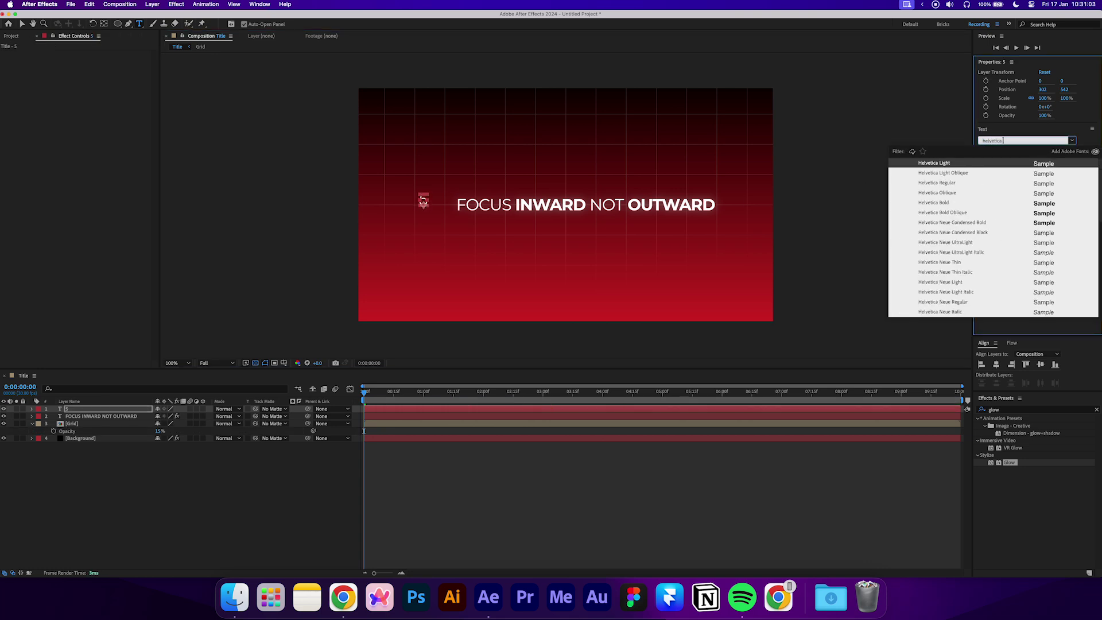
{"action": "left_click", "coordinate": [1034, 165]}
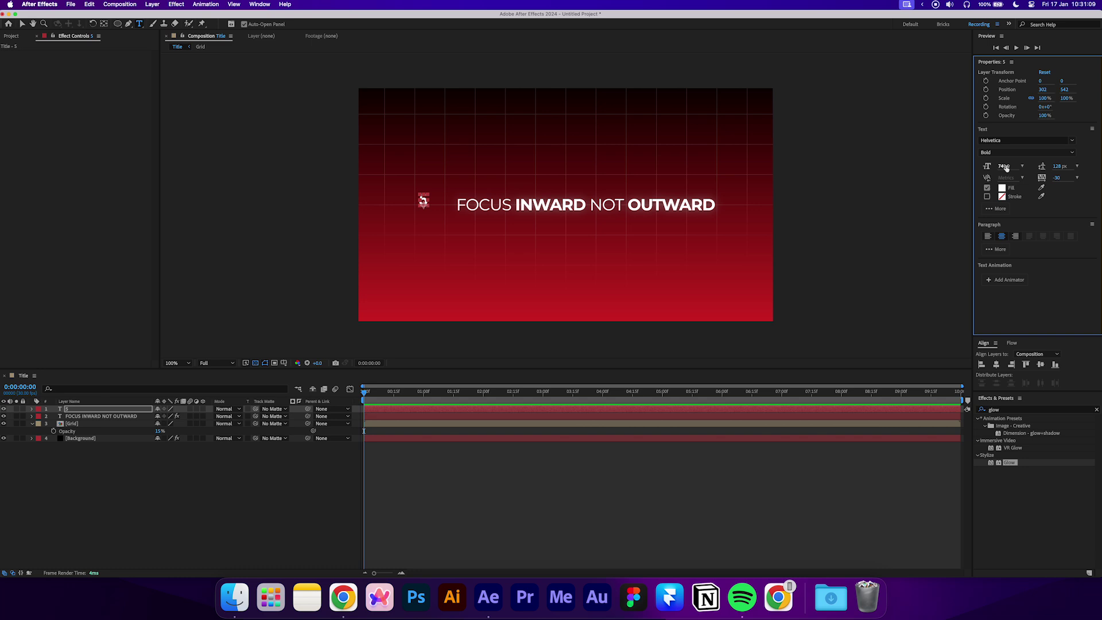
- Enlarge the 5 to 140 px and draw a 190 by 190 ellipse ring around it
{"action": "left_click_drag", "start_coordinate": [1003, 166], "coordinate": [1027, 166]}
{"action": "left_click", "coordinate": [575, 243]}
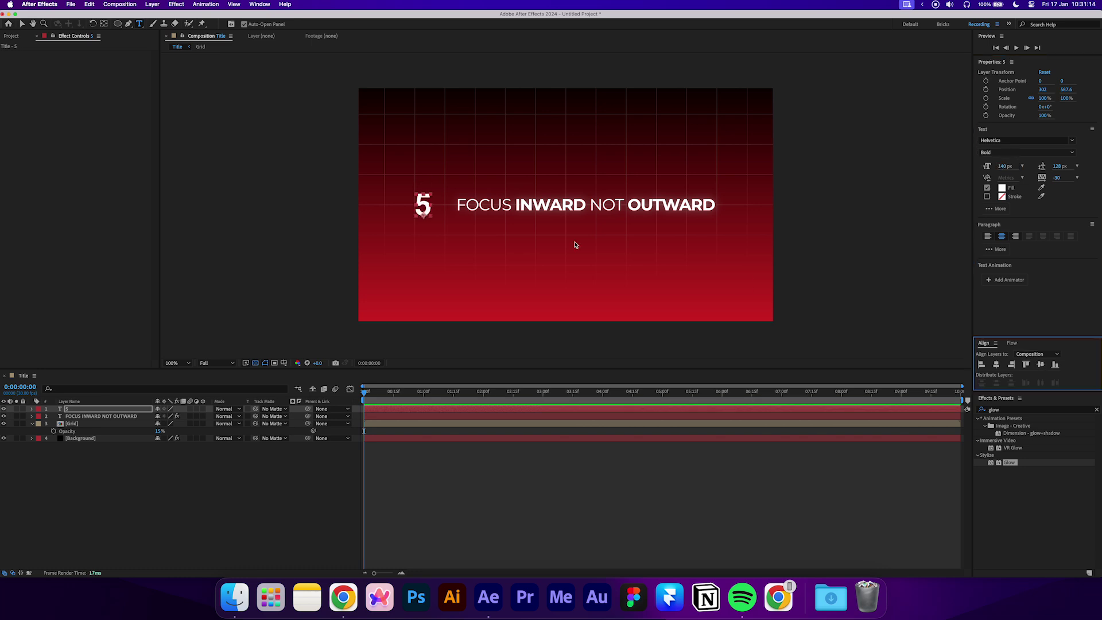
{"action": "left_click", "coordinate": [117, 23]}
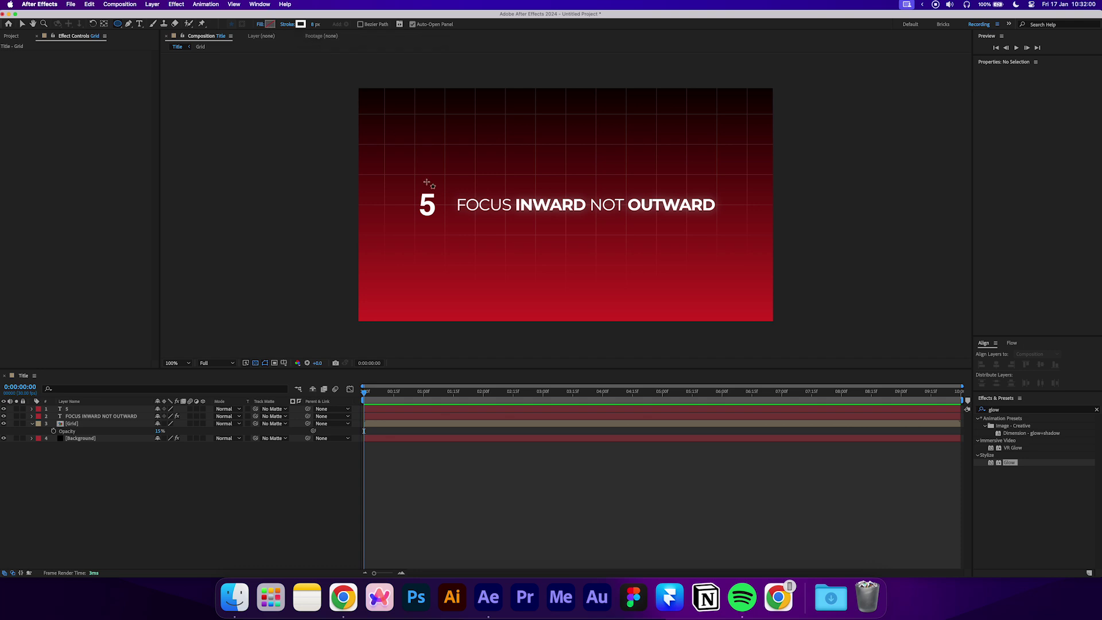
{"action": "left_click_drag", "start_coordinate": [418, 191], "coordinate": [449, 222]}
{"action": "left_click", "coordinate": [1040, 224]}
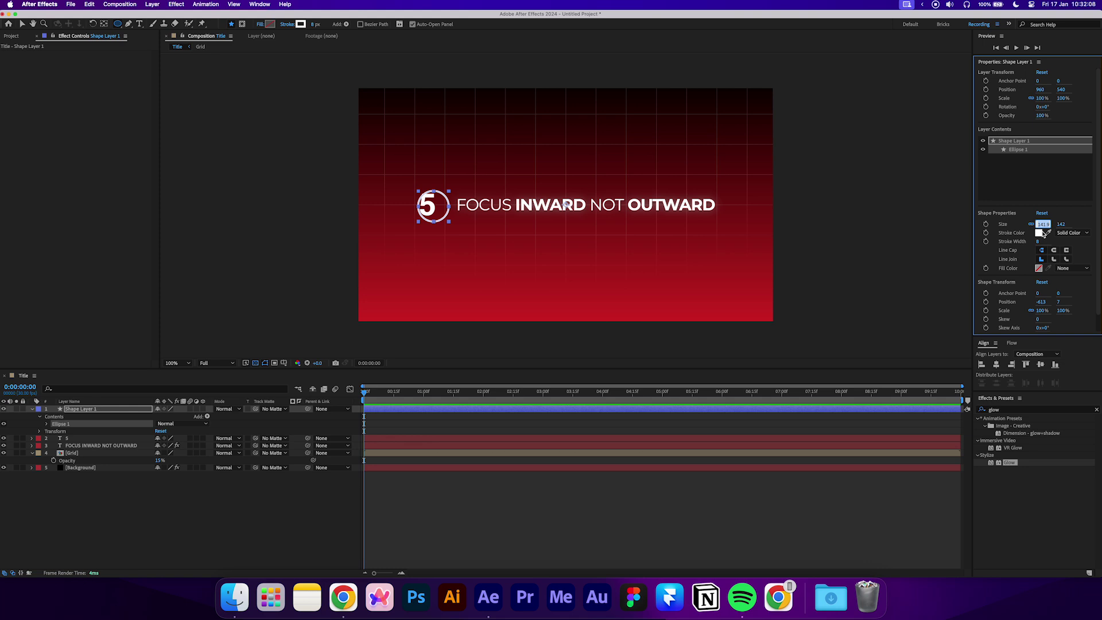
{"action": "key", "text": "Return"}
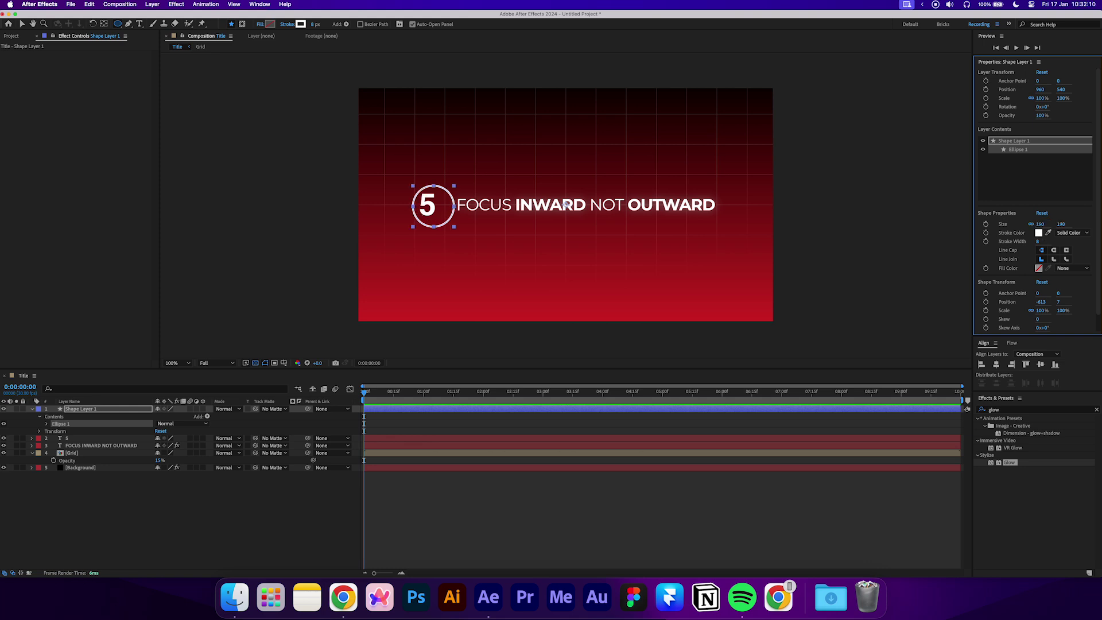
- Centre the ring on the 5 and place the badge left of the title
{"action": "key", "text": "v"}
{"action": "left_click_drag", "start_coordinate": [454, 221], "coordinate": [449, 219]}
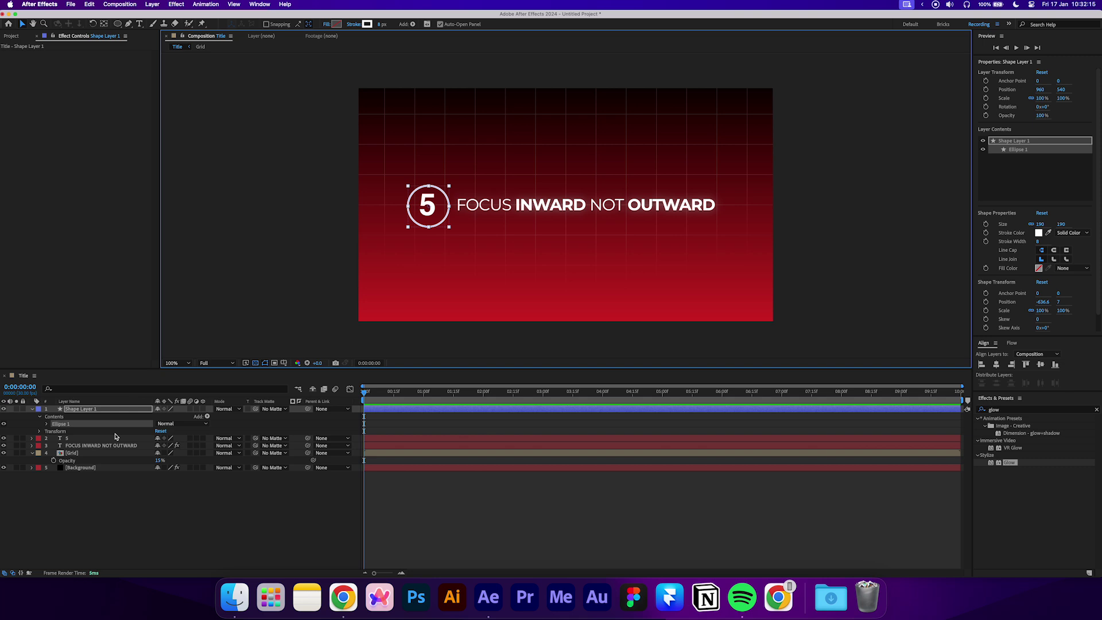
{"action": "left_click", "coordinate": [115, 437], "text": "shift"}
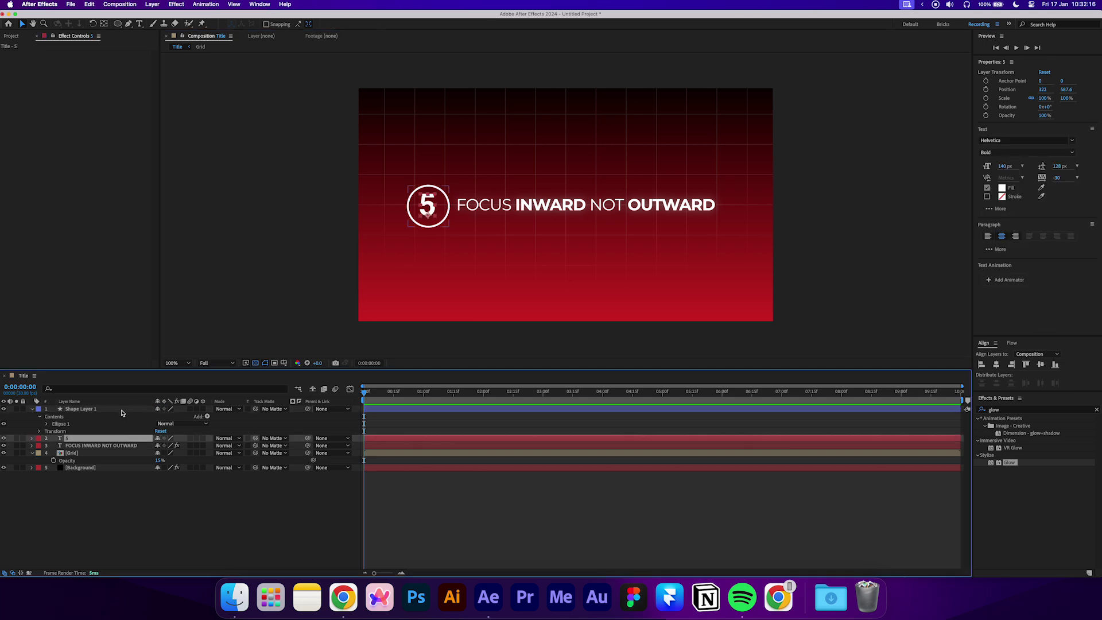
{"action": "left_click", "coordinate": [997, 365]}
{"action": "left_click_drag", "start_coordinate": [538, 205], "coordinate": [435, 204]}
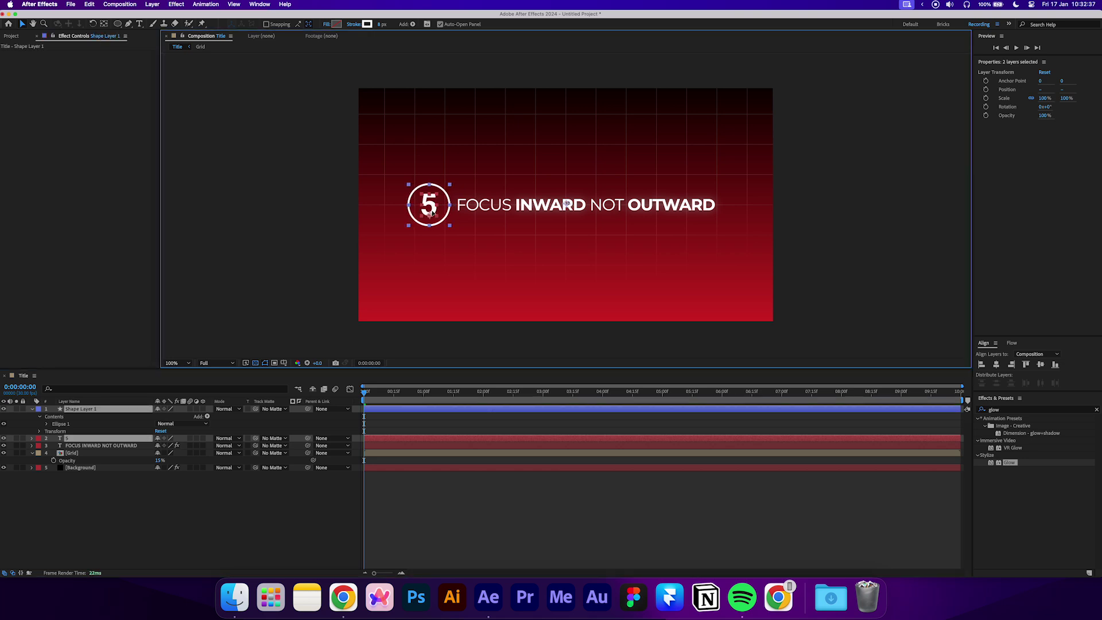
- Rename the ring's shape layer to Ring
{"action": "key", "text": "super+shift+a"}
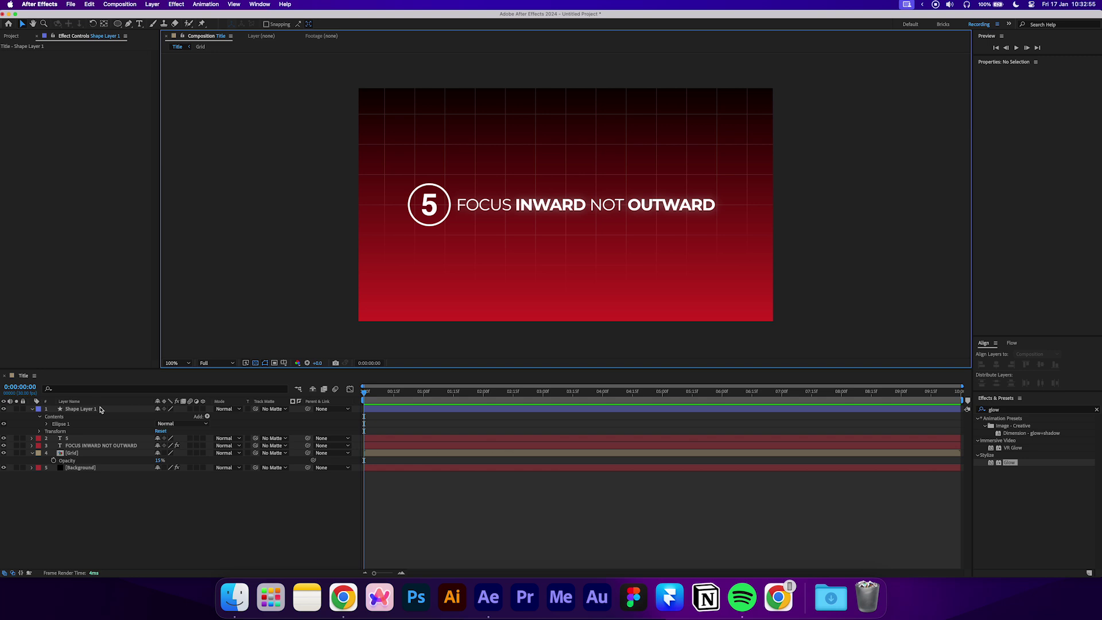
{"action": "left_click", "coordinate": [99, 408]}
{"action": "key", "text": "Return"}
{"action": "type", "text": "Ring"}
{"action": "key", "text": "Return"}
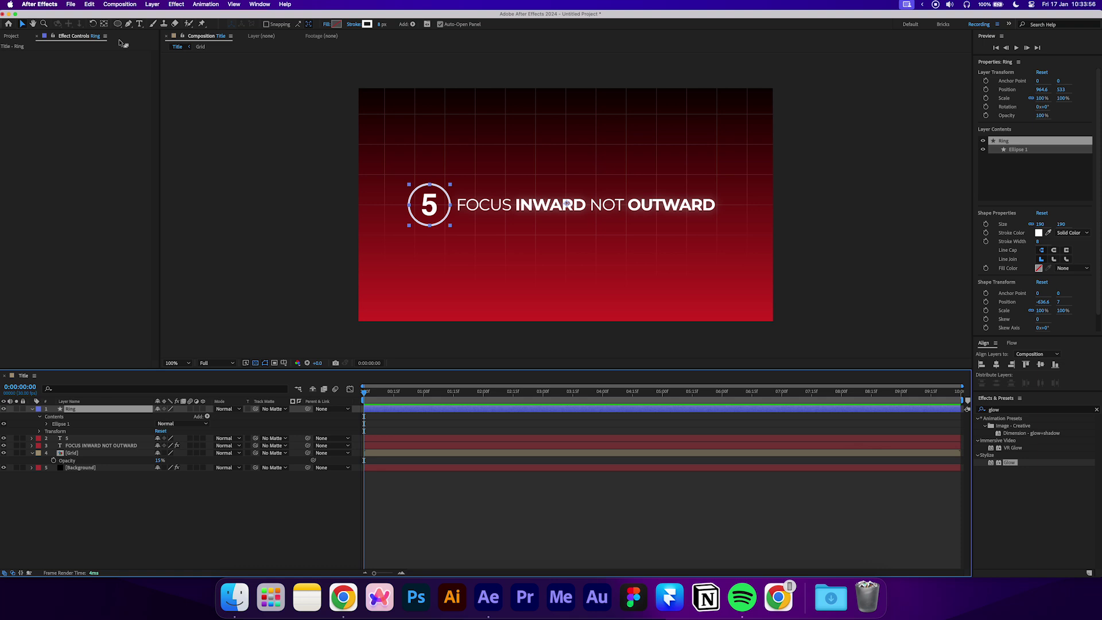
- Draw a white-filled rectangle with 0 px stroke across the title
{"action": "left_click", "coordinate": [118, 24]}
{"action": "left_click", "coordinate": [136, 24]}
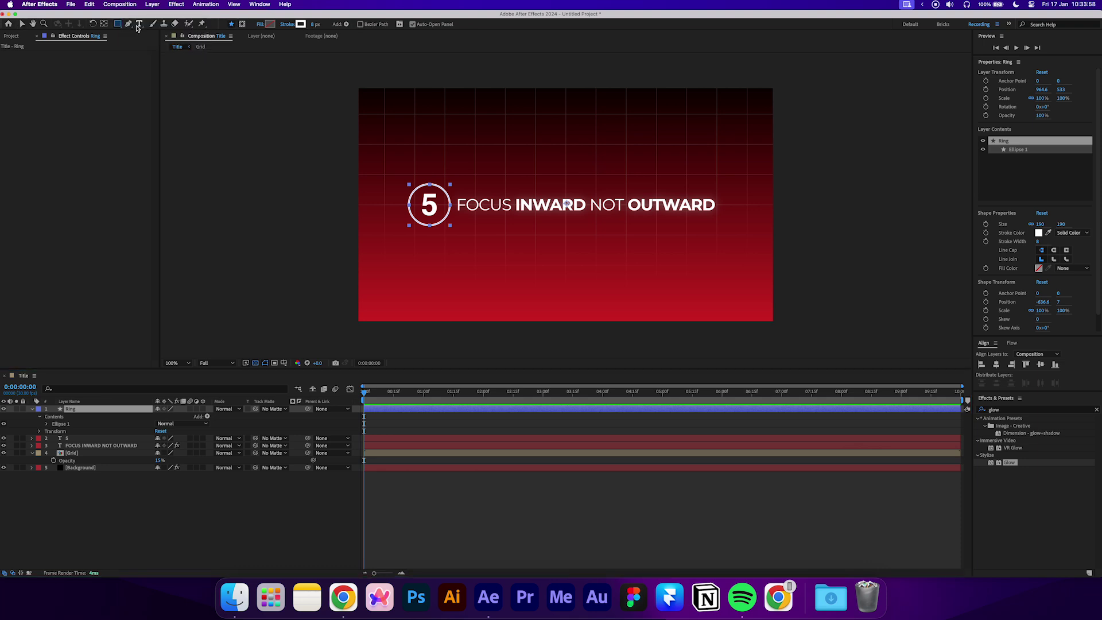
{"action": "left_click", "coordinate": [268, 24]}
{"action": "type", "text": "ffffff"}
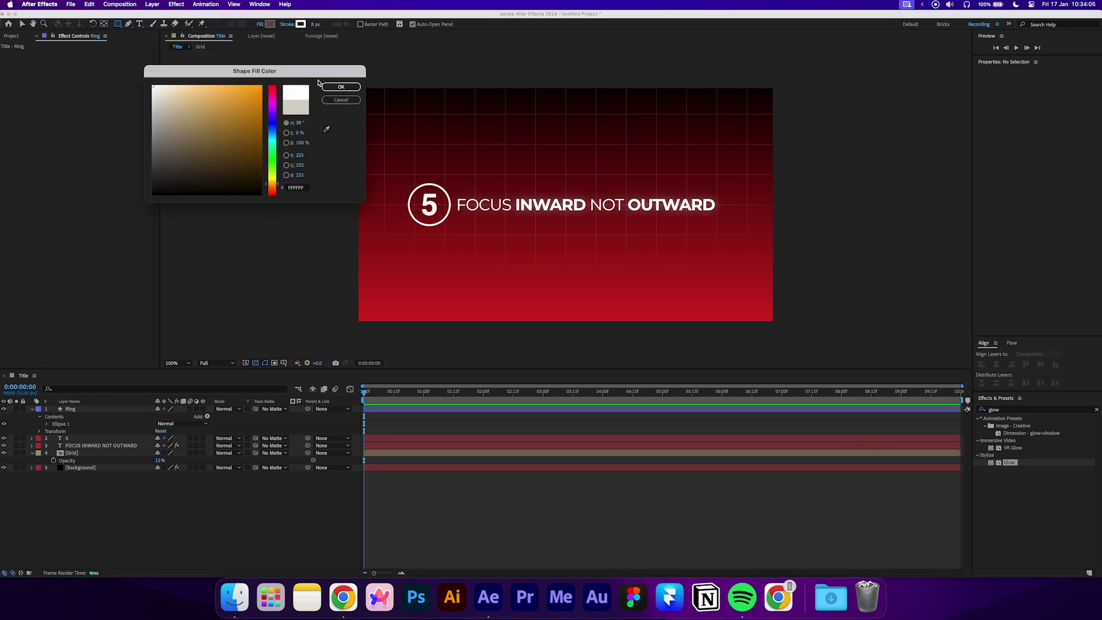
{"action": "left_click", "coordinate": [340, 87]}
{"action": "left_click", "coordinate": [314, 24]}
{"action": "key", "text": "Return"}
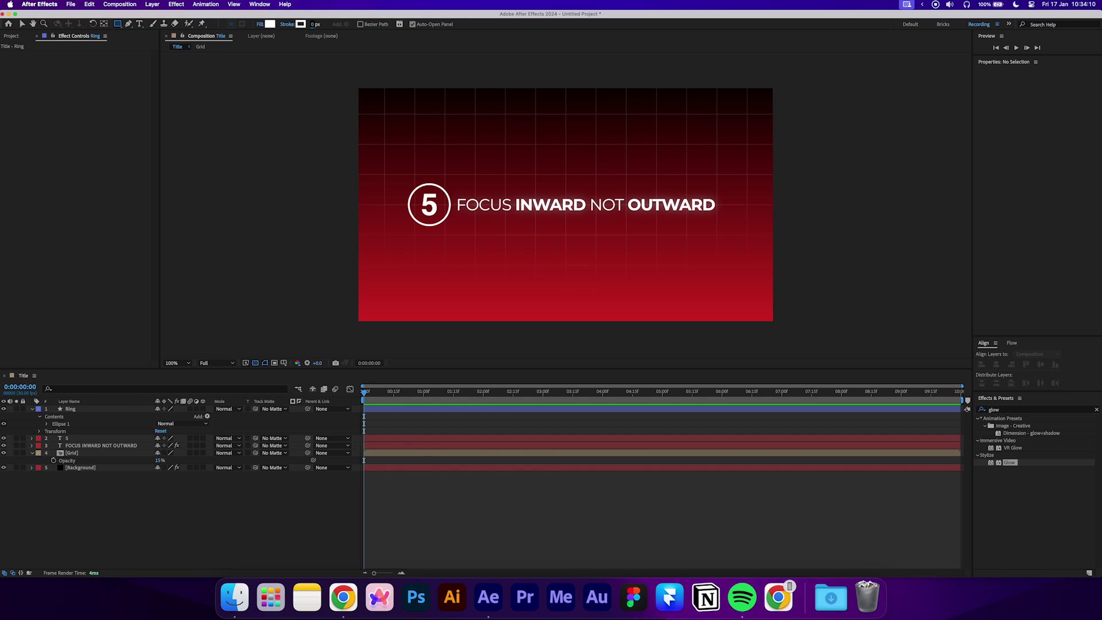
{"action": "left_click_drag", "start_coordinate": [412, 181], "coordinate": [720, 234]}
- Size the box to 1550 by 310 with width and height unlinked, roundness 60
{"action": "left_click", "coordinate": [1042, 223]}
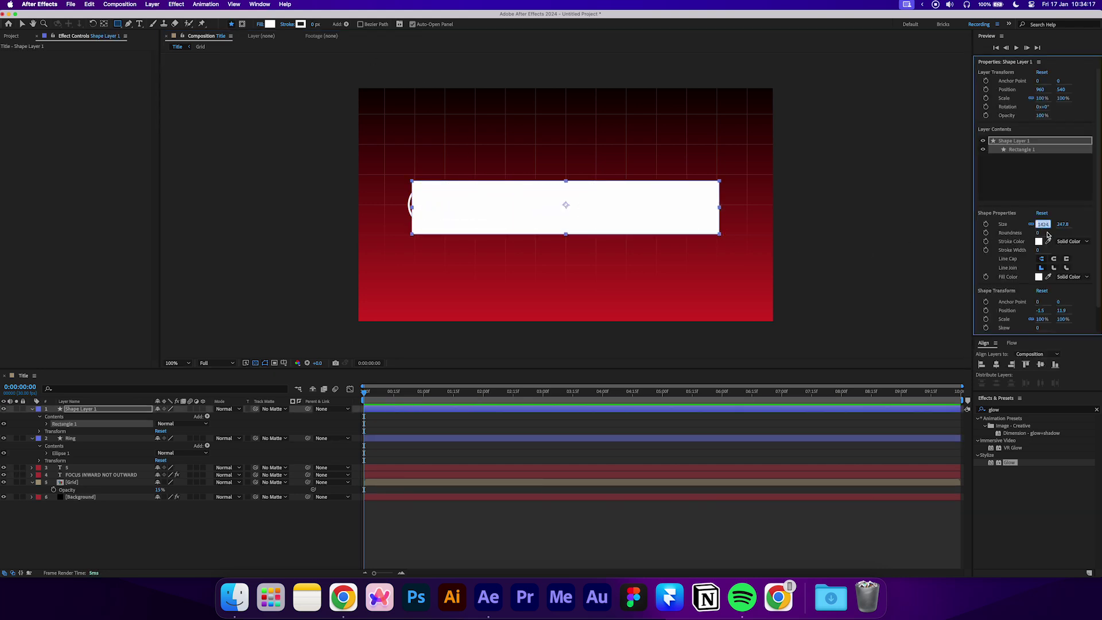
{"action": "type", "text": "1550"}
{"action": "key", "text": "Return"}
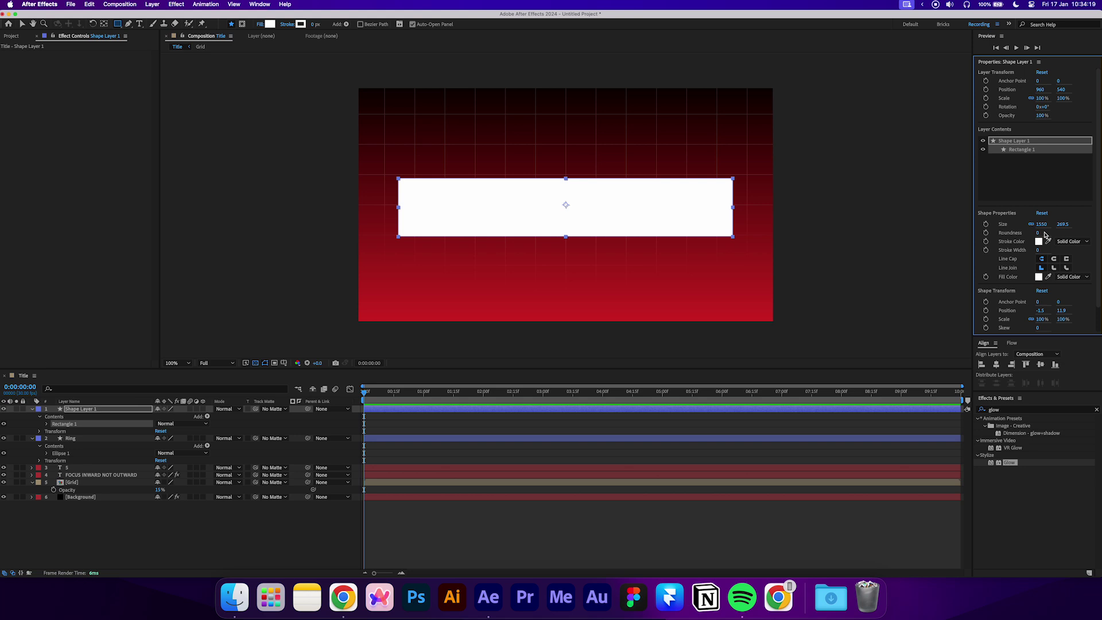
{"action": "left_click", "coordinate": [1031, 224]}
{"action": "left_click", "coordinate": [1063, 224]}
{"action": "type", "text": "310"}
{"action": "key", "text": "Return"}
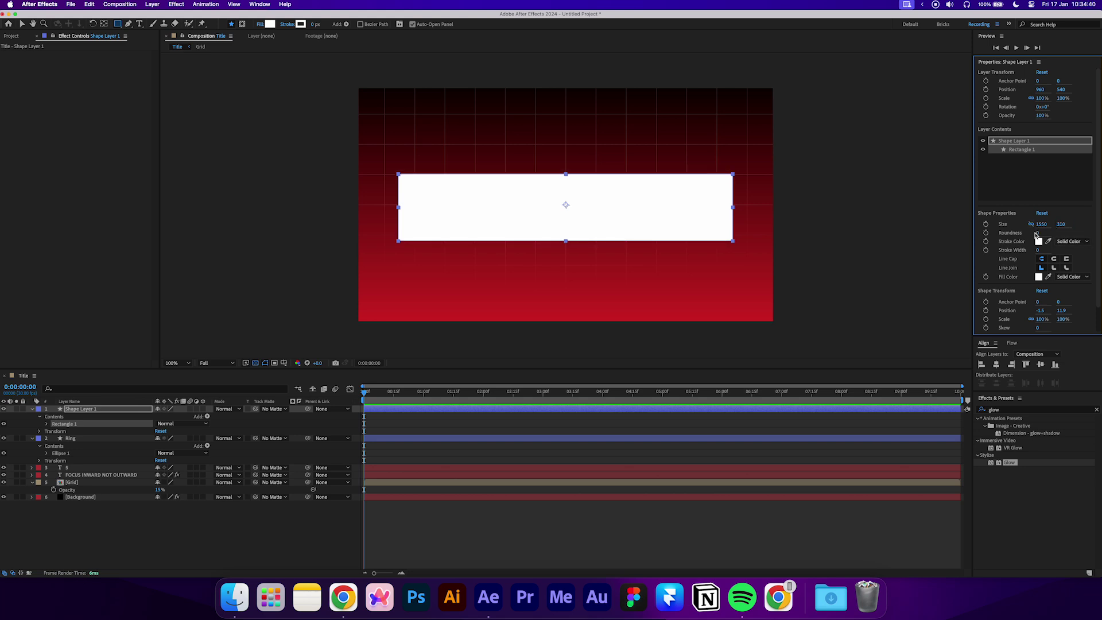
{"action": "left_click", "coordinate": [1036, 233]}
{"action": "type", "text": "60"}
{"action": "key", "text": "Return"}
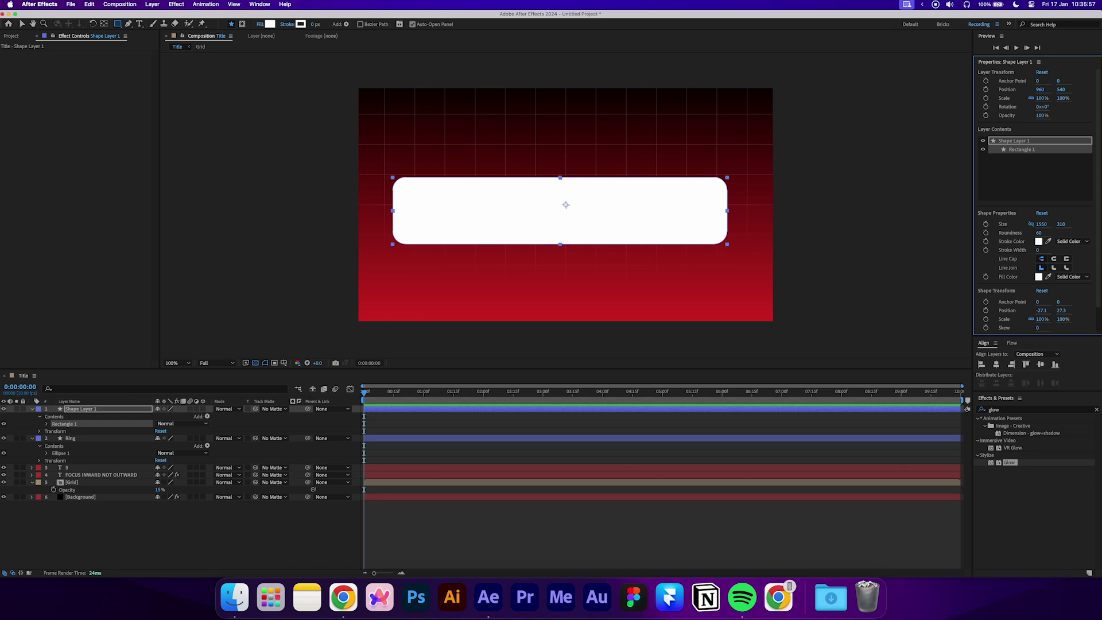
- Change the box's fill colour to a muted pink
{"action": "left_click", "coordinate": [1039, 277]}
{"action": "left_click", "coordinate": [177, 110]}
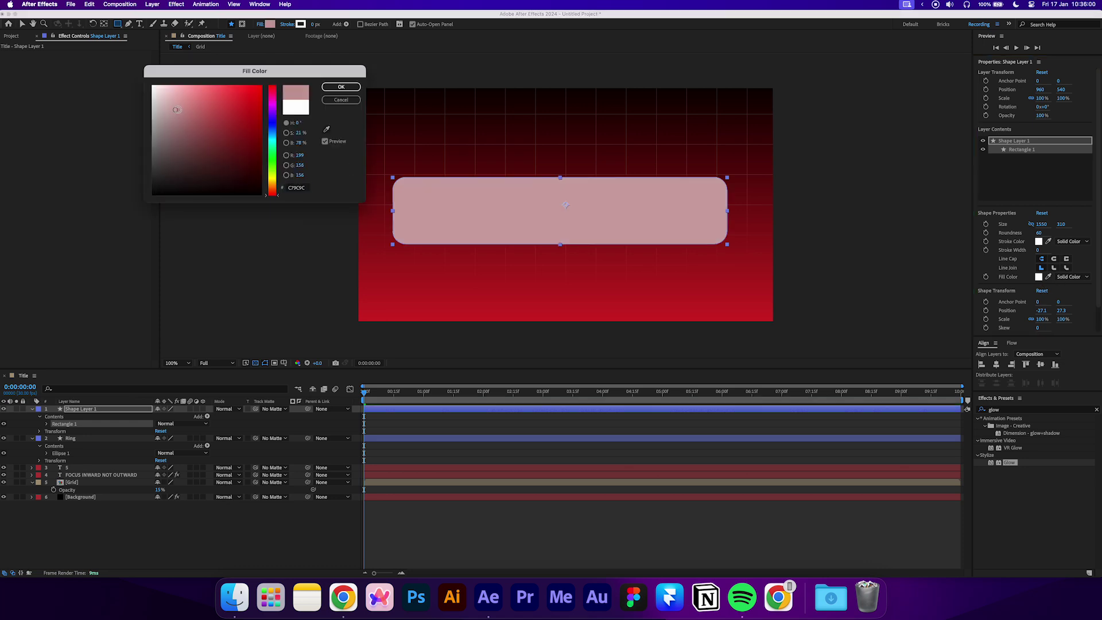
{"action": "left_click", "coordinate": [341, 87]}
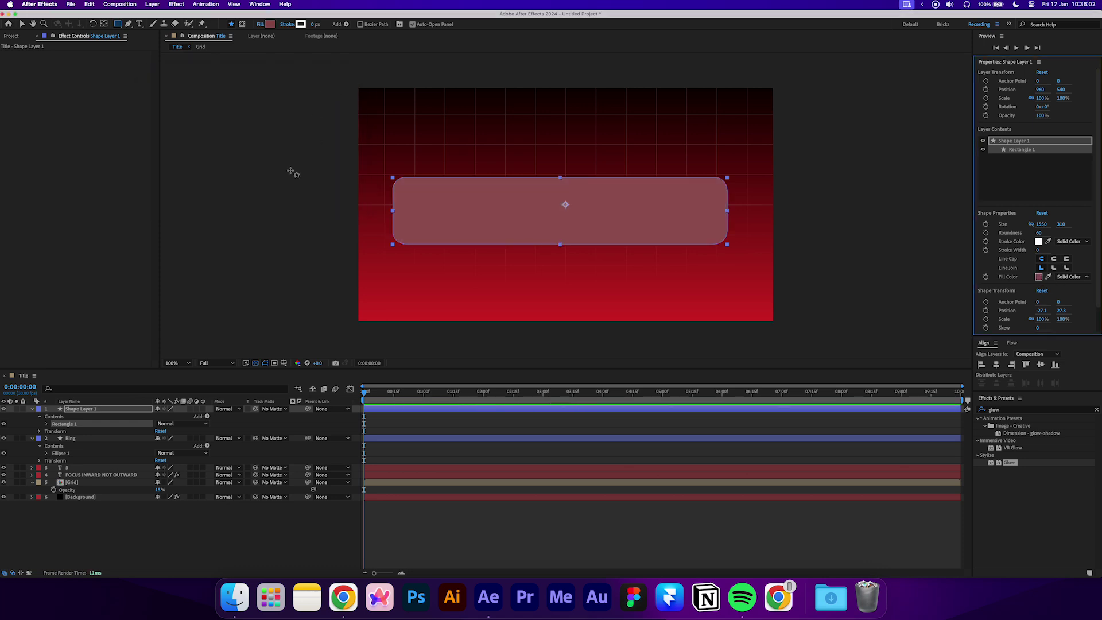
- Move the rounded box layer below the text layers and centre it horizontally and vertically in the frame
{"action": "left_click_drag", "start_coordinate": [109, 410], "coordinate": [104, 483]}
{"action": "left_click", "coordinate": [416, 506]}
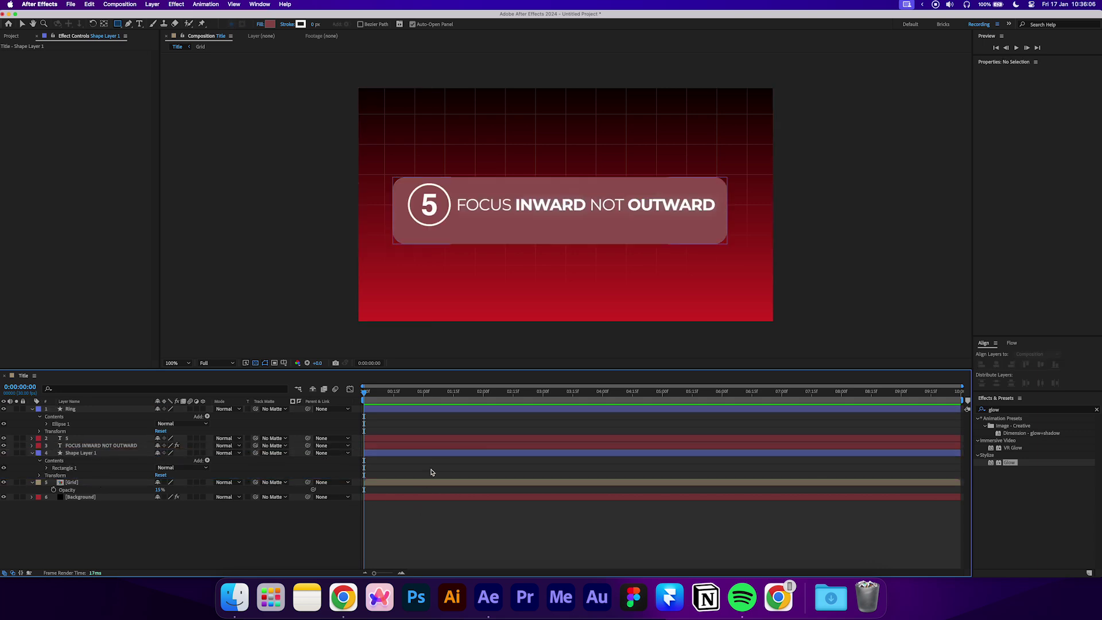
{"action": "left_click", "coordinate": [451, 454]}
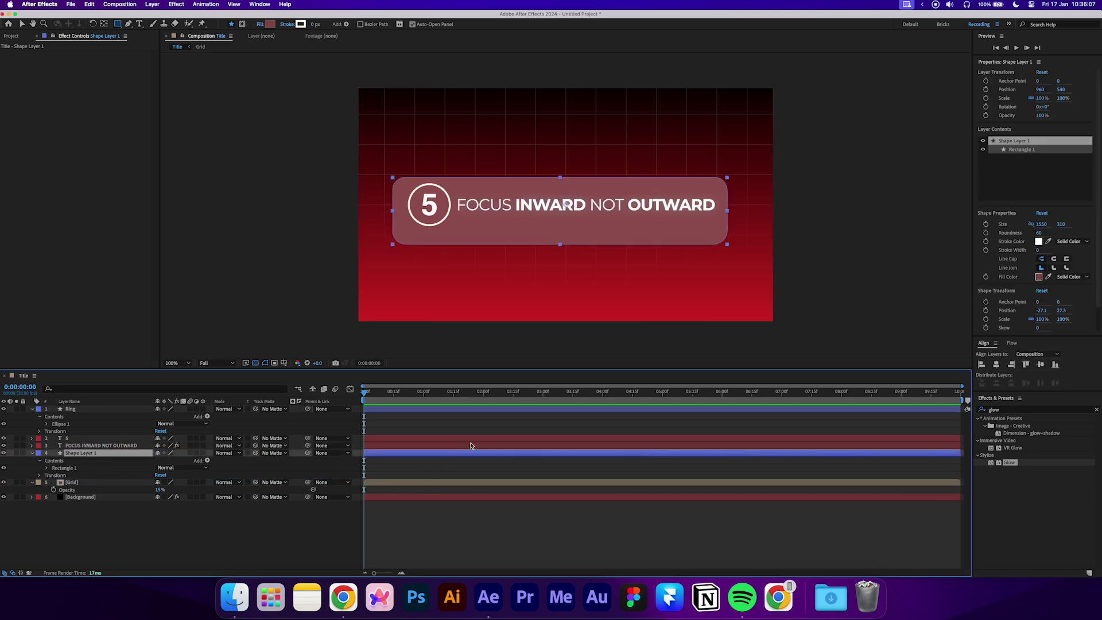
{"action": "left_click", "coordinate": [1040, 364]}
{"action": "left_click", "coordinate": [996, 365]}
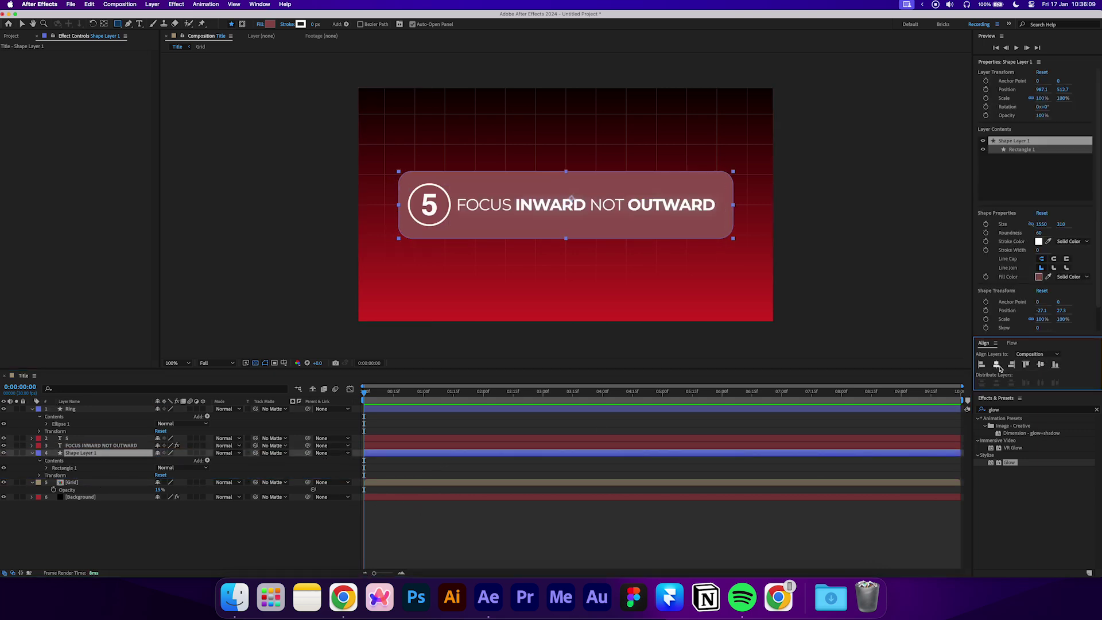
{"action": "left_click", "coordinate": [618, 527]}
- Nudge the FOCUS INWARD NOT OUTWARD text slightly to the right
{"action": "left_click", "coordinate": [95, 445]}
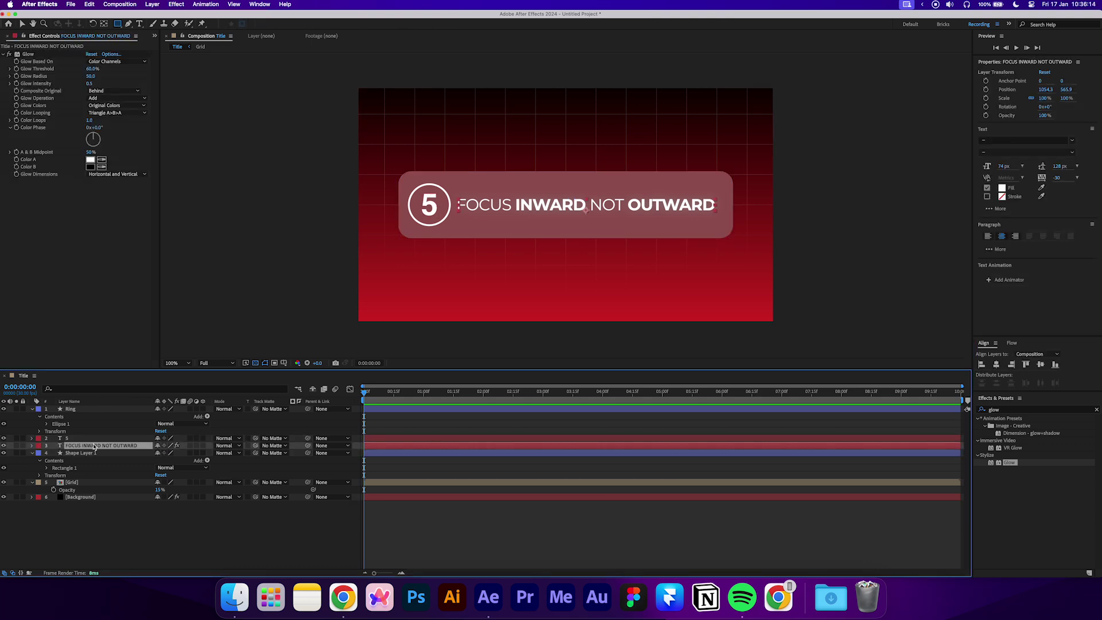
{"action": "key", "text": "v"}
{"action": "key", "text": "Right"}
{"action": "key", "text": "Right"}
{"action": "key", "text": "Right"}
{"action": "key", "text": "Right"}
{"action": "key", "text": "Right"}
{"action": "key", "text": "Right"}
{"action": "key", "text": "Right"}
{"action": "key", "text": "Right"}
{"action": "key", "text": "Right"}
{"action": "key", "text": "Right"}
{"action": "key", "text": "Right"}
{"action": "key", "text": "Right"}
{"action": "key", "text": "Right"}
{"action": "key", "text": "Right"}
{"action": "key", "text": "Right"}
{"action": "key", "text": "Right"}
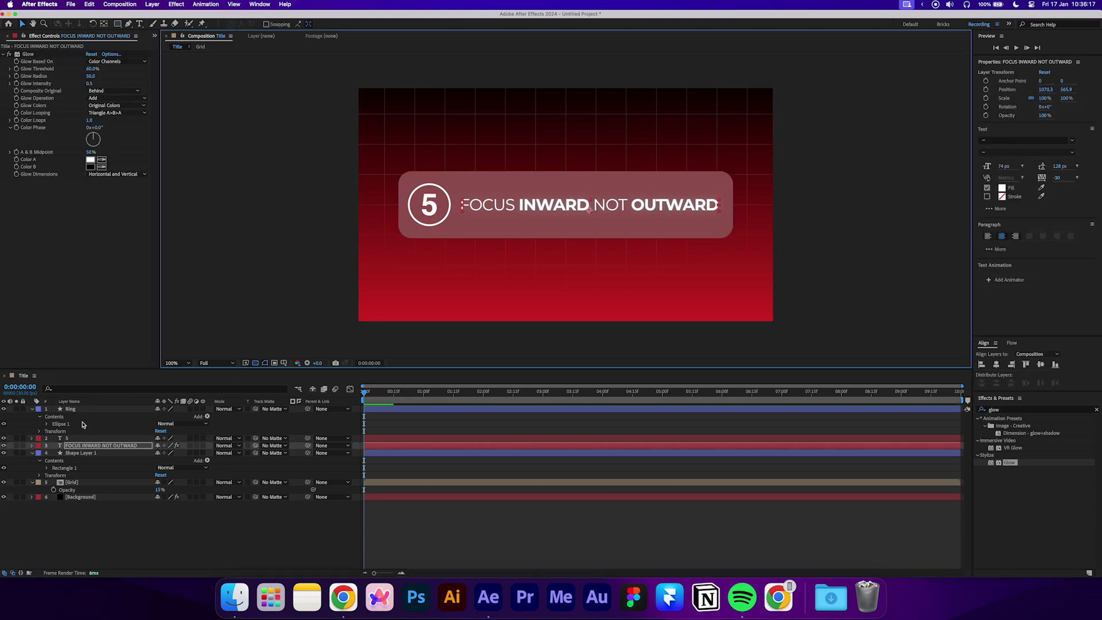
{"action": "left_click", "coordinate": [70, 409]}
{"action": "left_click", "coordinate": [66, 437], "text": "shift"}
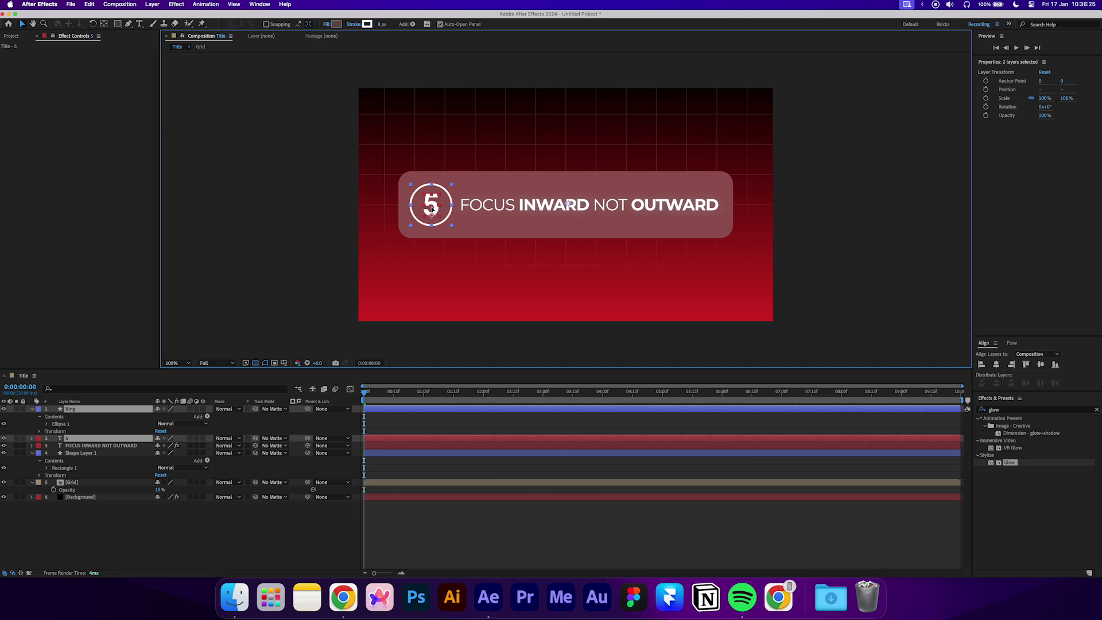
{"action": "left_click", "coordinate": [309, 226]}
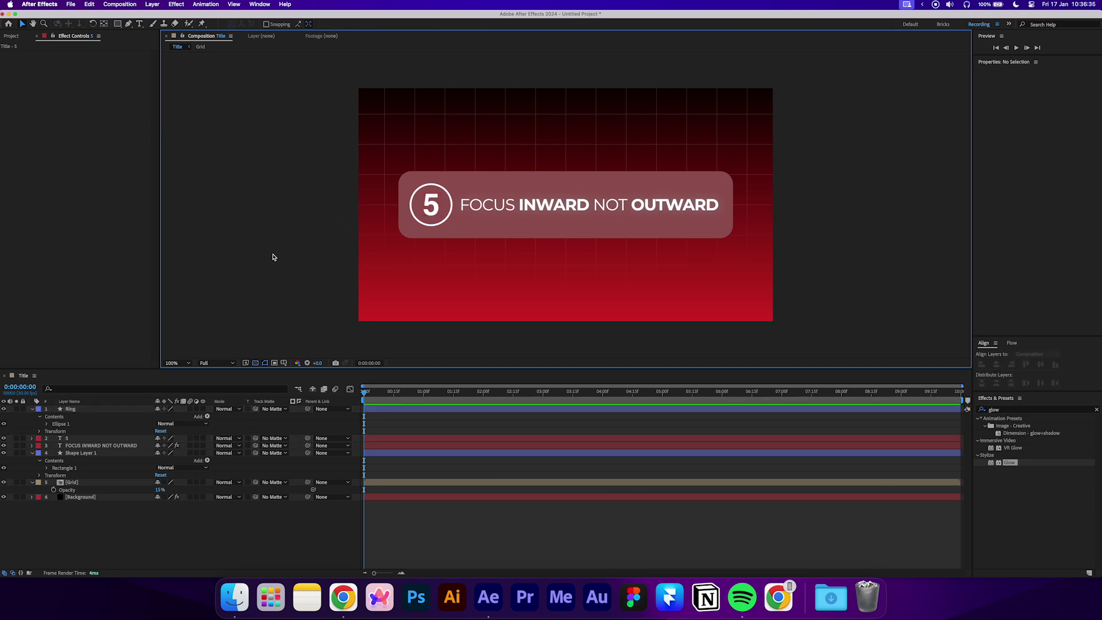
- Rename the box layer to 'Shape Fill'
{"action": "left_click", "coordinate": [101, 452]}
{"action": "key", "text": "Return"}
{"action": "type", "text": "S"}
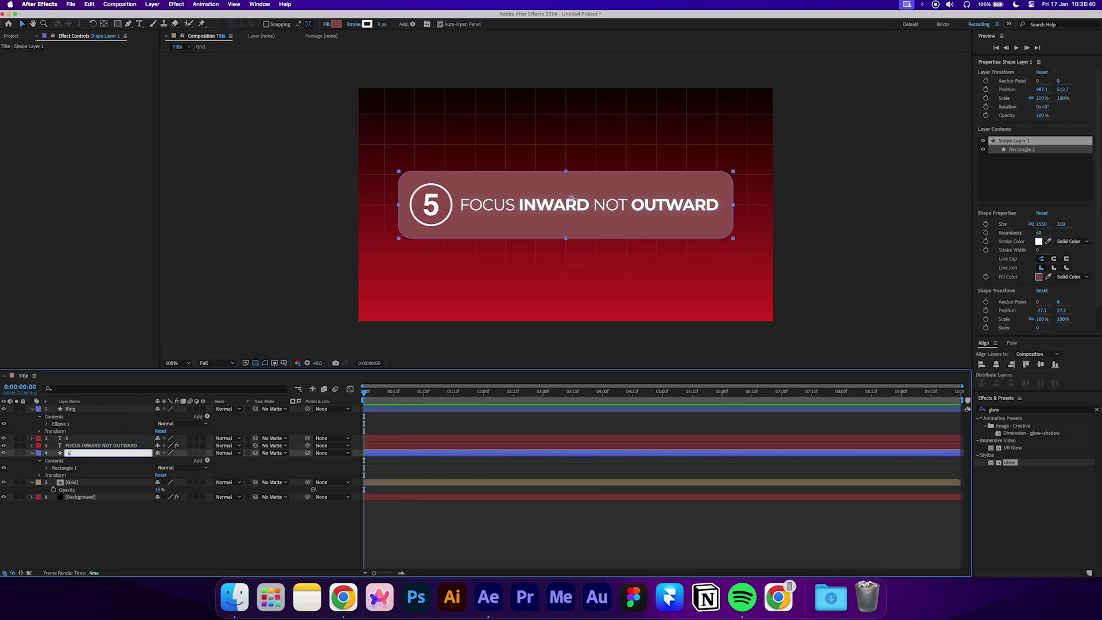
{"action": "type", "text": "hape Fill"}
{"action": "key", "text": "Return"}
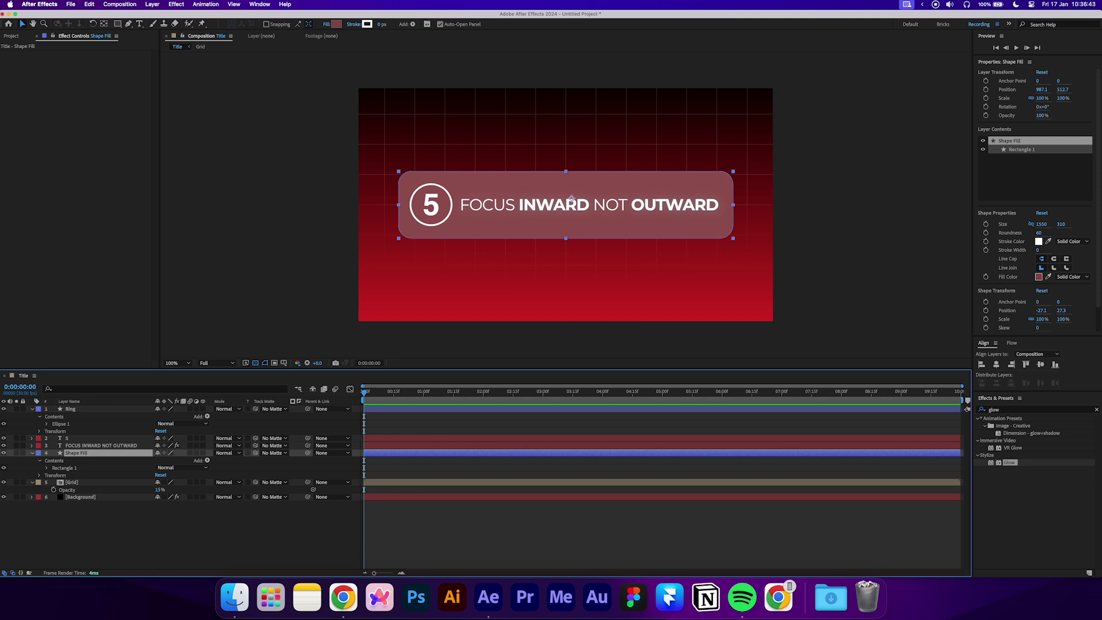
- Duplicate Shape Fill and name the copy 'Shape Outline'
{"action": "key", "text": "super+d"}
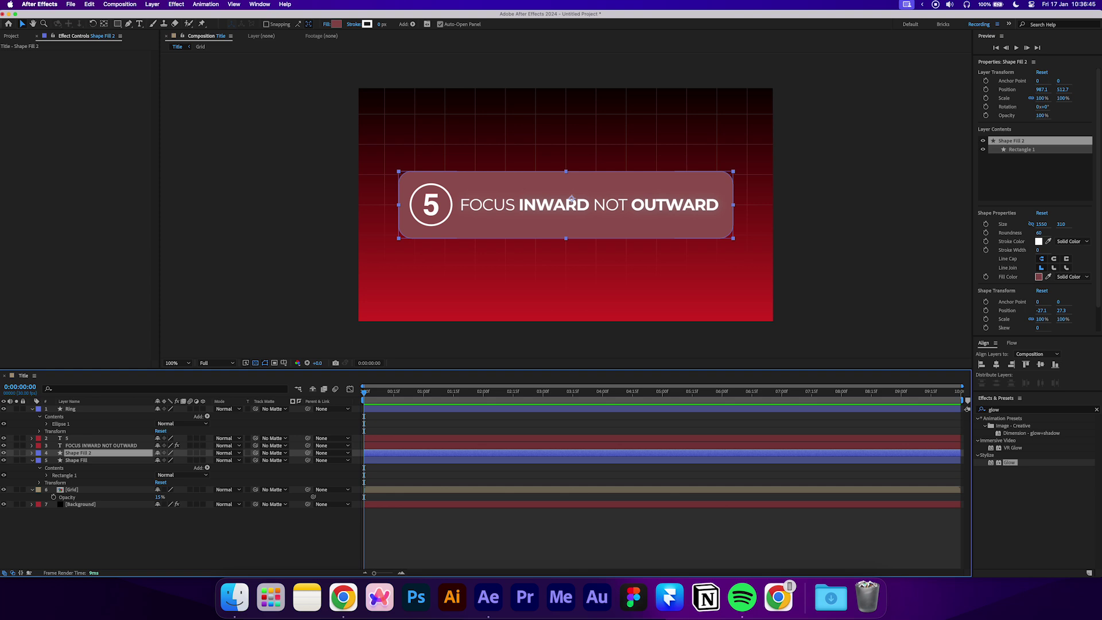
{"action": "key", "text": "Return"}
{"action": "type", "text": "Shape Out"}
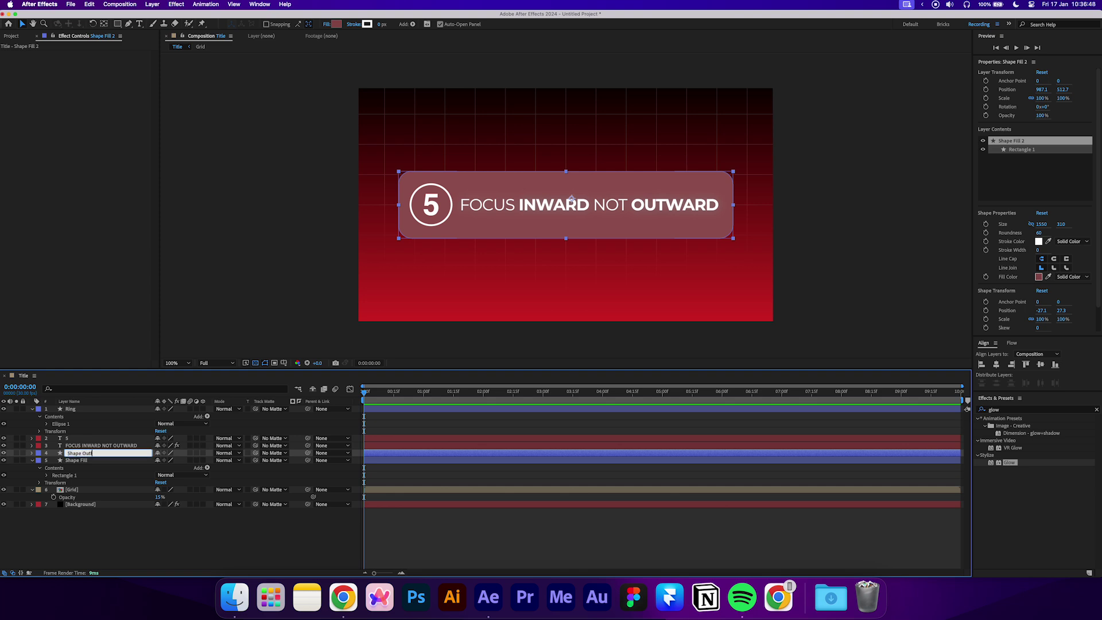
{"action": "type", "text": "line"}
{"action": "key", "text": "Return"}
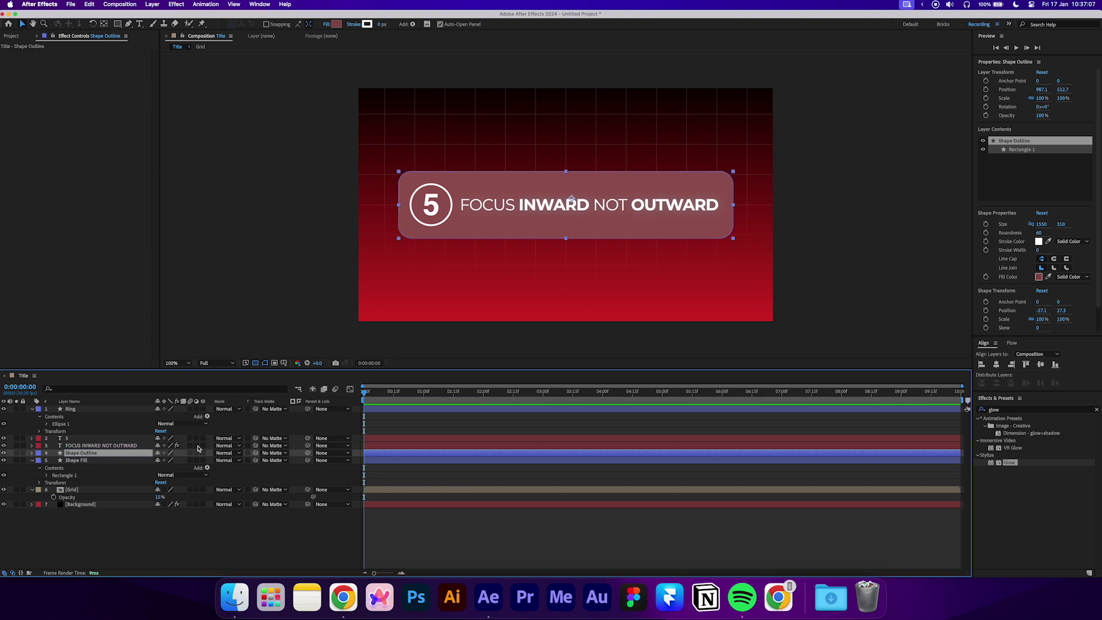
- Set the Shape Outline fill to None and its stroke width to 3 px
{"action": "left_click", "coordinate": [1066, 277]}
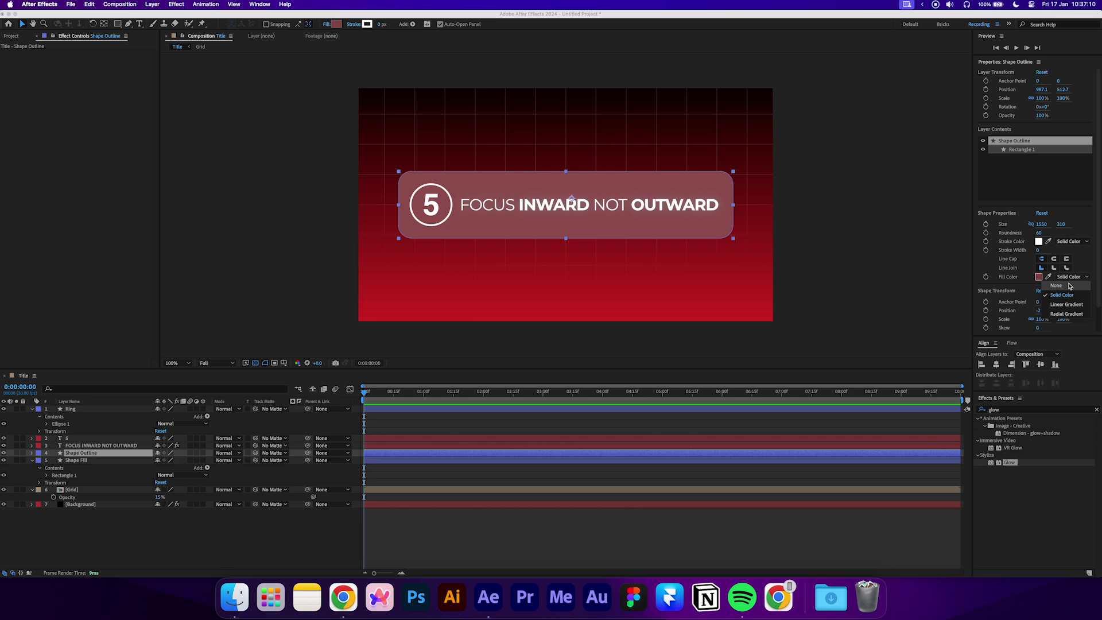
{"action": "left_click", "coordinate": [1059, 275]}
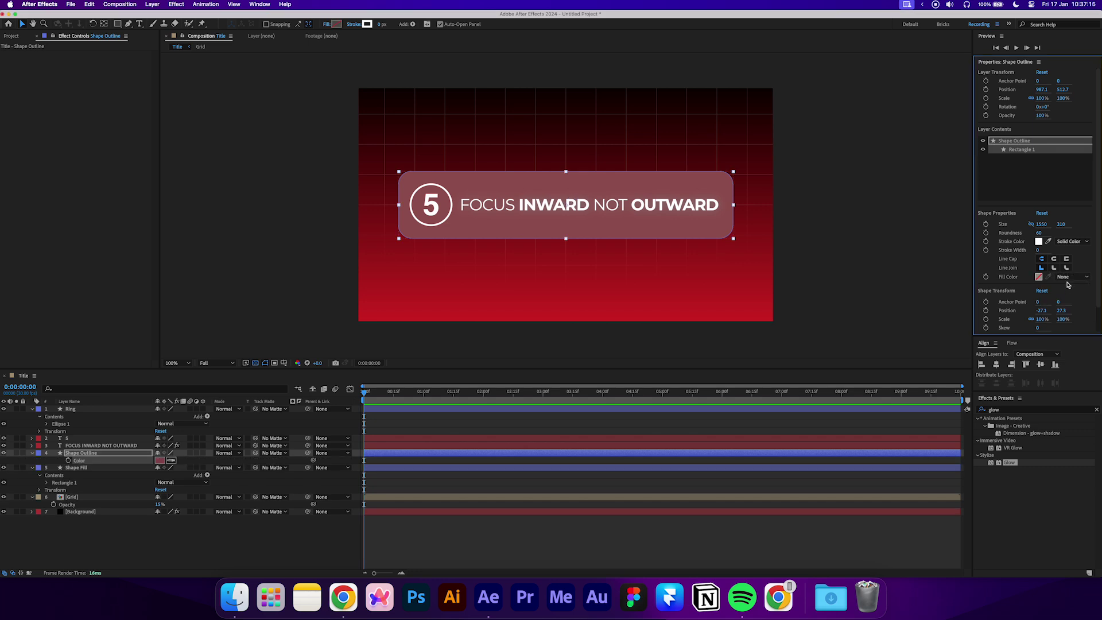
{"action": "left_click", "coordinate": [1039, 250]}
{"action": "type", "text": "3"}
{"action": "key", "text": "Return"}
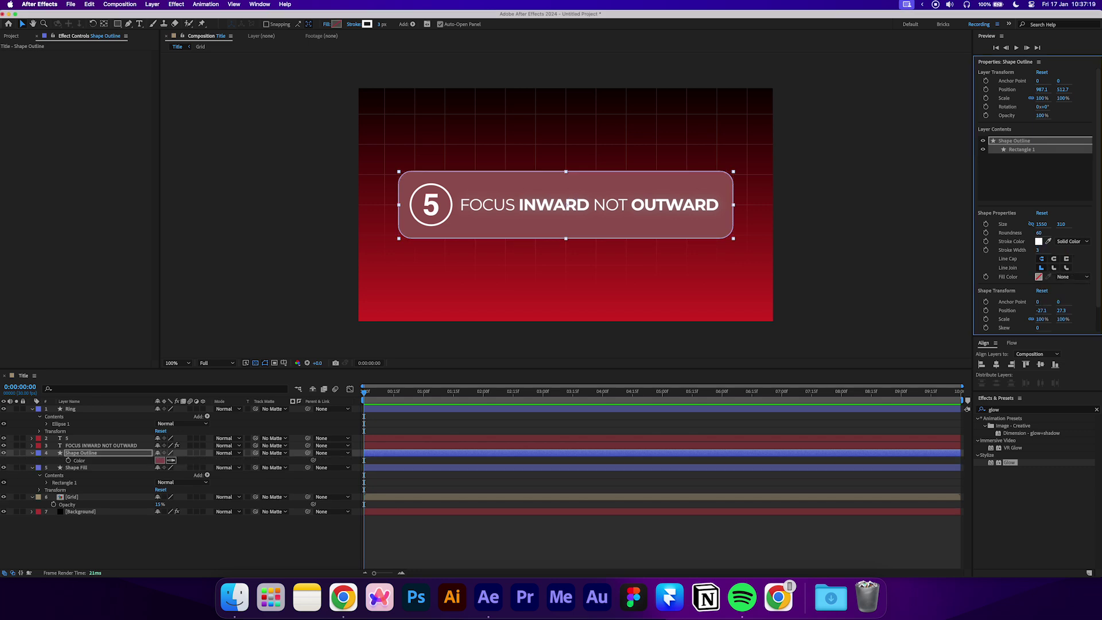
- Set the Shape Outline layer's opacity to 60%
{"action": "left_click", "coordinate": [126, 458]}
{"action": "key", "text": "t"}
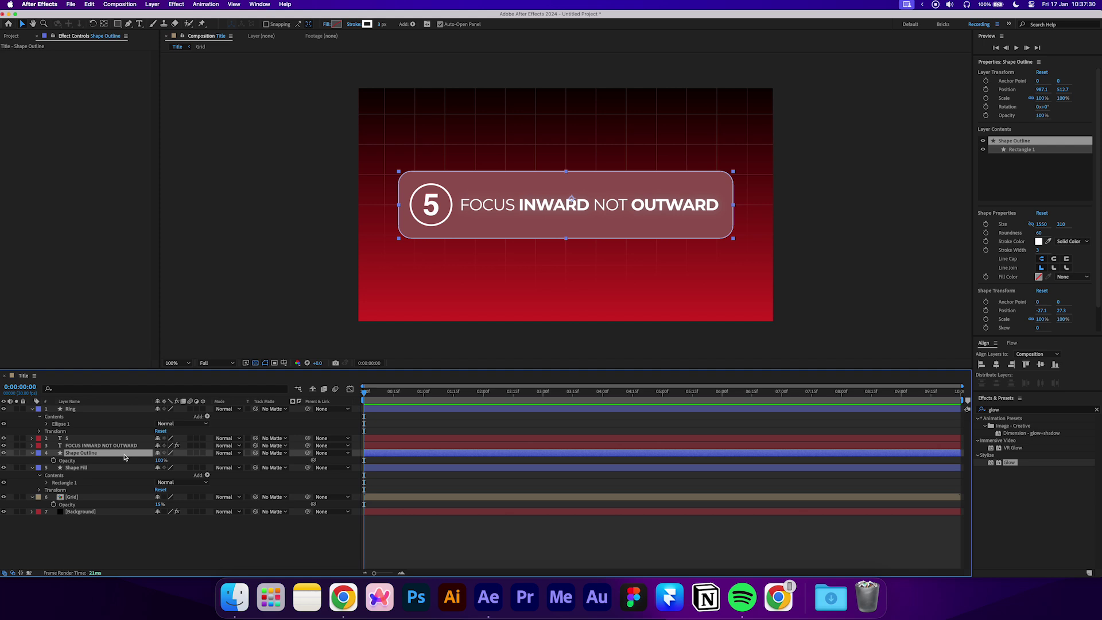
{"action": "left_click", "coordinate": [162, 461]}
{"action": "type", "text": "60"}
{"action": "key", "text": "Return"}
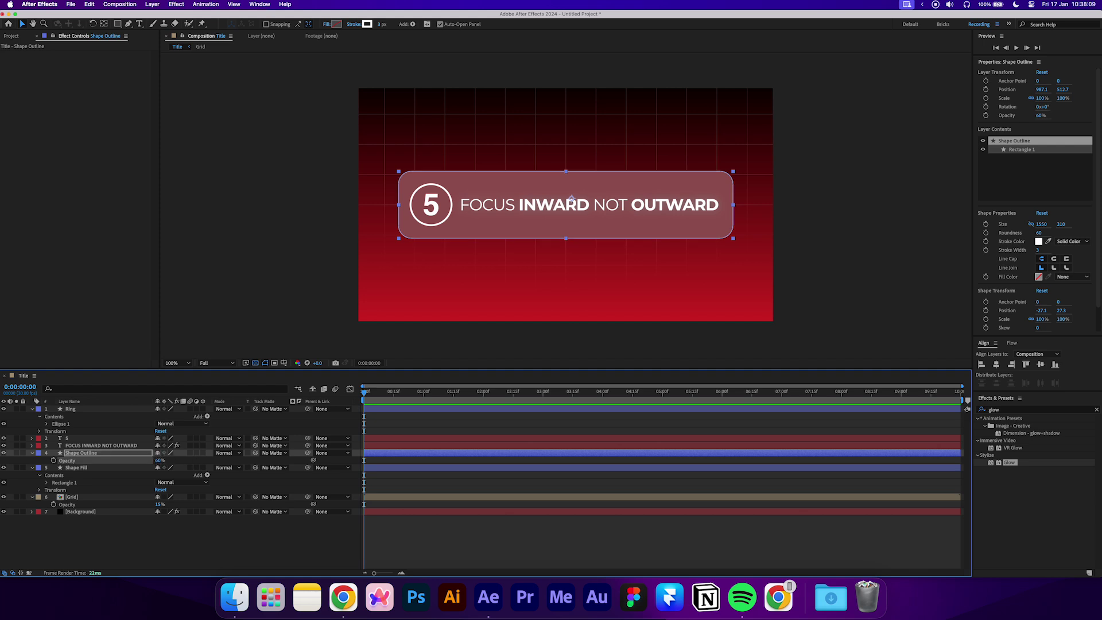
- Apply Glow to Shape Outline with radius 50 and intensity 0.5
{"action": "left_click_drag", "start_coordinate": [1013, 462], "coordinate": [857, 456]}
{"action": "left_click", "coordinate": [90, 76]}
{"action": "type", "text": "50"}
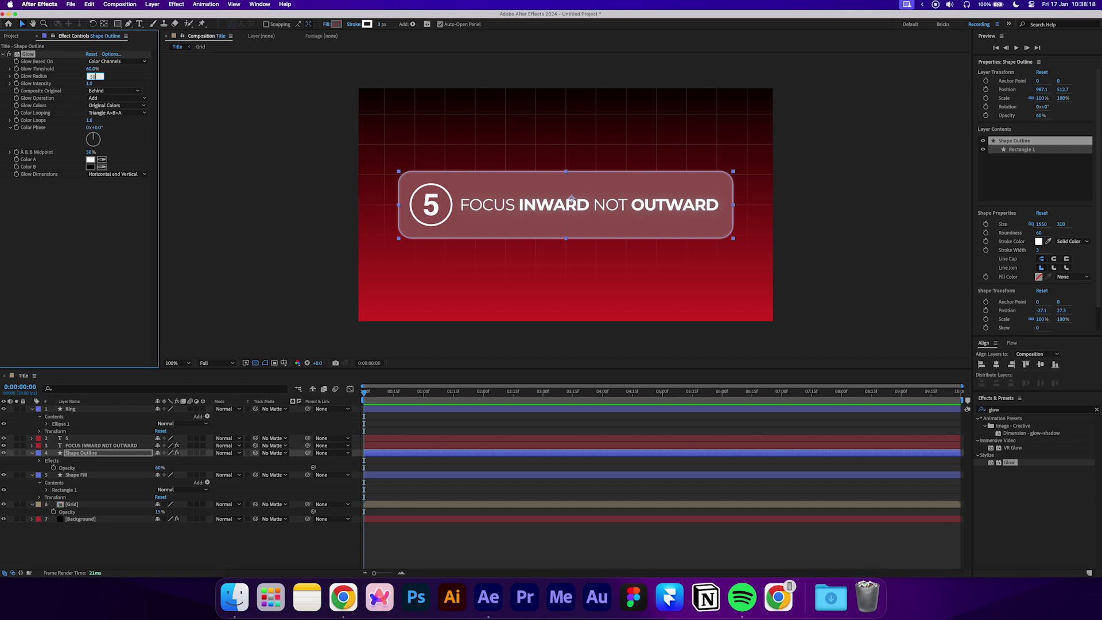
{"action": "key", "text": "Return"}
{"action": "left_click", "coordinate": [90, 82]}
{"action": "type", "text": "0.5"}
{"action": "key", "text": "Return"}
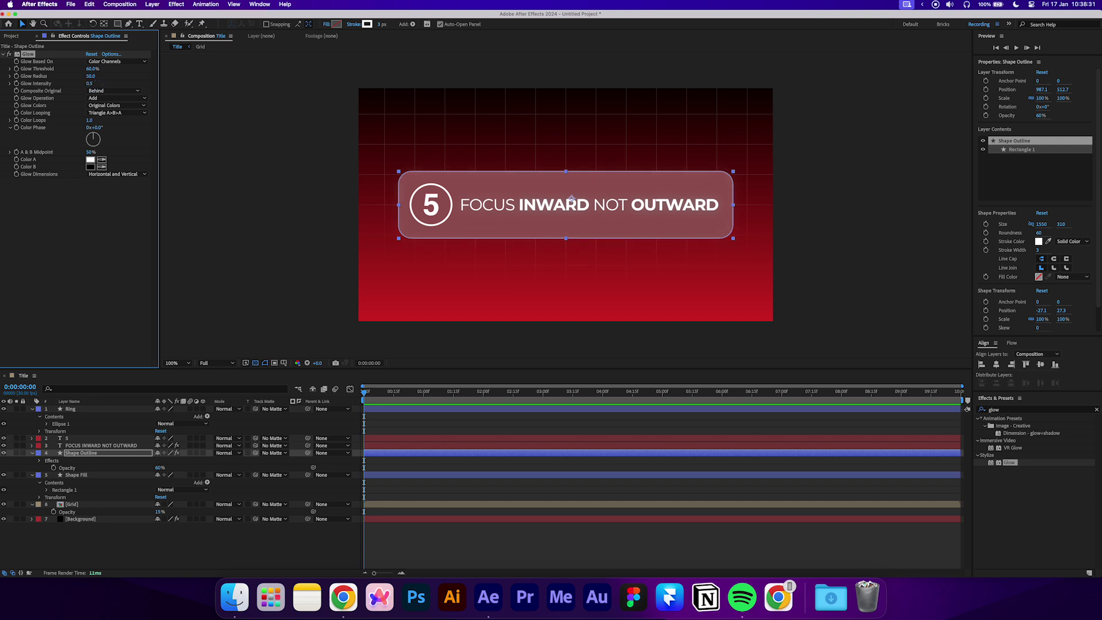
- Copy the outline's Glow effect and paste it onto the Ring layer
{"action": "key", "text": "ctrl+c"}
{"action": "left_click", "coordinate": [86, 408]}
{"action": "key", "text": "ctrl+v"}
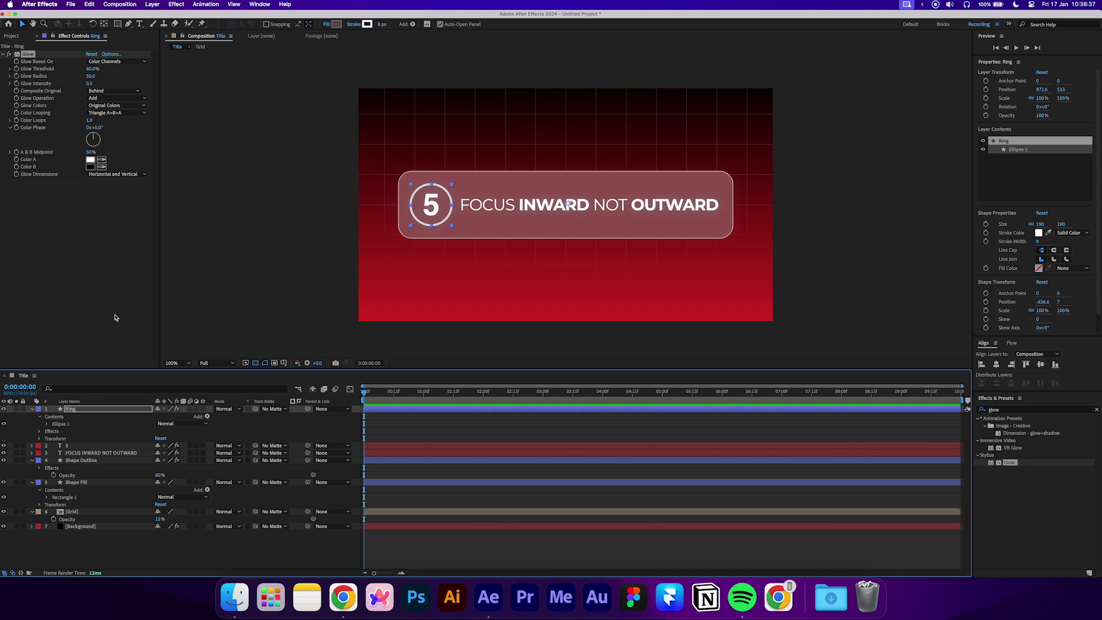
{"action": "left_click", "coordinate": [235, 314]}
- Apply Gradient Ramp to Shape Fill, sampling red as the start colour and dark red as the end
{"action": "left_click", "coordinate": [1009, 410]}
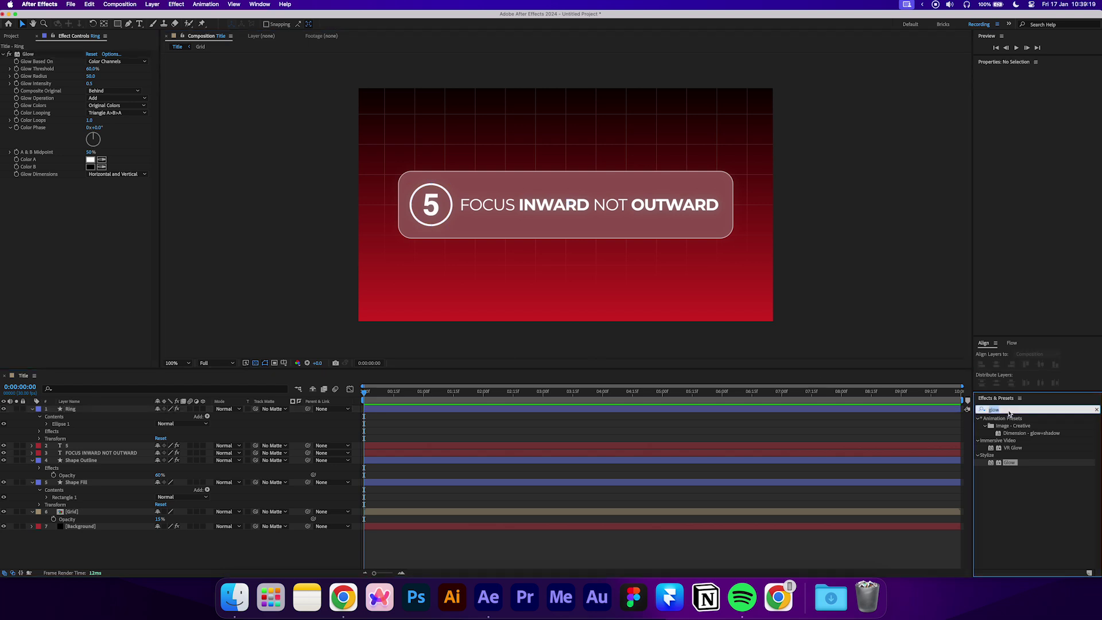
{"action": "type", "text": "gradient ramp"}
{"action": "left_click_drag", "start_coordinate": [1019, 425], "coordinate": [144, 486]}
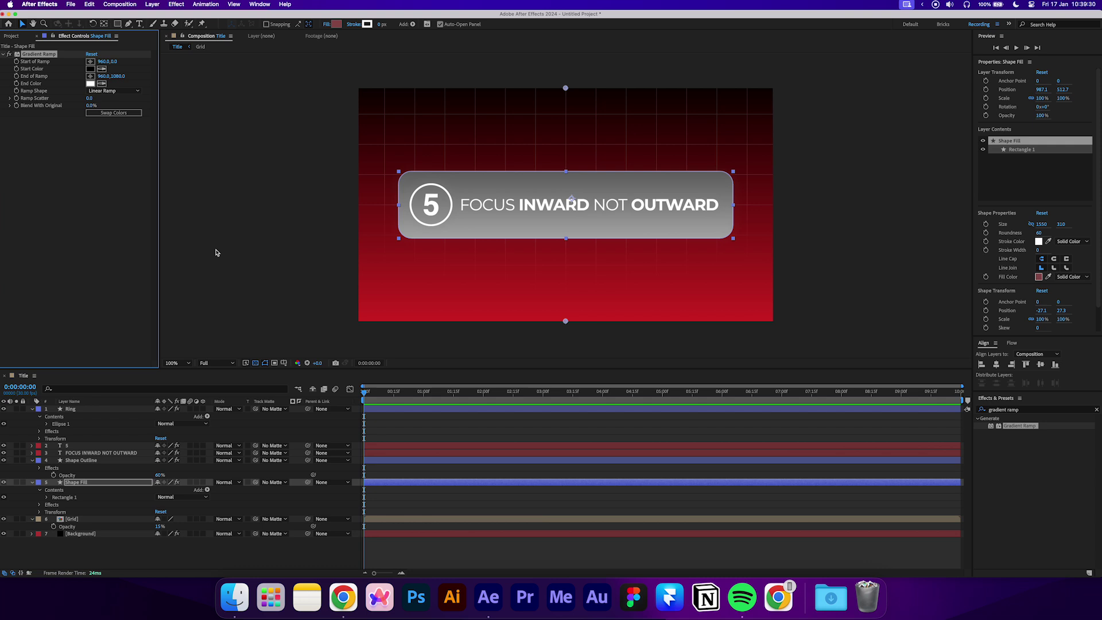
{"action": "left_click", "coordinate": [101, 68]}
{"action": "left_click", "coordinate": [545, 166]}
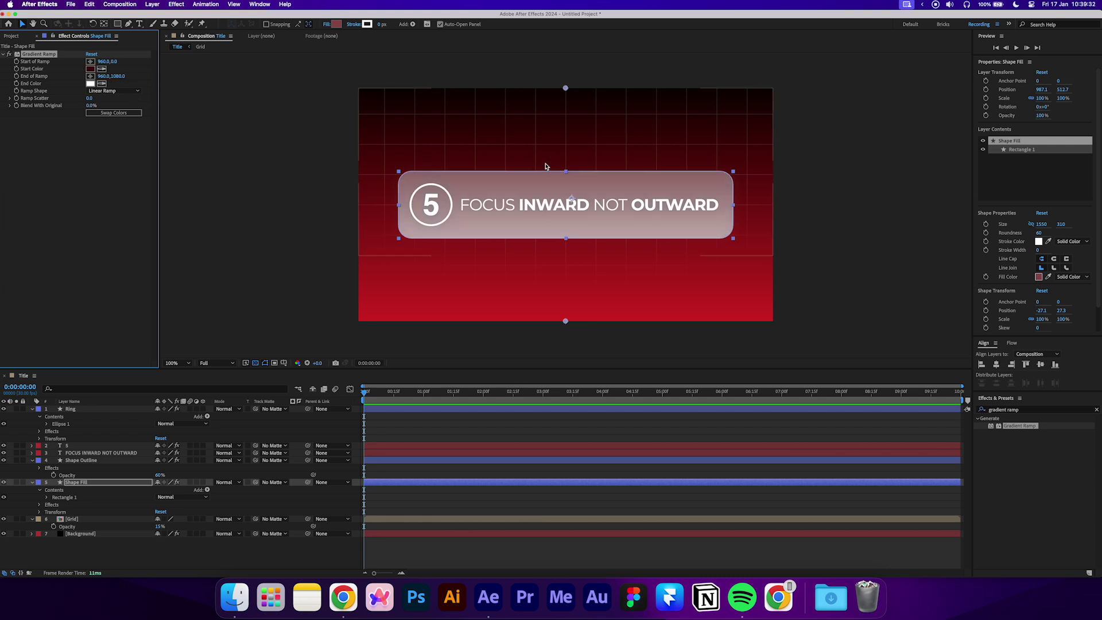
{"action": "left_click", "coordinate": [102, 83]}
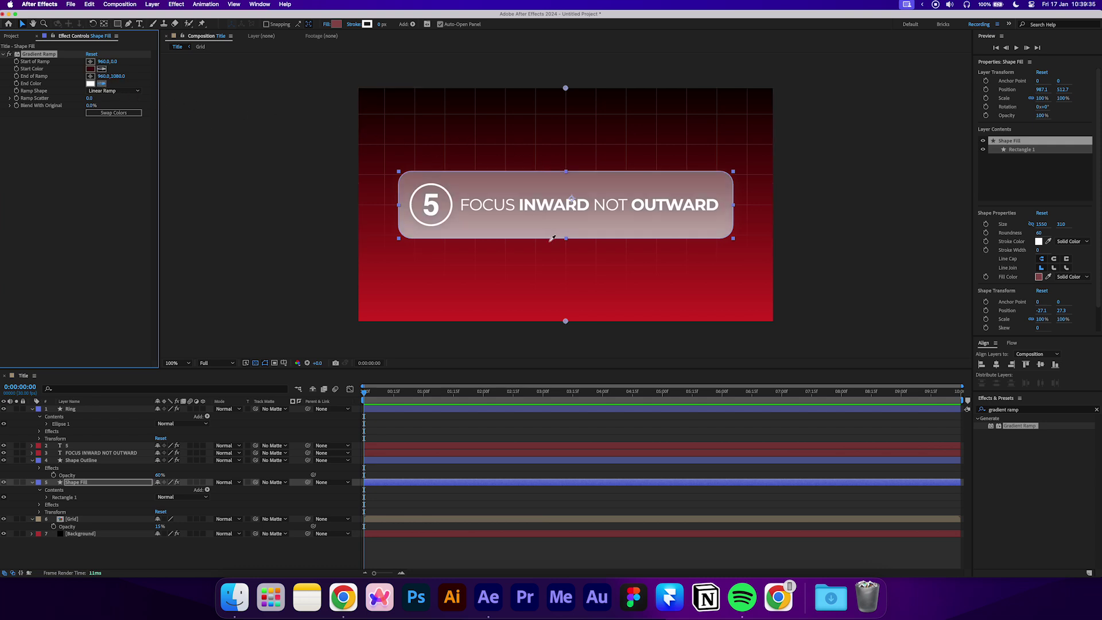
{"action": "left_click", "coordinate": [552, 237]}
- Drag the gradient's start and end points to 960,438 and 960,780 around the box
{"action": "left_click_drag", "start_coordinate": [565, 322], "coordinate": [566, 254]}
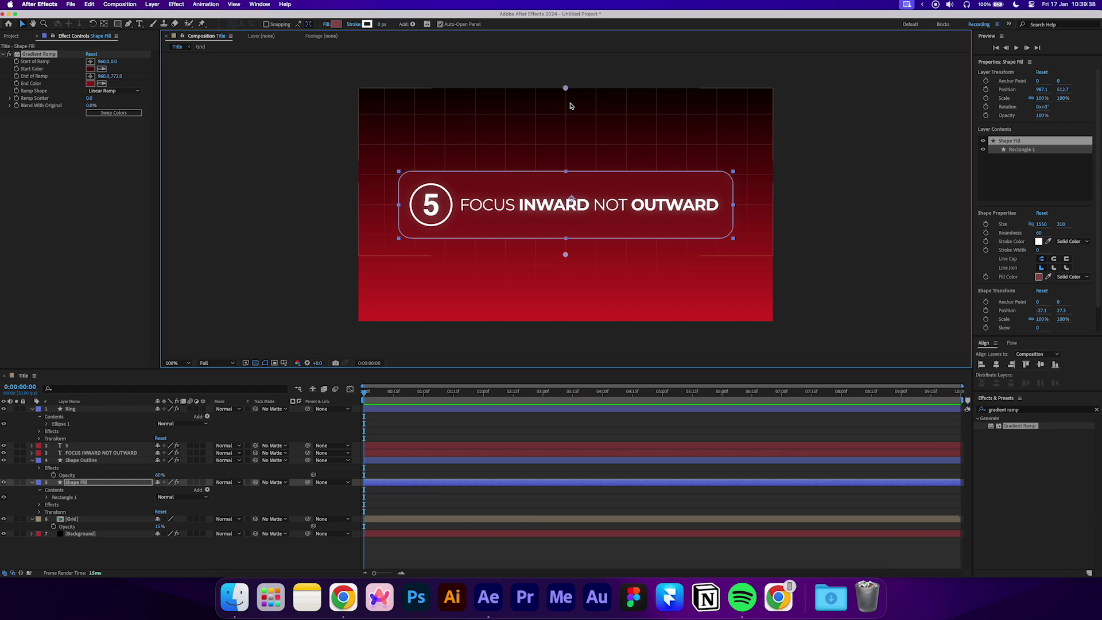
{"action": "left_click_drag", "start_coordinate": [565, 88], "coordinate": [565, 185]}
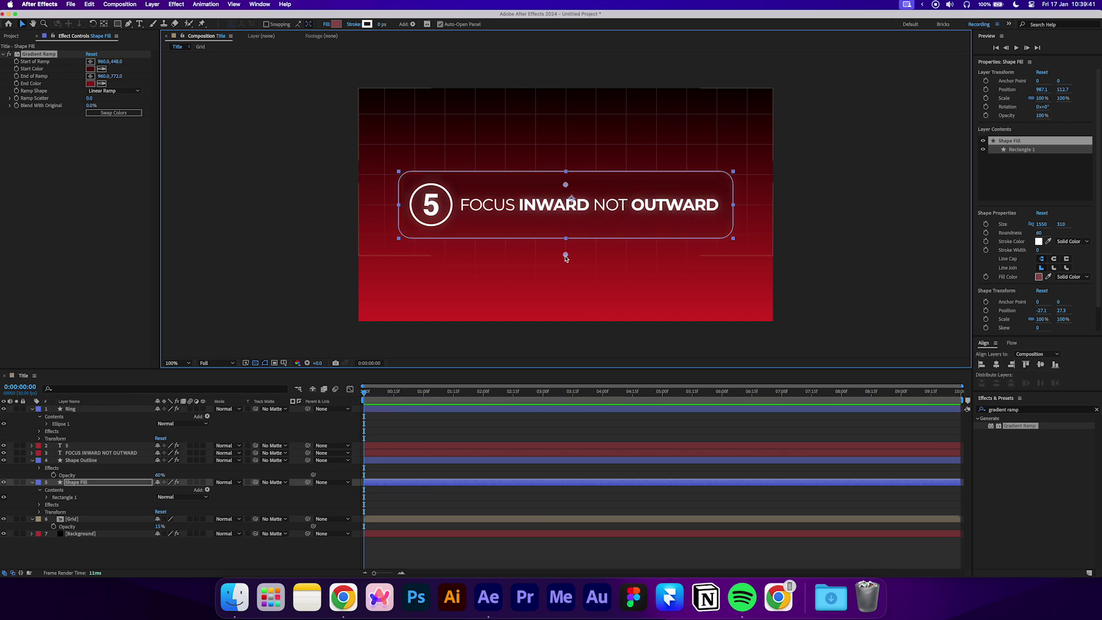
{"action": "left_click_drag", "start_coordinate": [565, 254], "coordinate": [565, 258]}
{"action": "left_click_drag", "start_coordinate": [565, 185], "coordinate": [565, 182]}
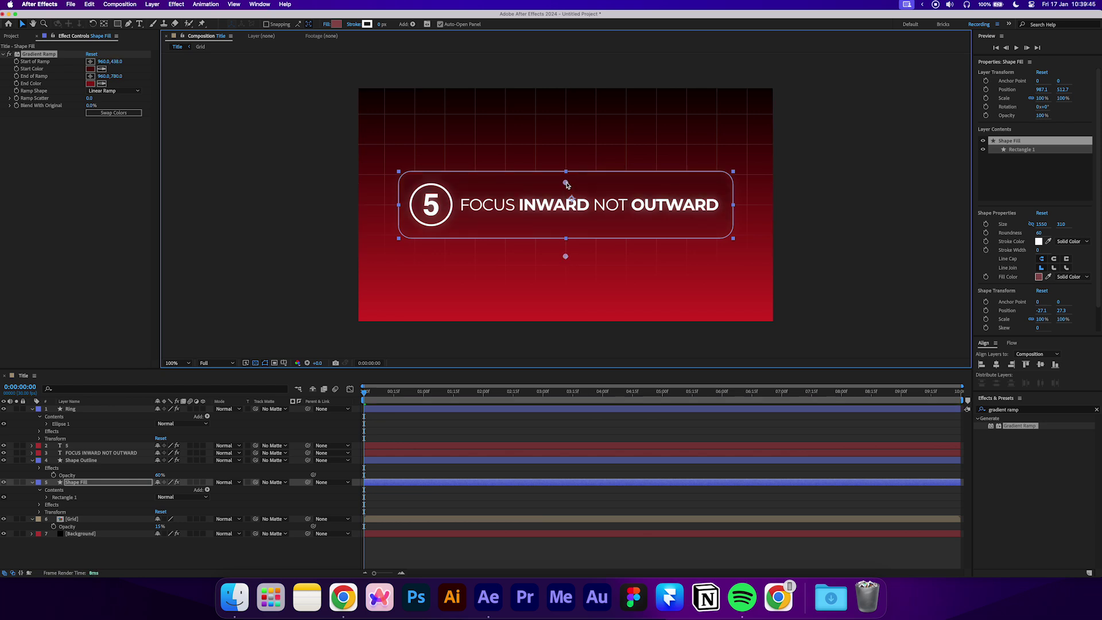
{"action": "left_click", "coordinate": [790, 215]}
{"action": "left_click", "coordinate": [79, 483]}
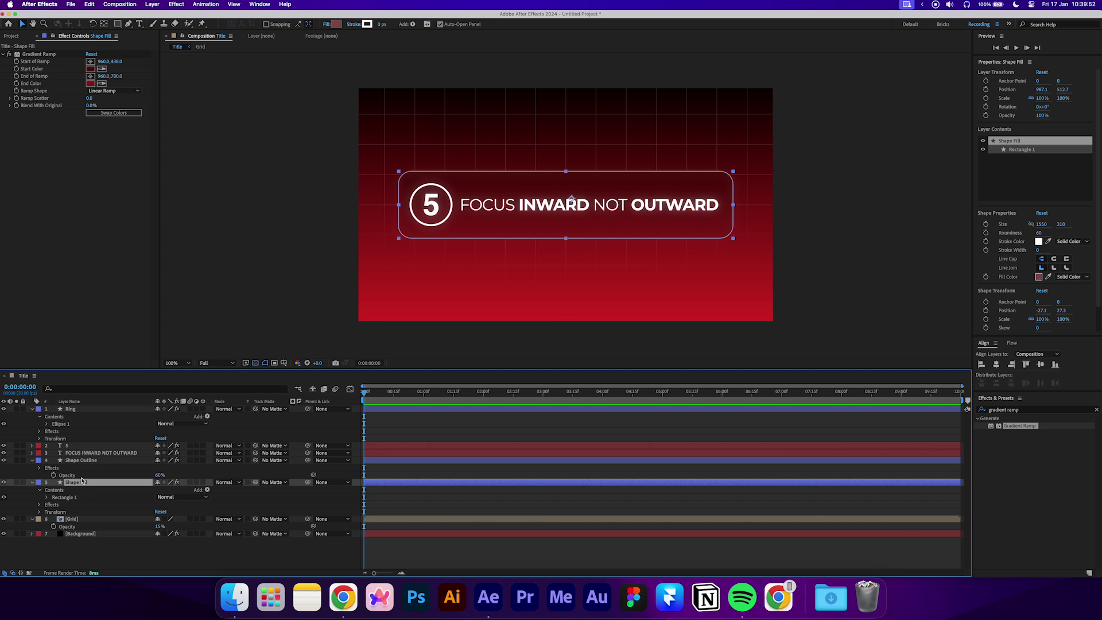
{"action": "left_click", "coordinate": [150, 4]}
- Add an Inner Glow layer style to Shape Fill with Normal blend mode and white colour
{"action": "mouse_move", "coordinate": [172, 231]}
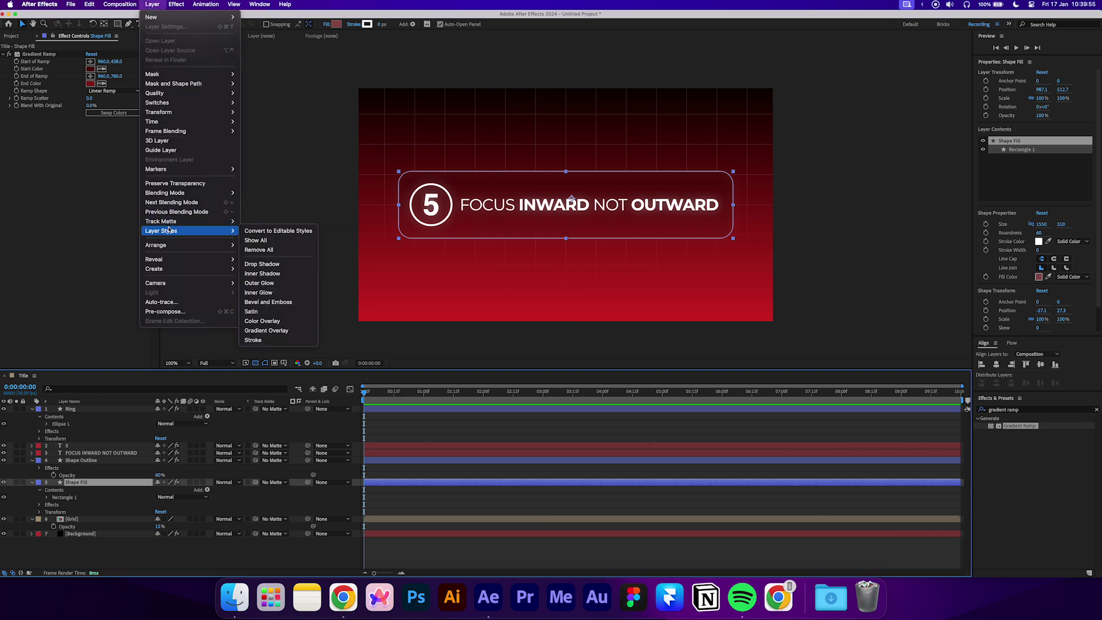
{"action": "left_click", "coordinate": [276, 292]}
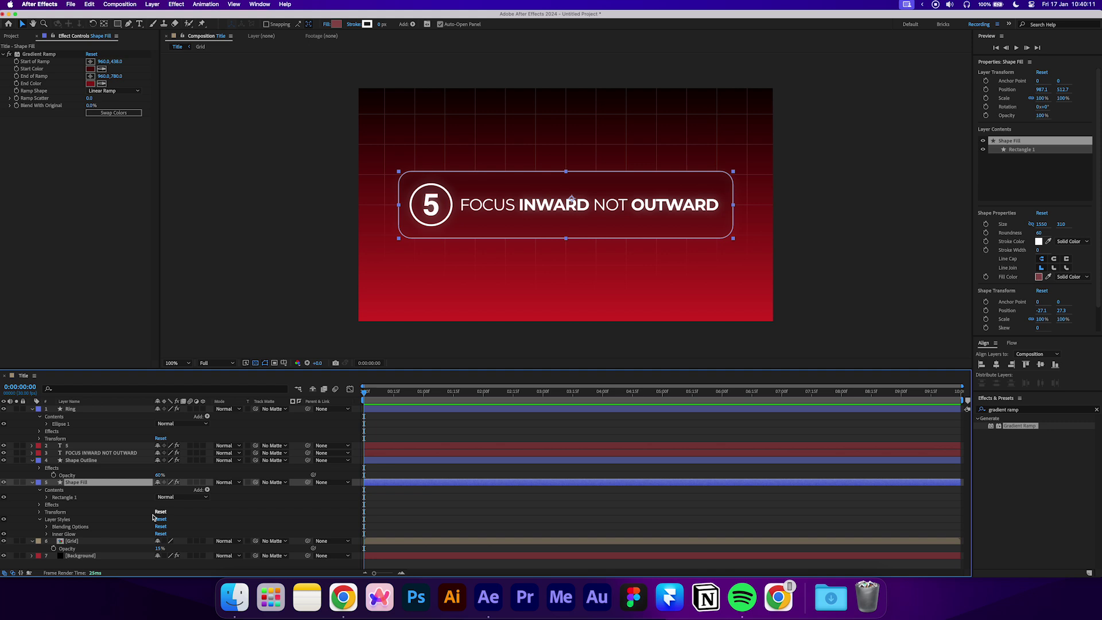
{"action": "left_click", "coordinate": [47, 534]}
{"action": "scroll", "coordinate": [102, 506], "scroll_direction": "down", "scroll_amount": 3}
{"action": "scroll", "coordinate": [102, 506], "scroll_direction": "down", "scroll_amount": 1}
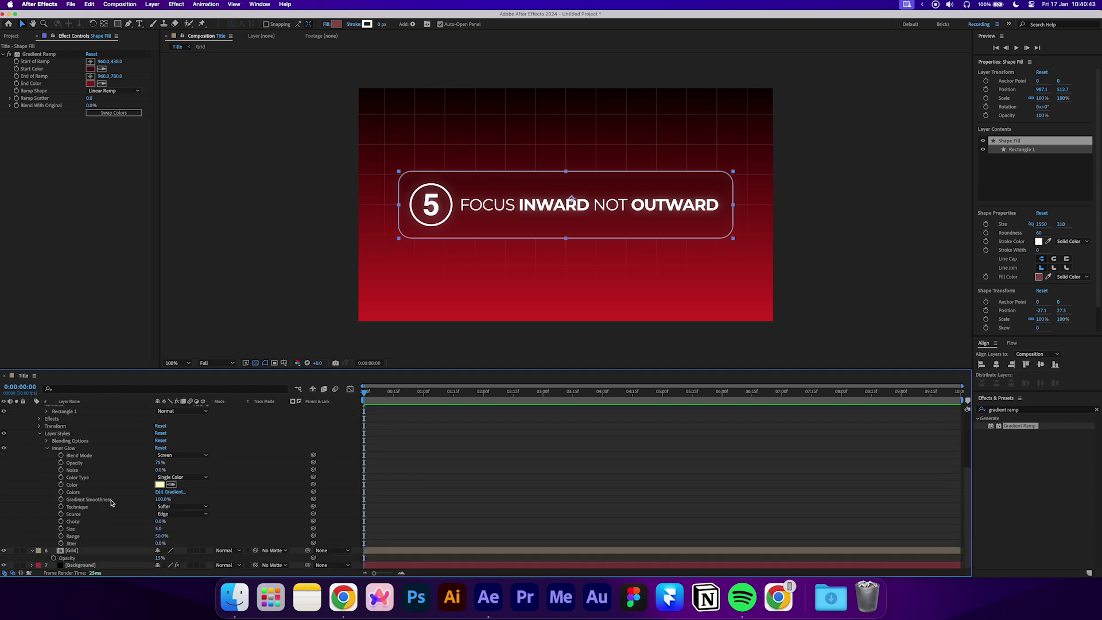
{"action": "left_click", "coordinate": [169, 456]}
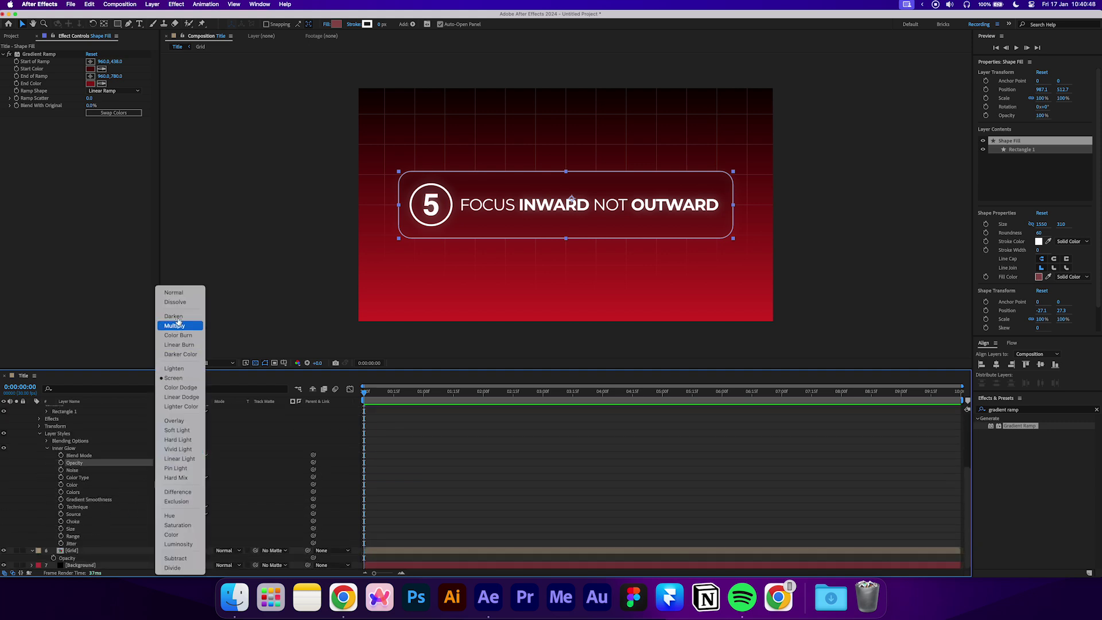
{"action": "left_click", "coordinate": [174, 293]}
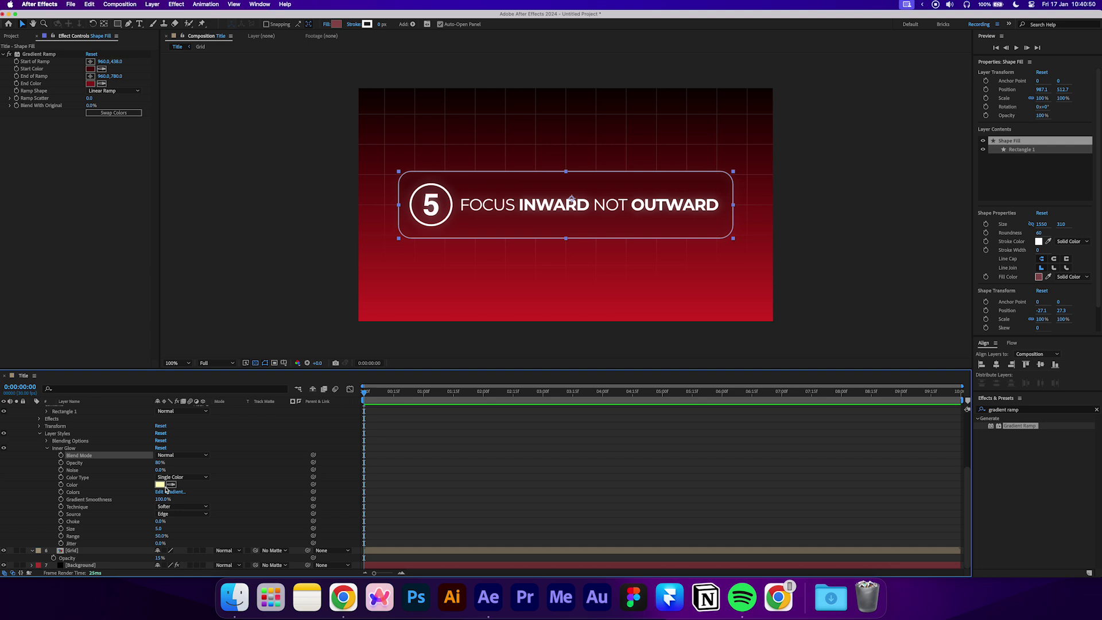
{"action": "left_click", "coordinate": [160, 484]}
{"action": "left_click", "coordinate": [153, 86]}
{"action": "left_click", "coordinate": [339, 87]}
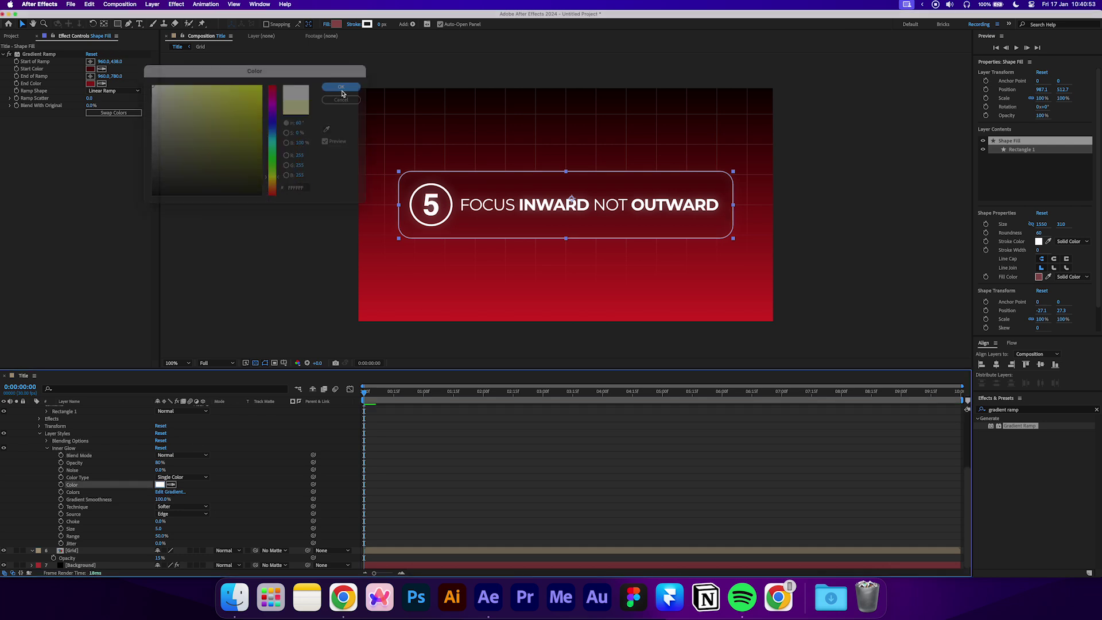
- Set the Inner Glow size to 80 and opacity to 10%
{"action": "left_click", "coordinate": [423, 479]}
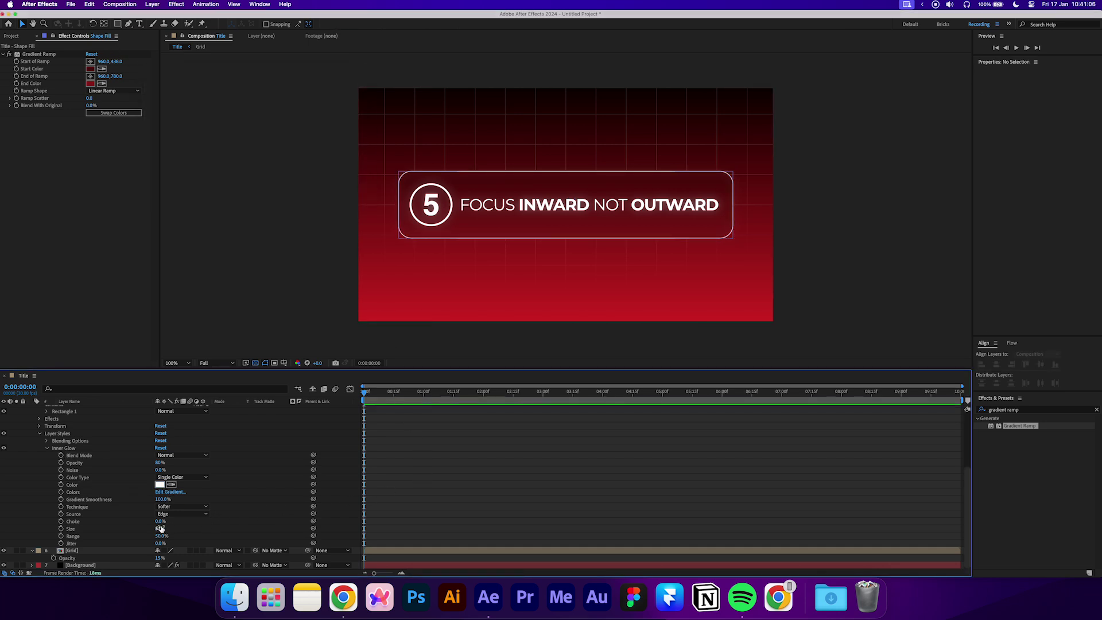
{"action": "left_click", "coordinate": [159, 528]}
{"action": "type", "text": "80"}
{"action": "key", "text": "Return"}
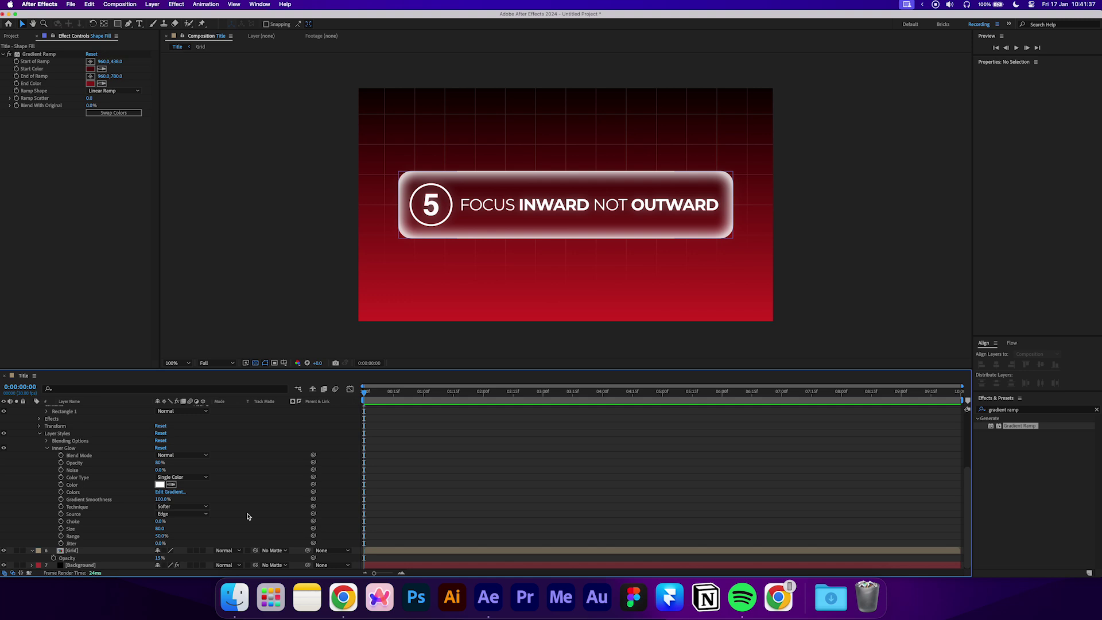
{"action": "left_click", "coordinate": [162, 462]}
{"action": "type", "text": "10"}
{"action": "left_click", "coordinate": [458, 463]}
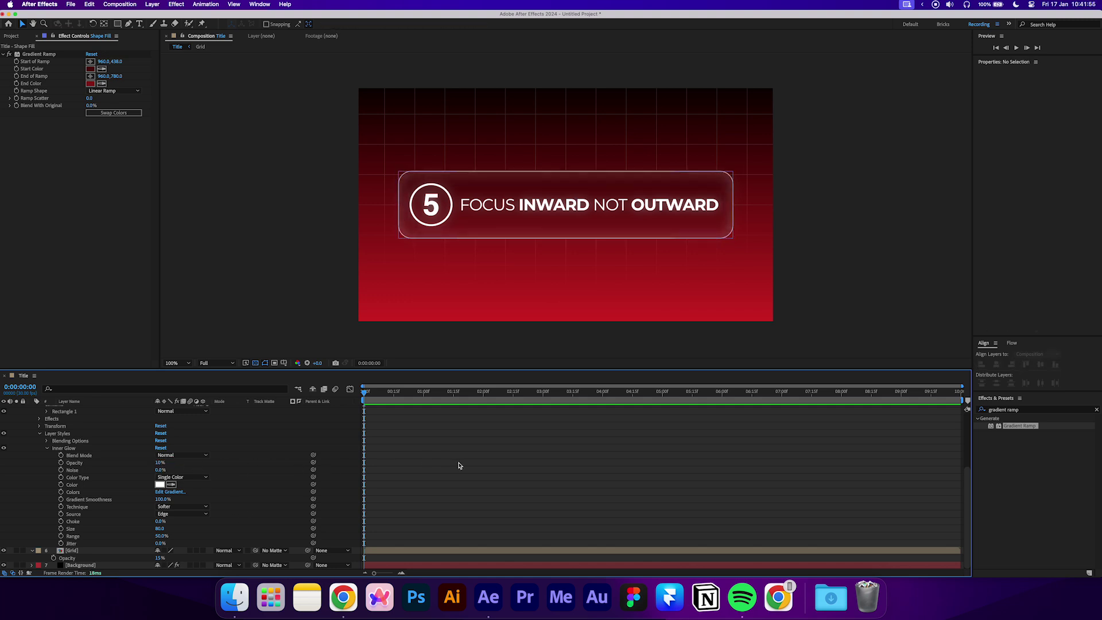
- Draw an 8 px curved line with the Pen tool from under the box to the bottom edge
{"action": "left_click", "coordinate": [128, 23]}
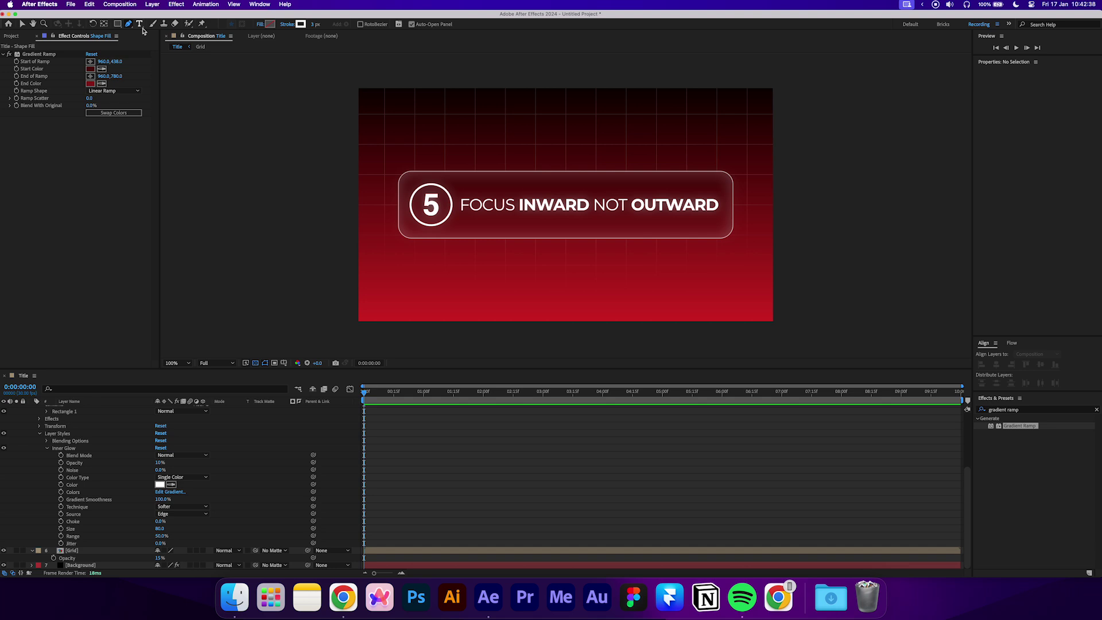
{"action": "left_click", "coordinate": [314, 24]}
{"action": "key", "text": "Return"}
{"action": "left_click", "coordinate": [595, 237]}
{"action": "left_click_drag", "start_coordinate": [630, 324], "coordinate": [665, 349]}
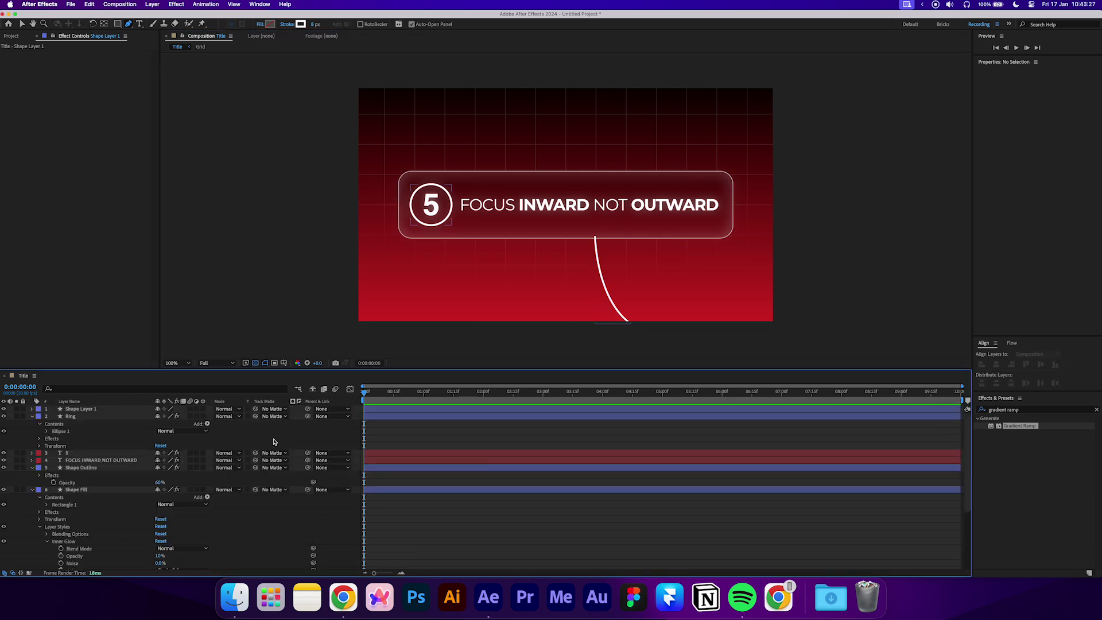
- Name the new shape layer 'Line 1'
{"action": "left_click", "coordinate": [79, 410]}
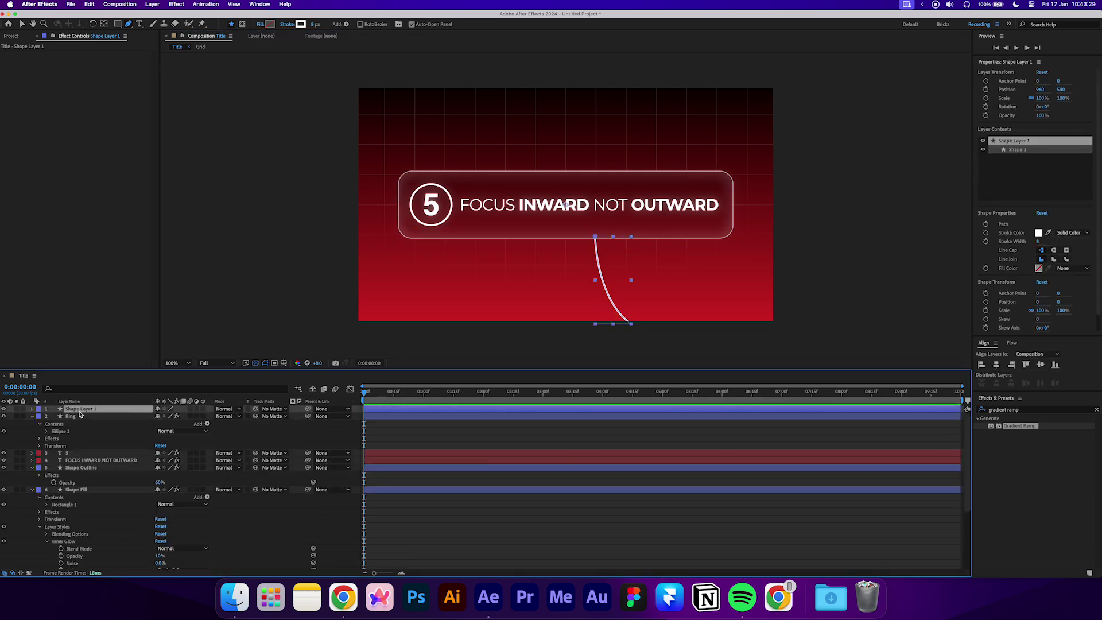
{"action": "type", "text": "Line"}
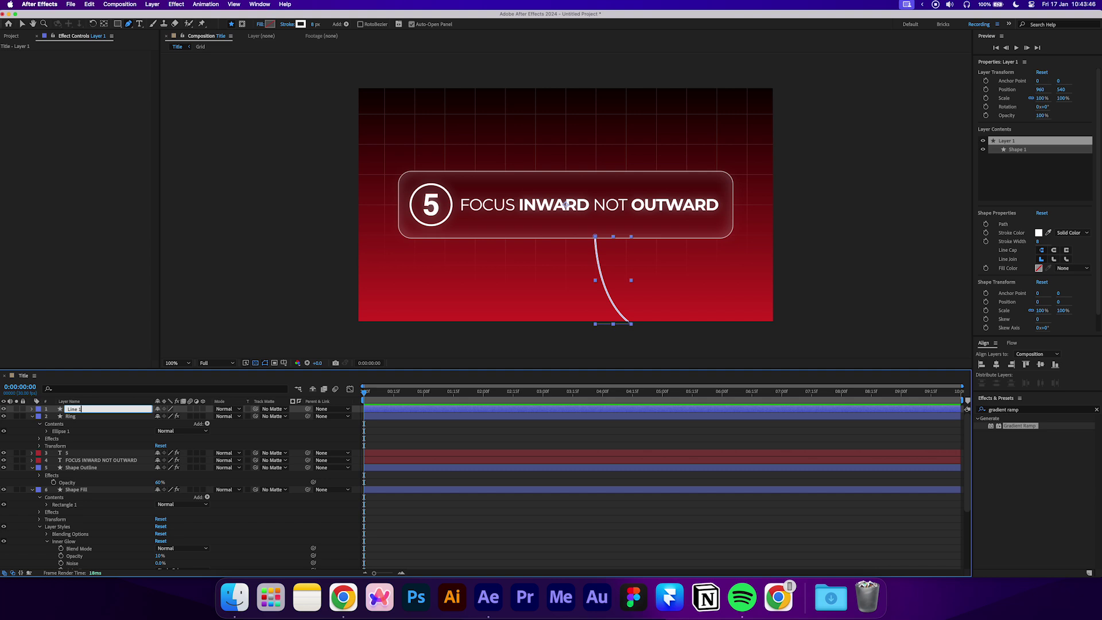
{"action": "key", "text": "Return"}
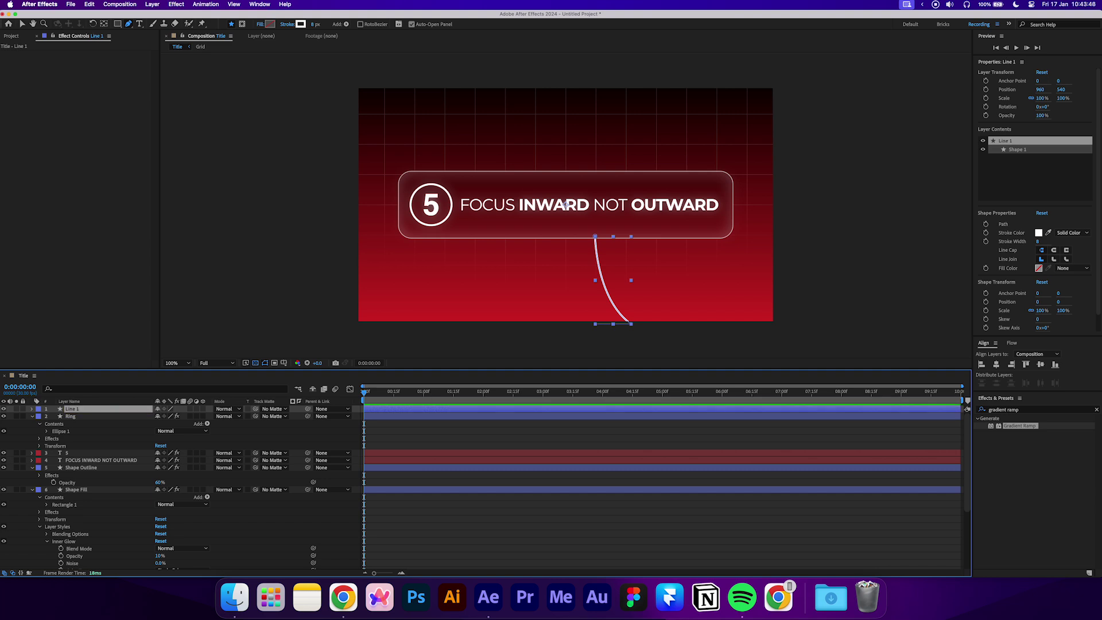
- Make Line 1's stroke dashed with a dash length of 22
{"action": "left_click", "coordinate": [32, 409]}
{"action": "left_click", "coordinate": [39, 416]}
{"action": "left_click", "coordinate": [46, 424]}
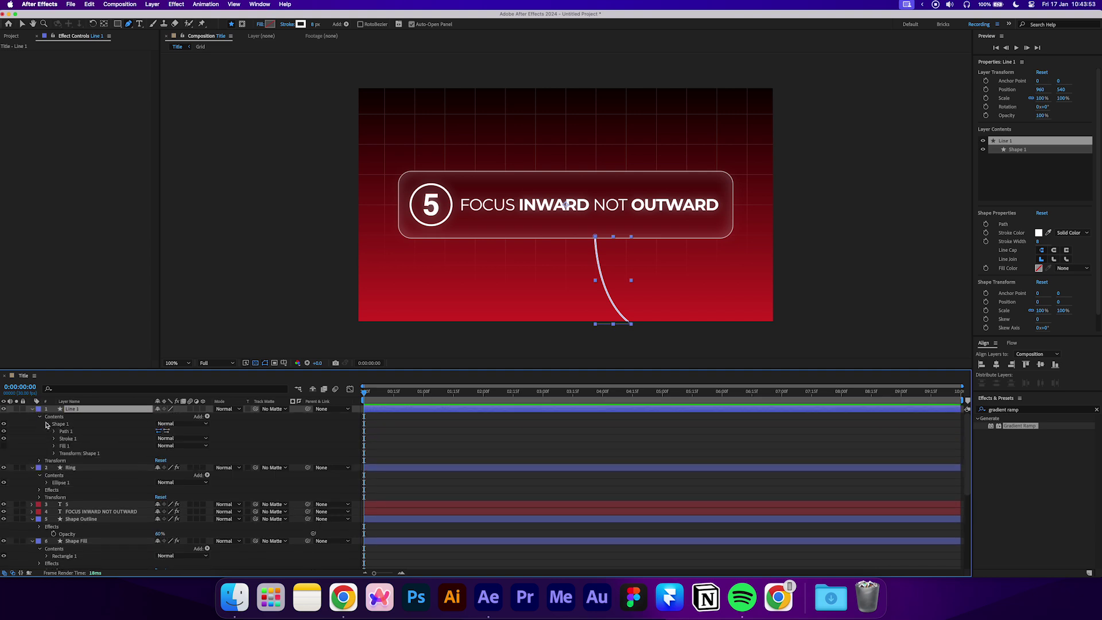
{"action": "left_click", "coordinate": [55, 439]}
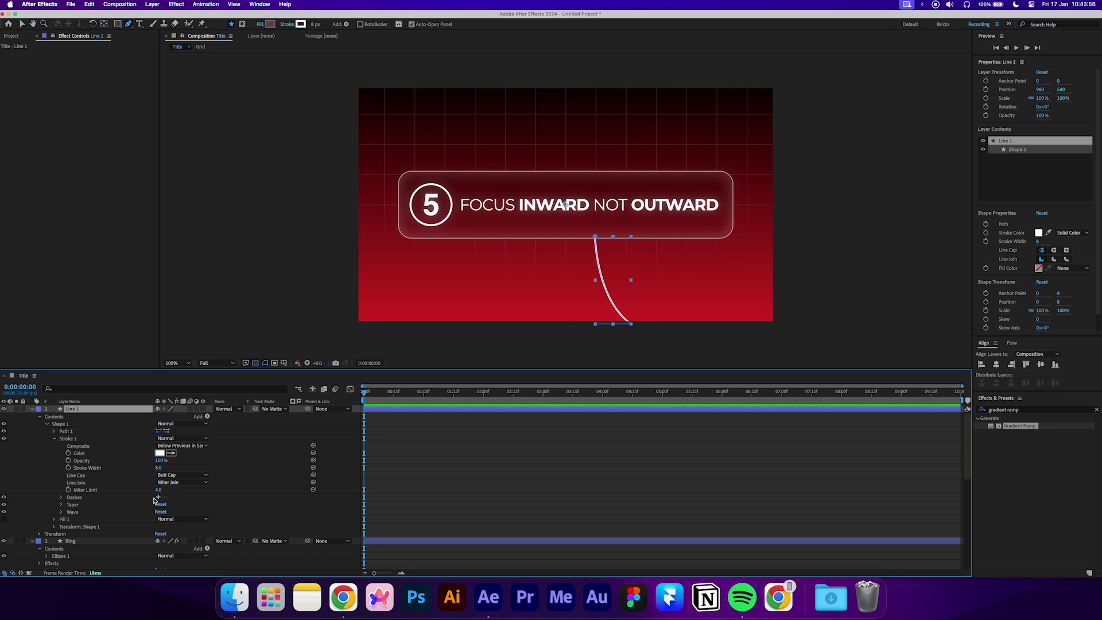
{"action": "left_click", "coordinate": [158, 497]}
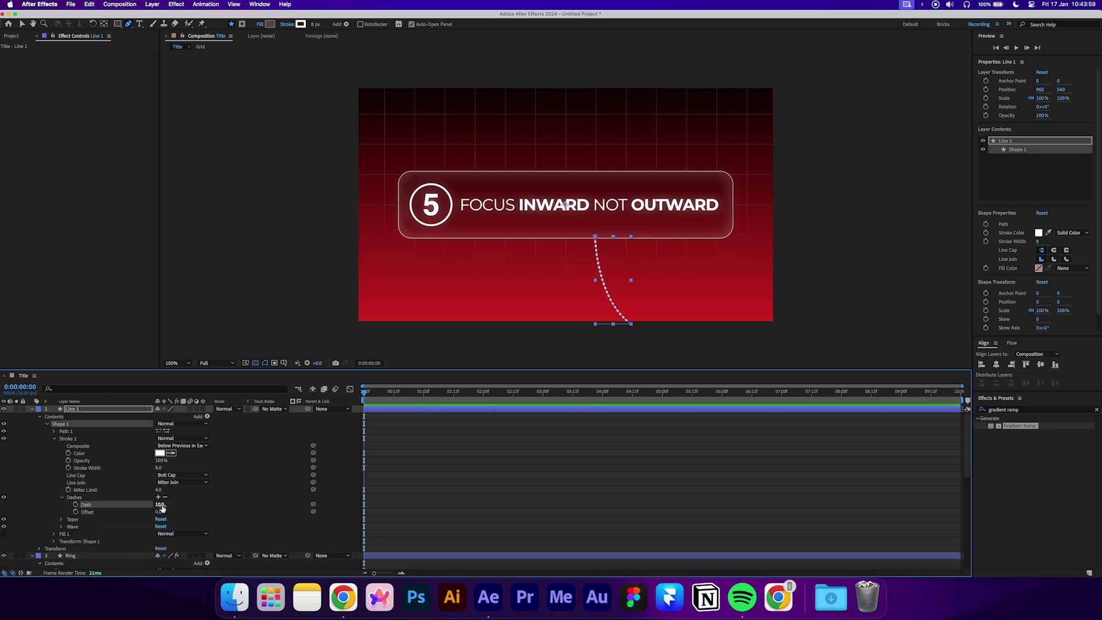
{"action": "left_click", "coordinate": [160, 505]}
{"action": "type", "text": "22"}
{"action": "key", "text": "Return"}
- Draw a curved line from the top of the box up past the frame and open its stroke settings
{"action": "left_click", "coordinate": [198, 508]}
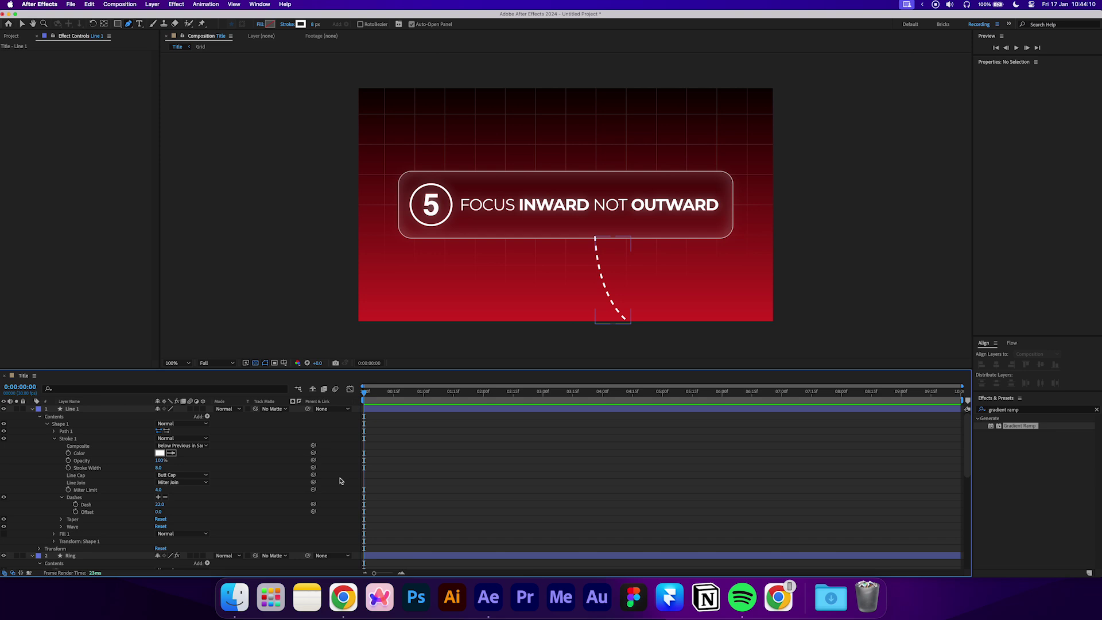
{"action": "left_click", "coordinate": [475, 173]}
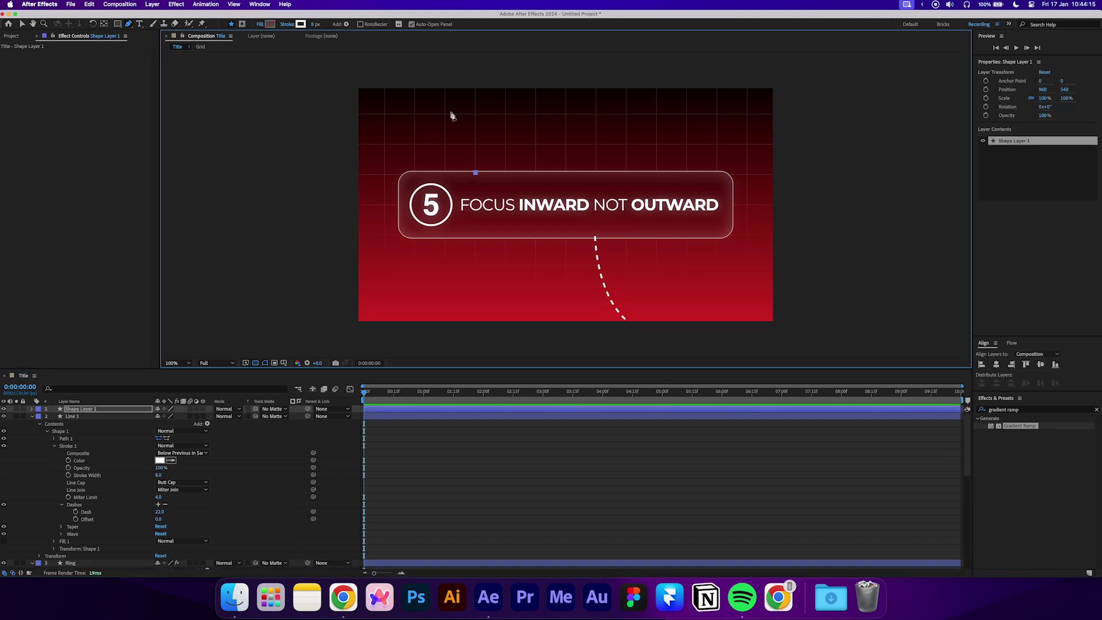
{"action": "left_click_drag", "start_coordinate": [422, 85], "coordinate": [383, 78]}
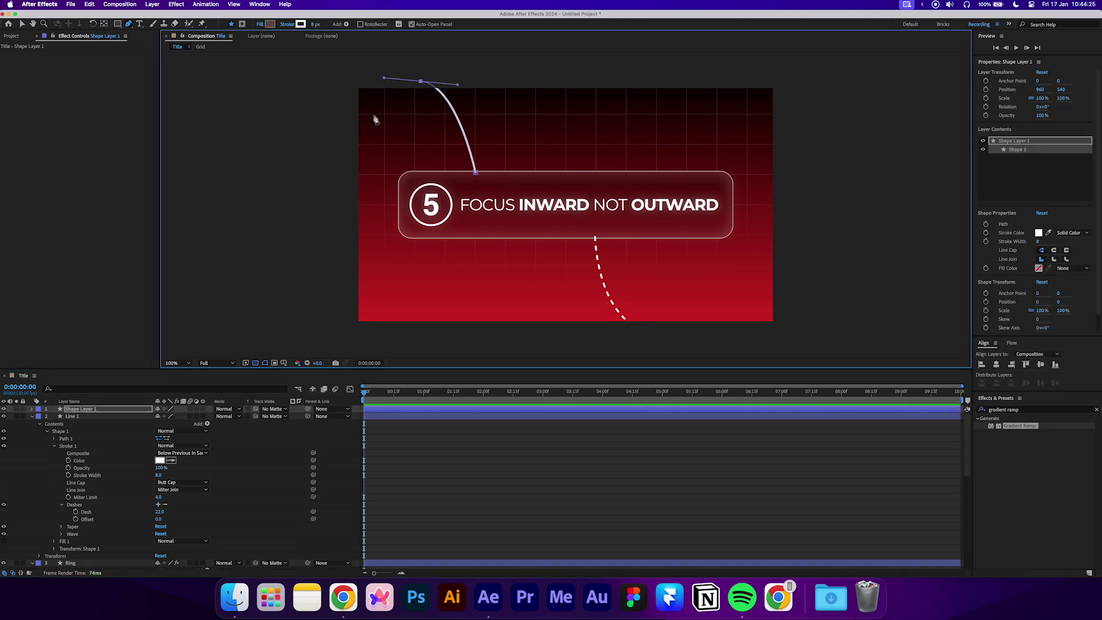
{"action": "left_click", "coordinate": [68, 446]}
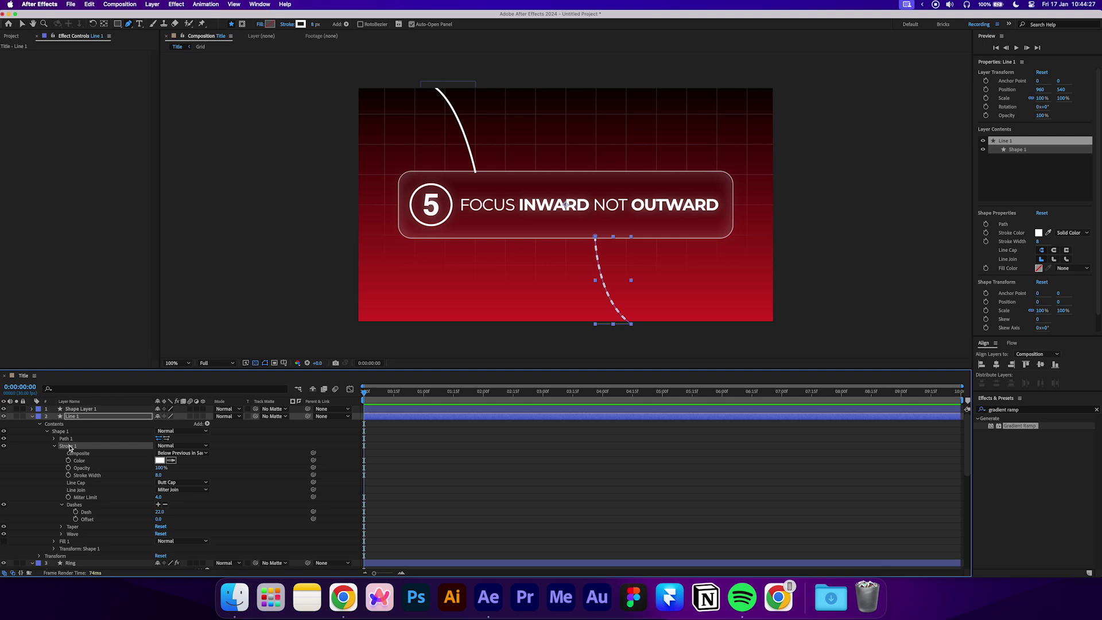
{"action": "left_click", "coordinate": [32, 408]}
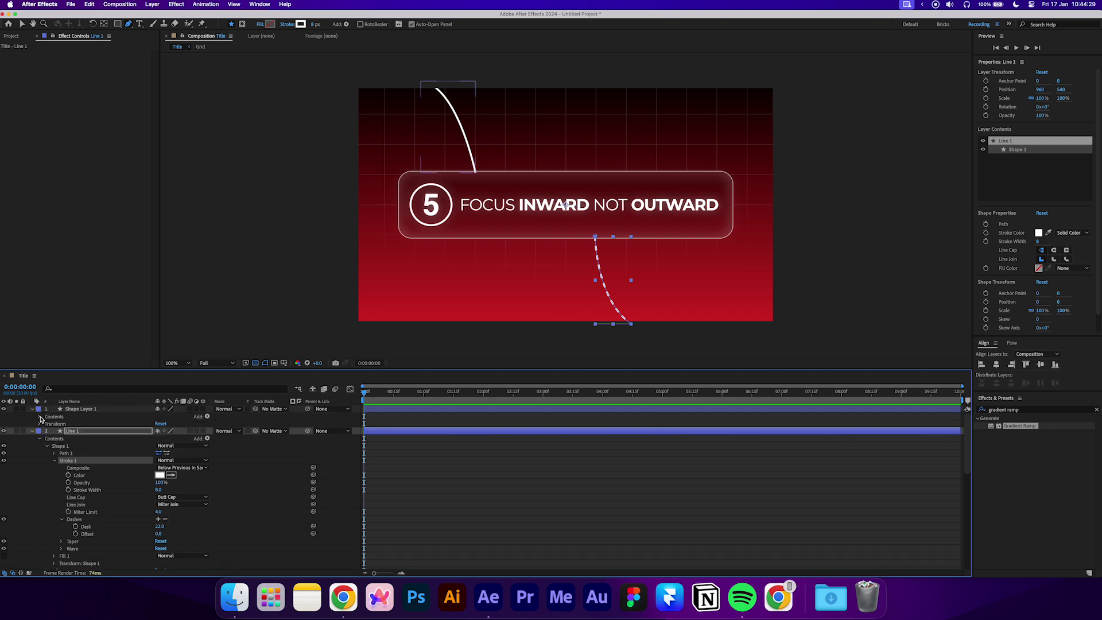
{"action": "left_click", "coordinate": [39, 416]}
{"action": "left_click", "coordinate": [48, 424]}
{"action": "left_click", "coordinate": [72, 439]}
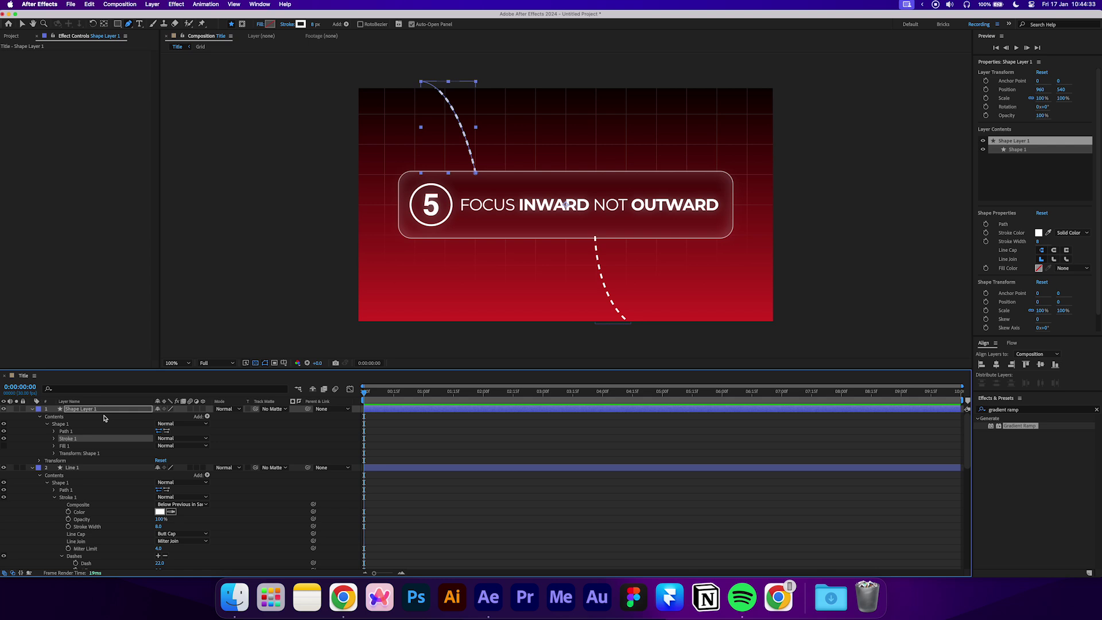
- Rename the new curve layer to 'Line 2'
{"action": "left_click", "coordinate": [97, 410]}
{"action": "key", "text": "Return"}
{"action": "type", "text": "L"}
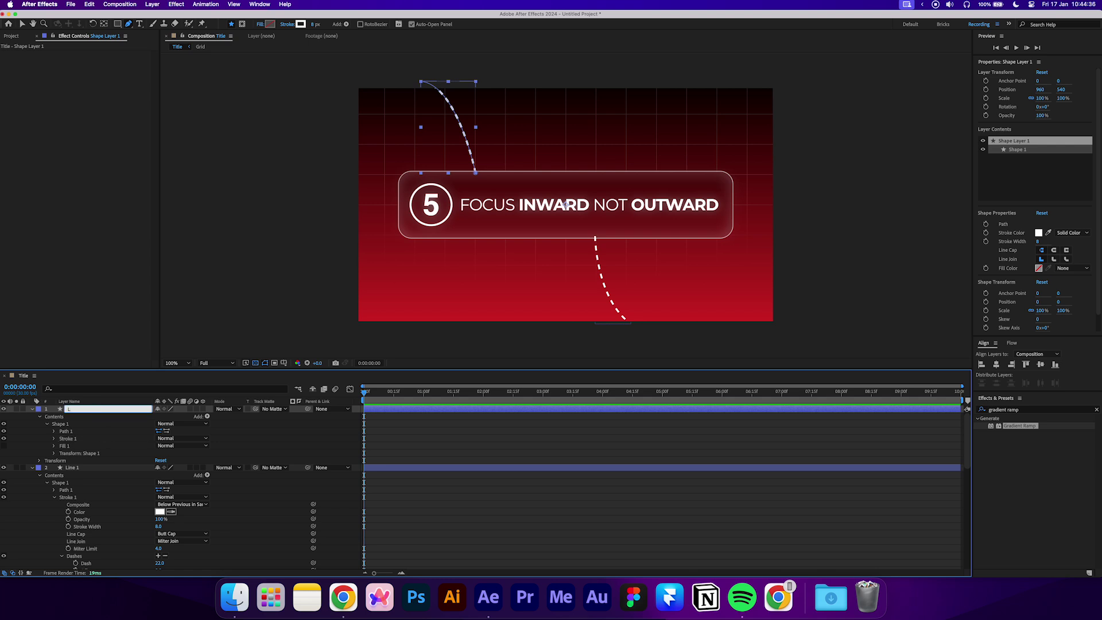
{"action": "type", "text": "ine 2"}
{"action": "key", "text": "Return"}
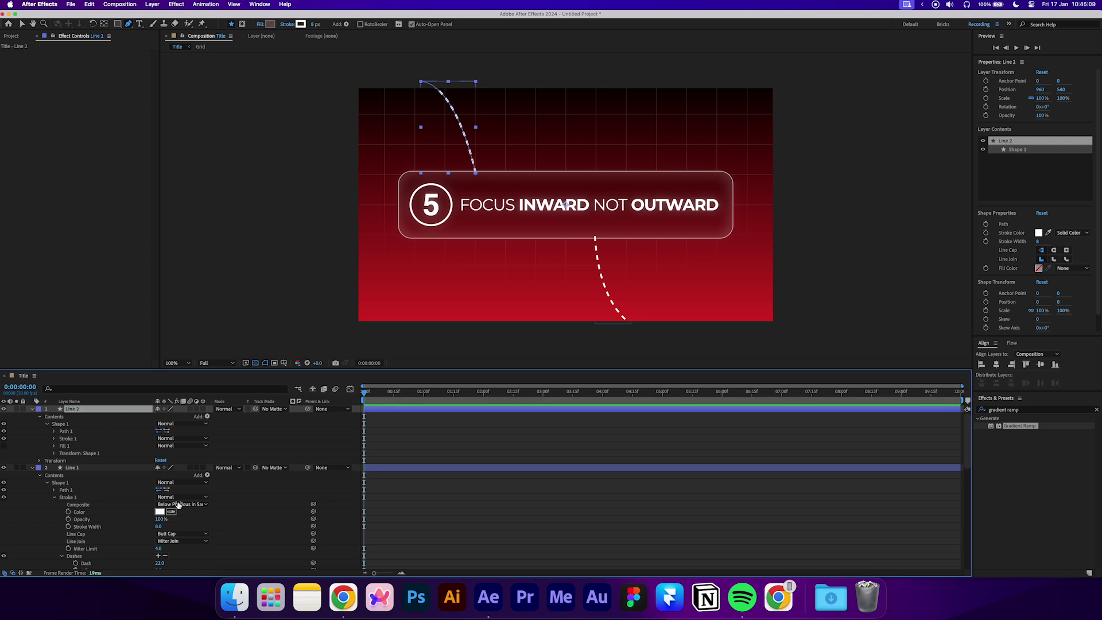
- Draw two more curved arcs, one toward the top-right edge and one at the lower left
{"action": "left_click", "coordinate": [475, 430]}
{"action": "left_click", "coordinate": [567, 83]}
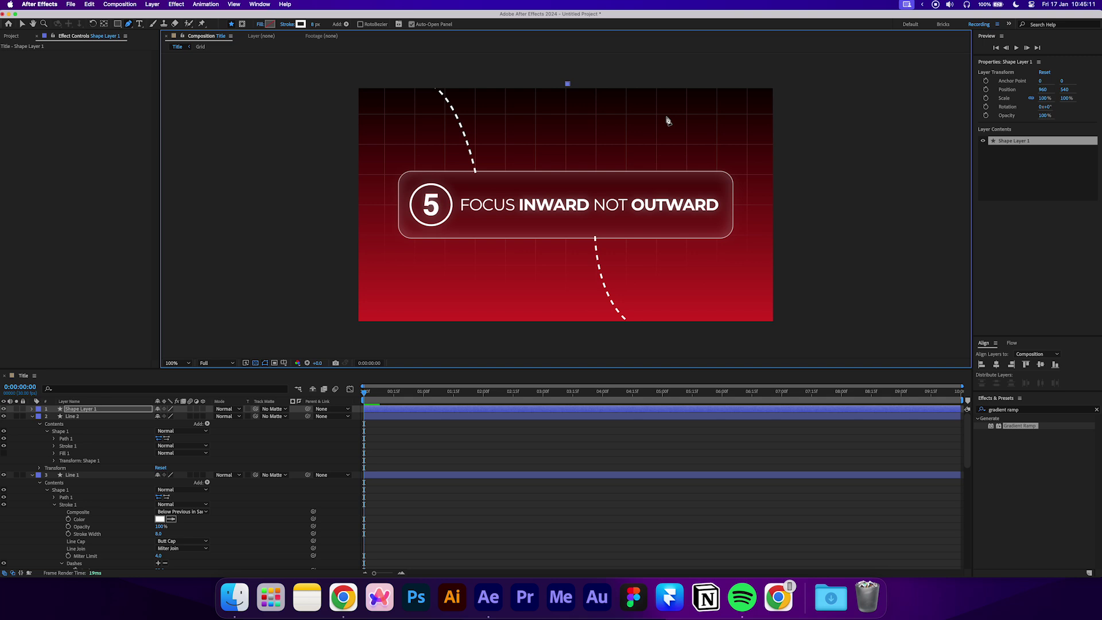
{"action": "left_click_drag", "start_coordinate": [787, 143], "coordinate": [953, 143]}
{"action": "left_click", "coordinate": [520, 463]}
{"action": "left_click", "coordinate": [350, 218]}
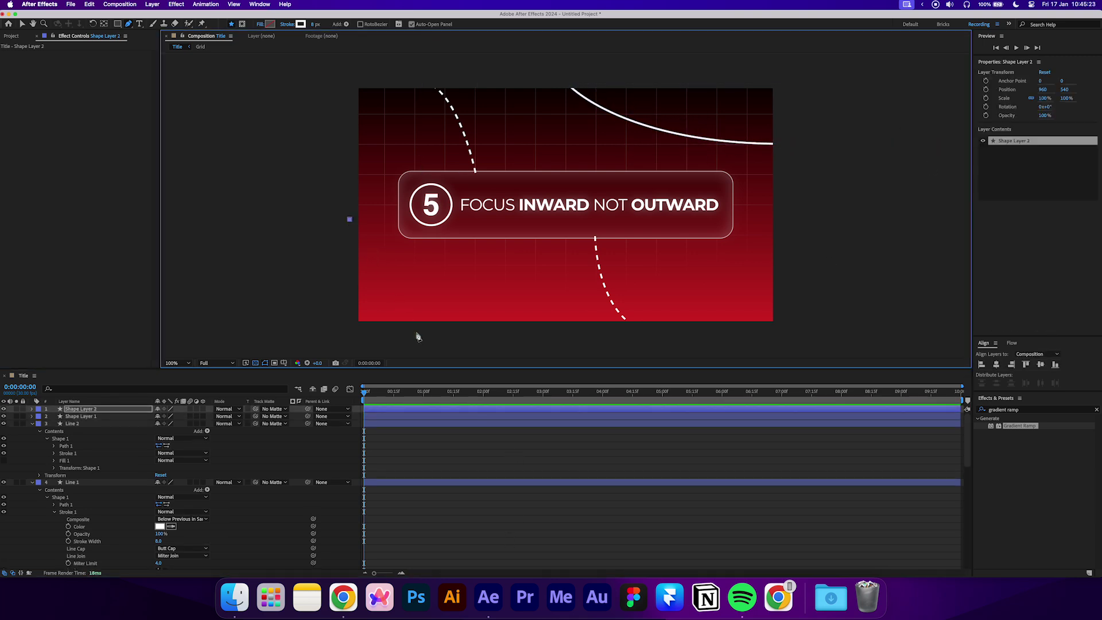
{"action": "left_click_drag", "start_coordinate": [412, 327], "coordinate": [413, 356]}
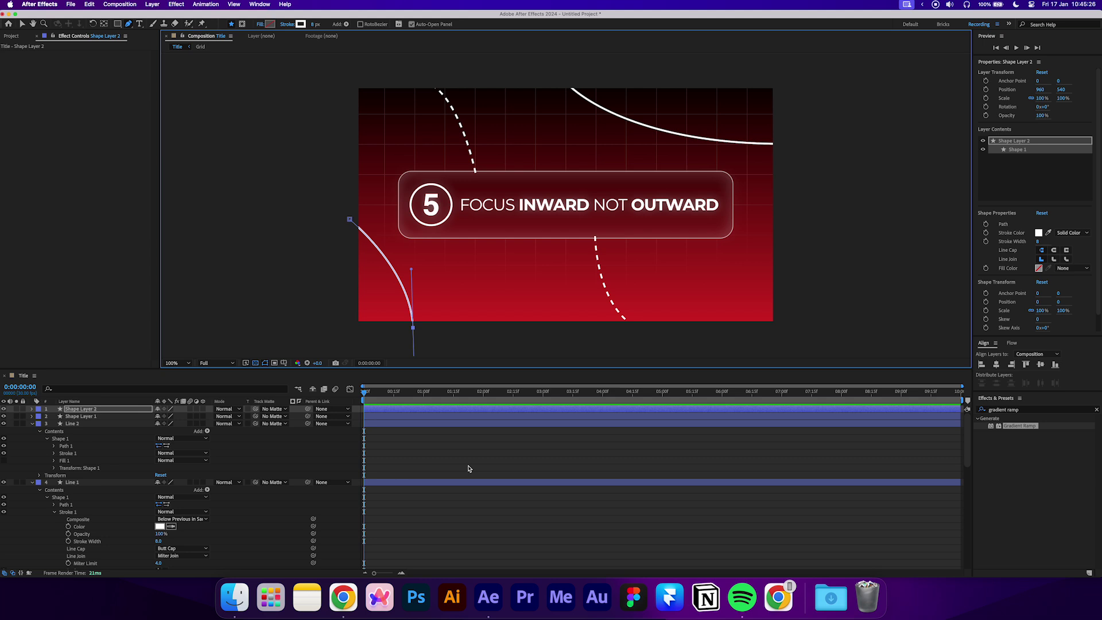
{"action": "left_click", "coordinate": [474, 445]}
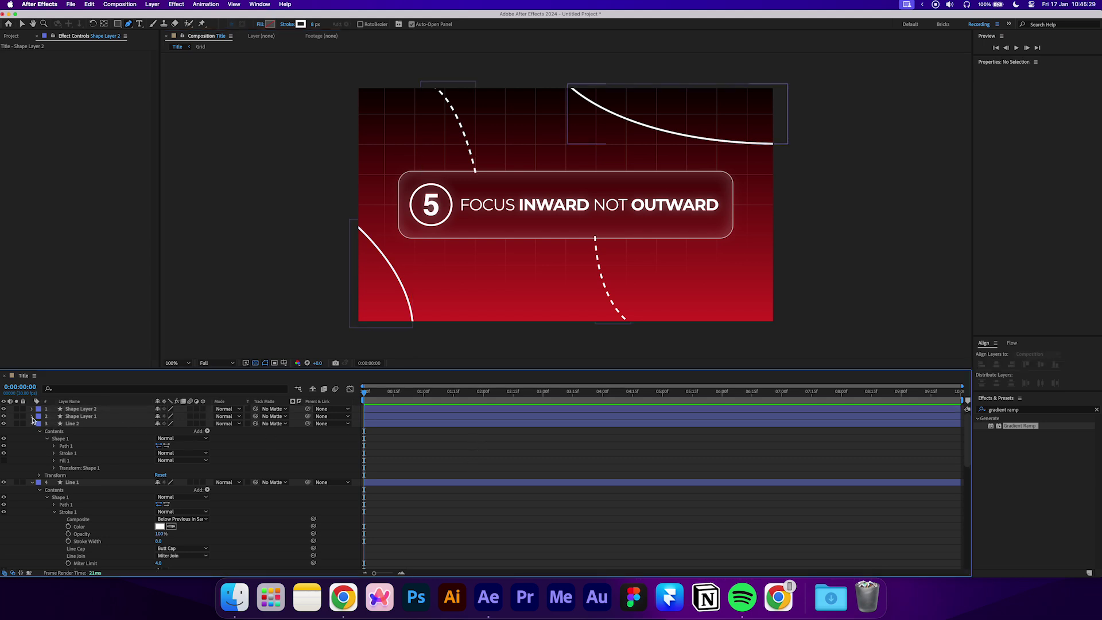
- Open both arcs' stroke settings and add dashes, shortening the dash length to 14
{"action": "left_click", "coordinate": [32, 417]}
{"action": "left_click", "coordinate": [39, 424]}
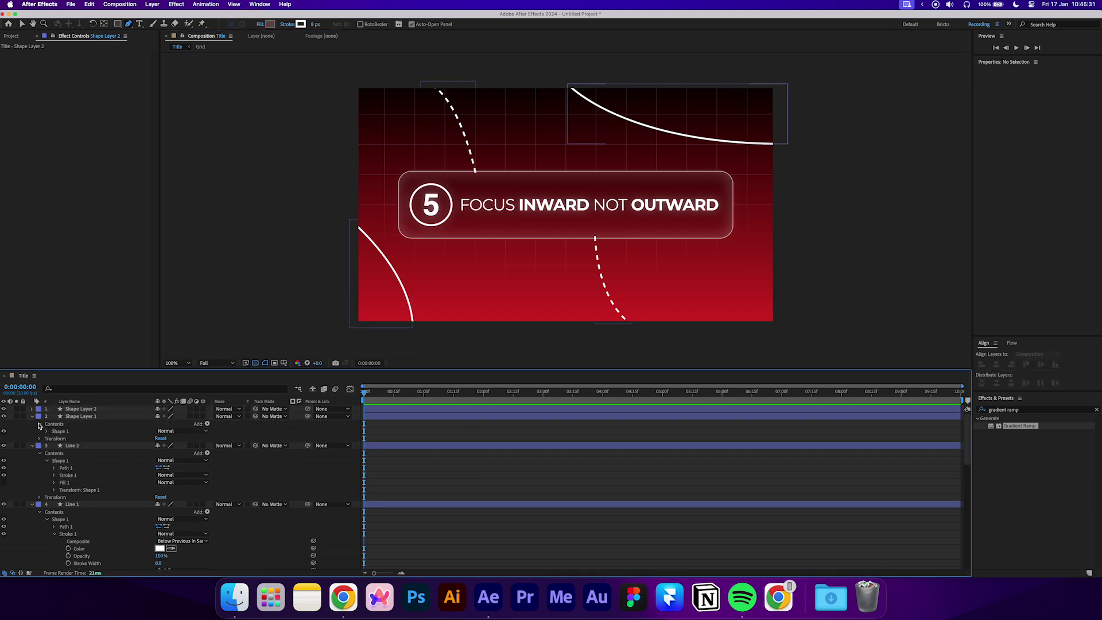
{"action": "left_click", "coordinate": [47, 431]}
{"action": "left_click", "coordinate": [66, 445]}
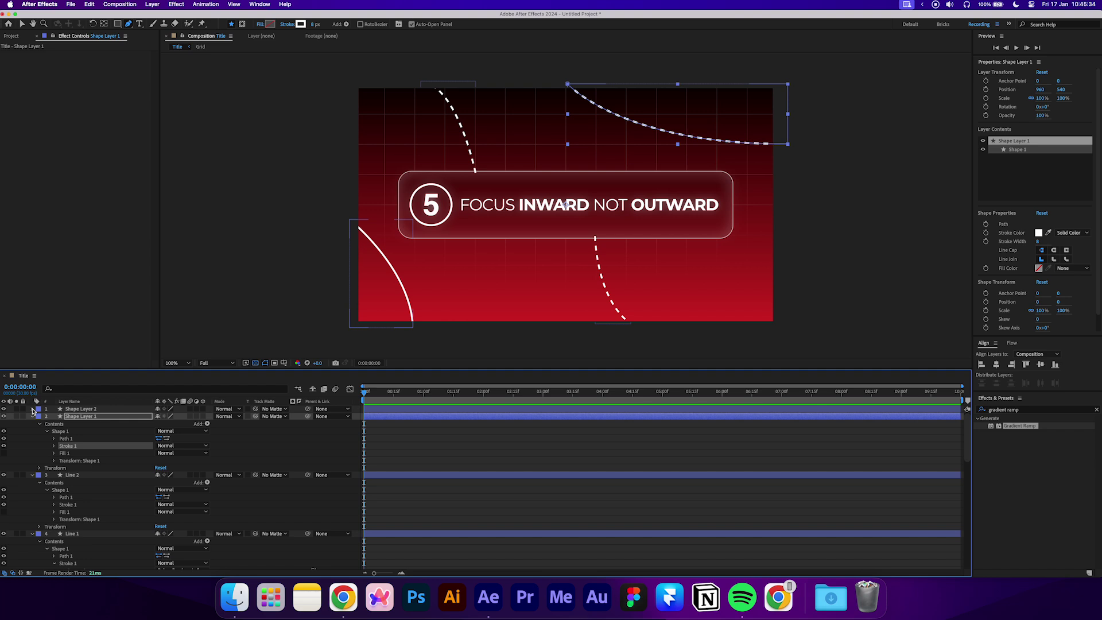
{"action": "left_click", "coordinate": [32, 409]}
{"action": "left_click", "coordinate": [39, 417]}
{"action": "left_click", "coordinate": [47, 424]}
{"action": "left_click", "coordinate": [67, 439]}
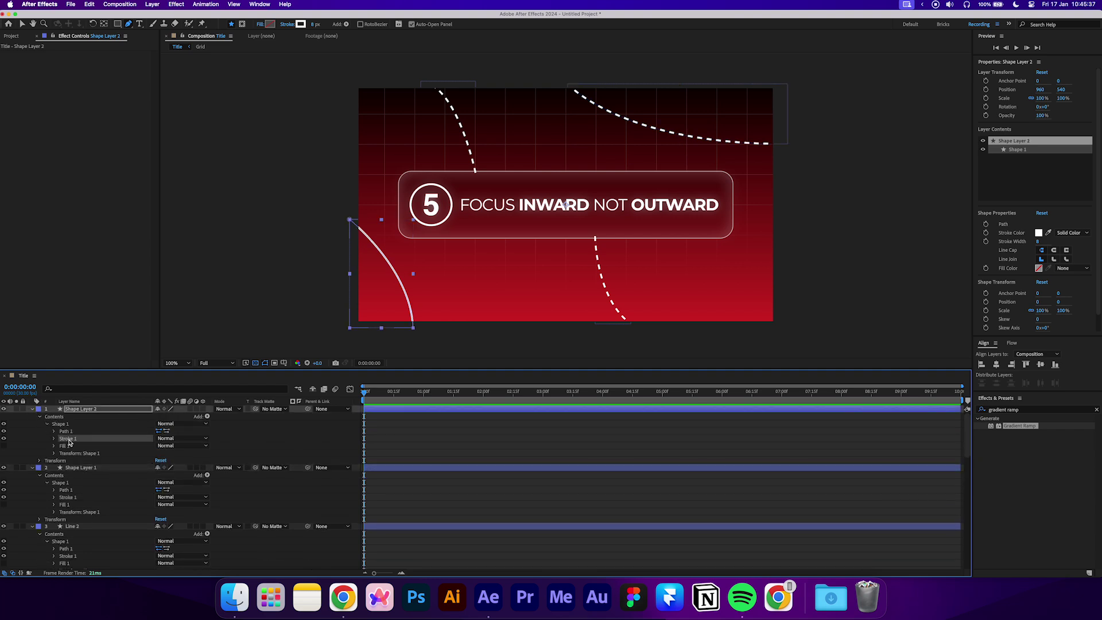
{"action": "left_click", "coordinate": [55, 438]}
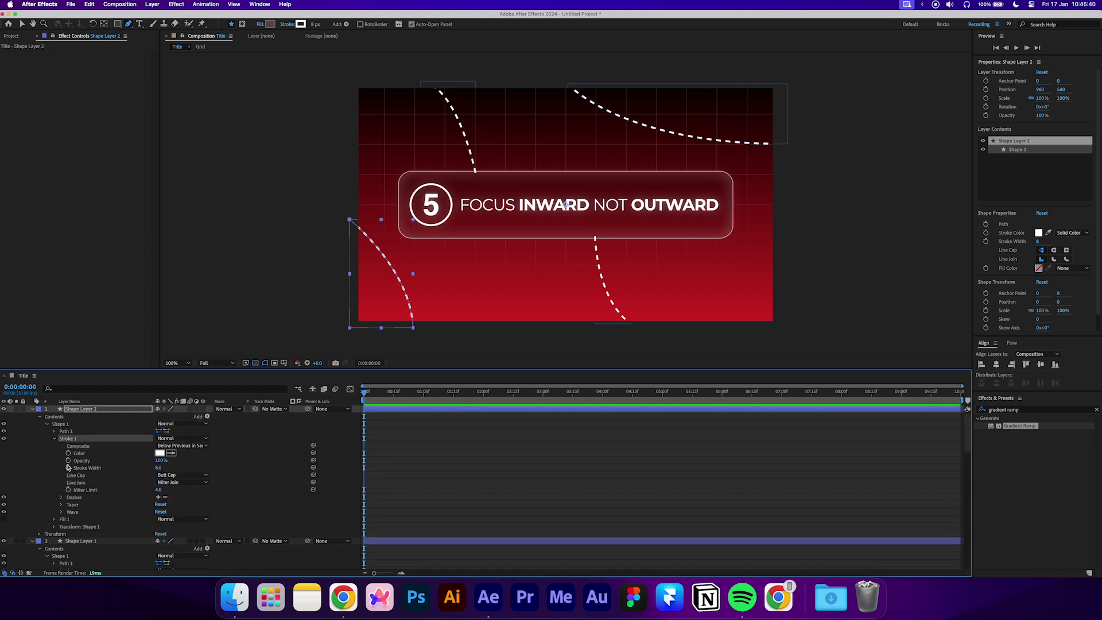
{"action": "left_click", "coordinate": [63, 498]}
{"action": "left_click_drag", "start_coordinate": [160, 505], "coordinate": [155, 505]}
{"action": "left_click", "coordinate": [207, 505]}
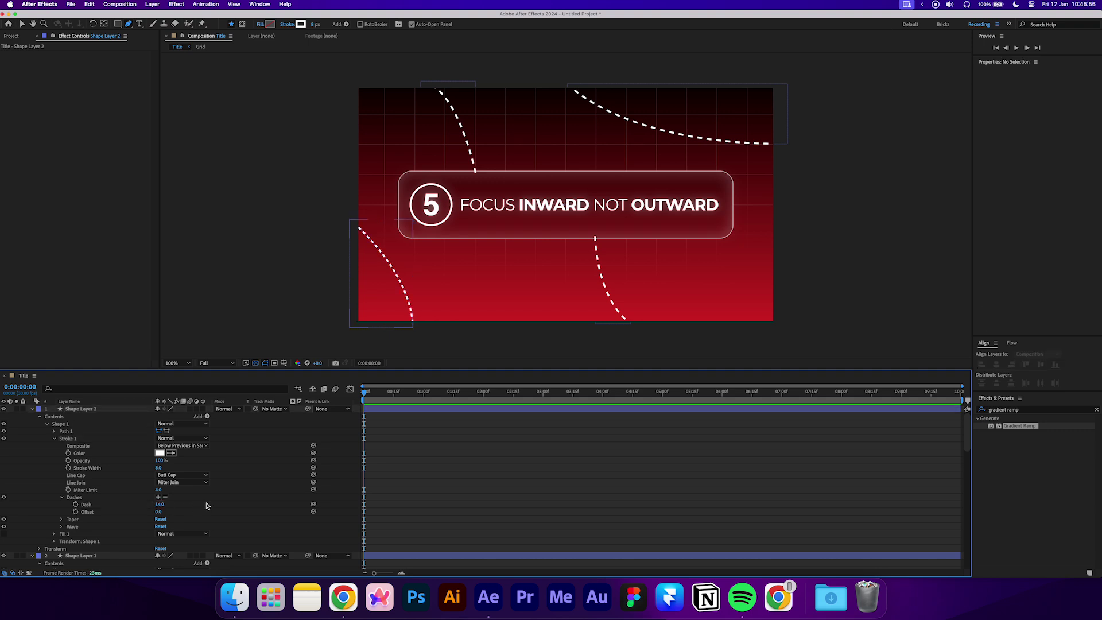
- Fade both background arc shape layers to 7% opacity
{"action": "key", "text": "u"}
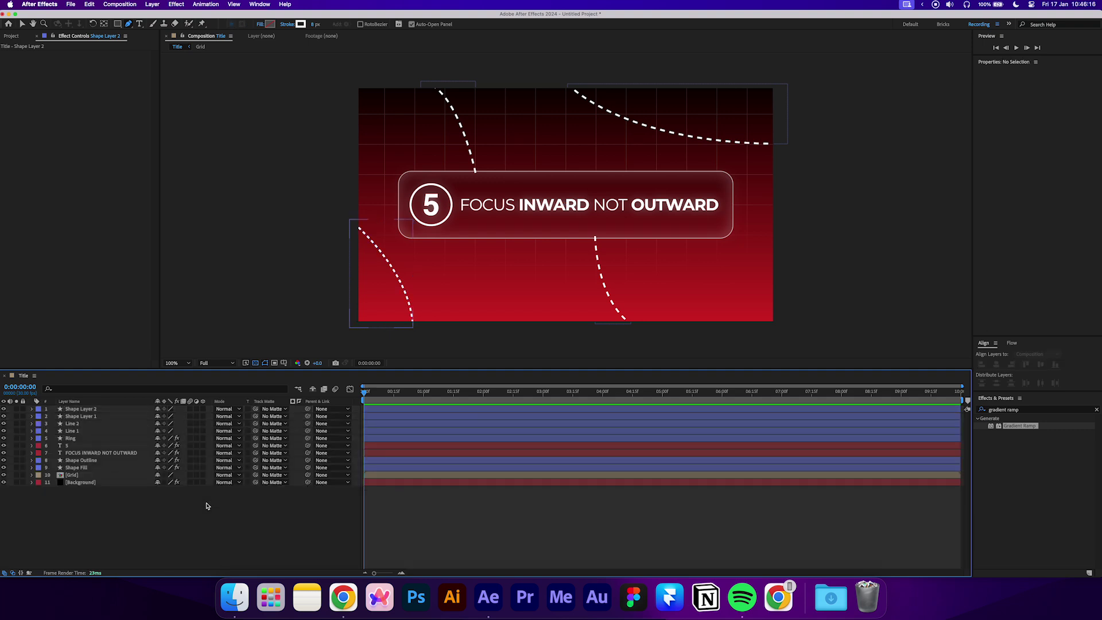
{"action": "left_click", "coordinate": [86, 416]}
{"action": "left_click", "coordinate": [92, 409], "text": "shift"}
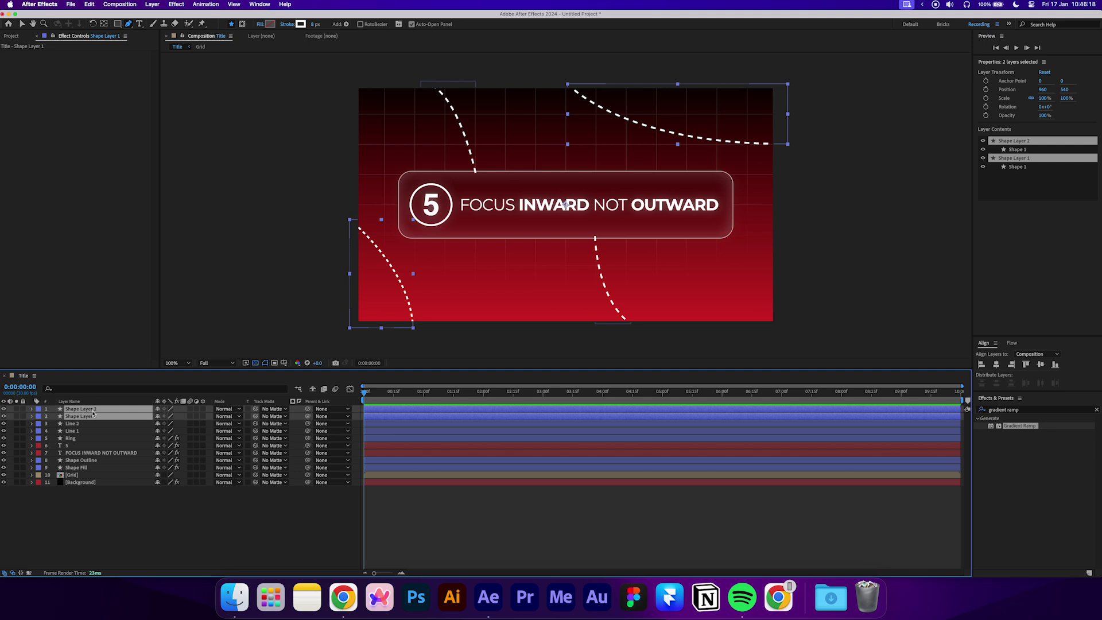
{"action": "key", "text": "t"}
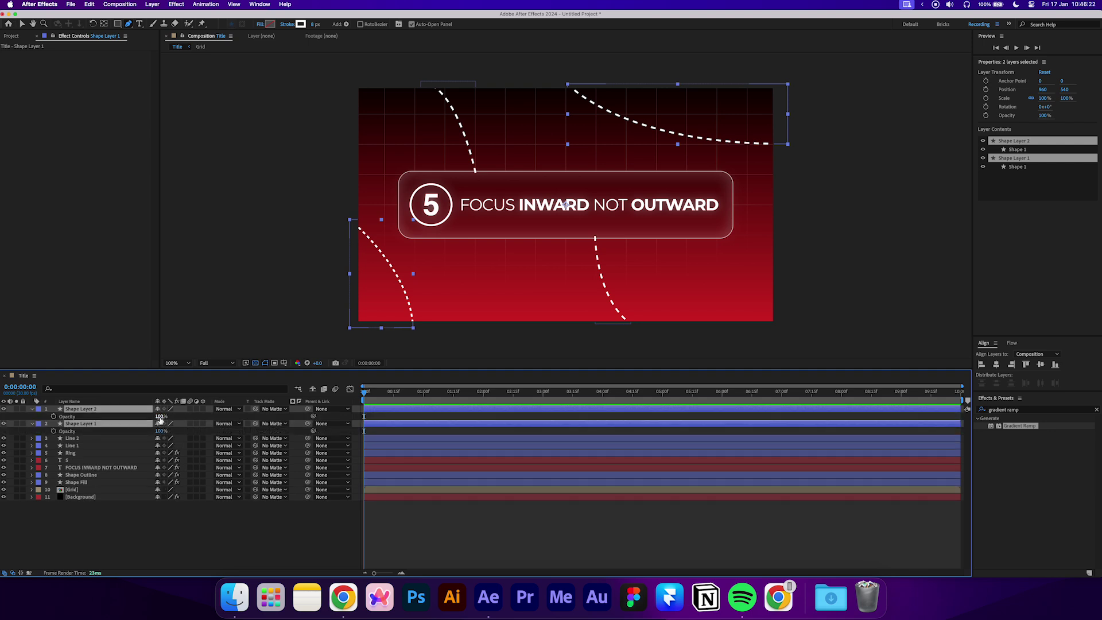
{"action": "left_click_drag", "start_coordinate": [161, 416], "coordinate": [136, 417]}
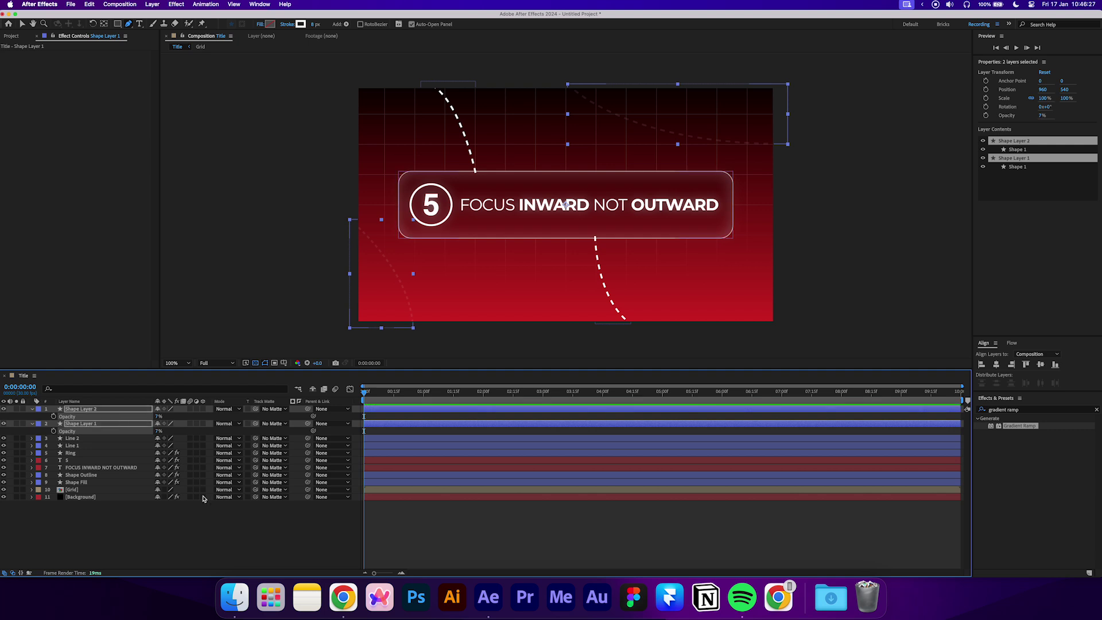
{"action": "left_click", "coordinate": [254, 529]}
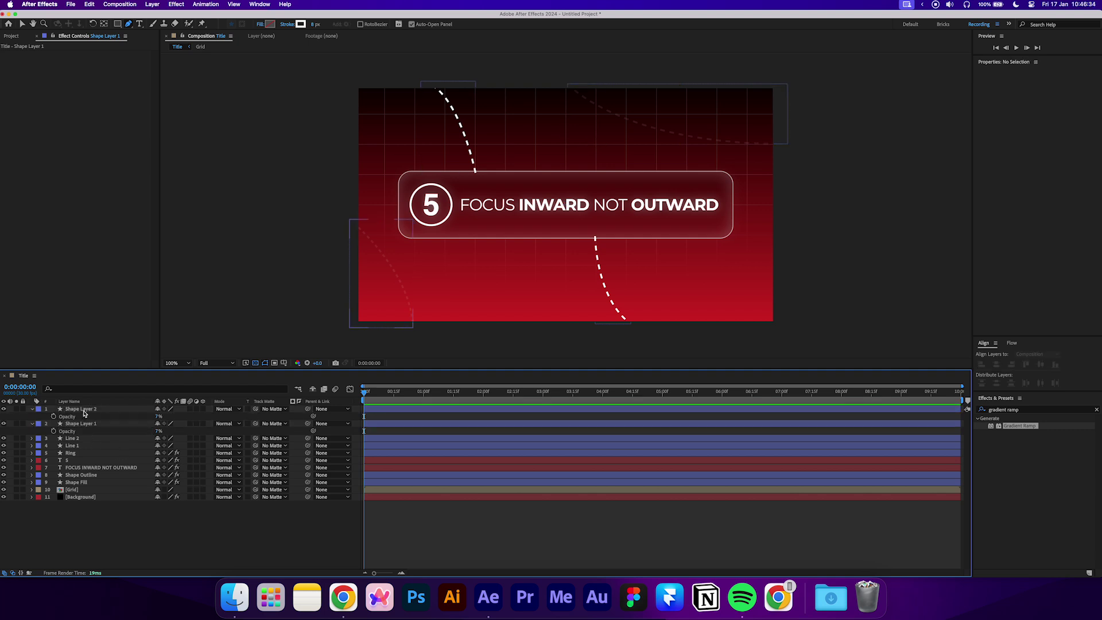
- Rename the arc layers 'BG Line 1' and 'BG Line 2'
{"action": "left_click", "coordinate": [84, 409]}
{"action": "left_click", "coordinate": [84, 425]}
{"action": "key", "text": "Return"}
{"action": "type", "text": "BG Li"}
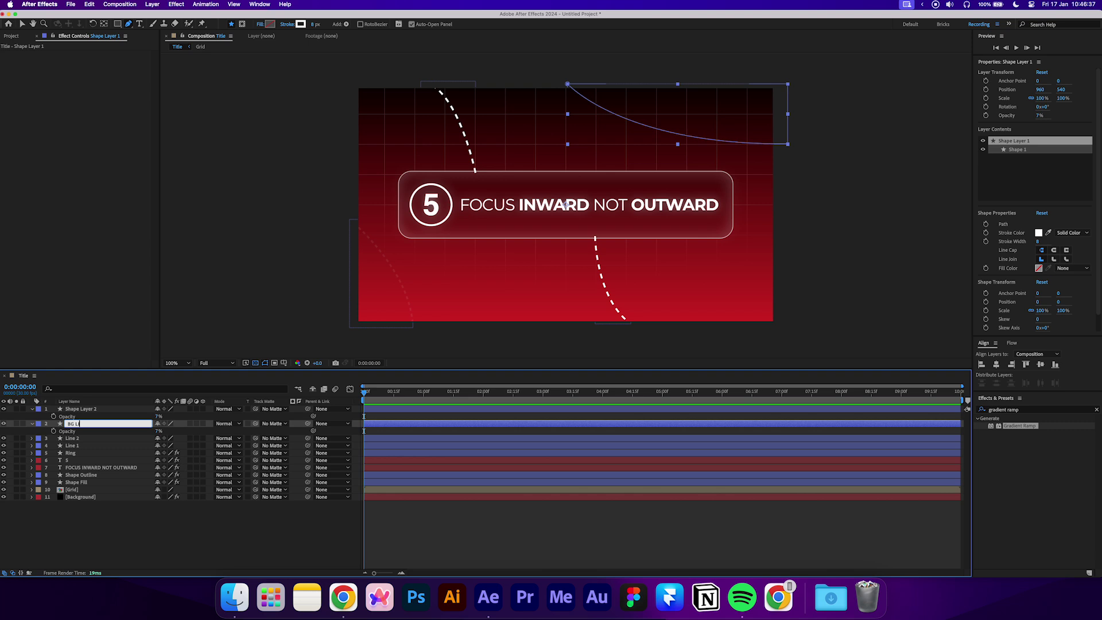
{"action": "type", "text": "ne 1"}
{"action": "key", "text": "Return"}
{"action": "key", "text": "super+Up"}
{"action": "key", "text": "Return"}
{"action": "type", "text": "BG L"}
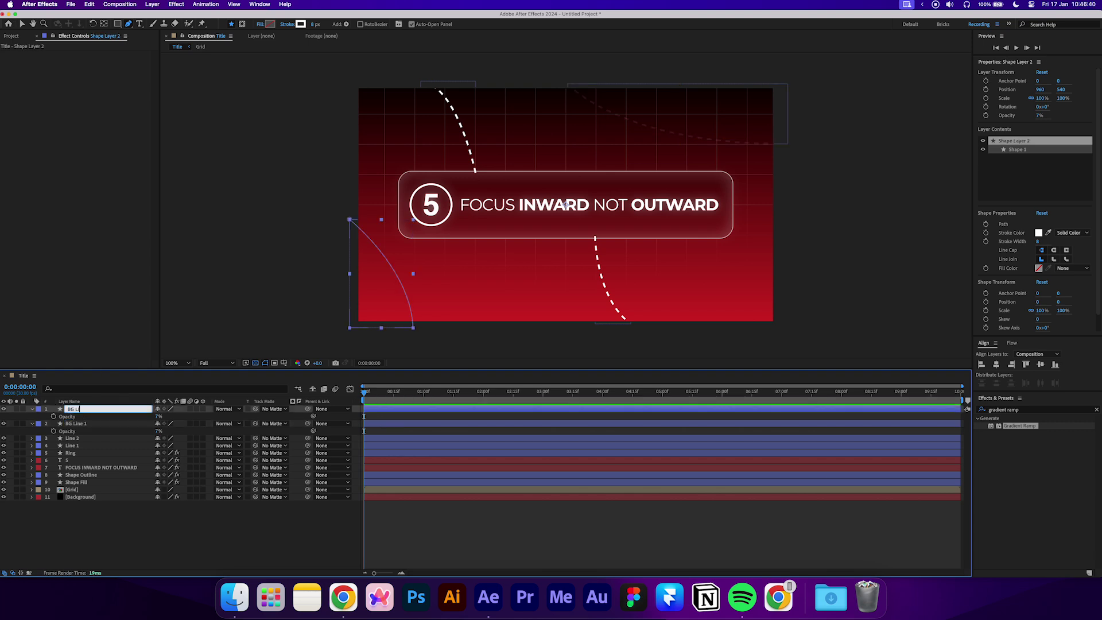
{"action": "type", "text": "ine 2"}
{"action": "key", "text": "Return"}
{"action": "left_click", "coordinate": [117, 527]}
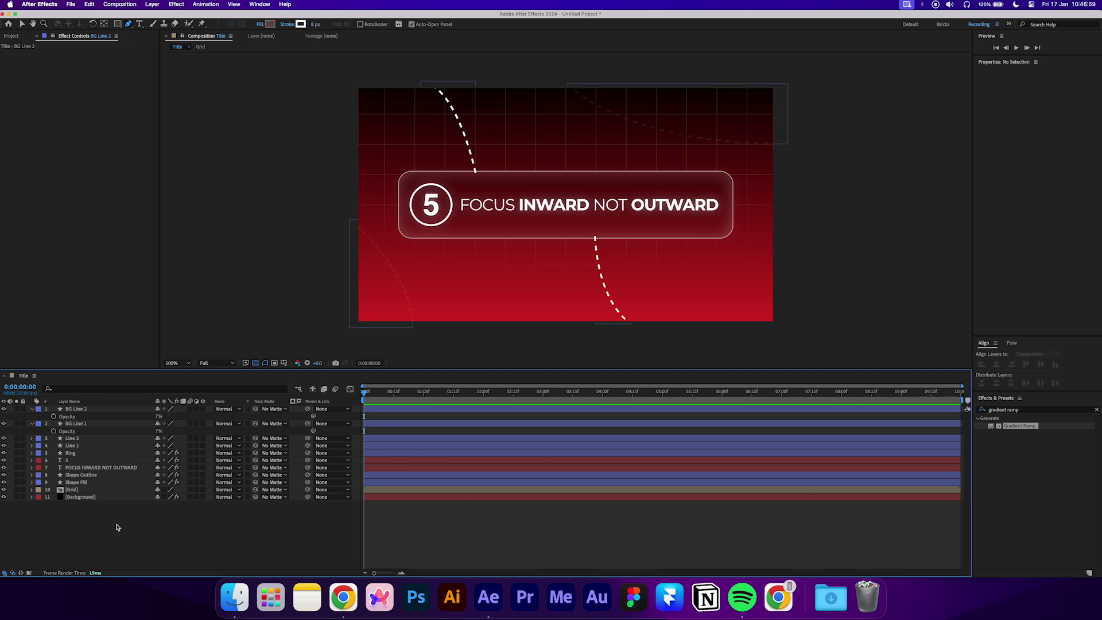
- Move BG Line 1, BG Line 2, Line 1 and Line 2 below Shape Fill
{"action": "left_click", "coordinate": [75, 423]}
{"action": "left_click", "coordinate": [75, 409], "text": "shift"}
{"action": "left_click_drag", "start_coordinate": [86, 409], "coordinate": [86, 487]}
{"action": "left_click", "coordinate": [79, 416]}
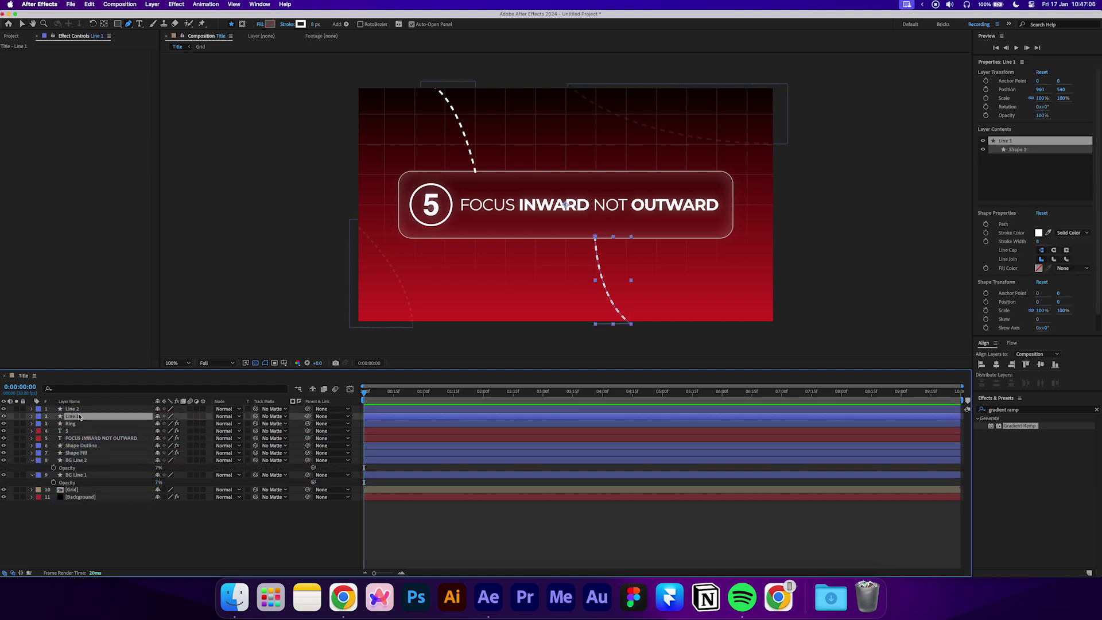
{"action": "left_click", "coordinate": [79, 409], "text": "shift"}
{"action": "left_click_drag", "start_coordinate": [79, 409], "coordinate": [91, 457]}
{"action": "left_click", "coordinate": [96, 524]}
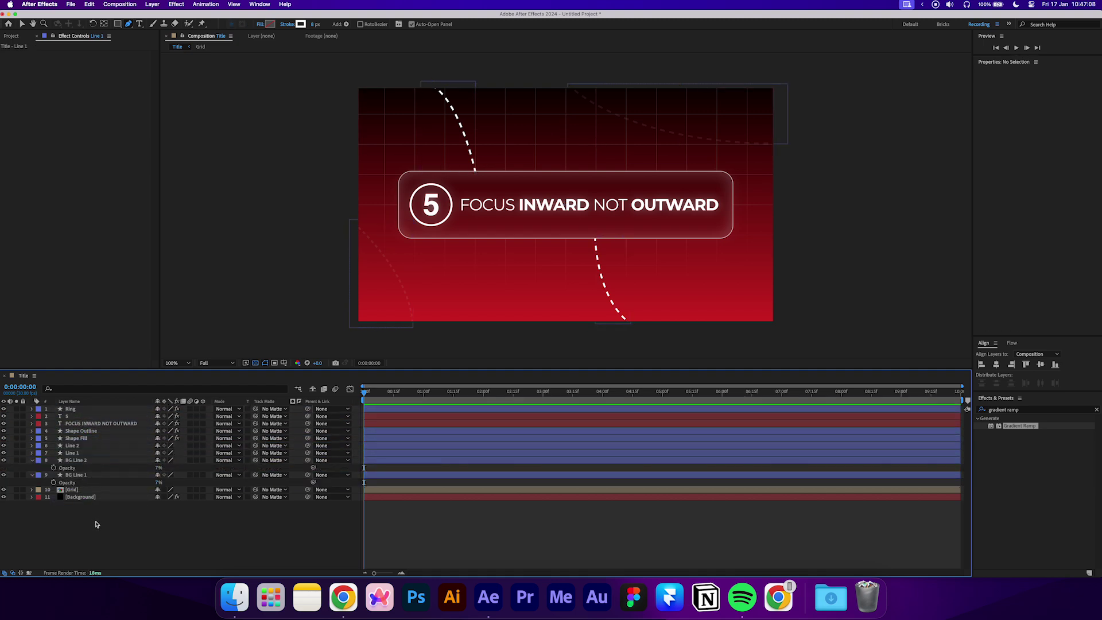
{"action": "left_click", "coordinate": [32, 459]}
{"action": "left_click", "coordinate": [32, 467]}
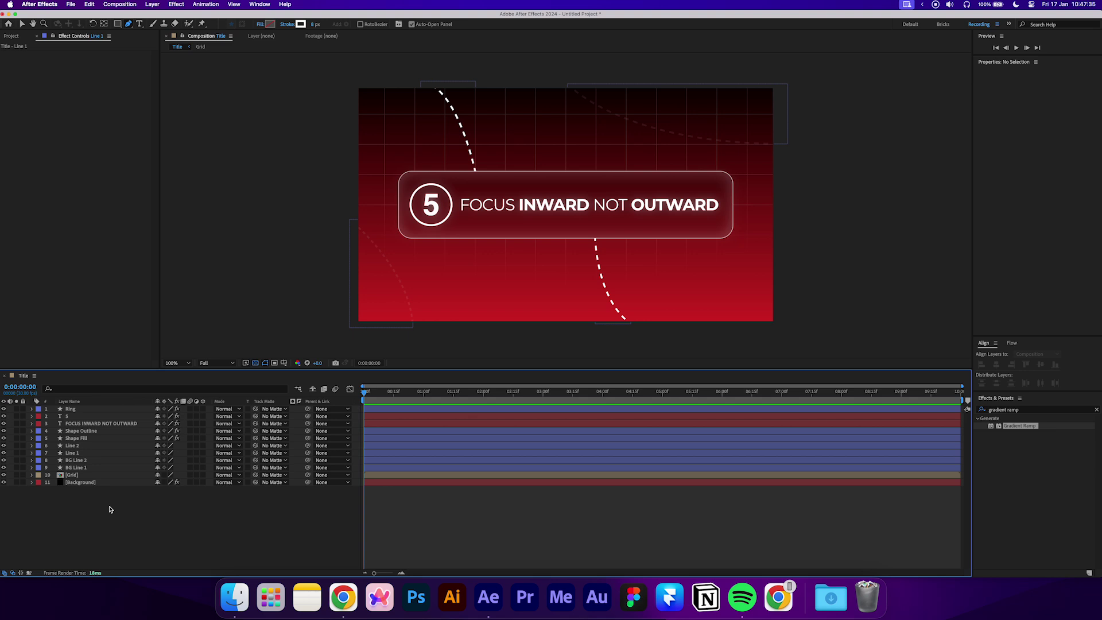
- Center the 5's anchor point and keyframe its rotation at -95° on the first frame
{"action": "left_click", "coordinate": [86, 417]}
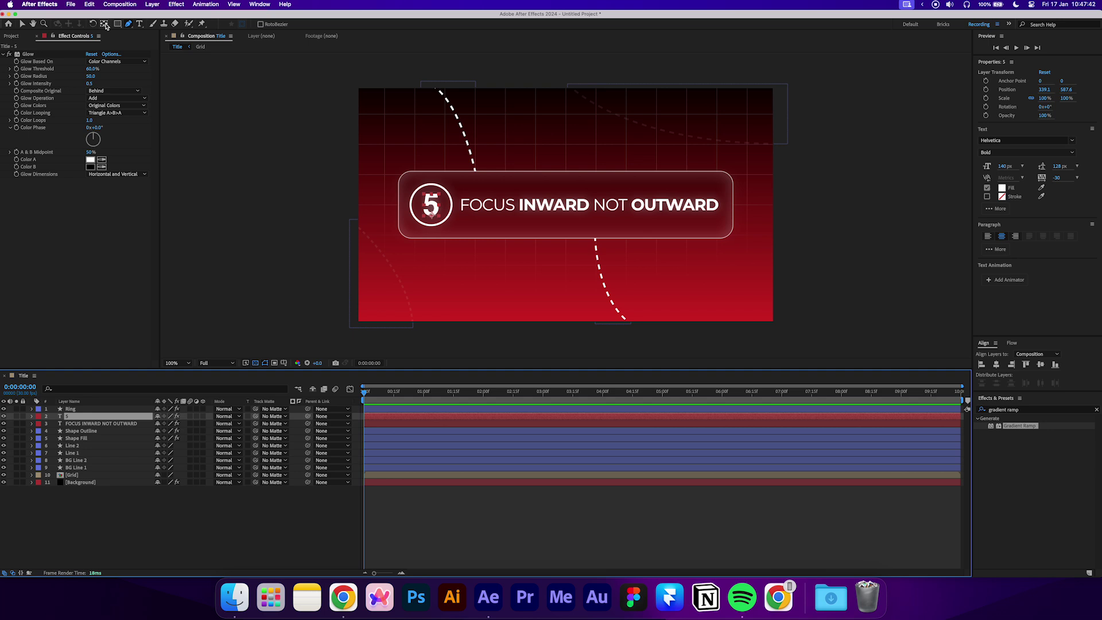
{"action": "left_click", "coordinate": [104, 25]}
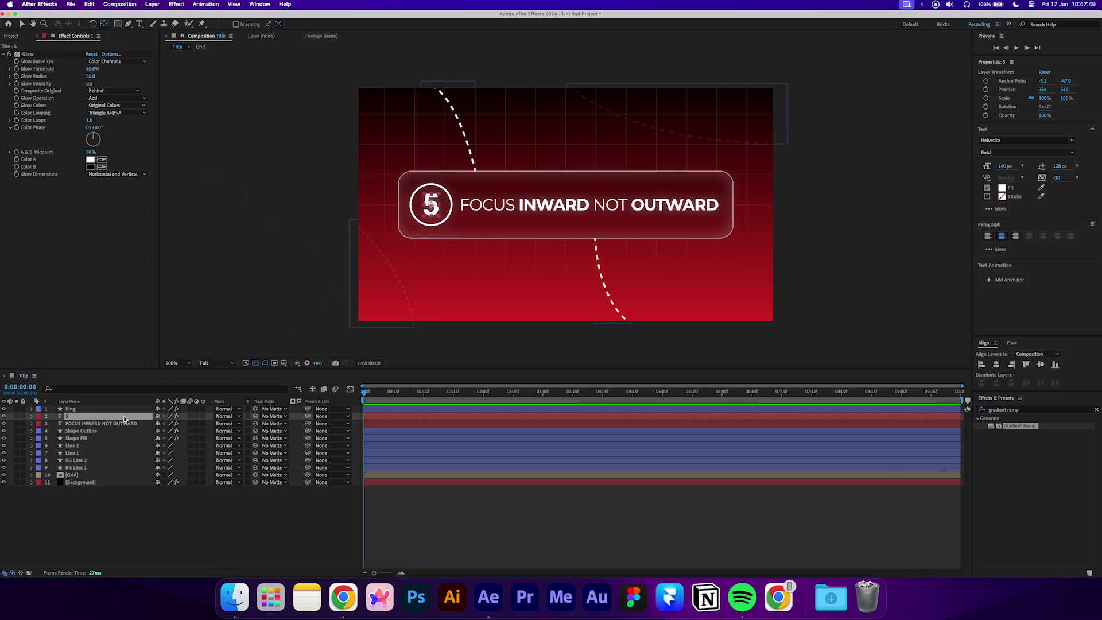
{"action": "left_click", "coordinate": [124, 419]}
{"action": "key", "text": "r"}
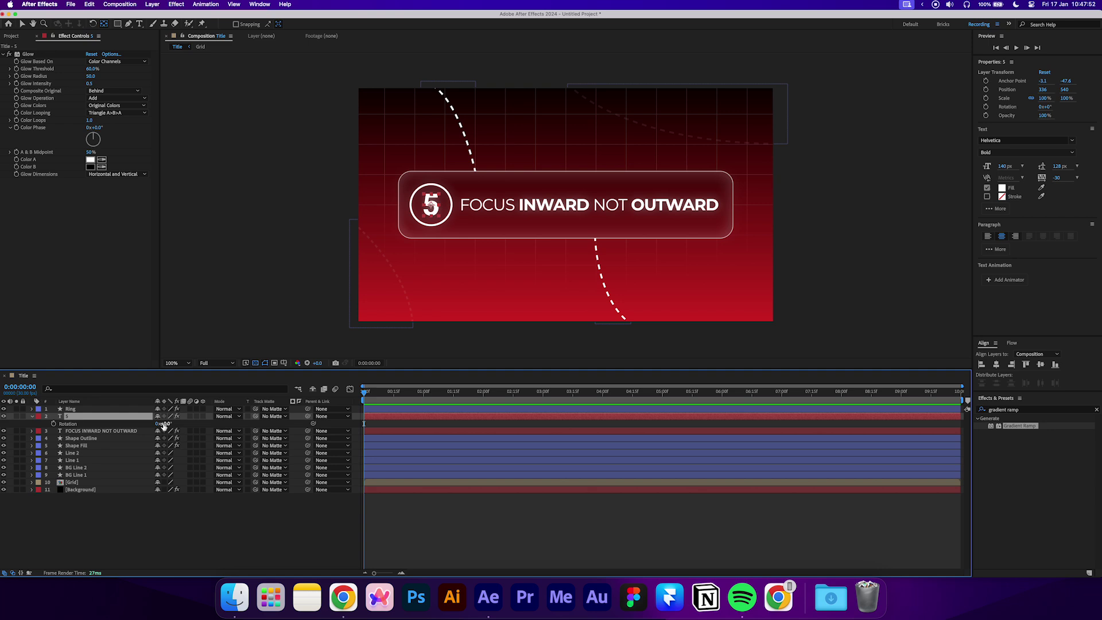
{"action": "left_click_drag", "start_coordinate": [164, 425], "coordinate": [126, 427]}
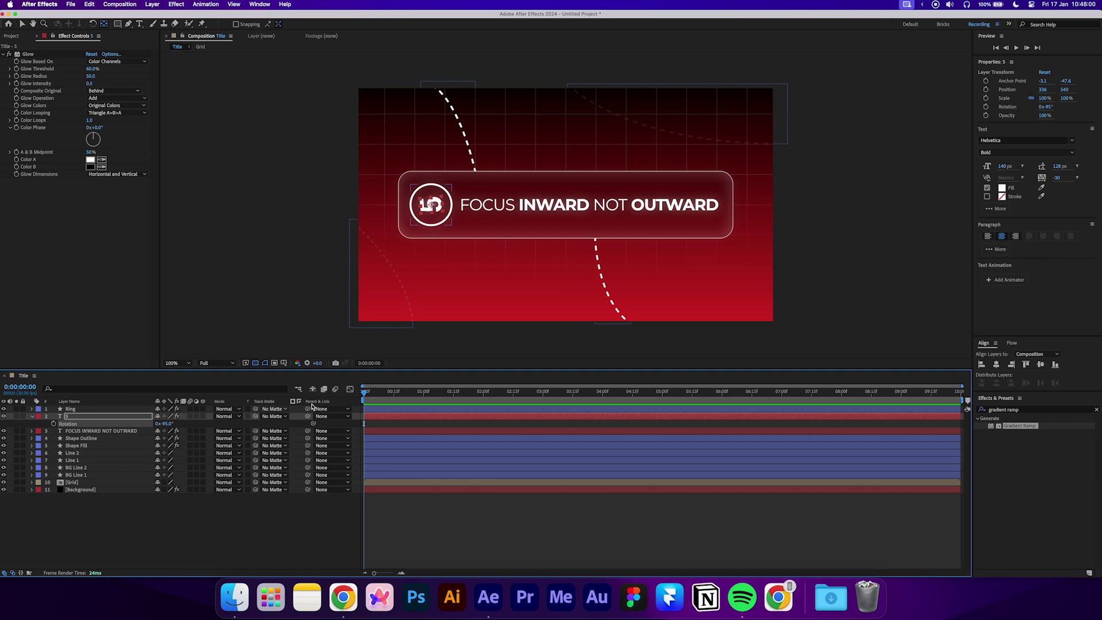
{"action": "left_click", "coordinate": [53, 424]}
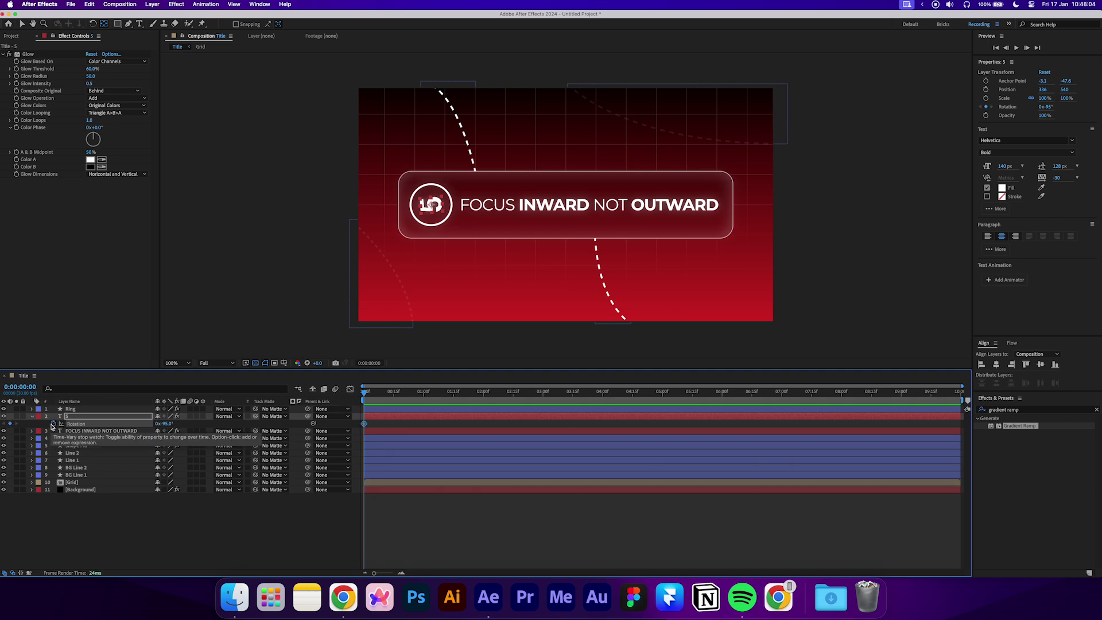
- Add a 0° rotation keyframe for the 5 at 0:00:01:20
{"action": "left_click", "coordinate": [402, 573]}
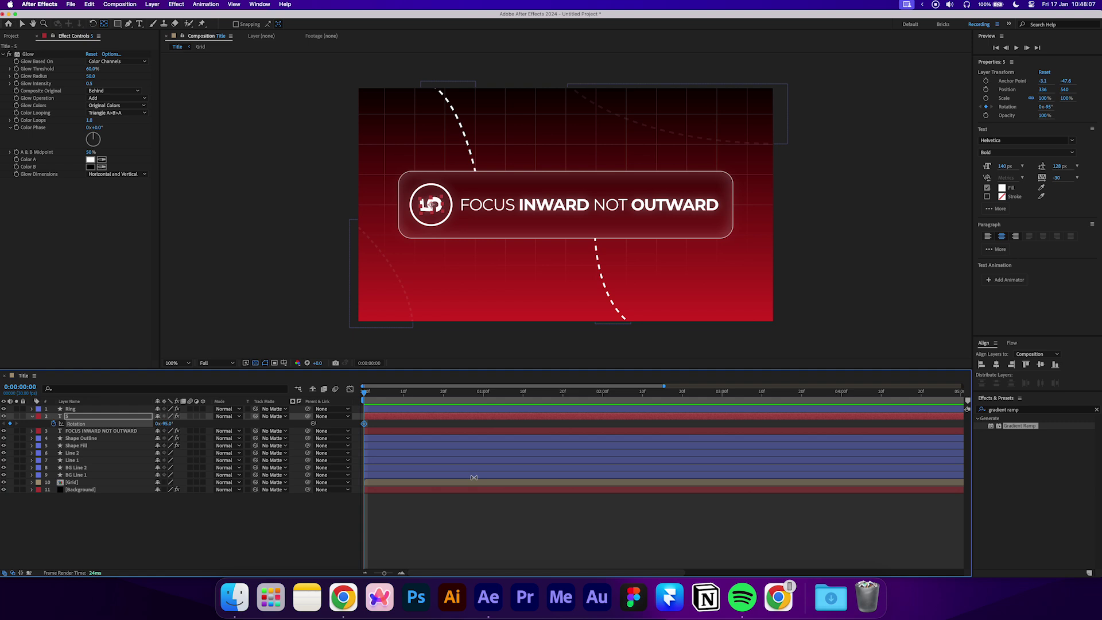
{"action": "left_click_drag", "start_coordinate": [467, 398], "coordinate": [561, 409]}
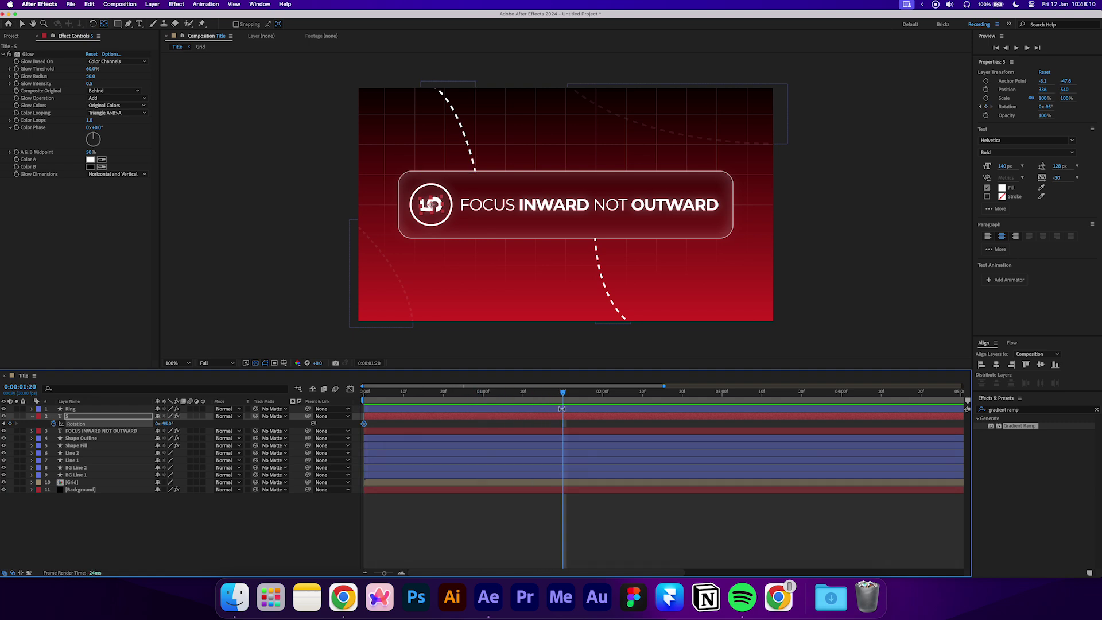
{"action": "left_click", "coordinate": [164, 424]}
{"action": "type", "text": "0"}
{"action": "left_click", "coordinate": [271, 526]}
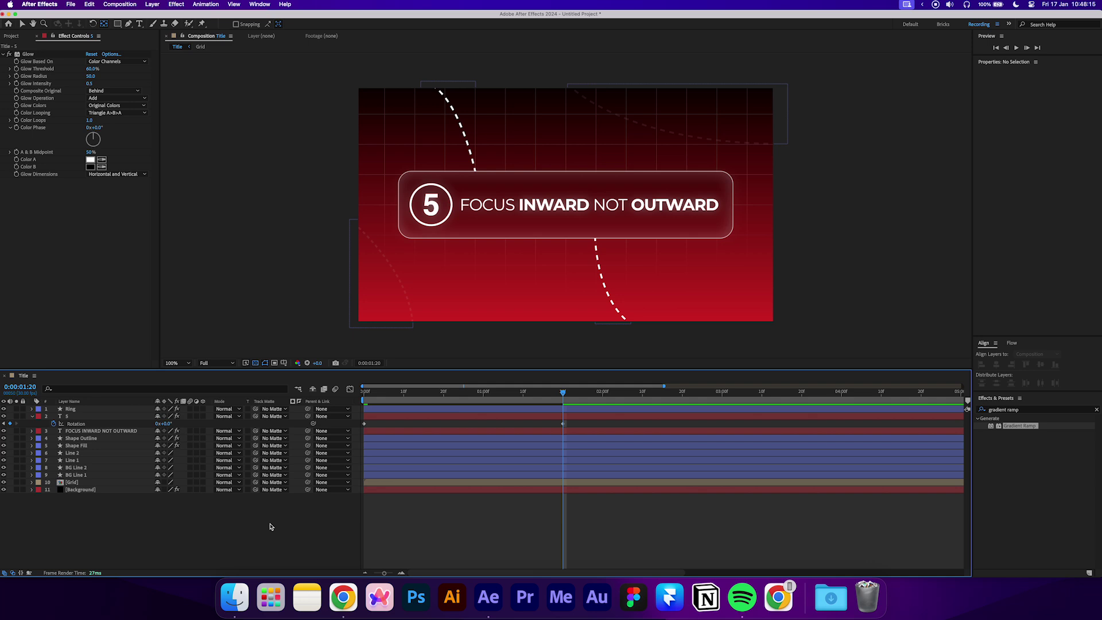
- Easy-ease the 5's two rotation keyframes and review them in the speed graph
{"action": "left_click_drag", "start_coordinate": [578, 427], "coordinate": [358, 419]}
{"action": "right_click", "coordinate": [364, 423]}
{"action": "mouse_move", "coordinate": [413, 559]}
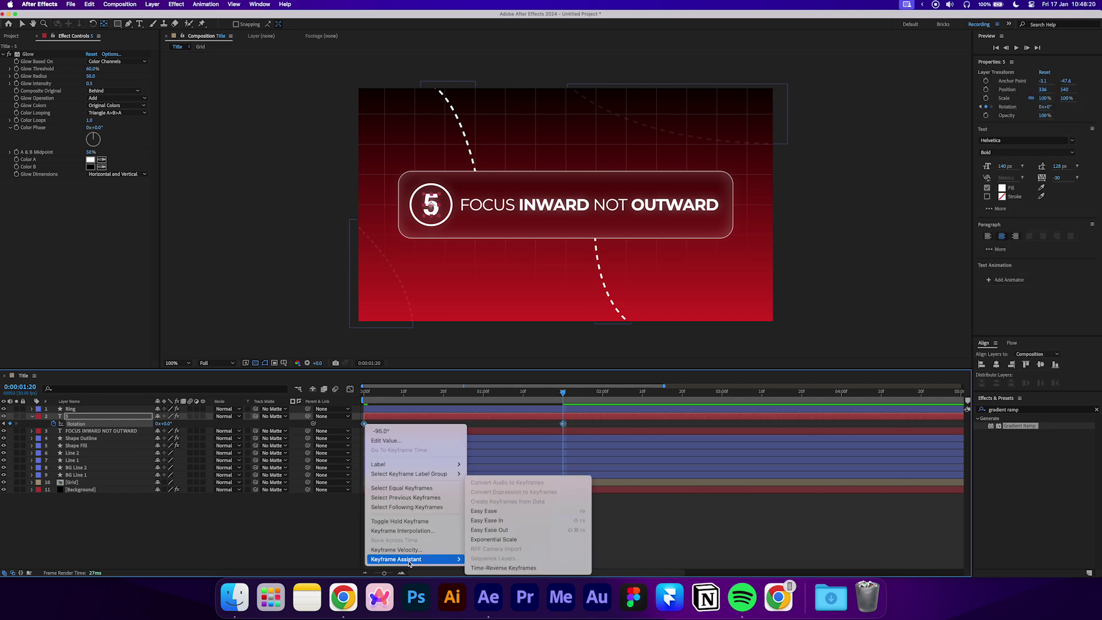
{"action": "left_click", "coordinate": [480, 510]}
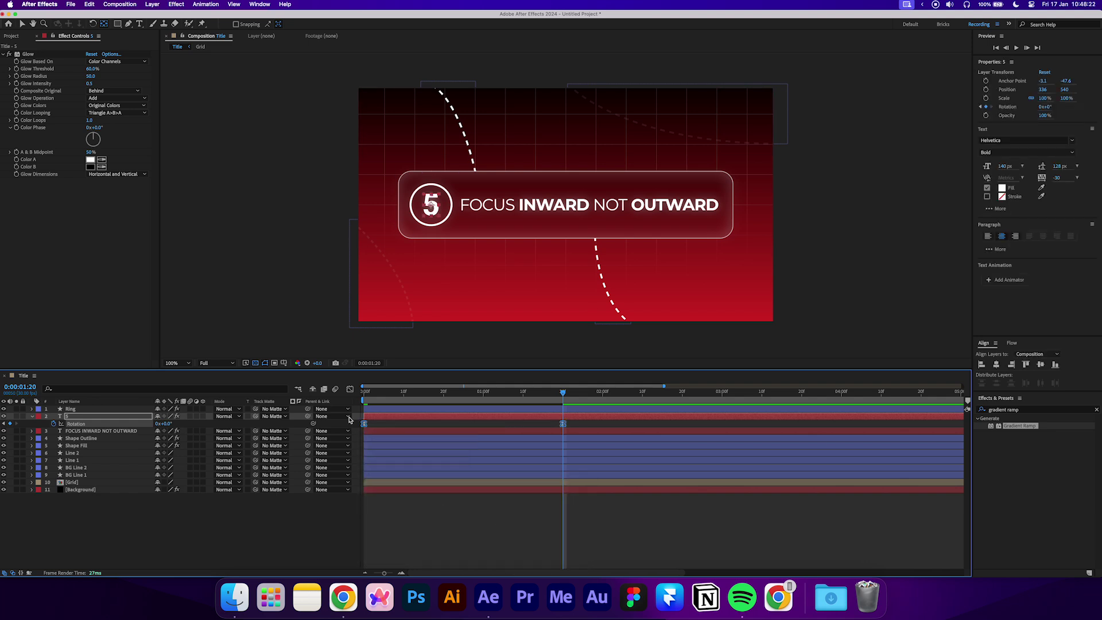
{"action": "left_click", "coordinate": [350, 389]}
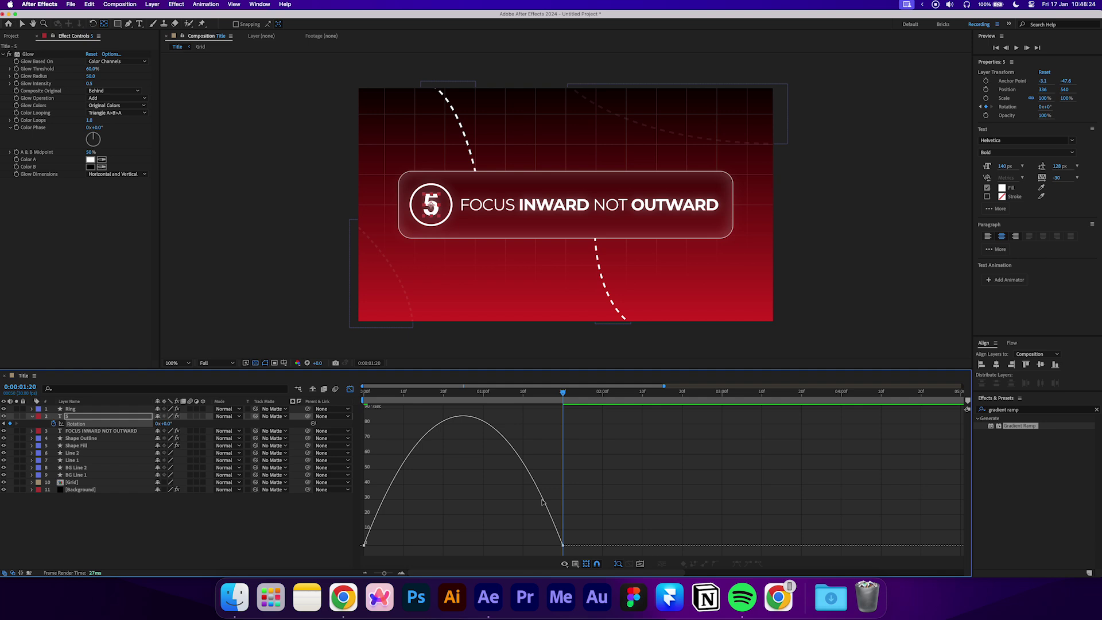
{"action": "left_click_drag", "start_coordinate": [584, 532], "coordinate": [463, 541]}
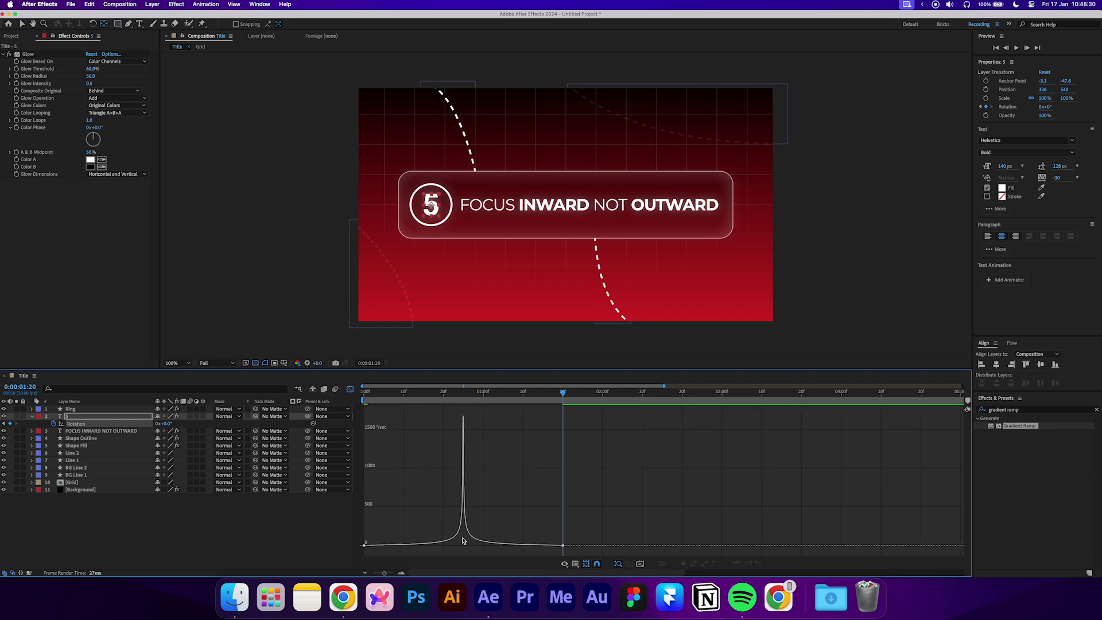
{"action": "mouse_move", "coordinate": [384, 404]}
{"action": "left_mouse_down"}
{"action": "mouse_move", "coordinate": [373, 404]}
{"action": "mouse_move", "coordinate": [505, 404]}
{"action": "mouse_move", "coordinate": [385, 404]}
{"action": "left_mouse_up"}
{"action": "key", "text": "shift+F3"}
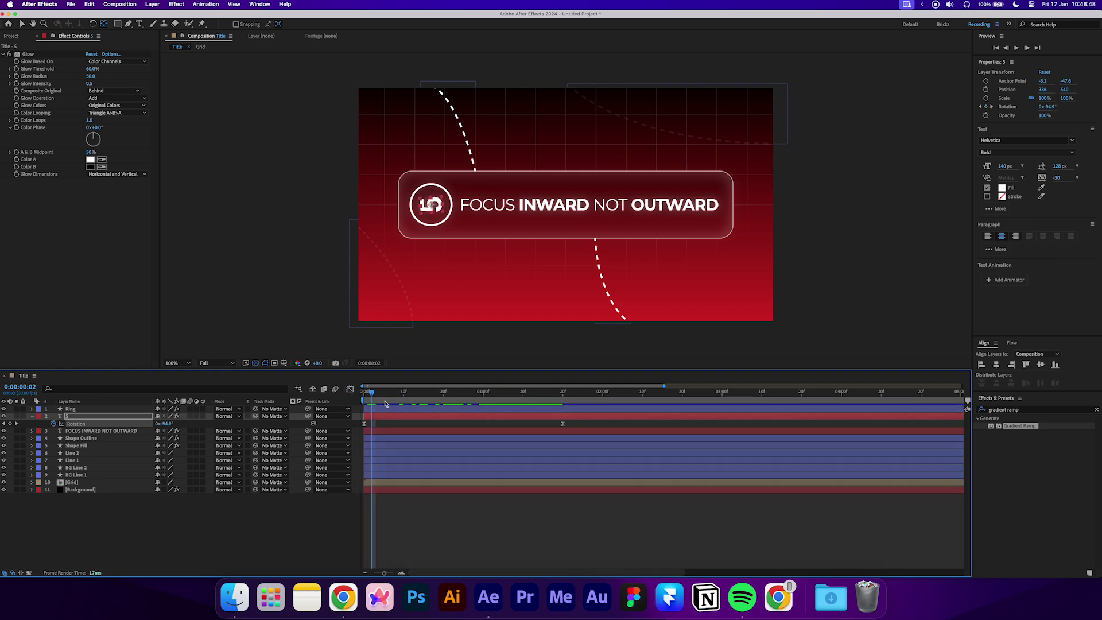
- Apply Fast Box Blur to the 5 layer with a Blur Radius of 5
{"action": "left_click", "coordinate": [1032, 409]}
{"action": "key", "text": "super+a"}
{"action": "type", "text": "fast box"}
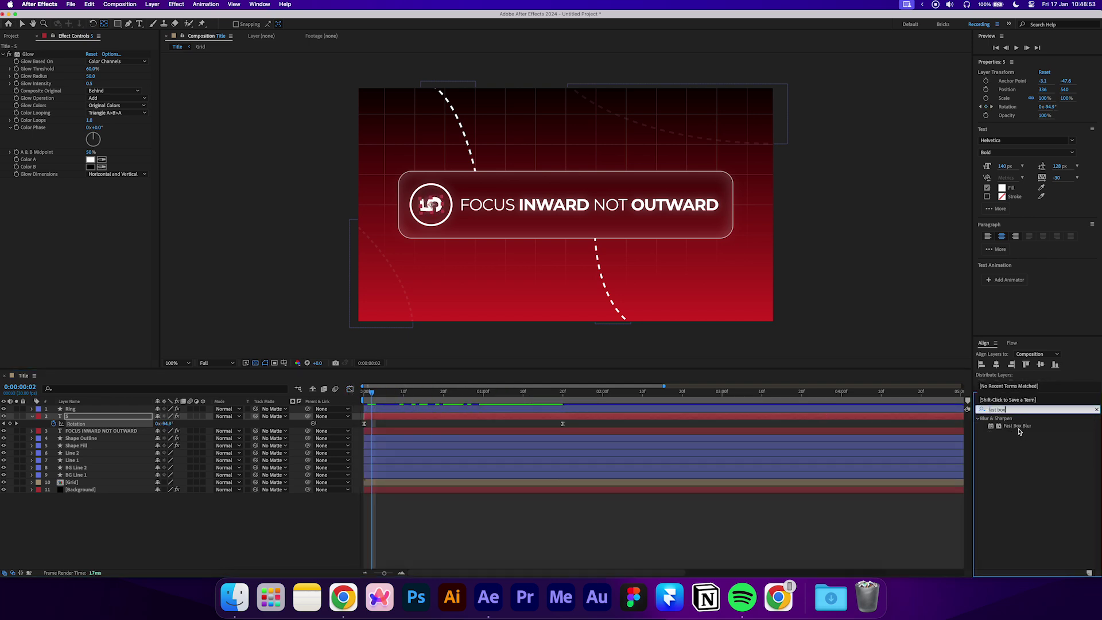
{"action": "left_click_drag", "start_coordinate": [1019, 430], "coordinate": [515, 418]}
{"action": "left_click_drag", "start_coordinate": [370, 393], "coordinate": [365, 394]}
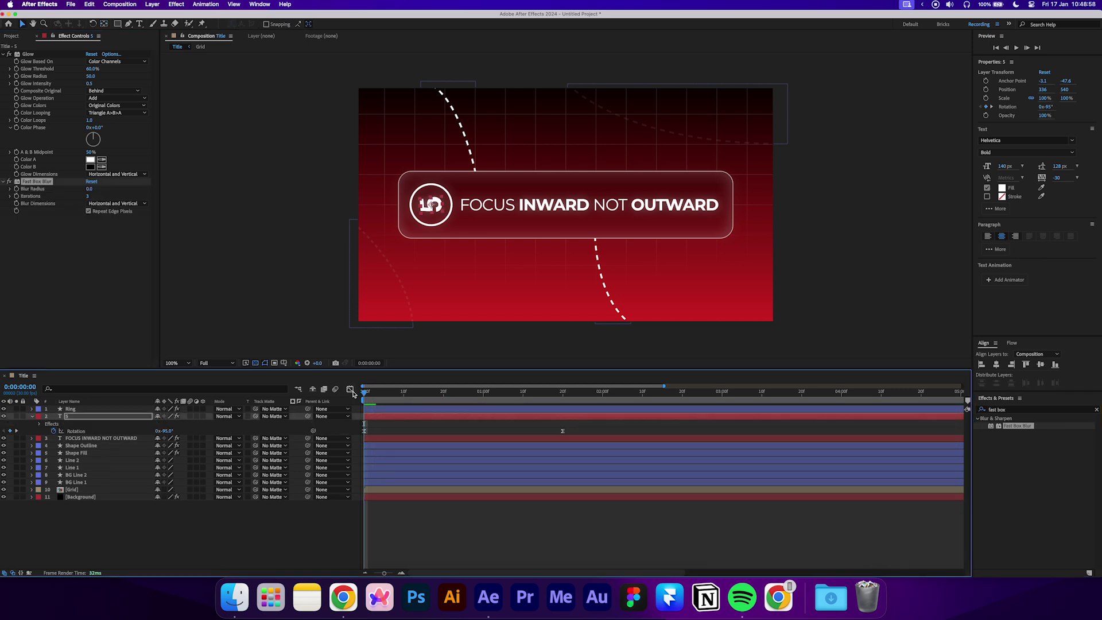
{"action": "left_click", "coordinate": [89, 188]}
{"action": "type", "text": "5"}
{"action": "key", "text": "Return"}
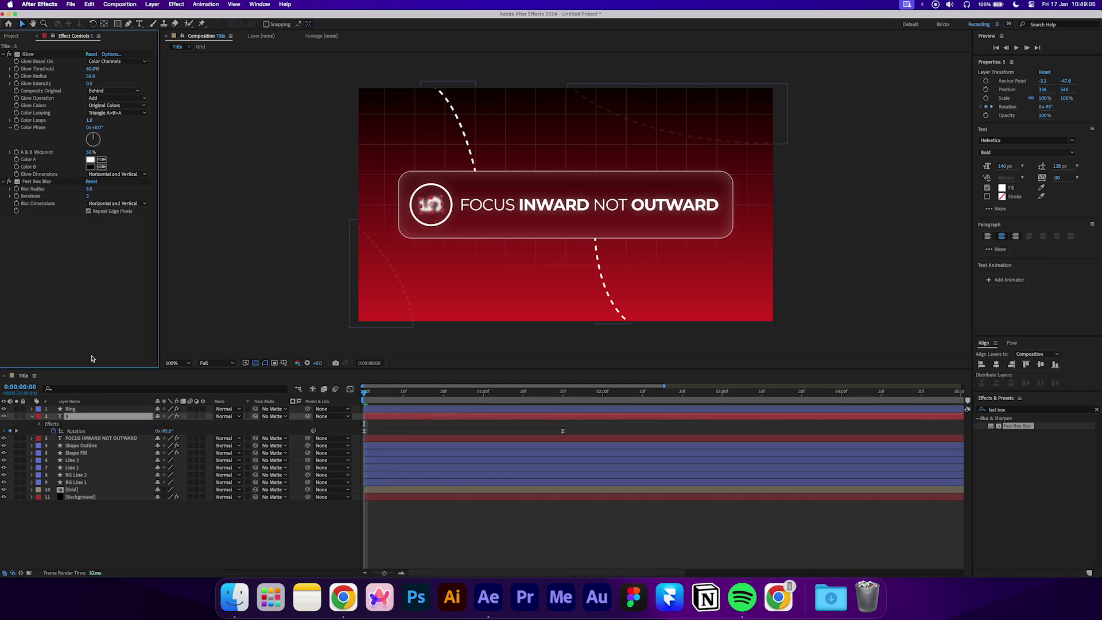
- Keyframe Blur Radius 5 at frame 0 and 0 at frame 10, then preview
{"action": "left_click", "coordinate": [32, 416]}
{"action": "left_click", "coordinate": [32, 416]}
{"action": "left_click", "coordinate": [39, 431]}
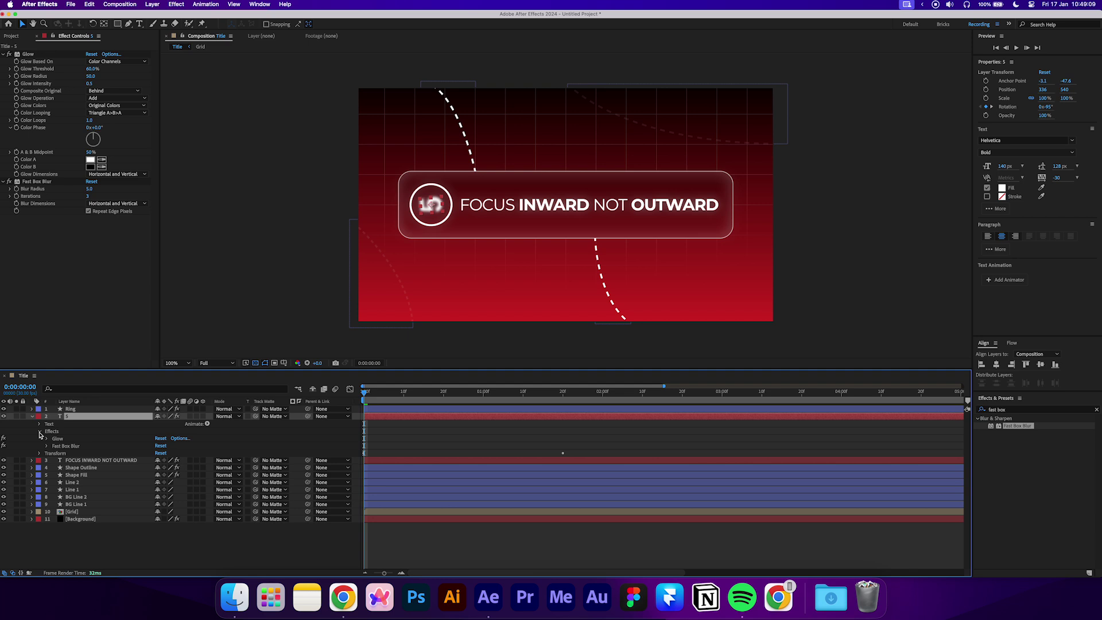
{"action": "left_click", "coordinate": [47, 446]}
{"action": "left_click", "coordinate": [57, 446]}
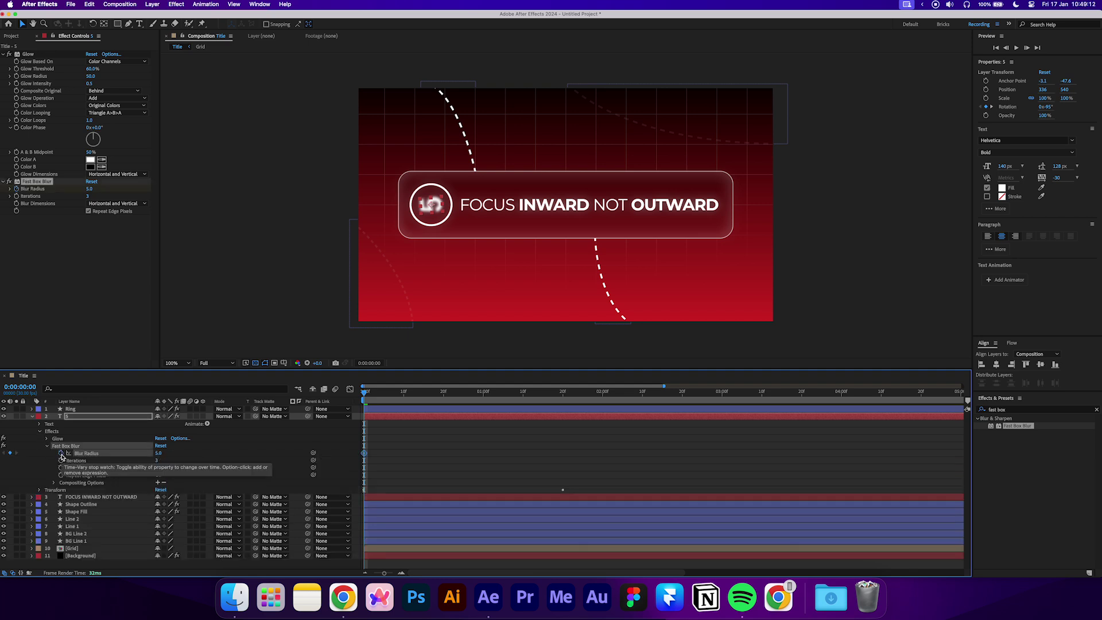
{"action": "left_click", "coordinate": [403, 397]}
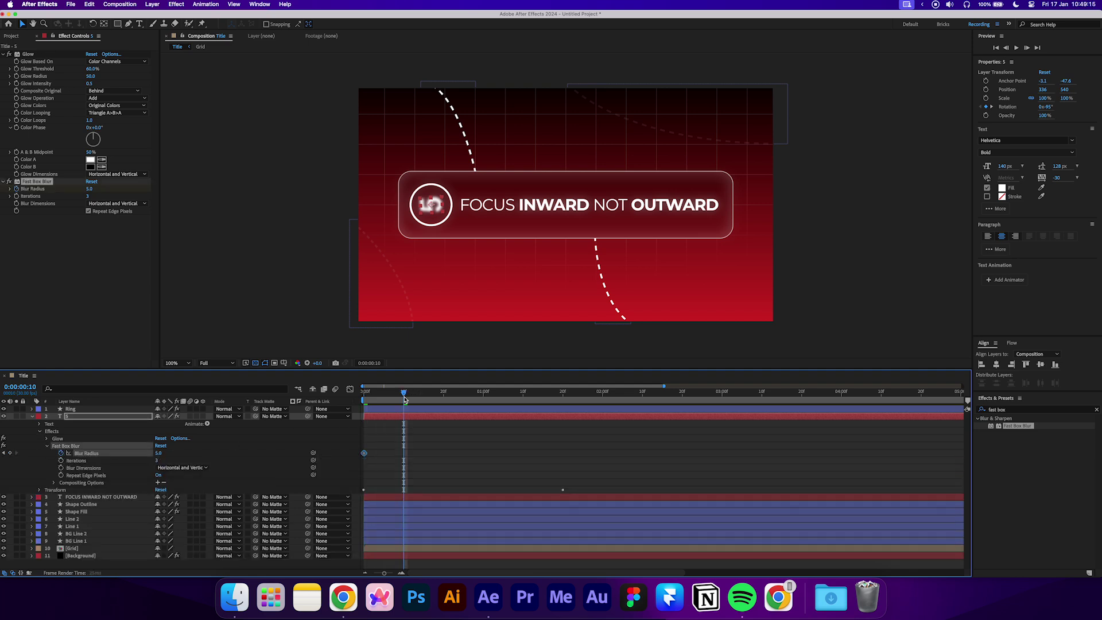
{"action": "left_click", "coordinate": [158, 452]}
{"action": "type", "text": "0"}
{"action": "key", "text": "Return"}
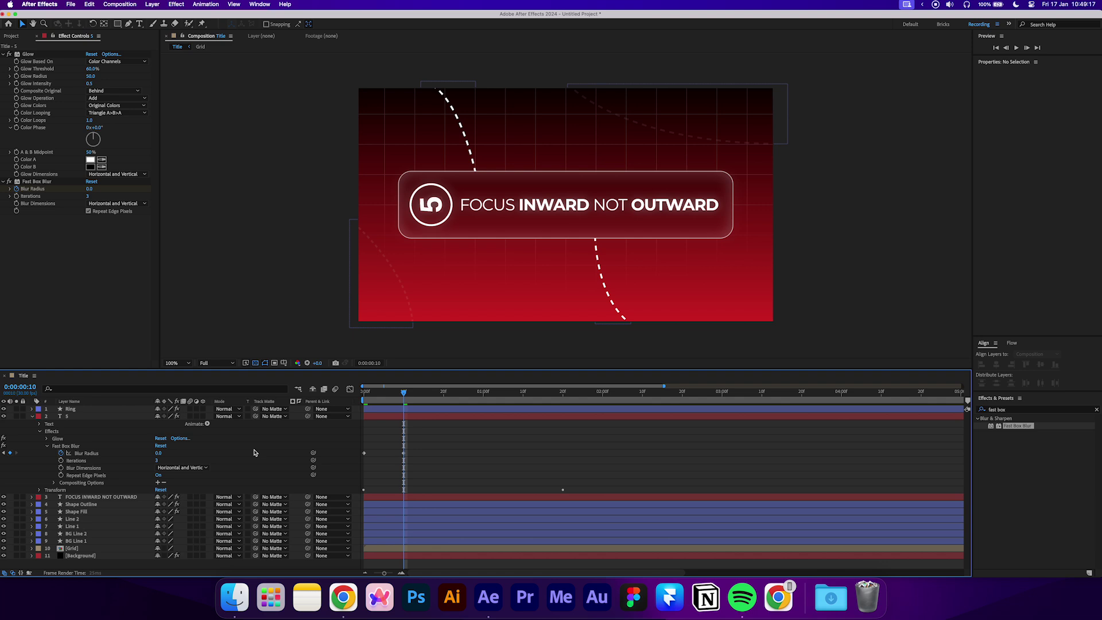
{"action": "left_click", "coordinate": [363, 396]}
{"action": "key", "text": "space"}
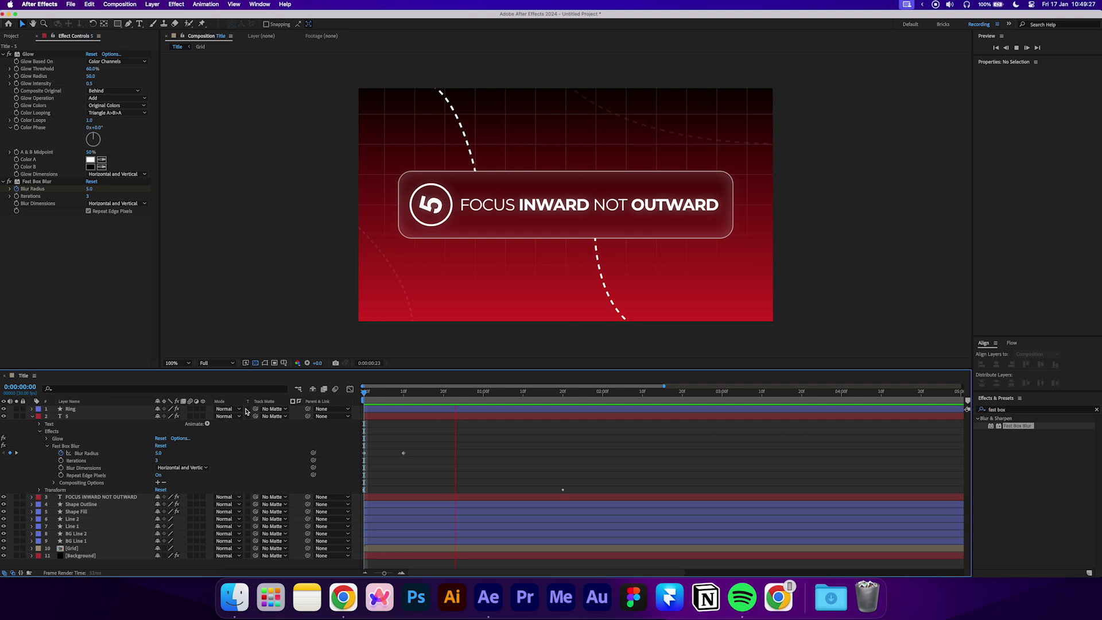
- Add Trim Paths to the Ring shape layer
{"action": "key", "text": "space"}
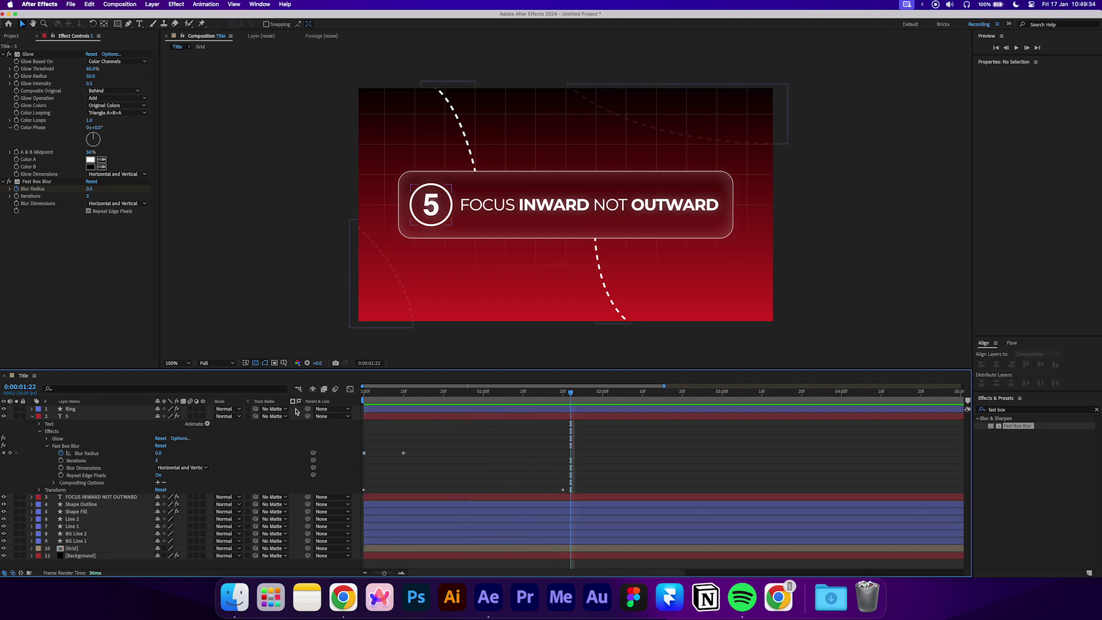
{"action": "left_click", "coordinate": [32, 416]}
{"action": "left_click", "coordinate": [32, 409]}
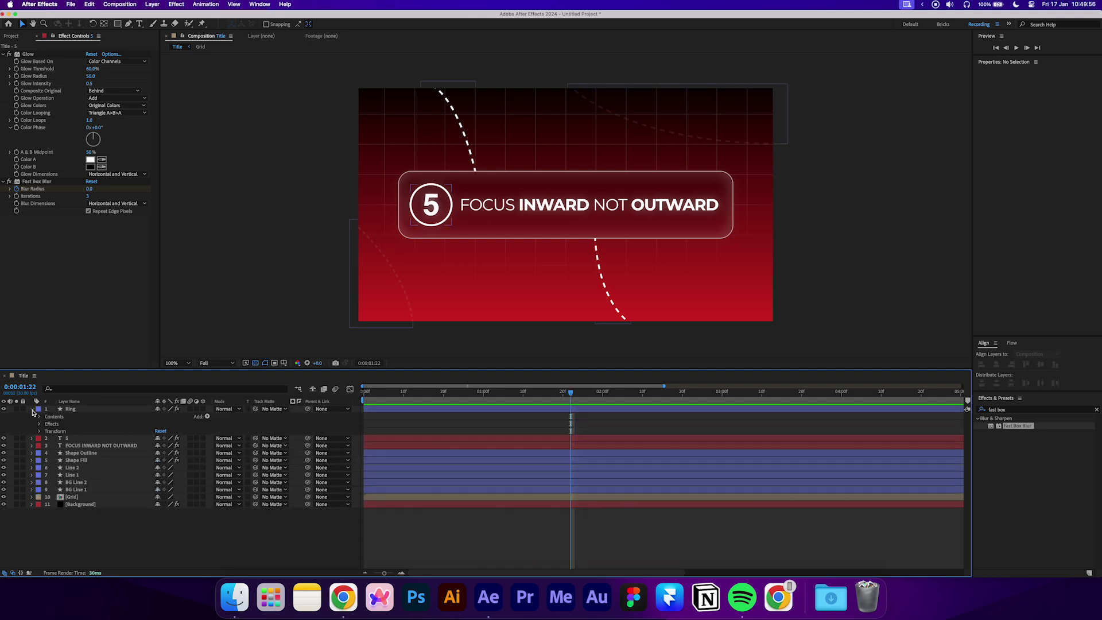
{"action": "left_click", "coordinate": [207, 416]}
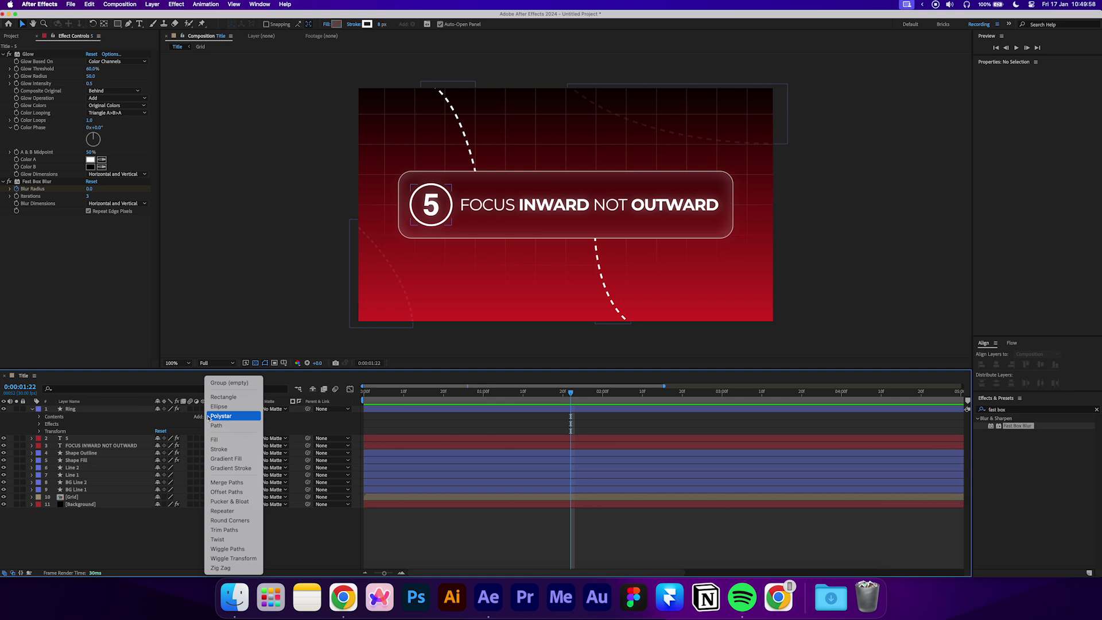
{"action": "left_click", "coordinate": [232, 529]}
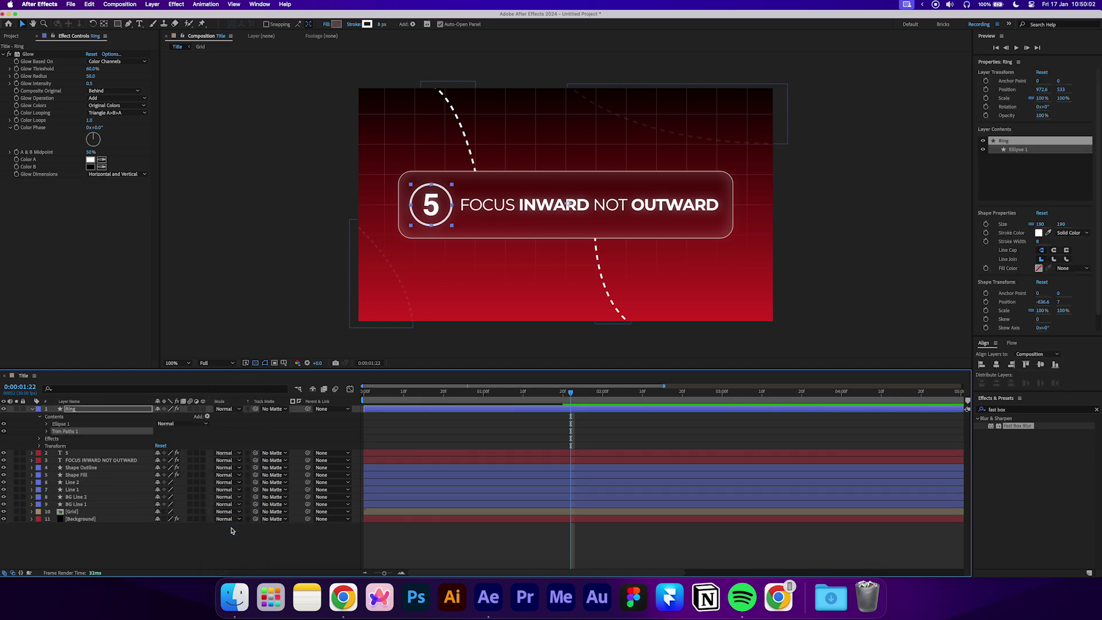
{"action": "left_click", "coordinate": [47, 431]}
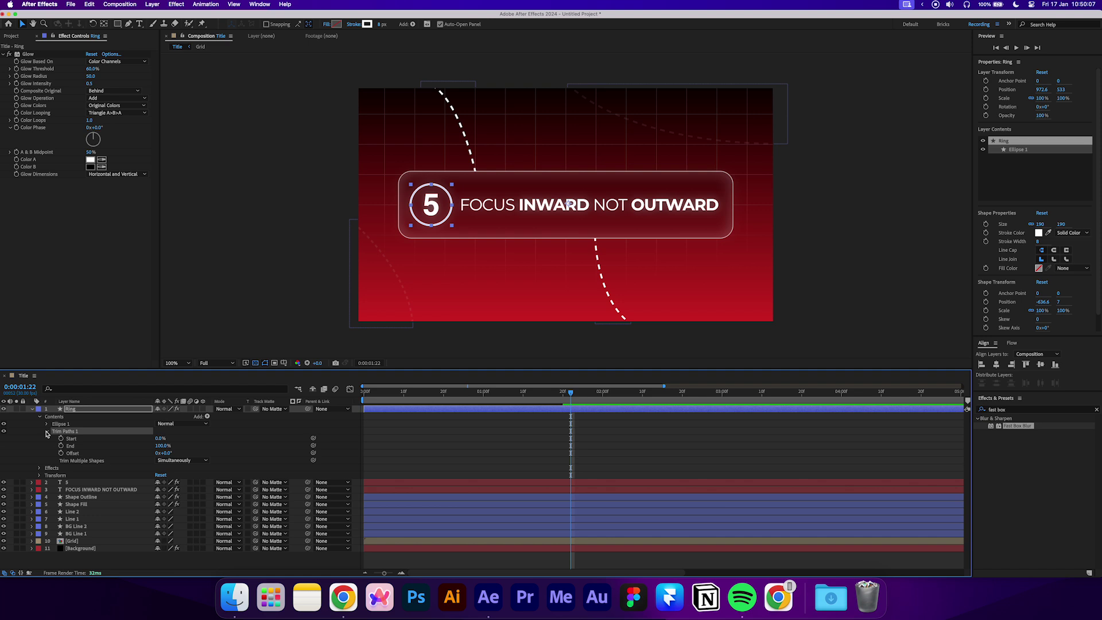
- Keyframe Trim Paths Offset -90° and End 0% at frame 0, End 100% at 1:20
{"action": "key", "text": "Home"}
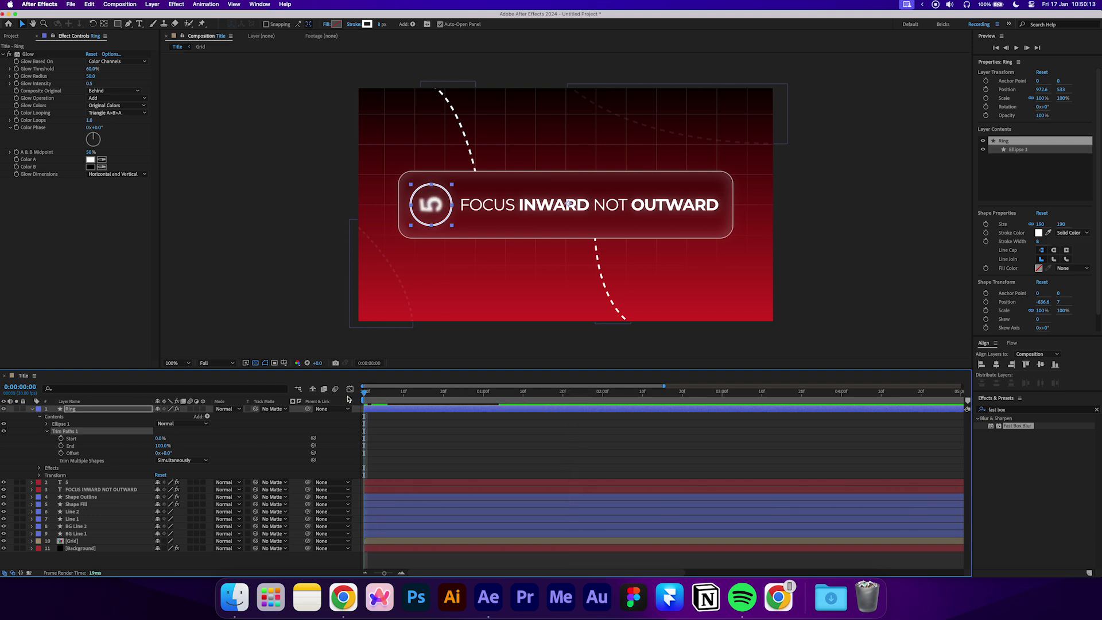
{"action": "left_click", "coordinate": [165, 453]}
{"action": "type", "text": "-90"}
{"action": "left_click", "coordinate": [212, 446]}
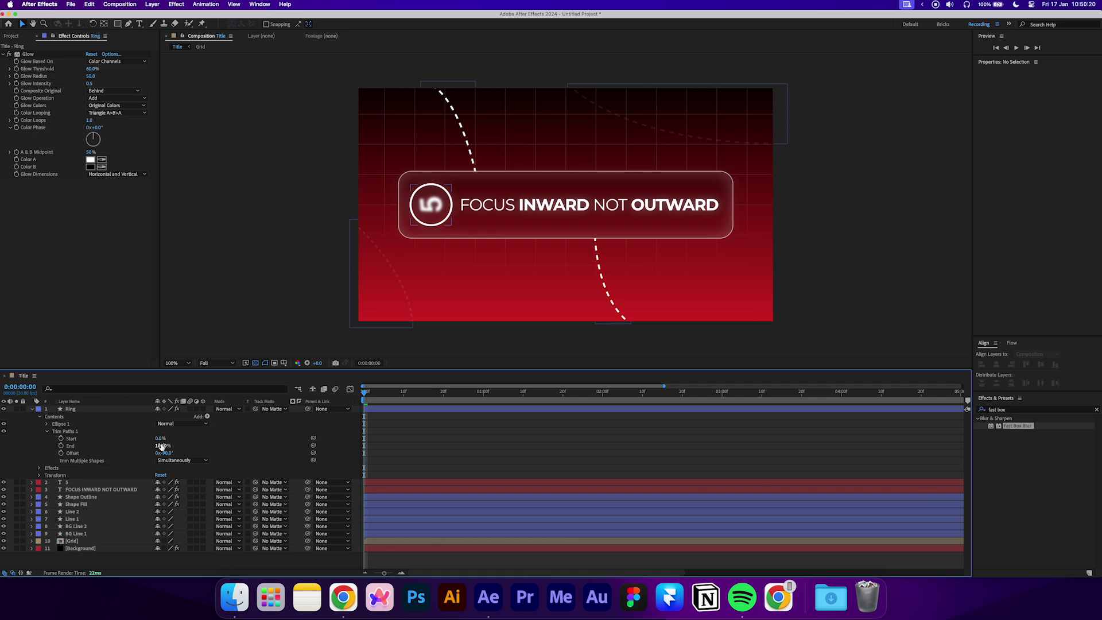
{"action": "left_click_drag", "start_coordinate": [161, 446], "coordinate": [73, 452]}
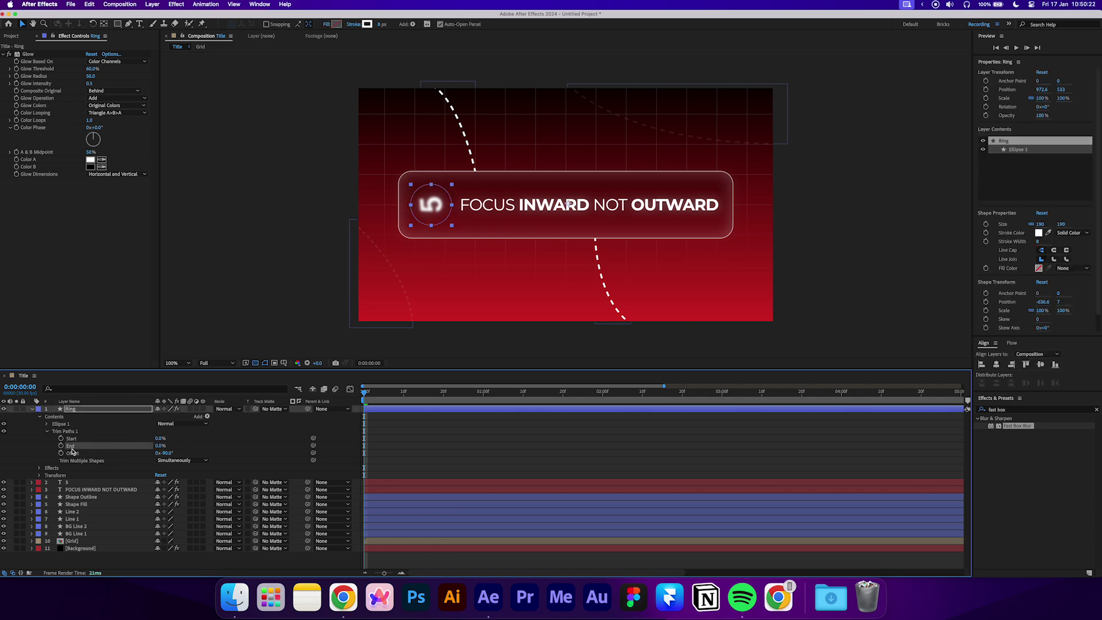
{"action": "left_click", "coordinate": [61, 445]}
{"action": "left_click", "coordinate": [60, 453]}
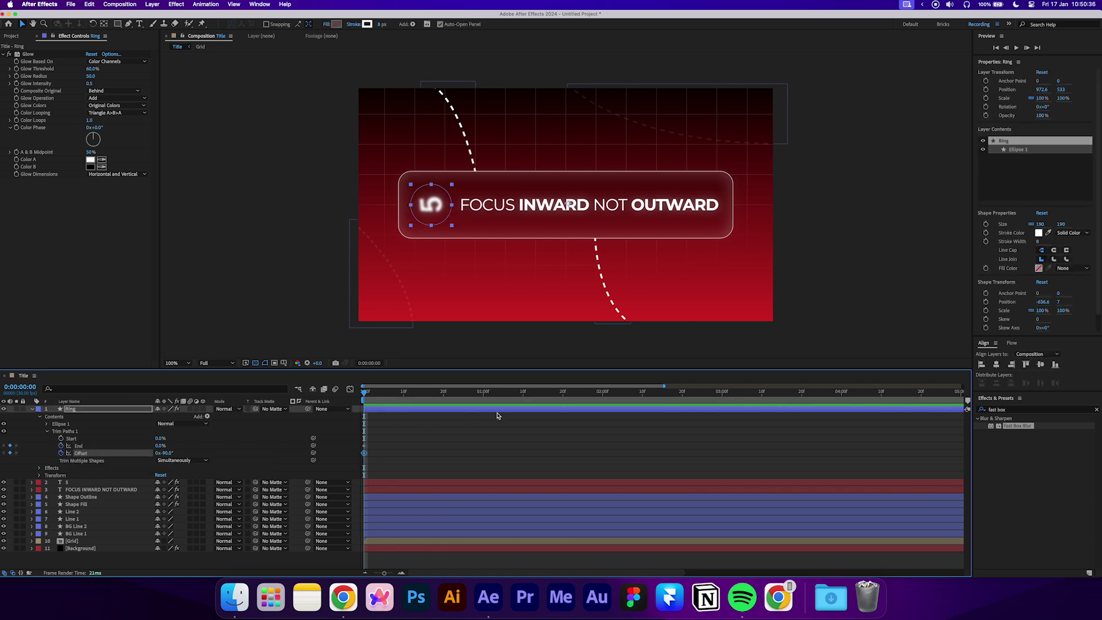
{"action": "left_click", "coordinate": [564, 397]}
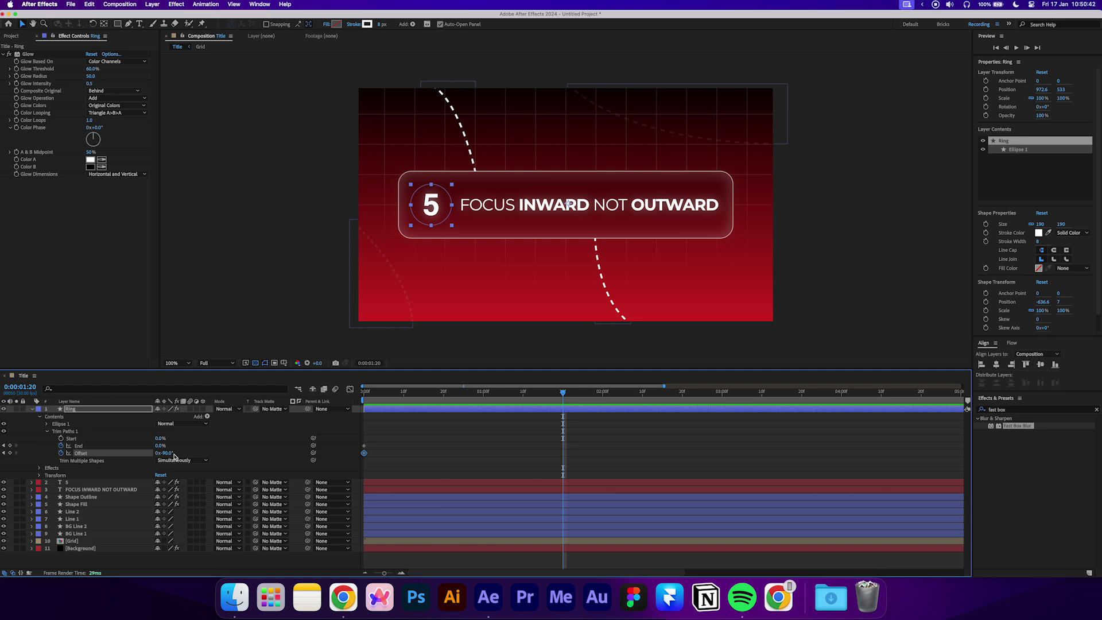
{"action": "left_click_drag", "start_coordinate": [162, 446], "coordinate": [202, 446]}
{"action": "left_click", "coordinate": [418, 450]}
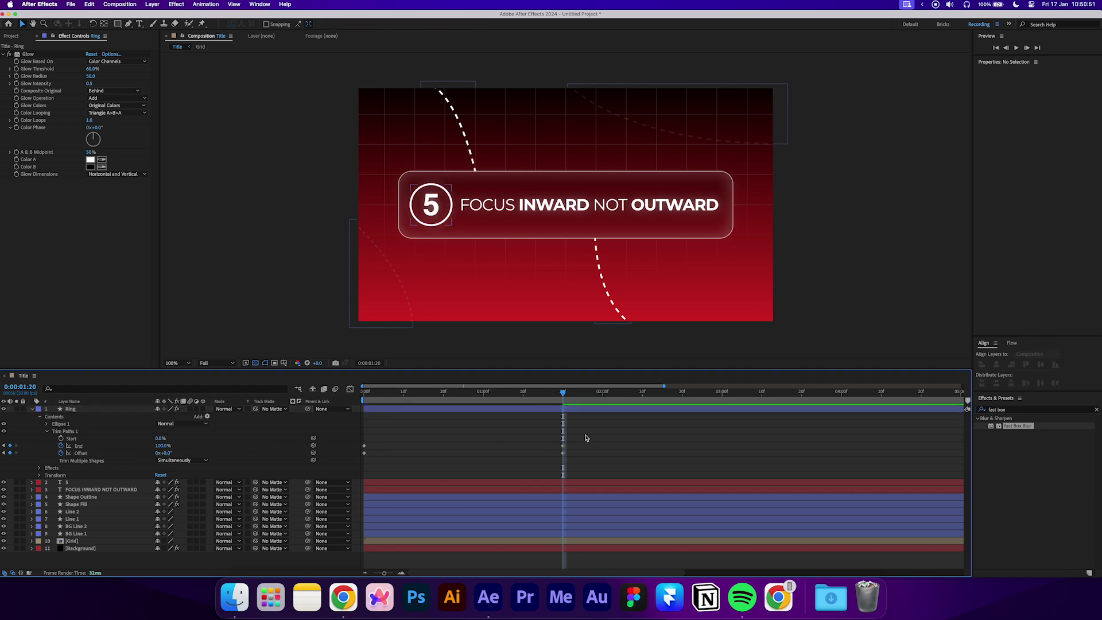
- Apply Easy Ease to all of the Ring's Trim Paths keyframes
{"action": "left_click_drag", "start_coordinate": [585, 437], "coordinate": [360, 457]}
{"action": "right_click", "coordinate": [364, 446]}
{"action": "mouse_move", "coordinate": [401, 568]}
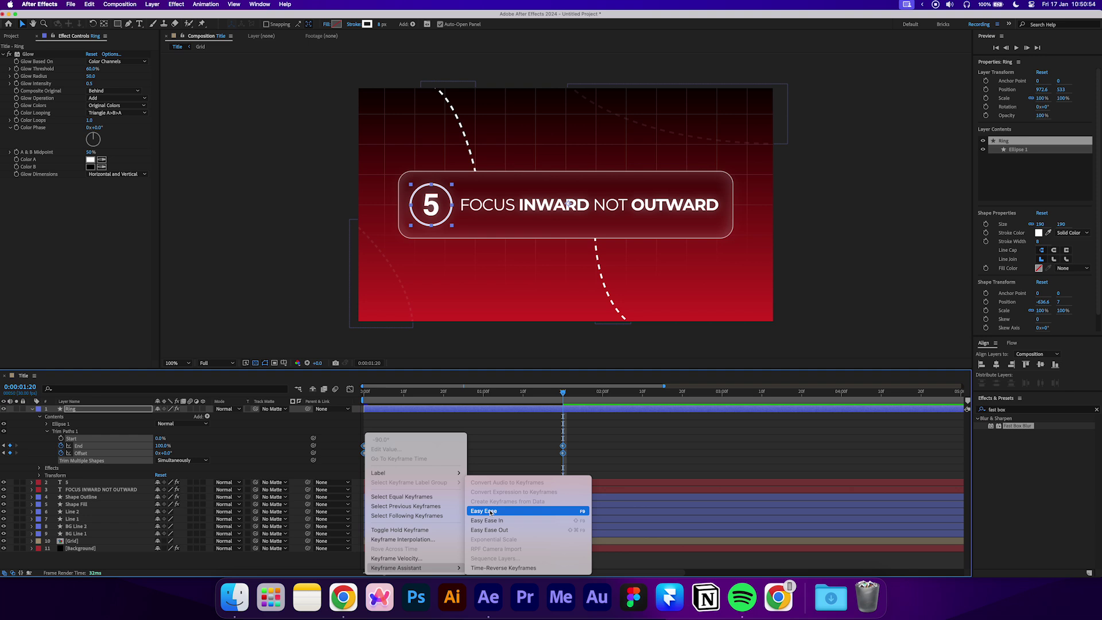
{"action": "left_click", "coordinate": [490, 511]}
- Stretch the speed-graph influence handles into a sharp mid-animation spike and preview it
{"action": "left_click", "coordinate": [350, 389]}
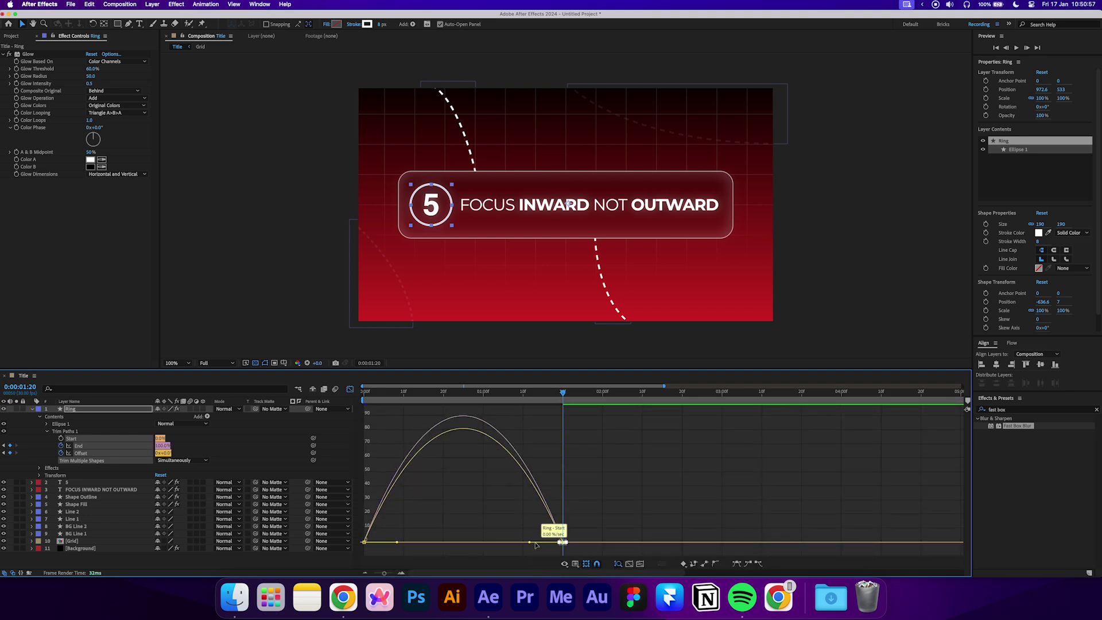
{"action": "left_click_drag", "start_coordinate": [528, 542], "coordinate": [463, 542]}
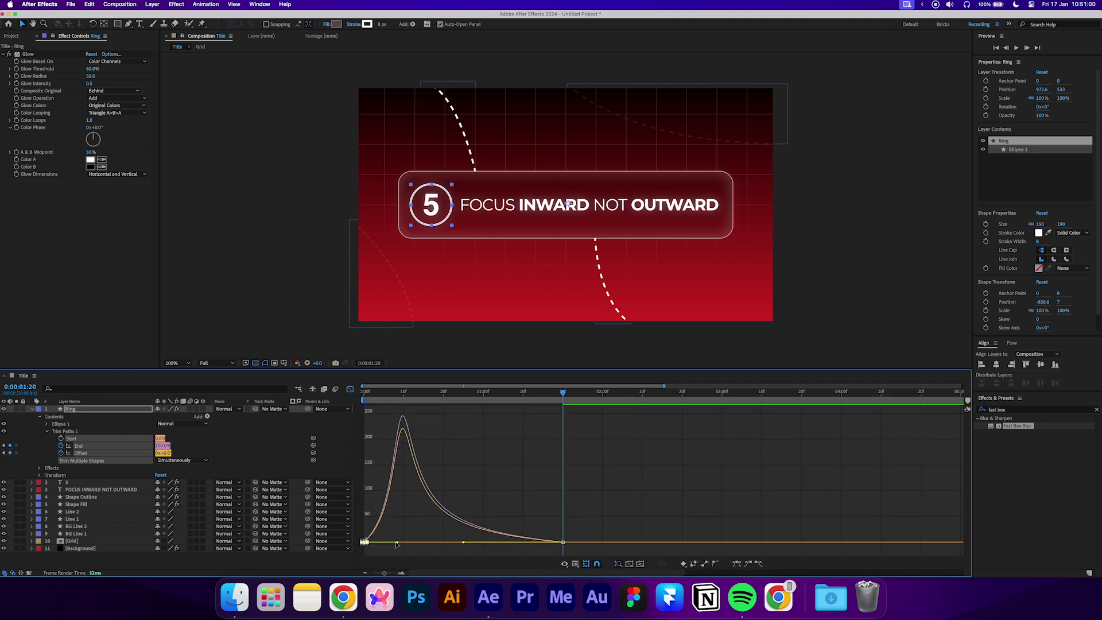
{"action": "left_click_drag", "start_coordinate": [396, 544], "coordinate": [463, 541]}
{"action": "left_click", "coordinate": [388, 392]}
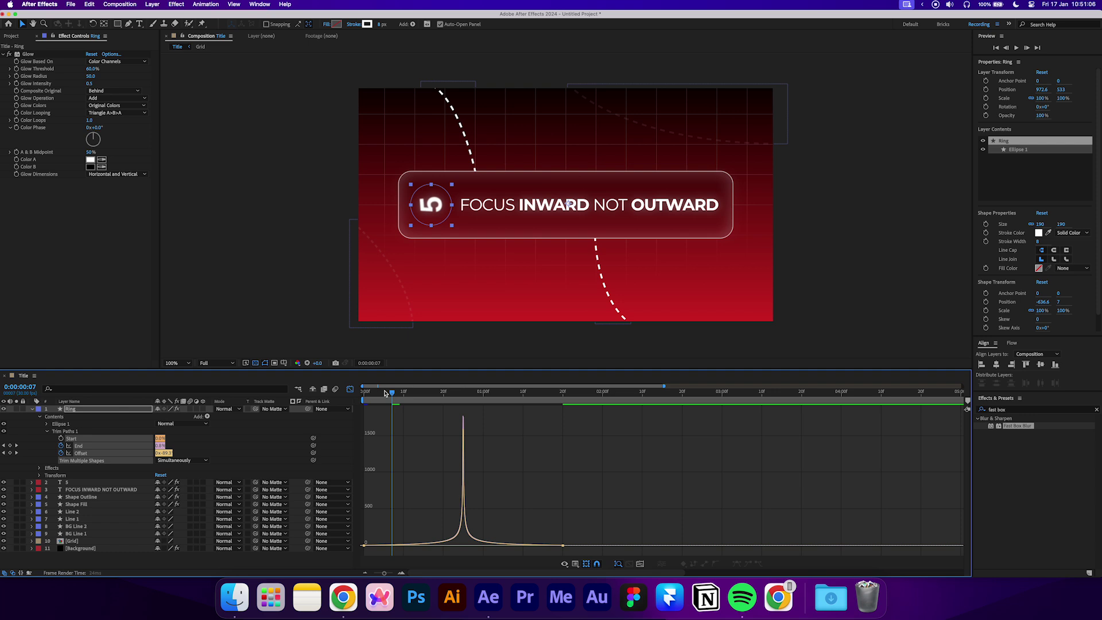
{"action": "left_click_drag", "start_coordinate": [385, 392], "coordinate": [356, 393]}
{"action": "key", "text": "space"}
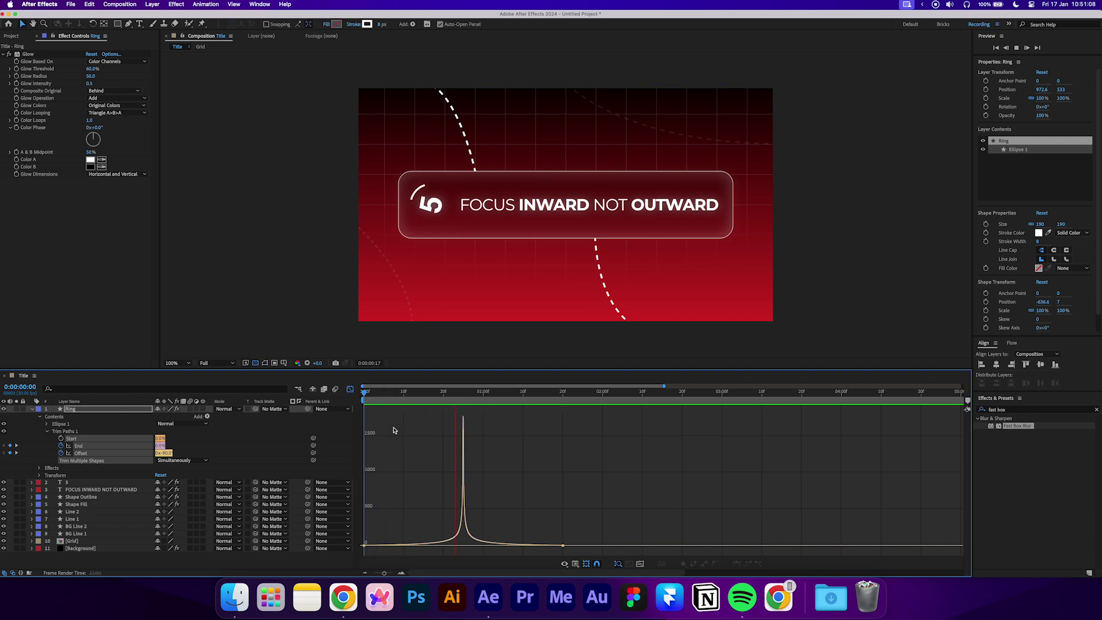
{"action": "key", "text": "space"}
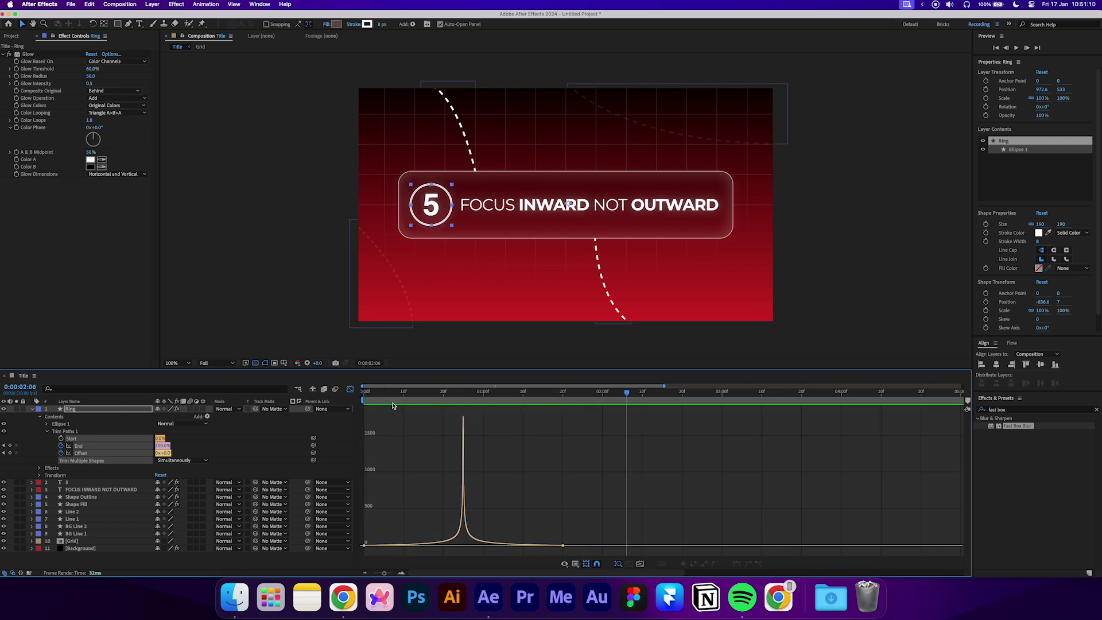
{"action": "left_click_drag", "start_coordinate": [392, 393], "coordinate": [323, 400]}
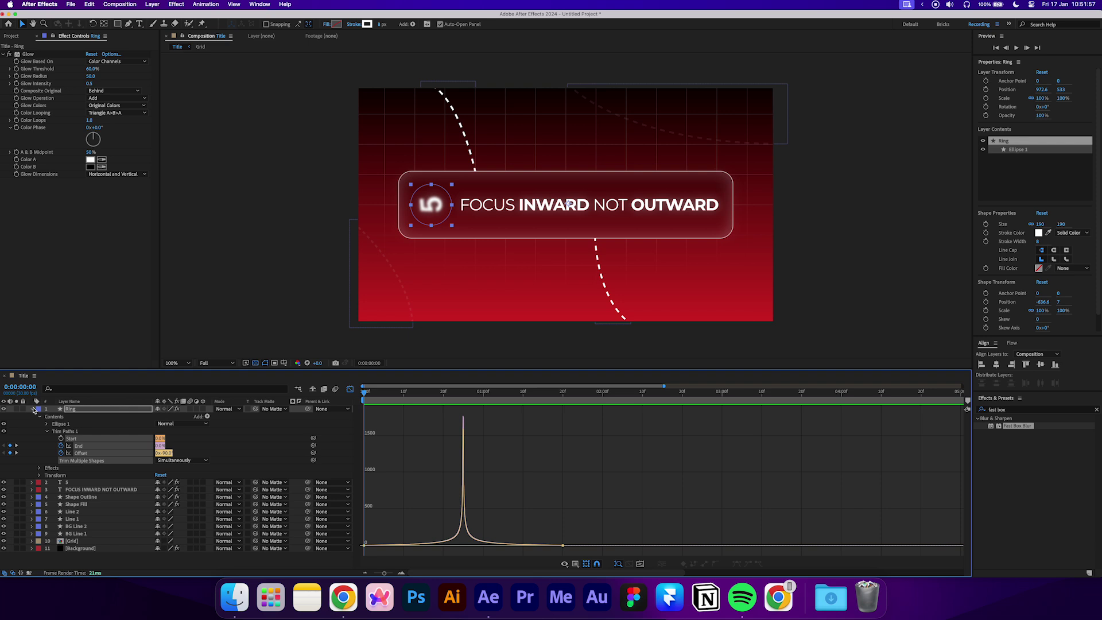
- Add Opacity, Scale, Rotation and Blur to the FOCUS INWARD NOT OUTWARD text animator
{"action": "left_click", "coordinate": [33, 409]}
{"action": "left_click", "coordinate": [74, 423]}
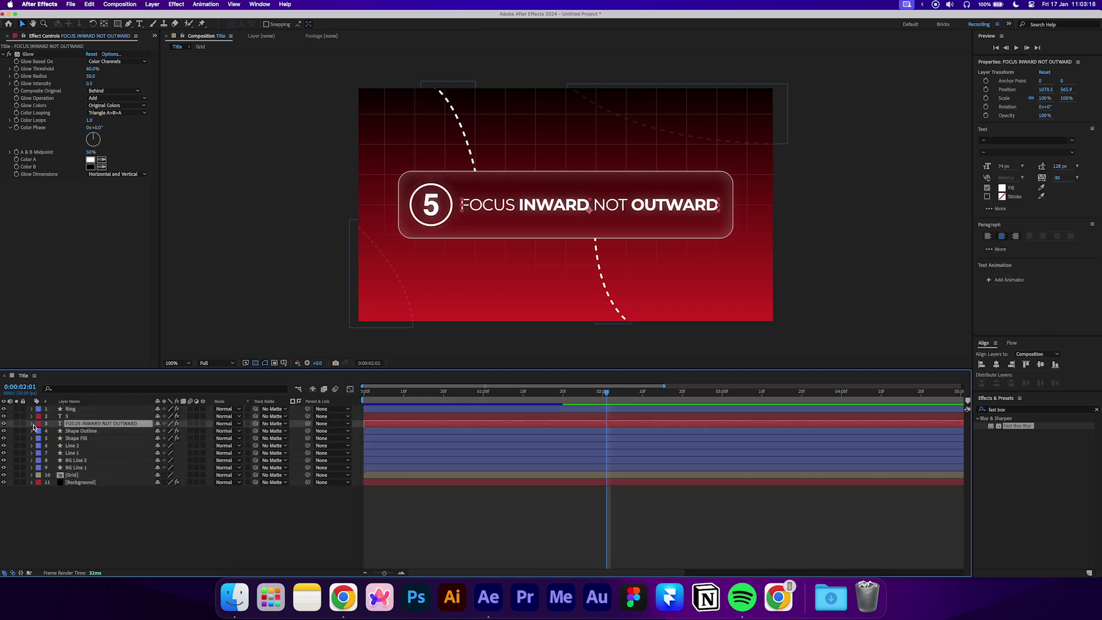
{"action": "left_click", "coordinate": [33, 423]}
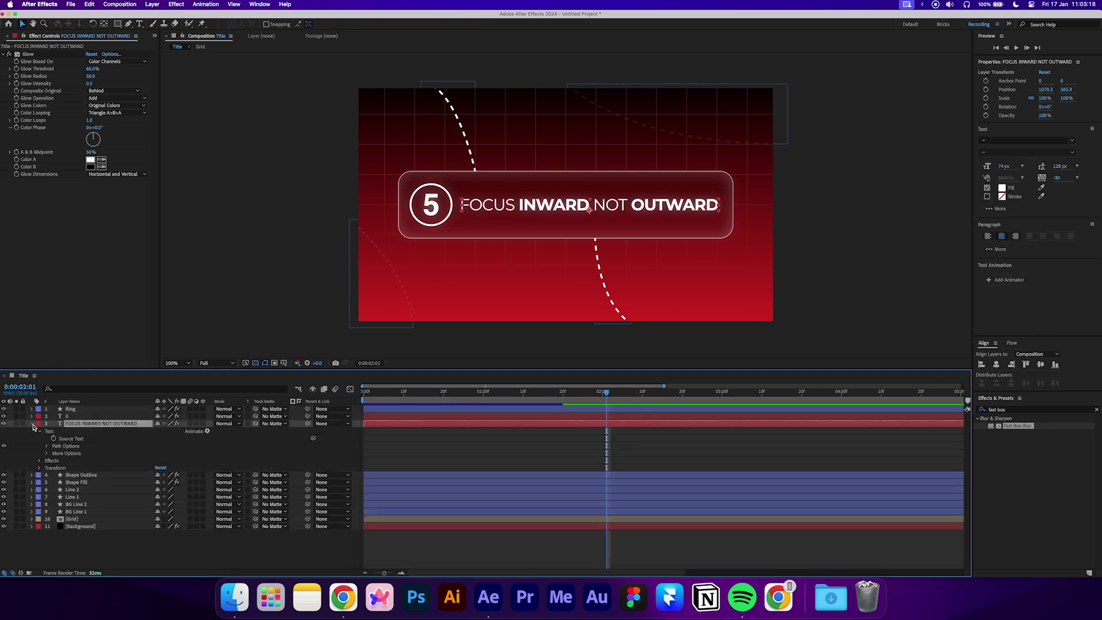
{"action": "left_click", "coordinate": [208, 432]}
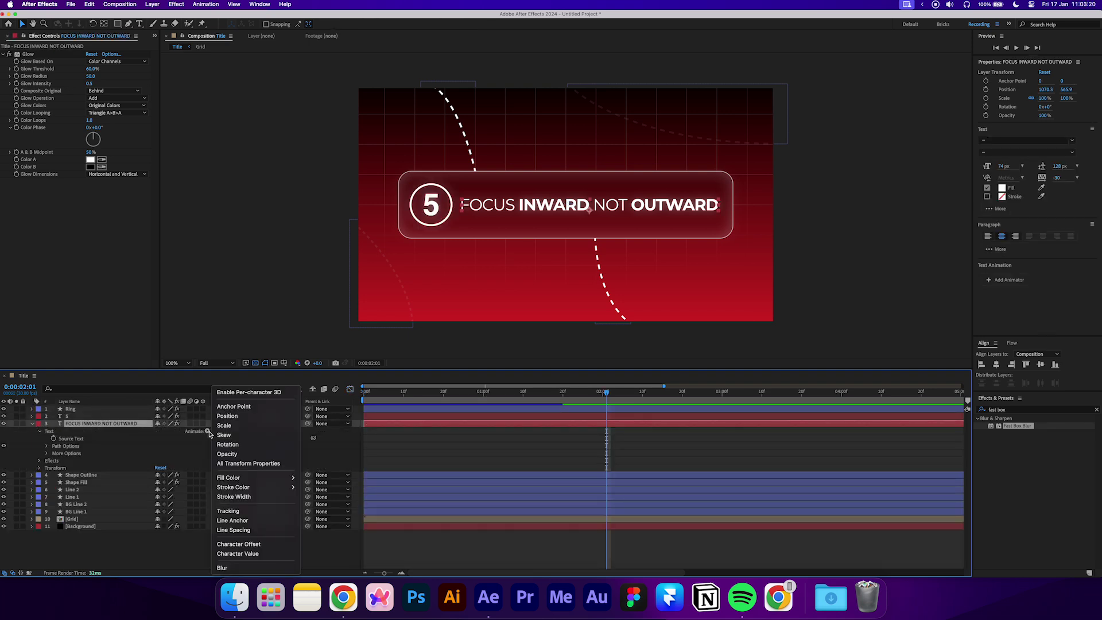
{"action": "left_click", "coordinate": [227, 454]}
{"action": "left_click", "coordinate": [207, 431]}
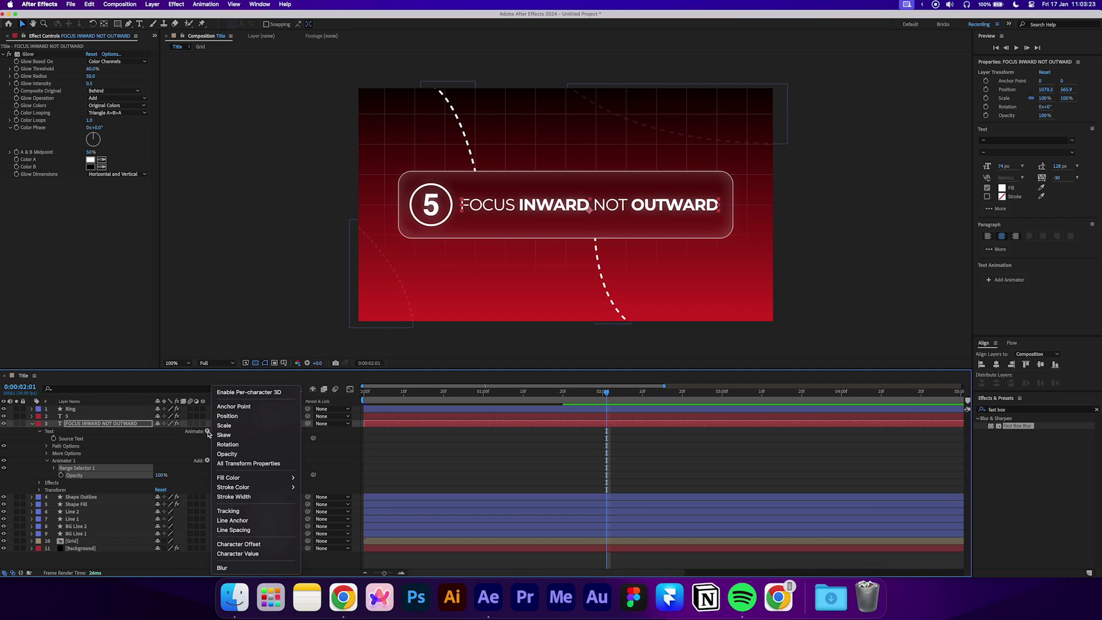
{"action": "left_click", "coordinate": [223, 425]}
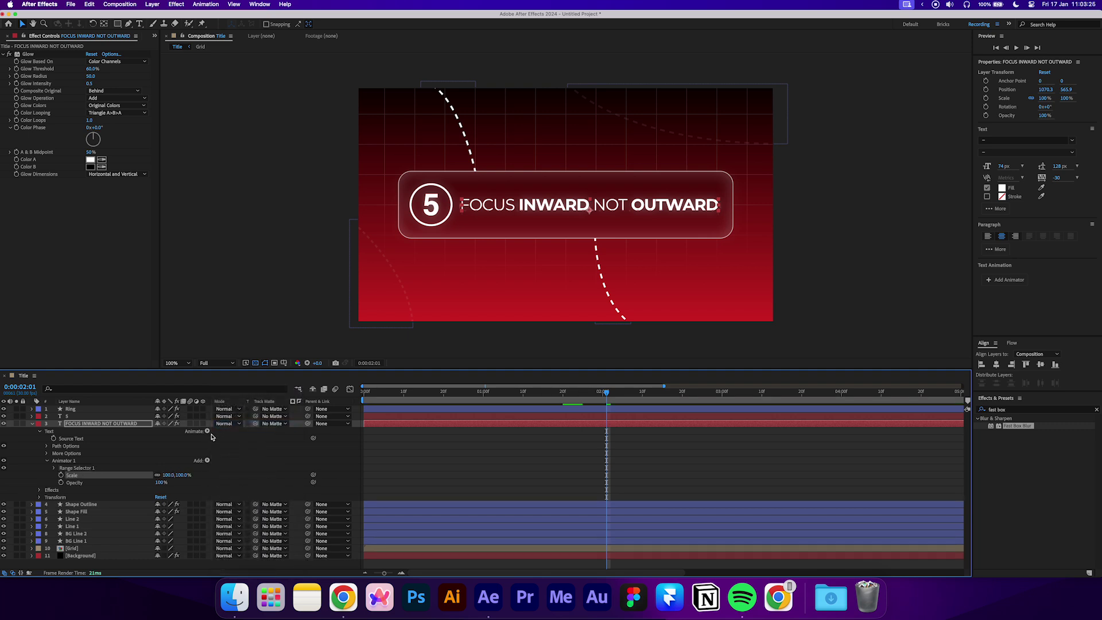
{"action": "left_click", "coordinate": [208, 431]}
{"action": "left_click", "coordinate": [228, 444]}
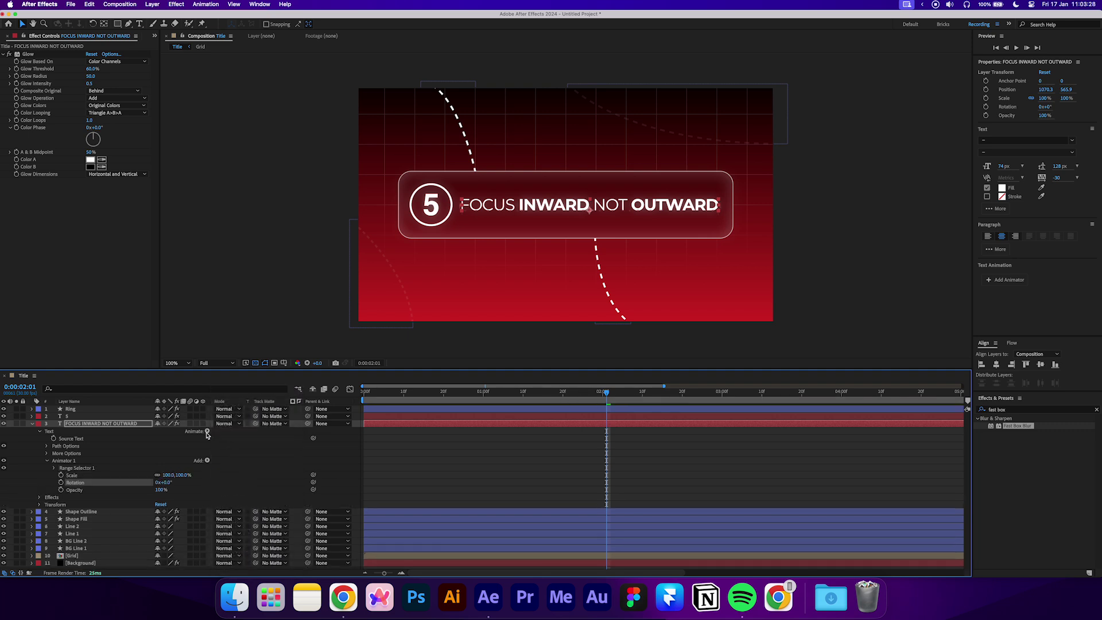
{"action": "left_click", "coordinate": [208, 431]}
{"action": "left_click", "coordinate": [222, 568]}
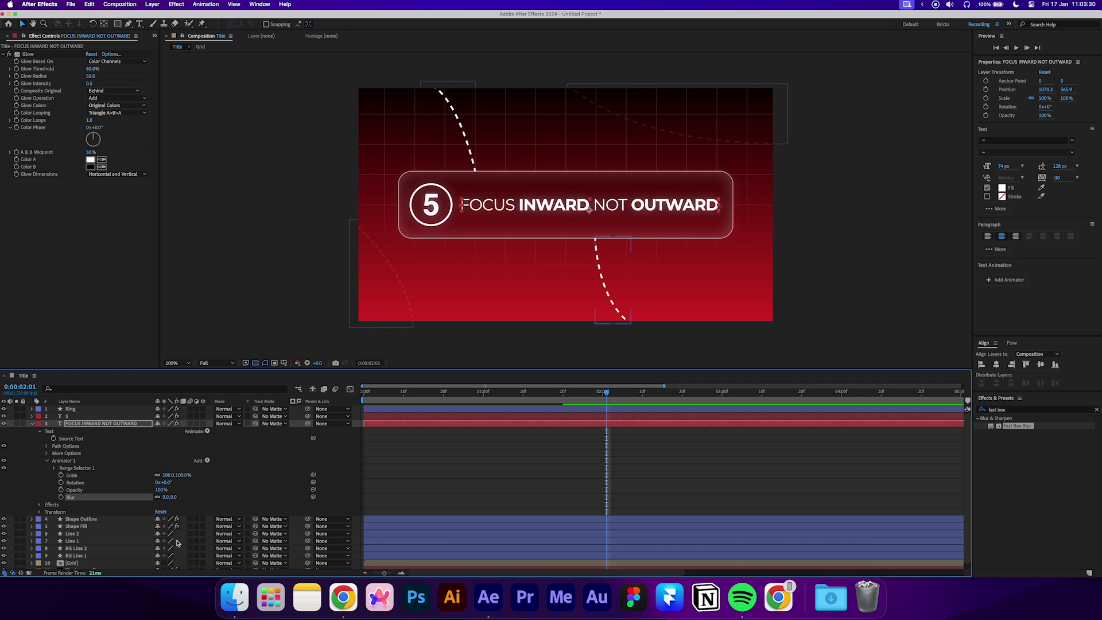
- Set the animator to Scale 70%, Rotation 10°, Opacity 0% and Blur 15
{"action": "left_click_drag", "start_coordinate": [375, 397], "coordinate": [364, 397]}
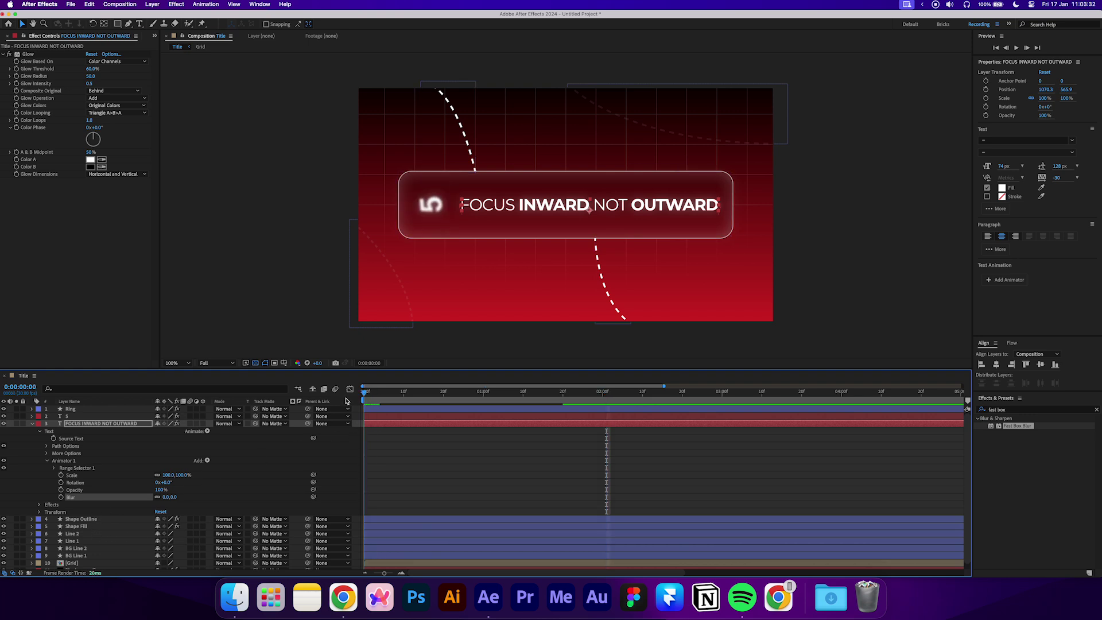
{"action": "left_click", "coordinate": [167, 475]}
{"action": "type", "text": "70"}
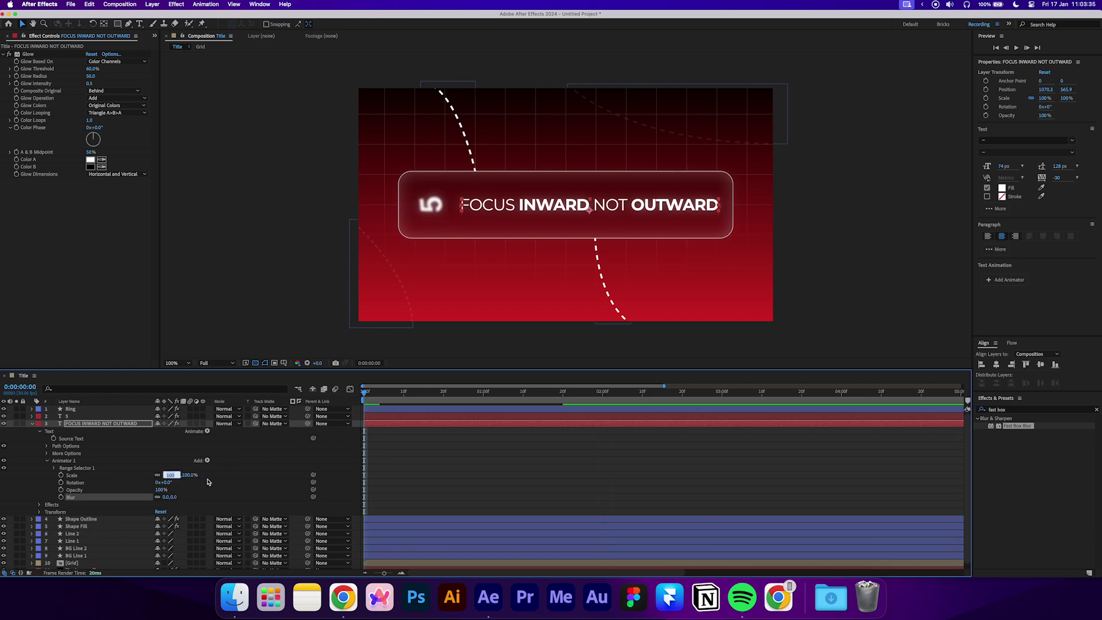
{"action": "key", "text": "Return"}
{"action": "left_click", "coordinate": [166, 482]}
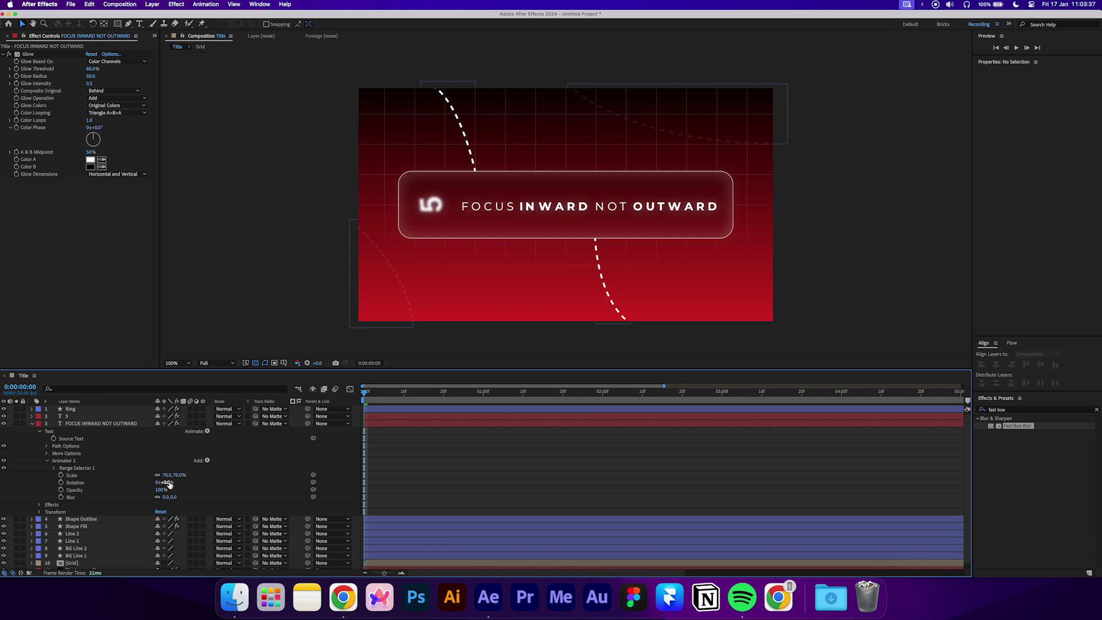
{"action": "type", "text": "10"}
{"action": "key", "text": "Return"}
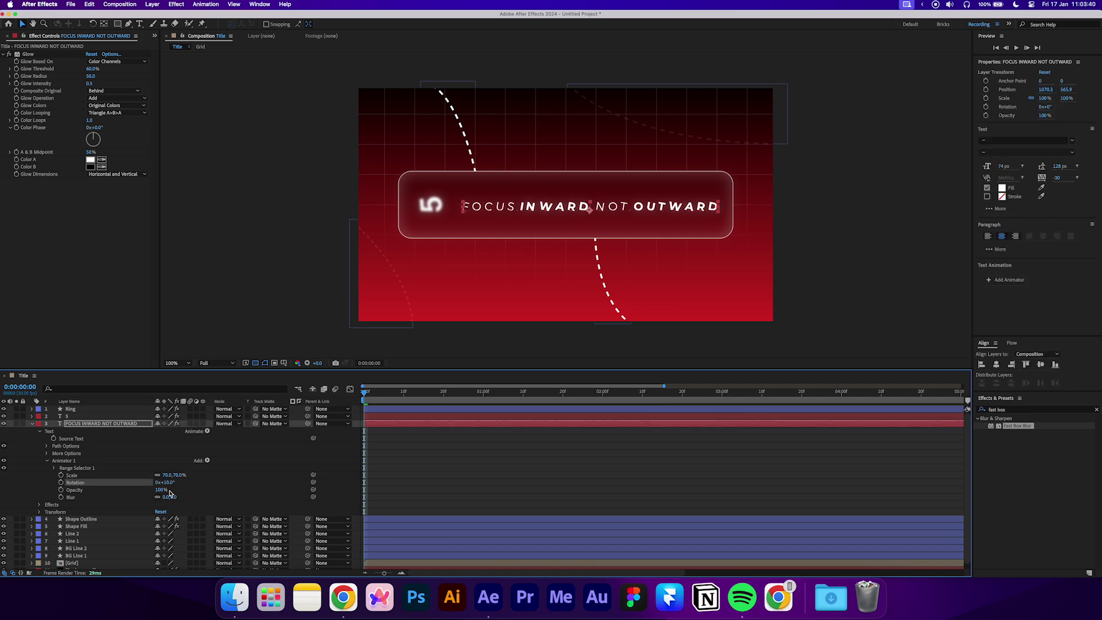
{"action": "left_click", "coordinate": [161, 490]}
{"action": "left_click_drag", "start_coordinate": [175, 501], "coordinate": [109, 490]}
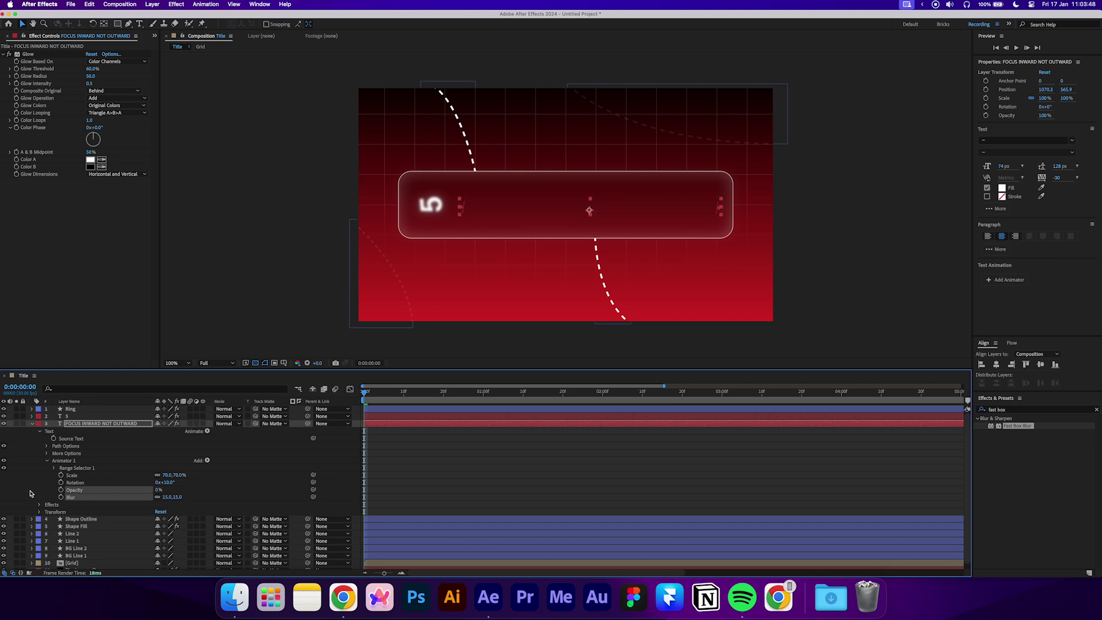
{"action": "left_click", "coordinate": [236, 492]}
- Keyframe Range Selector Start 0→100% and Offset -100→0% between 0 and 2 seconds
{"action": "left_click", "coordinate": [55, 468]}
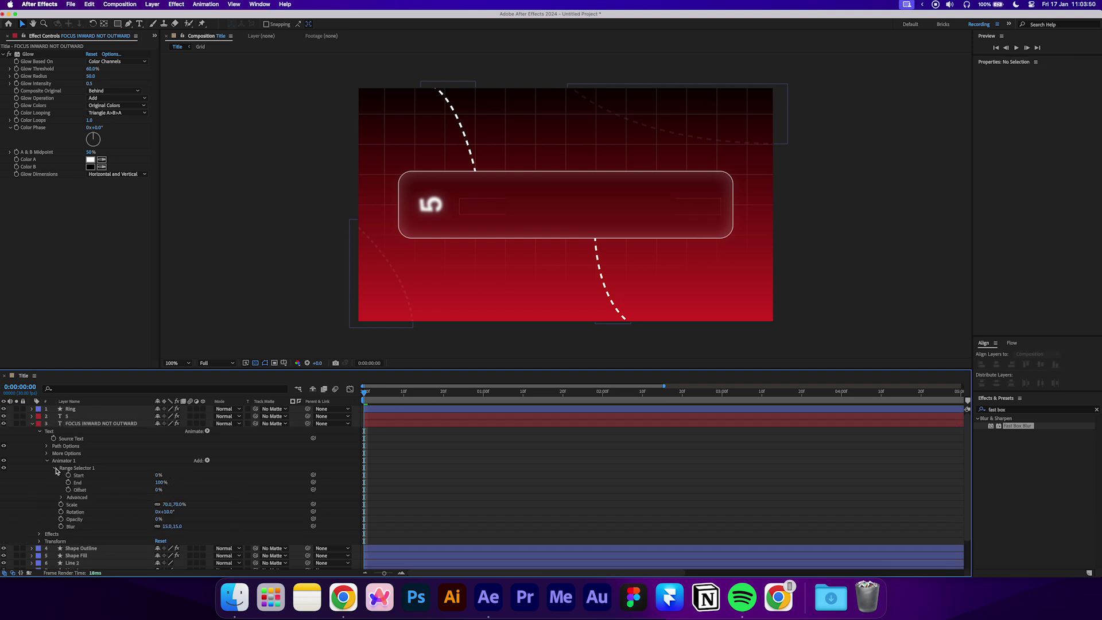
{"action": "left_click", "coordinate": [68, 475]}
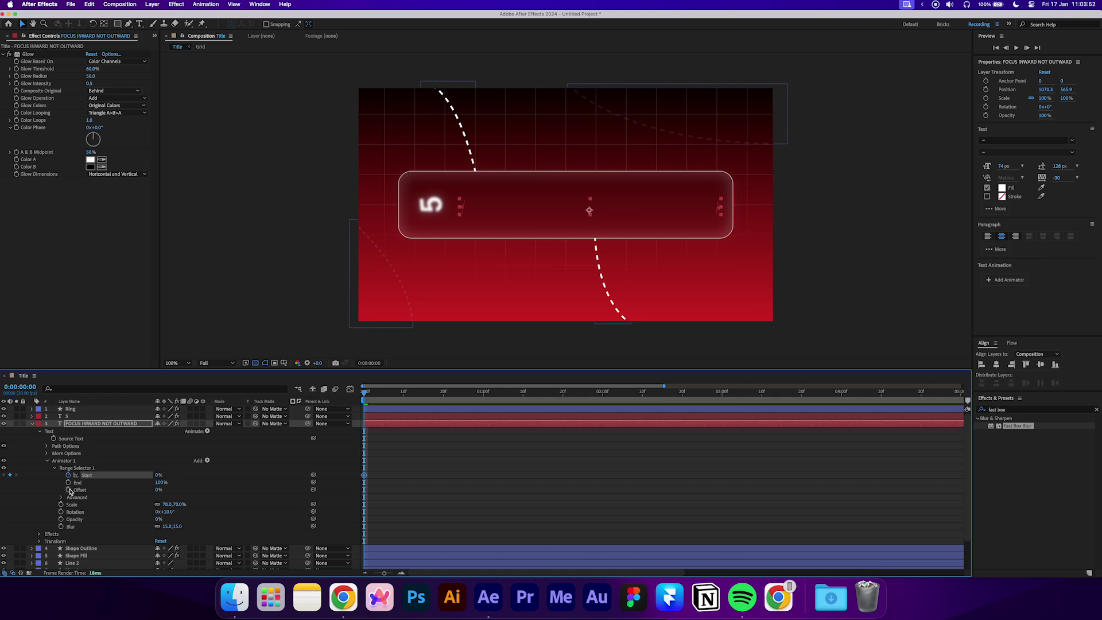
{"action": "left_click", "coordinate": [69, 490]}
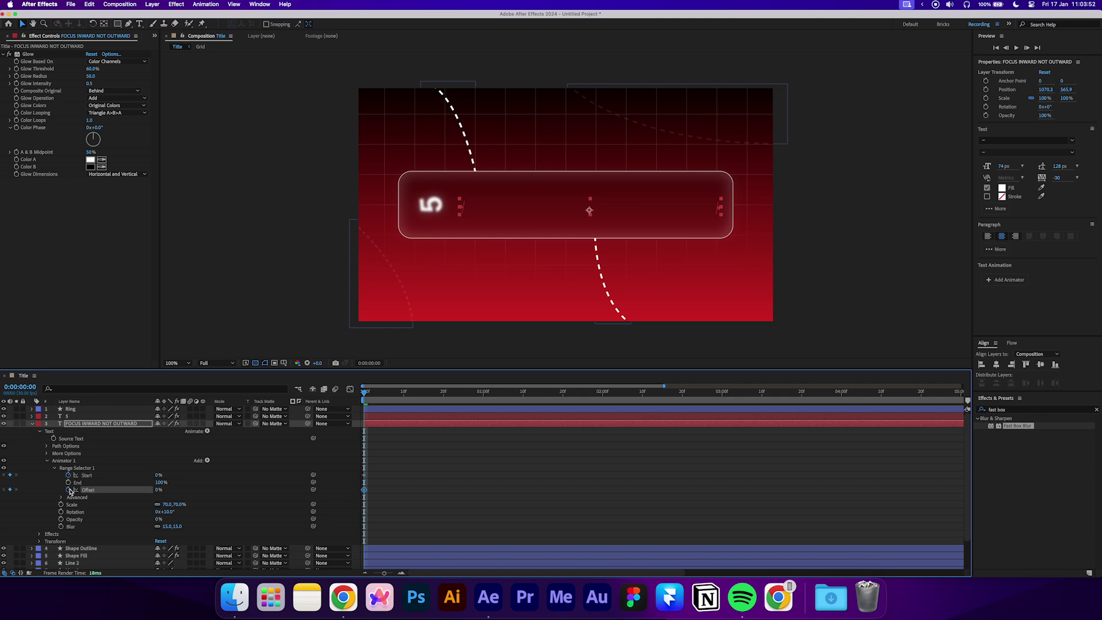
{"action": "left_click_drag", "start_coordinate": [156, 491], "coordinate": [19, 488]}
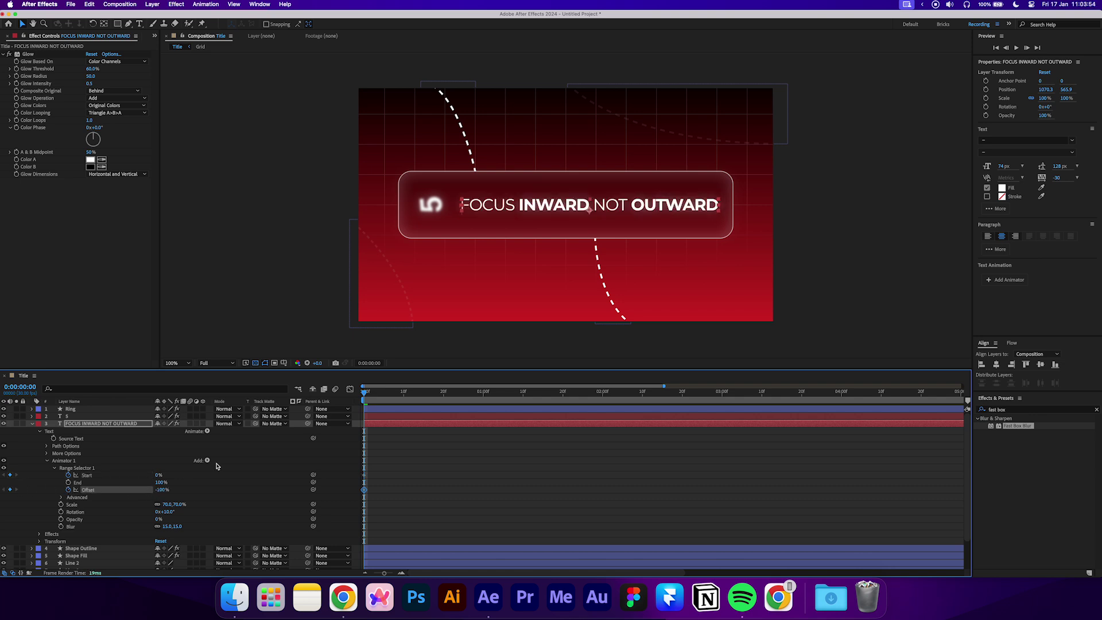
{"action": "left_click_drag", "start_coordinate": [587, 397], "coordinate": [602, 395]}
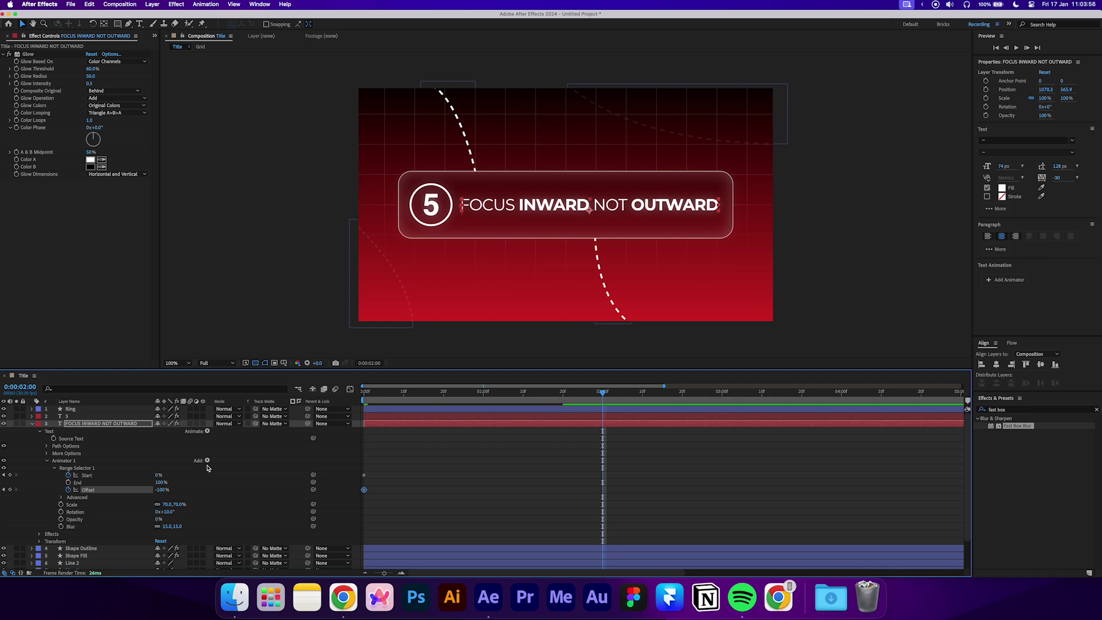
{"action": "left_click_drag", "start_coordinate": [158, 476], "coordinate": [387, 487]}
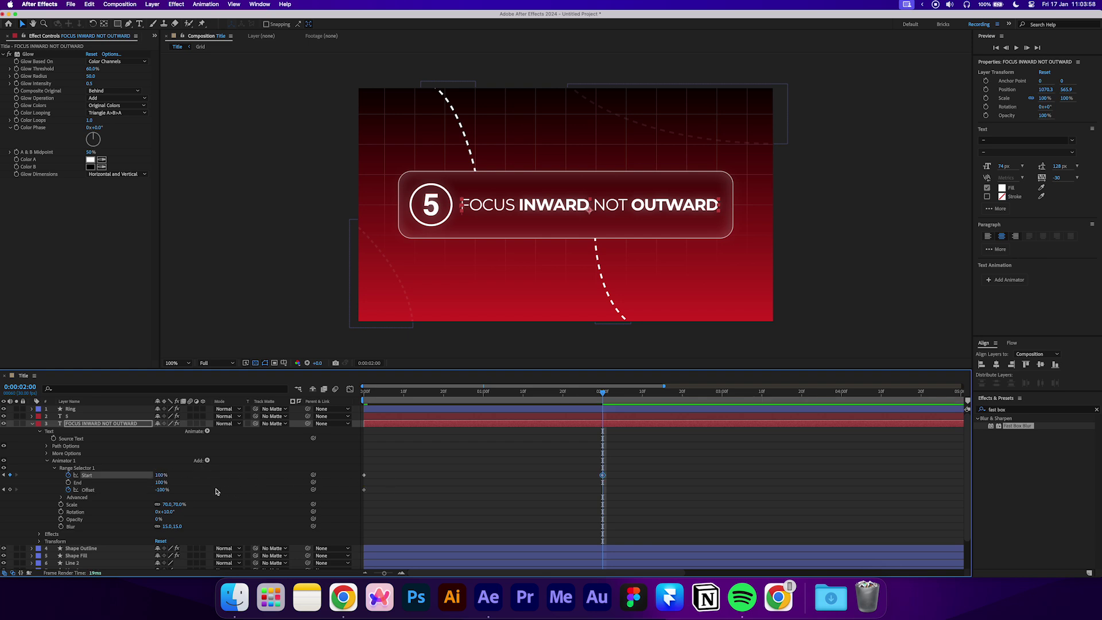
{"action": "left_click", "coordinate": [163, 489]}
{"action": "type", "text": "0"}
{"action": "left_click", "coordinate": [215, 494]}
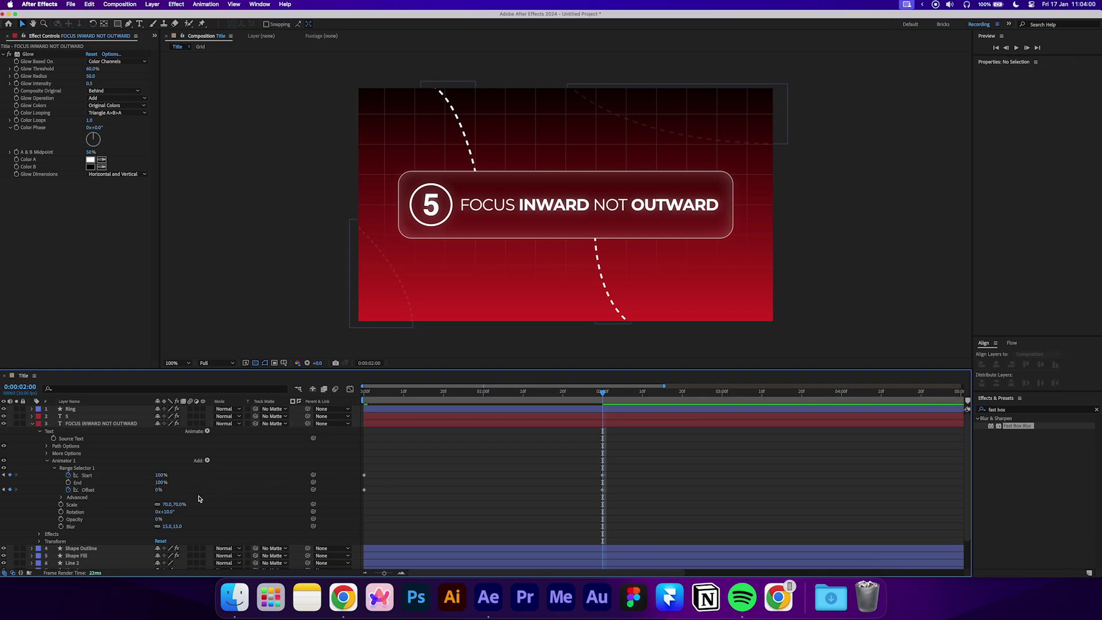
- Base the range selector on Characters Excluding Spaces with a Ramp Up shape
{"action": "left_click", "coordinate": [62, 498]}
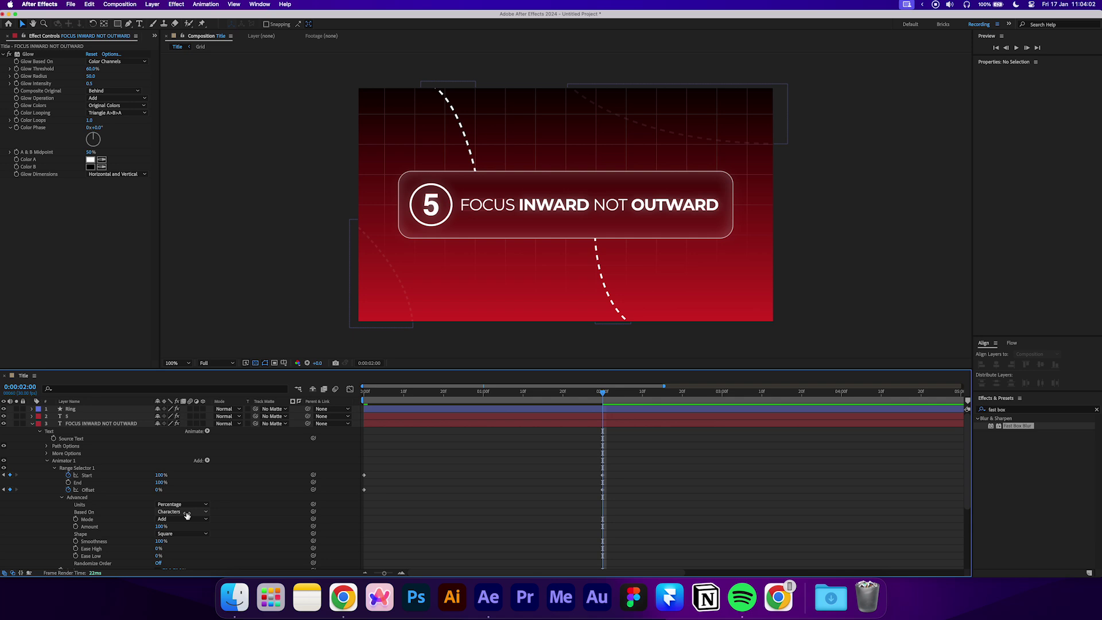
{"action": "left_click", "coordinate": [186, 513]}
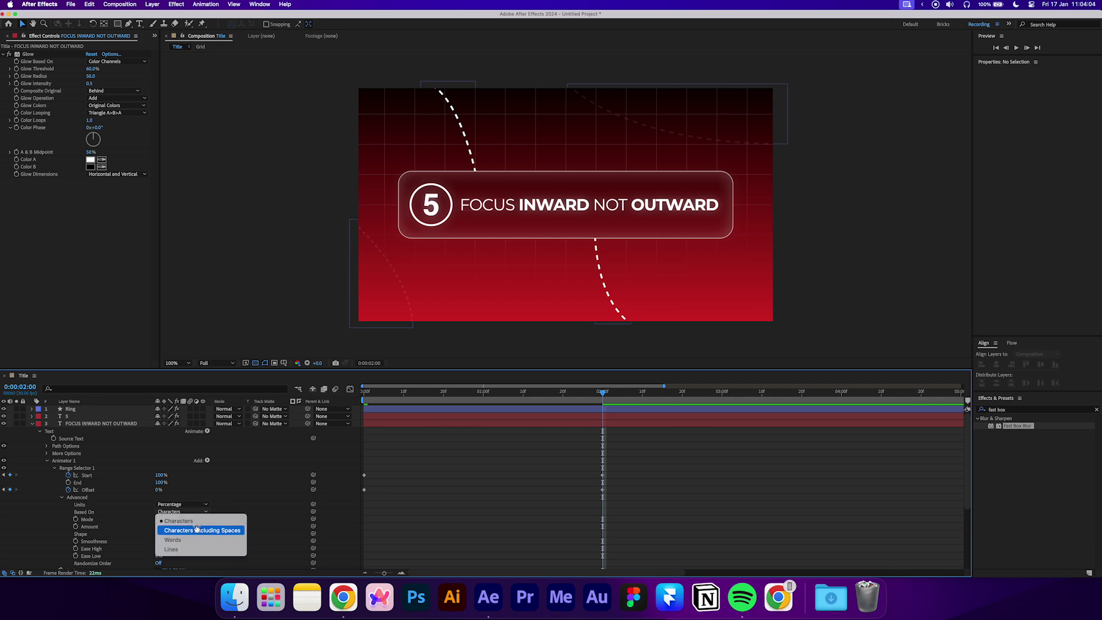
{"action": "left_click", "coordinate": [196, 529]}
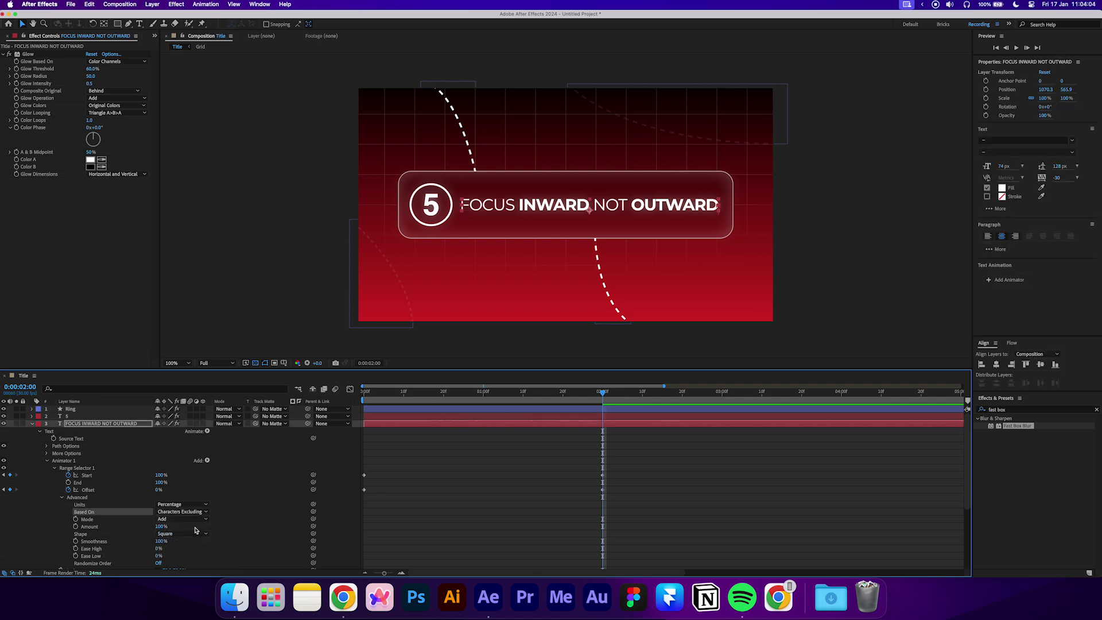
{"action": "left_click", "coordinate": [191, 533]}
{"action": "left_click", "coordinate": [192, 532]}
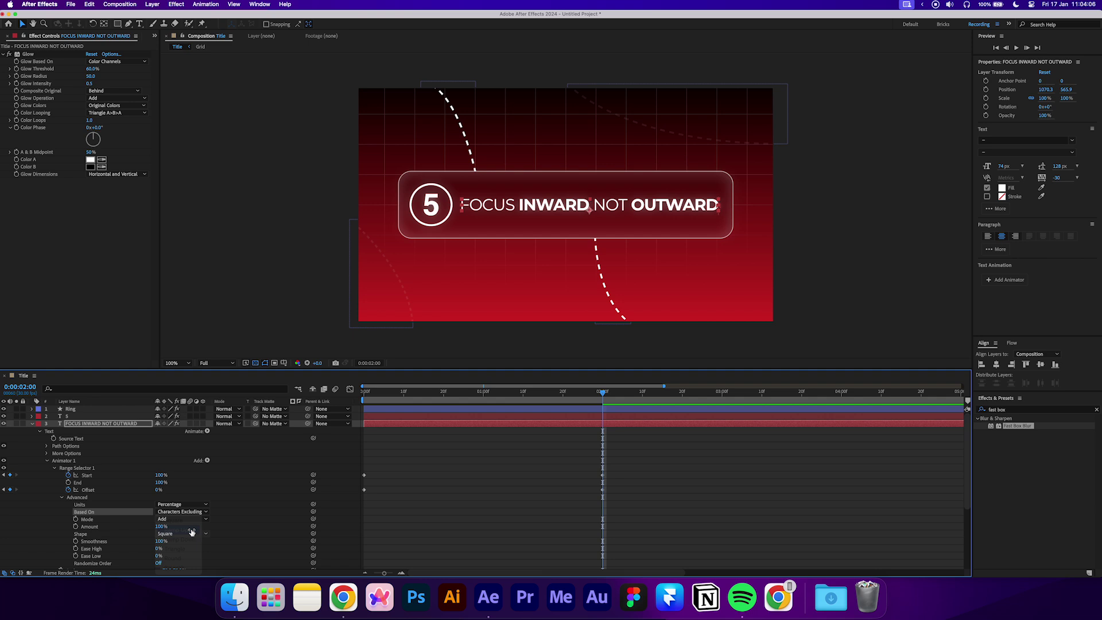
{"action": "left_click_drag", "start_coordinate": [628, 503], "coordinate": [371, 475]}
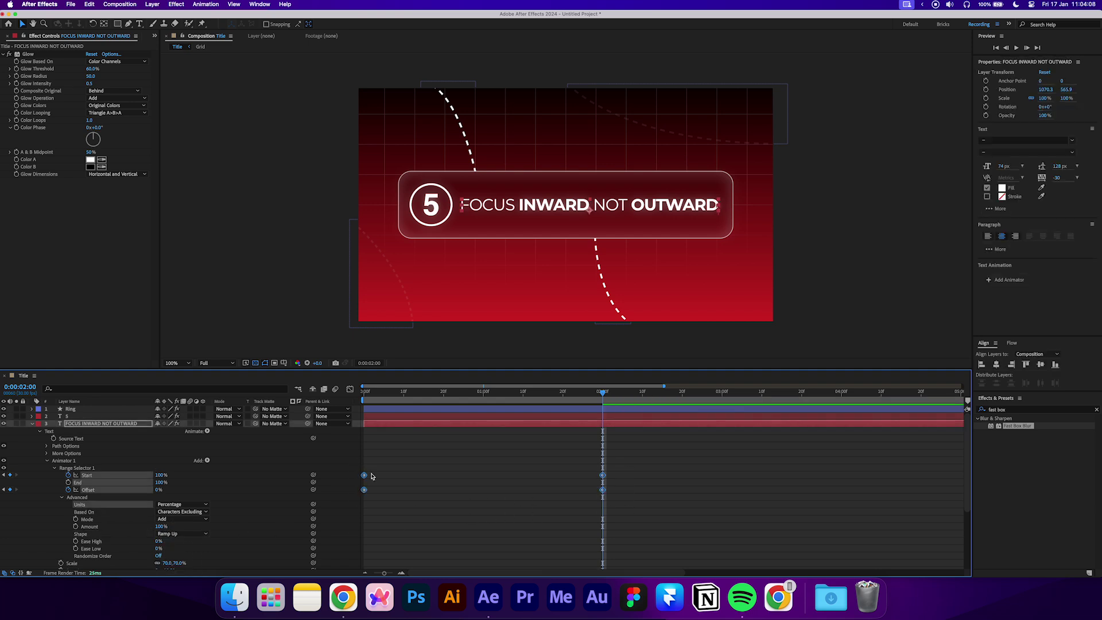
- Easy Ease the title reveal keyframes and lengthen the first keyframe's influence in the Graph Editor
{"action": "right_click", "coordinate": [364, 476]}
{"action": "mouse_move", "coordinate": [436, 531]}
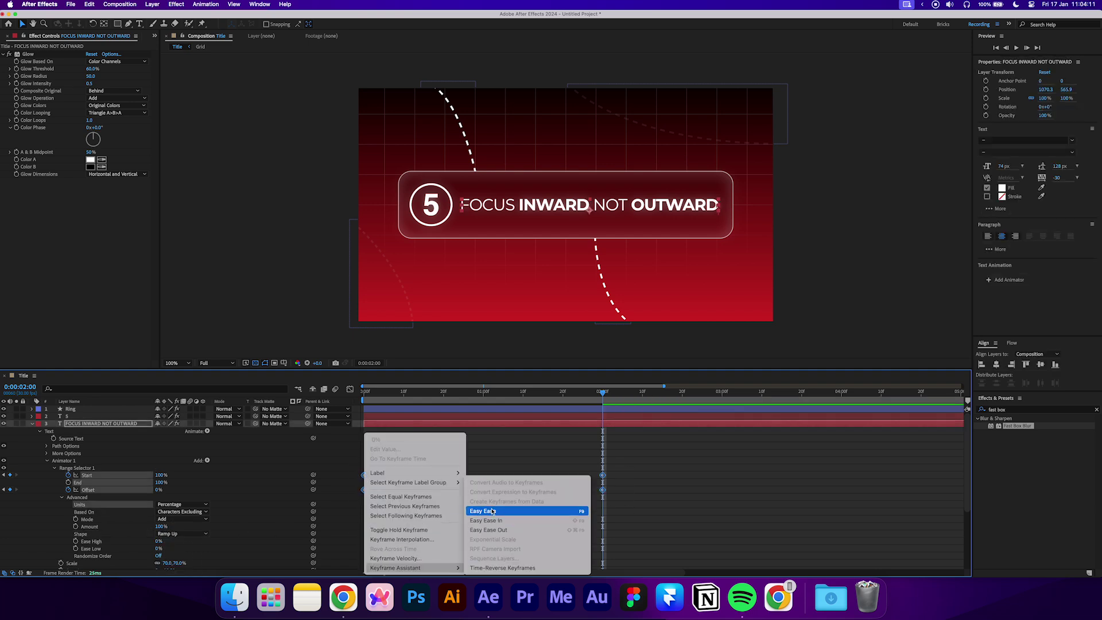
{"action": "left_click", "coordinate": [517, 511]}
{"action": "left_click", "coordinate": [350, 389]}
{"action": "mouse_move", "coordinate": [410, 500]}
{"action": "left_mouse_down"}
{"action": "mouse_move", "coordinate": [361, 532]}
{"action": "mouse_move", "coordinate": [357, 550]}
{"action": "mouse_move", "coordinate": [520, 541]}
{"action": "left_mouse_up"}
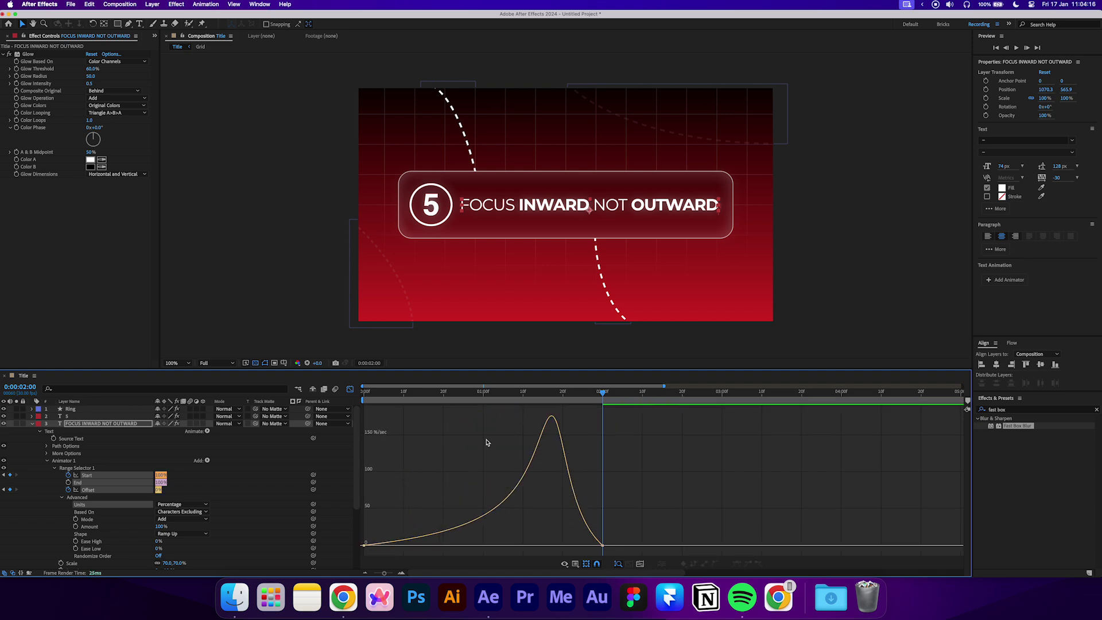
{"action": "key", "text": "space"}
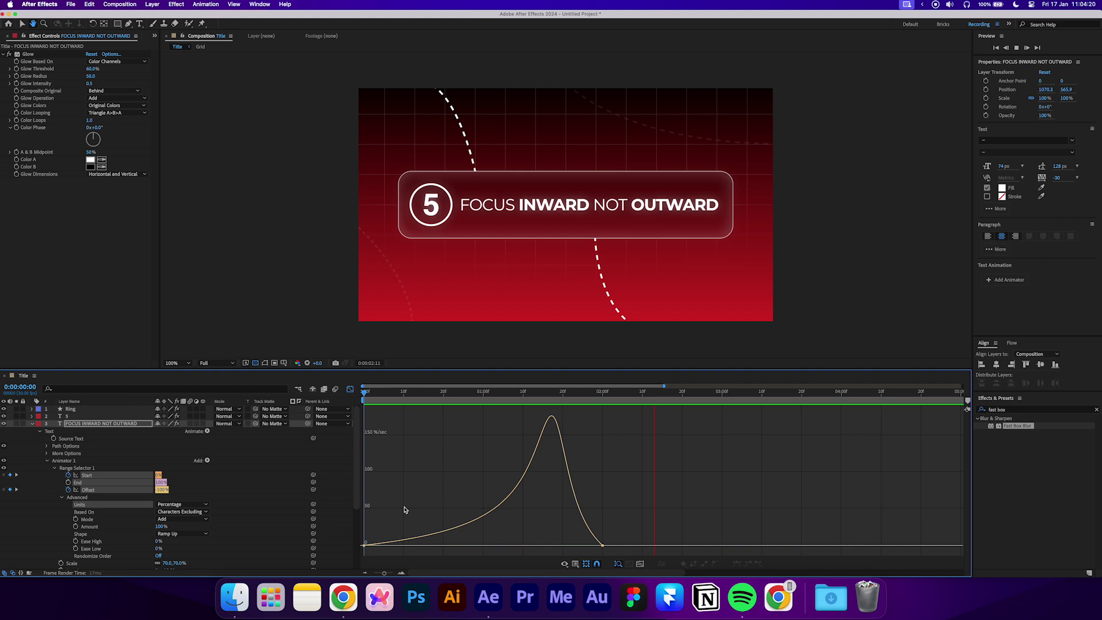
{"action": "left_click_drag", "start_coordinate": [404, 511], "coordinate": [367, 543]}
{"action": "left_click_drag", "start_coordinate": [472, 542], "coordinate": [463, 541]}
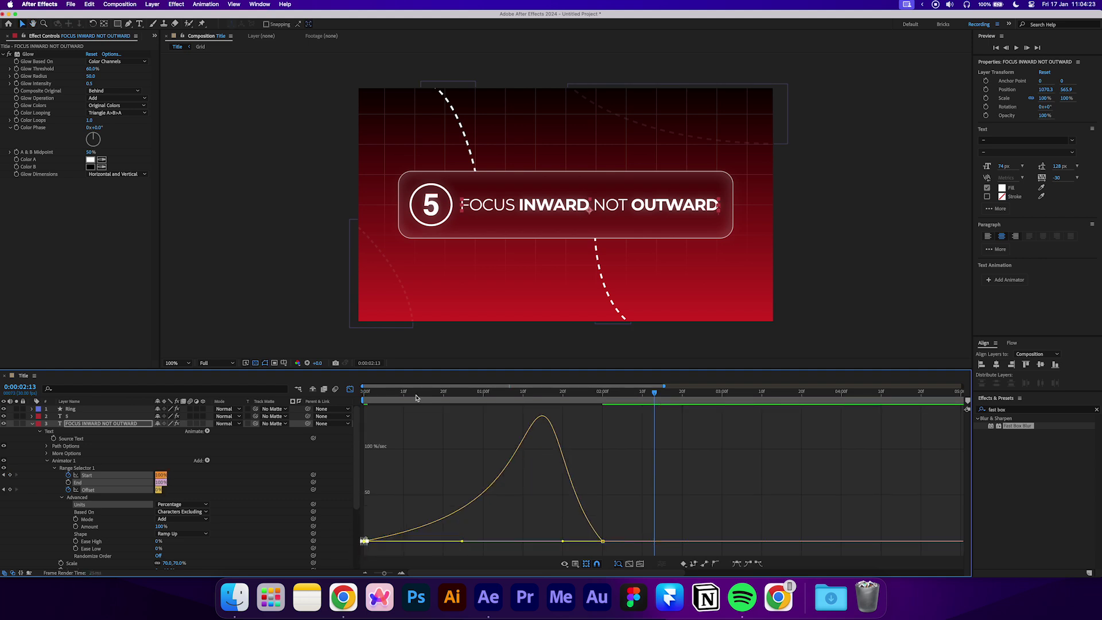
{"action": "key", "text": "space"}
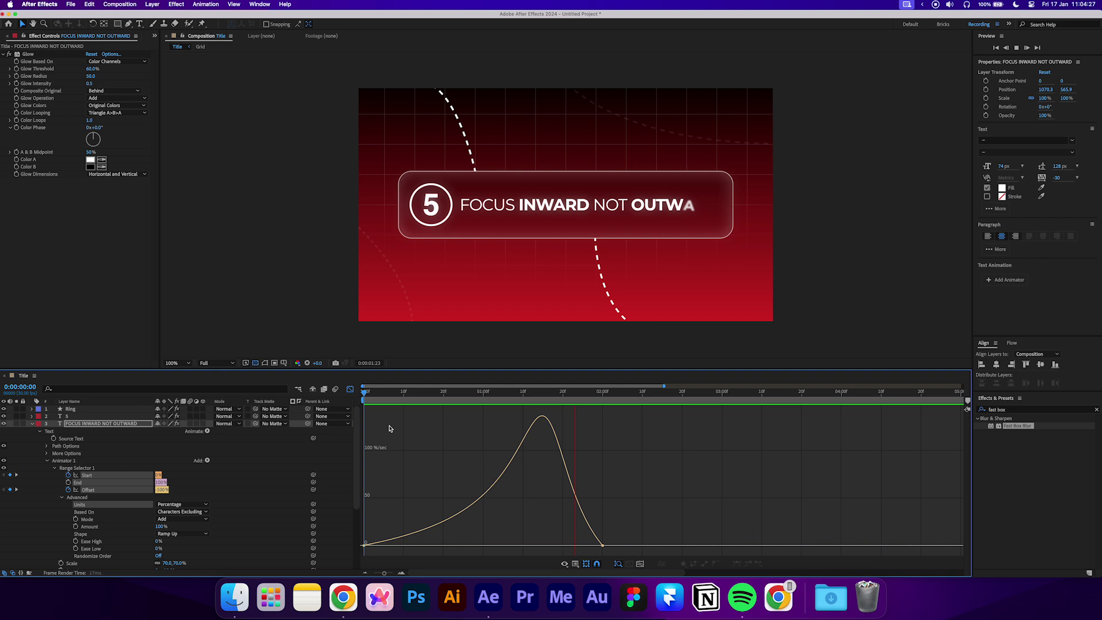
{"action": "left_click", "coordinate": [389, 428]}
{"action": "left_click", "coordinate": [350, 389]}
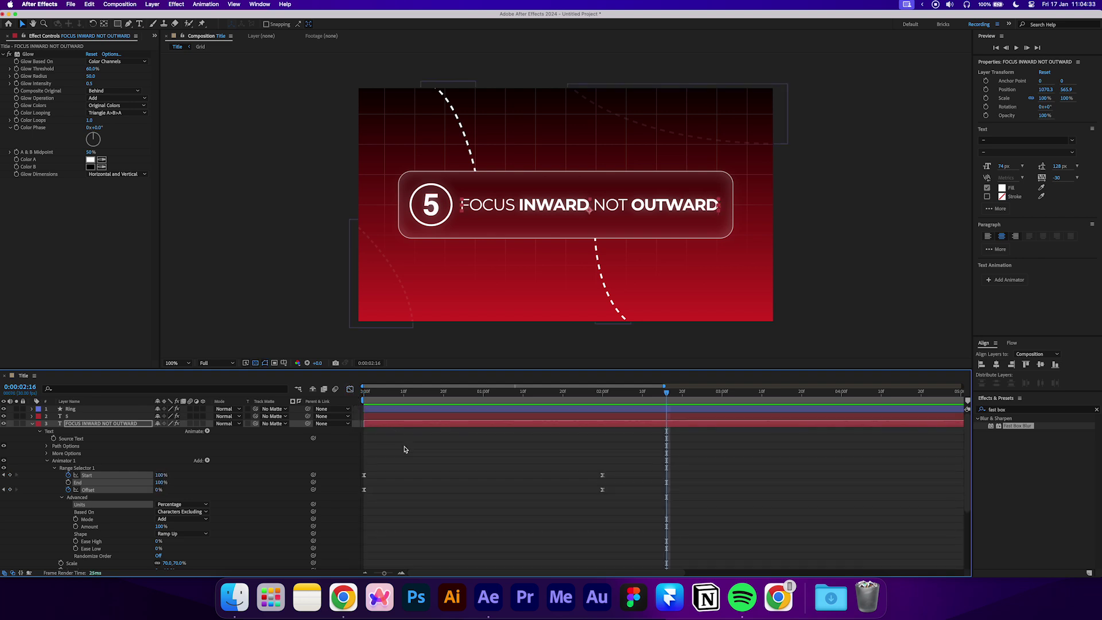
- Shift the title text keyframes to start at frame 10 and preview from the start
{"action": "left_click", "coordinate": [406, 396]}
{"action": "key", "text": "["}
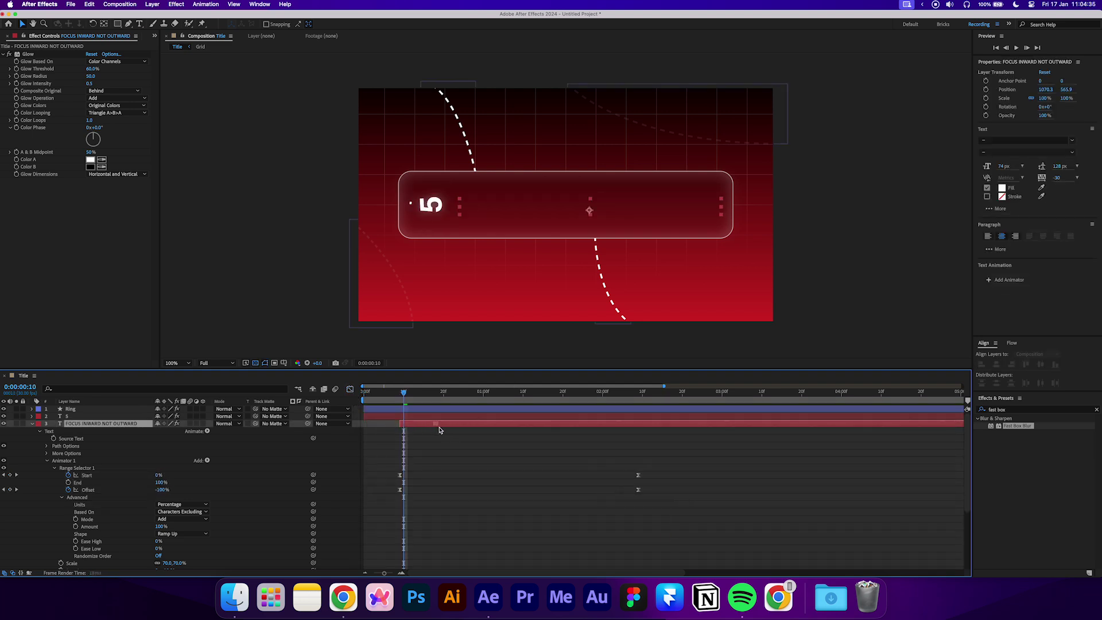
{"action": "left_click", "coordinate": [440, 436]}
{"action": "key", "text": "Home"}
{"action": "key", "text": "space"}
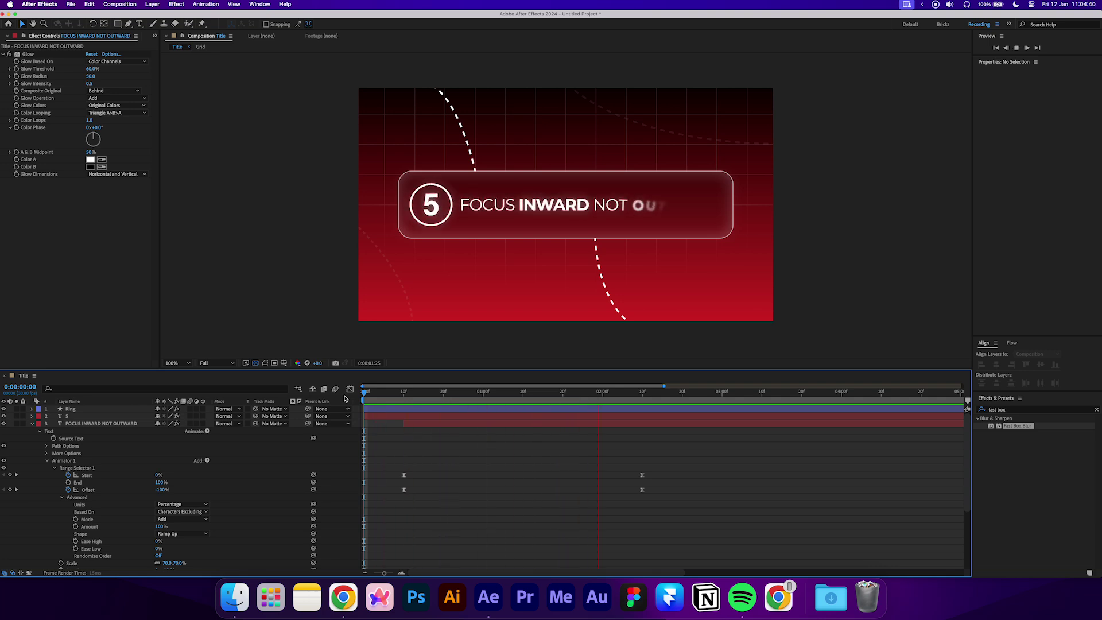
{"action": "key", "text": "space"}
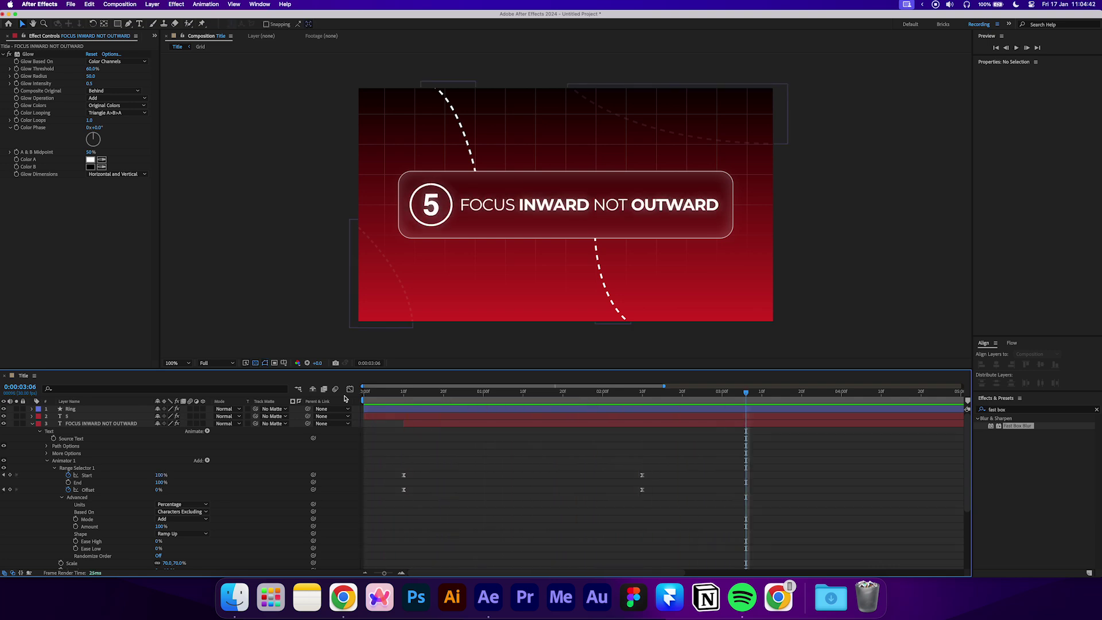
- Pre-compose the top five layers, from Ring down, into a single Text Box layer
{"action": "left_click", "coordinate": [33, 424]}
{"action": "left_click", "coordinate": [70, 408]}
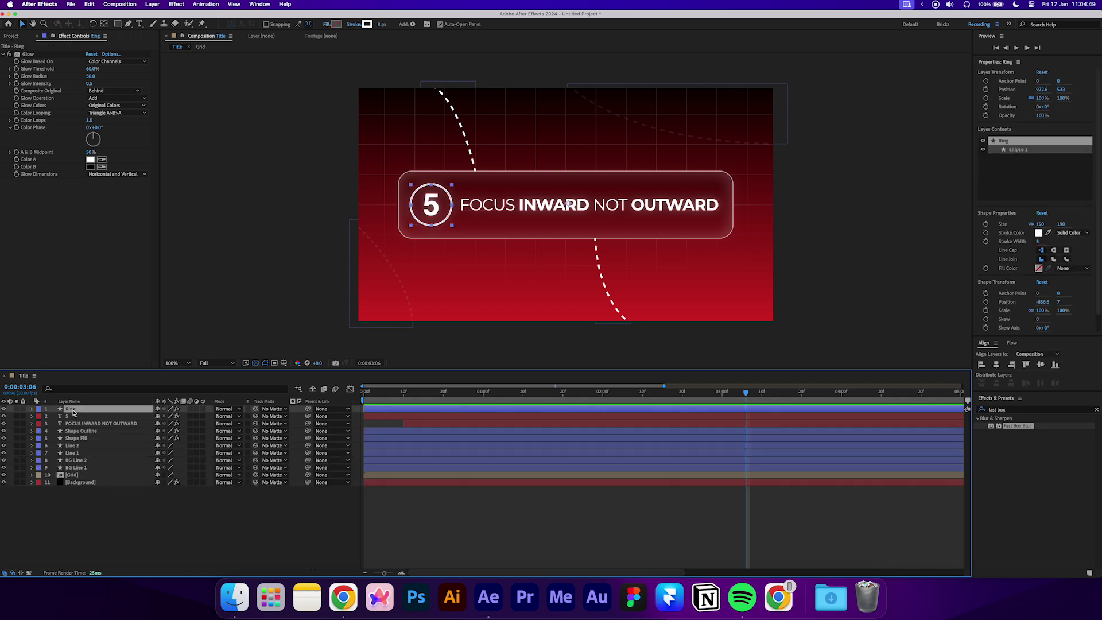
{"action": "left_click", "coordinate": [95, 438], "text": "shift"}
{"action": "right_click", "coordinate": [121, 438]}
{"action": "left_click", "coordinate": [146, 515]}
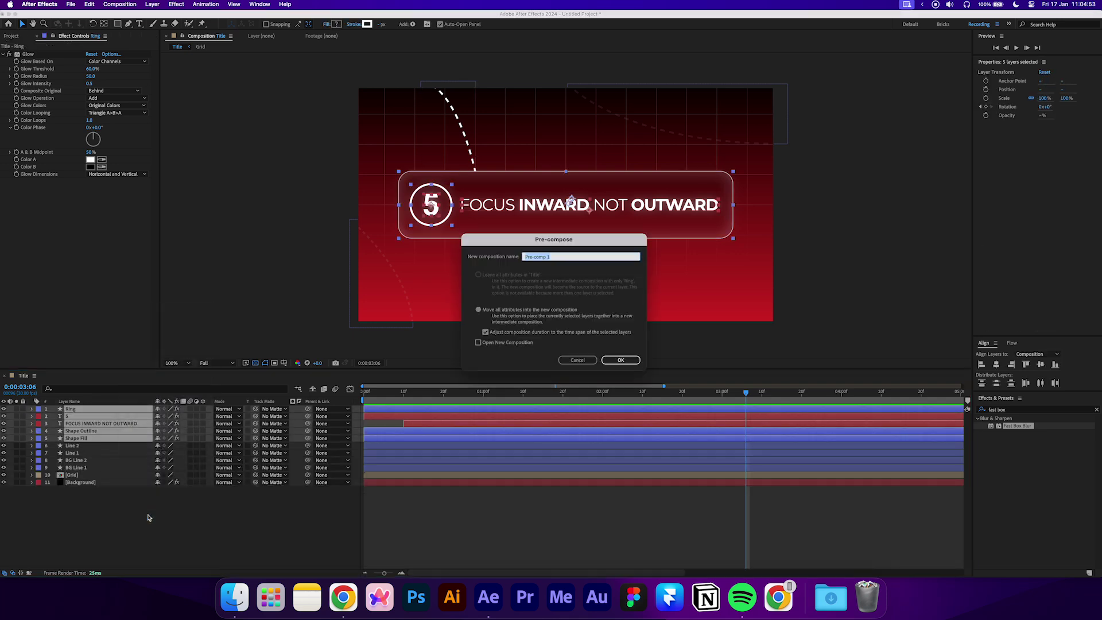
{"action": "type", "text": "Text"}
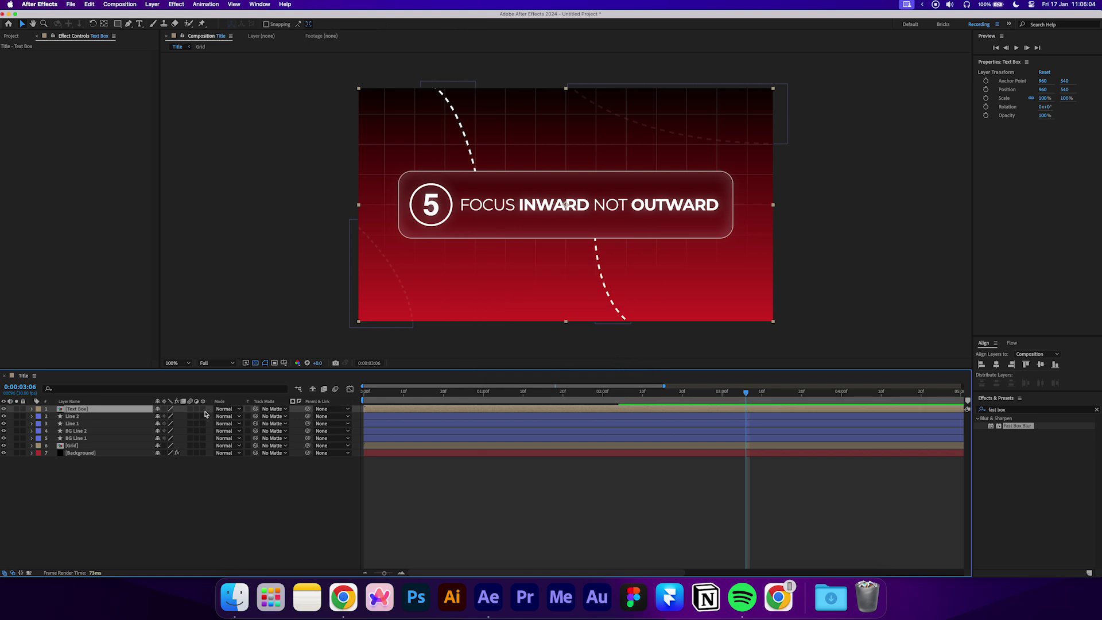
- Make Text Box 3D and keyframe X Rotation -90° and a slight Y Rotation tilt at frame 0
{"action": "left_click", "coordinate": [203, 409]}
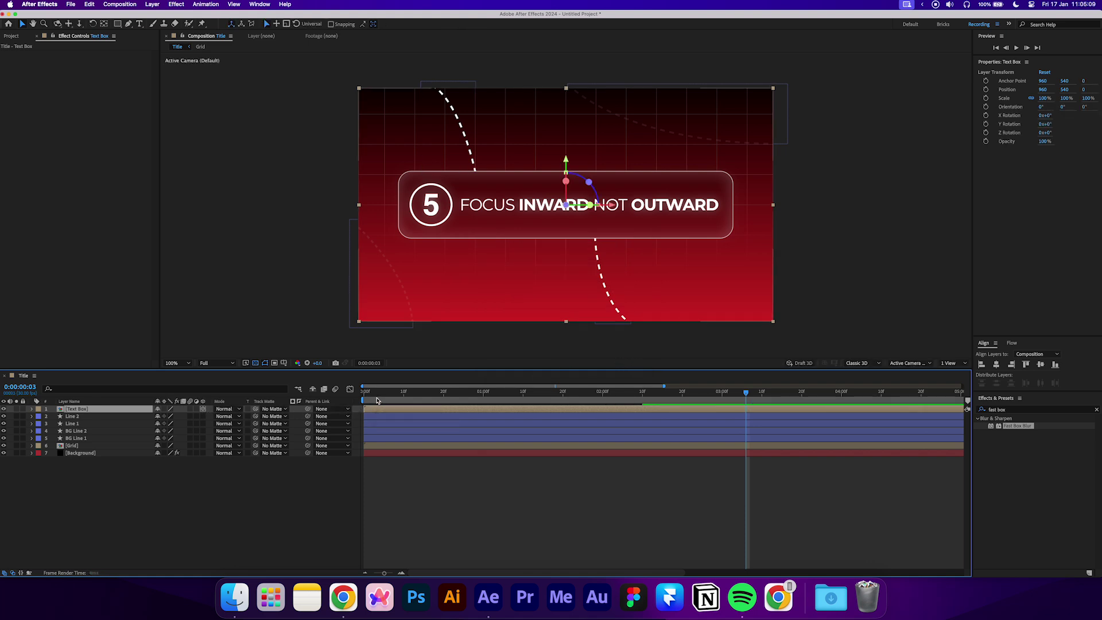
{"action": "key", "text": "Home"}
{"action": "key", "text": "r"}
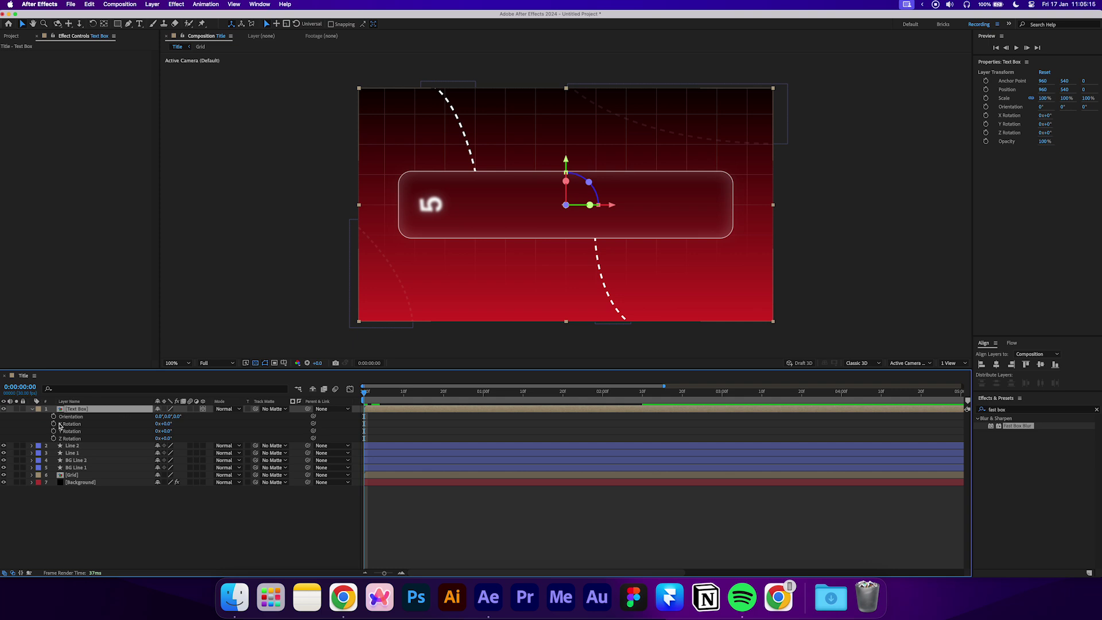
{"action": "left_click", "coordinate": [54, 423]}
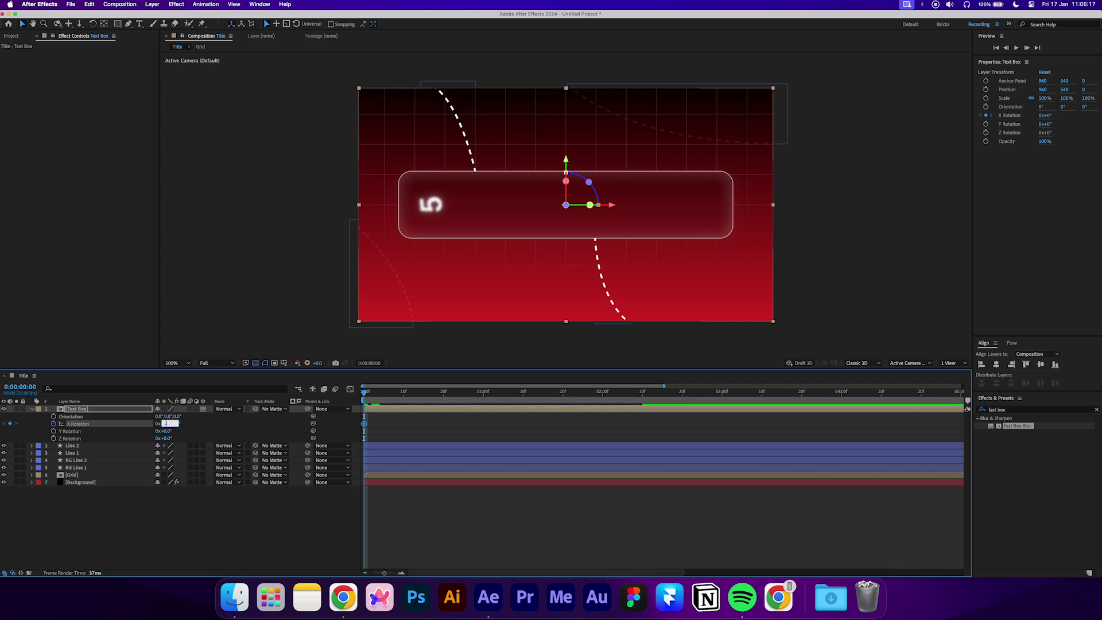
{"action": "key", "text": "Return"}
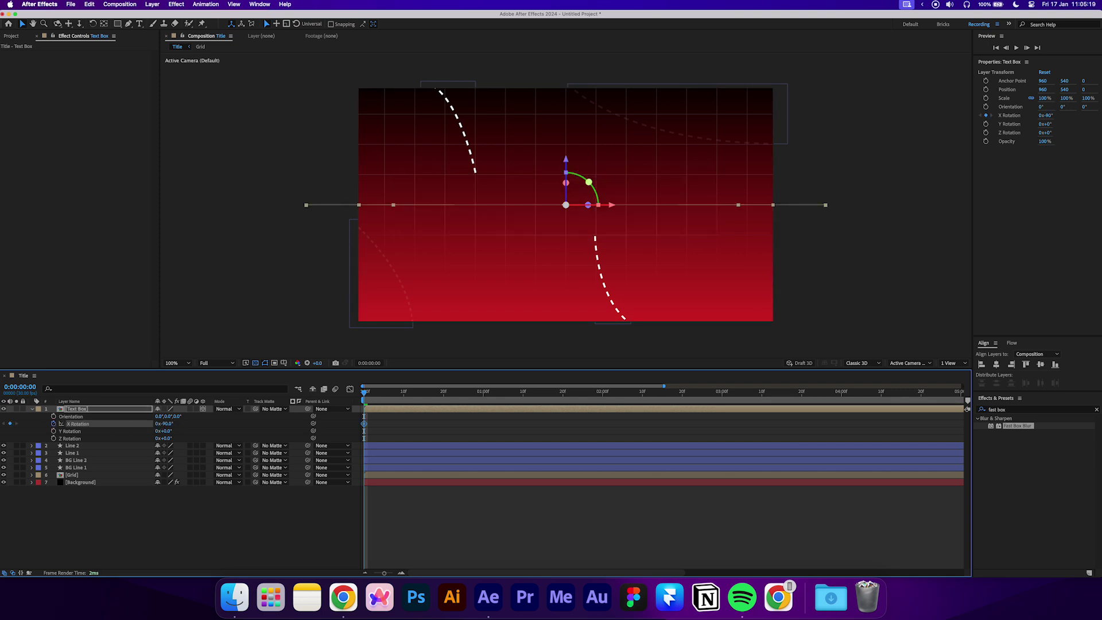
{"action": "left_click", "coordinate": [55, 431]}
{"action": "left_click_drag", "start_coordinate": [167, 435], "coordinate": [168, 437]}
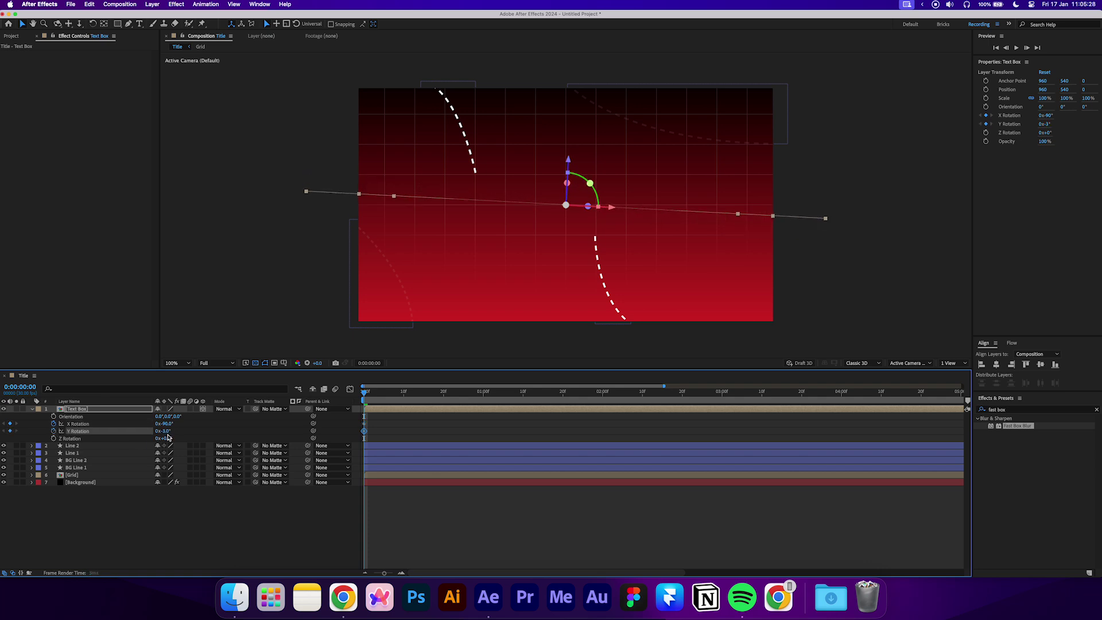
- At 1 second, set the Text Box's X Rotation to 0
{"action": "left_click_drag", "start_coordinate": [447, 395], "coordinate": [483, 396]}
{"action": "left_click", "coordinate": [188, 429]}
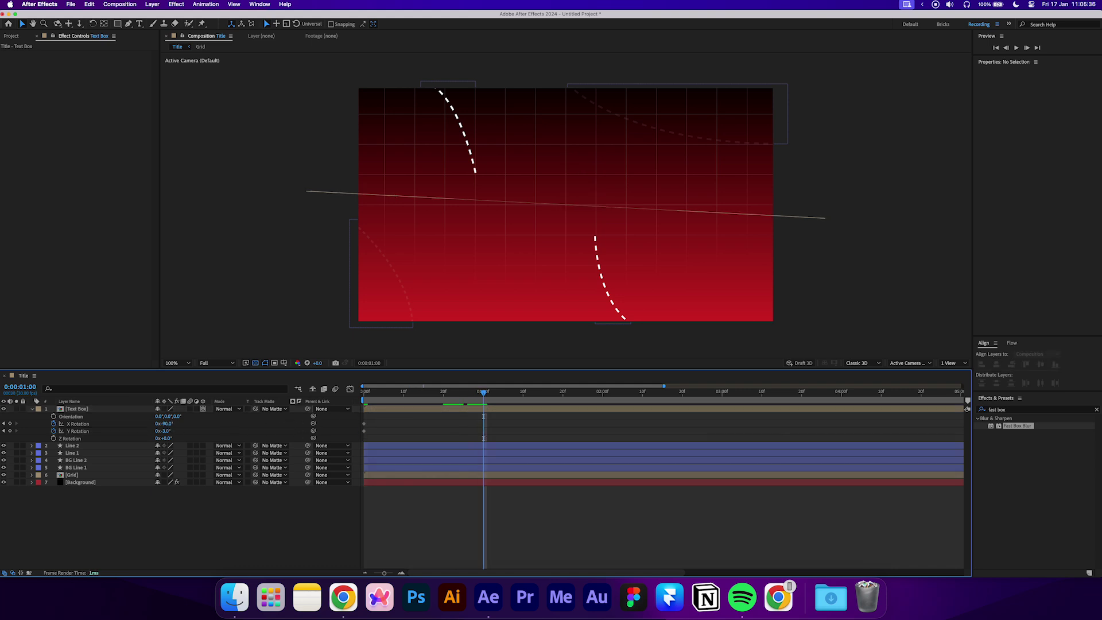
{"action": "type", "text": "0"}
{"action": "key", "text": "Return"}
- Set Y Rotation to 0 at 1 second and Easy Ease all the rotation keyframes
{"action": "type", "text": "0"}
{"action": "key", "text": "Return"}
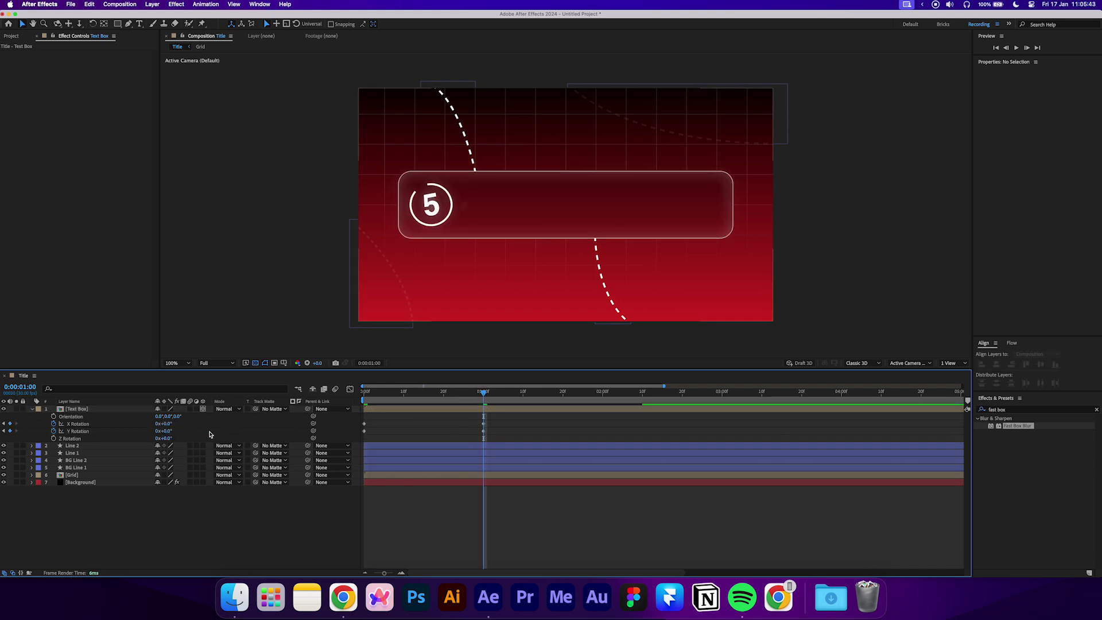
{"action": "left_click_drag", "start_coordinate": [506, 425], "coordinate": [360, 434]}
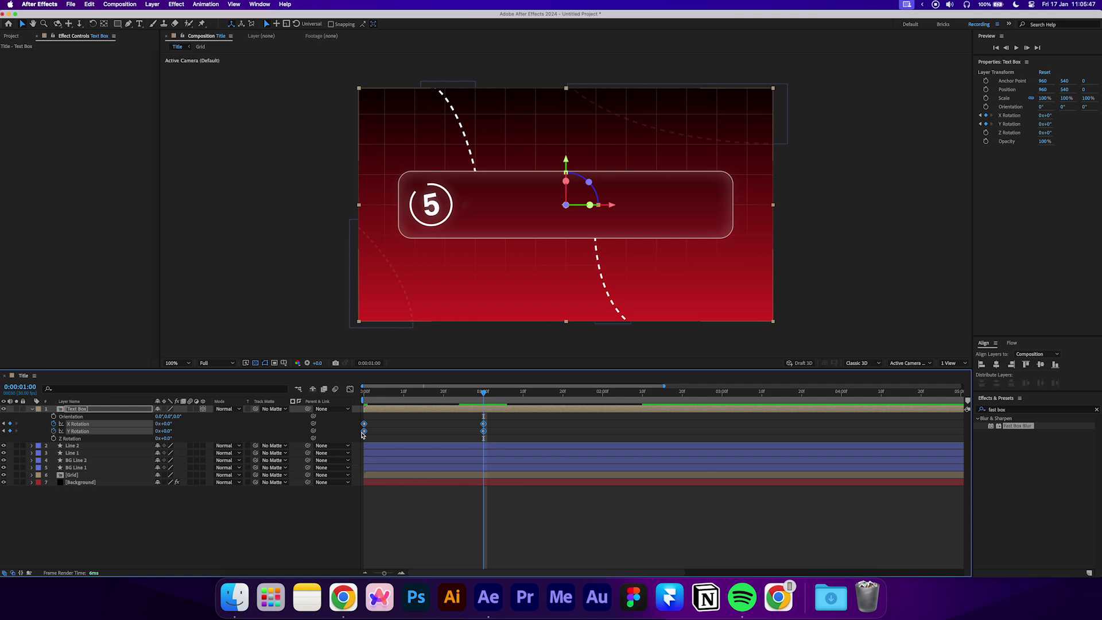
{"action": "right_click", "coordinate": [364, 431]}
{"action": "mouse_move", "coordinate": [413, 566]}
{"action": "left_click", "coordinate": [507, 520]}
- Stretch the rotation speed influence into a symmetric bell curve and preview the flip-up
{"action": "left_click", "coordinate": [350, 388]}
{"action": "left_click_drag", "start_coordinate": [417, 511], "coordinate": [397, 542]}
{"action": "left_click_drag", "start_coordinate": [504, 532], "coordinate": [451, 542]}
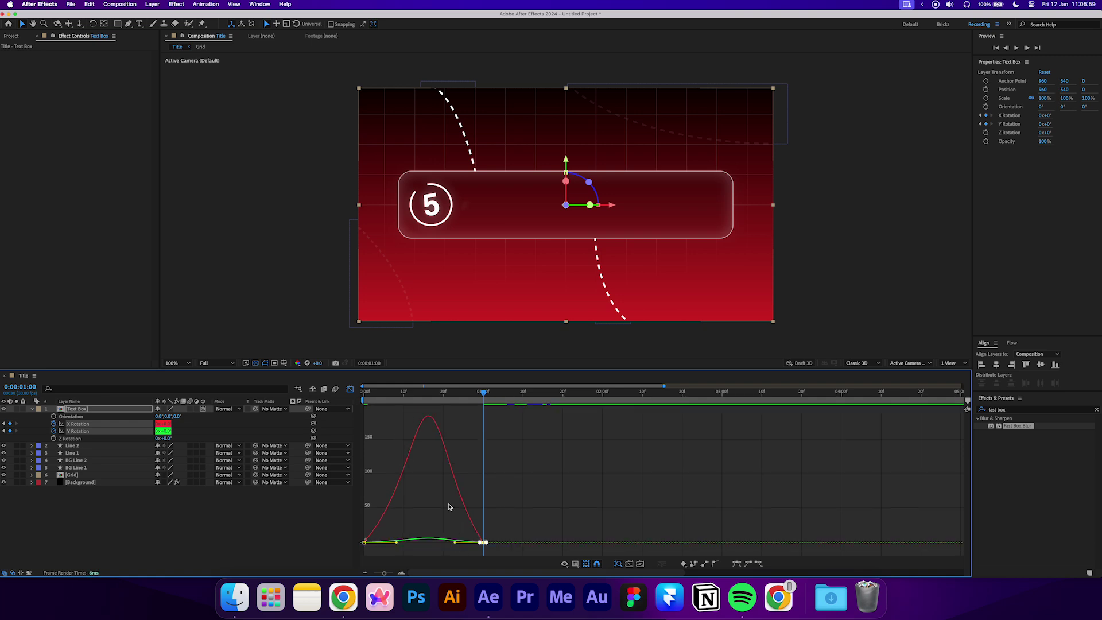
{"action": "left_click", "coordinate": [419, 393]}
{"action": "key", "text": "space"}
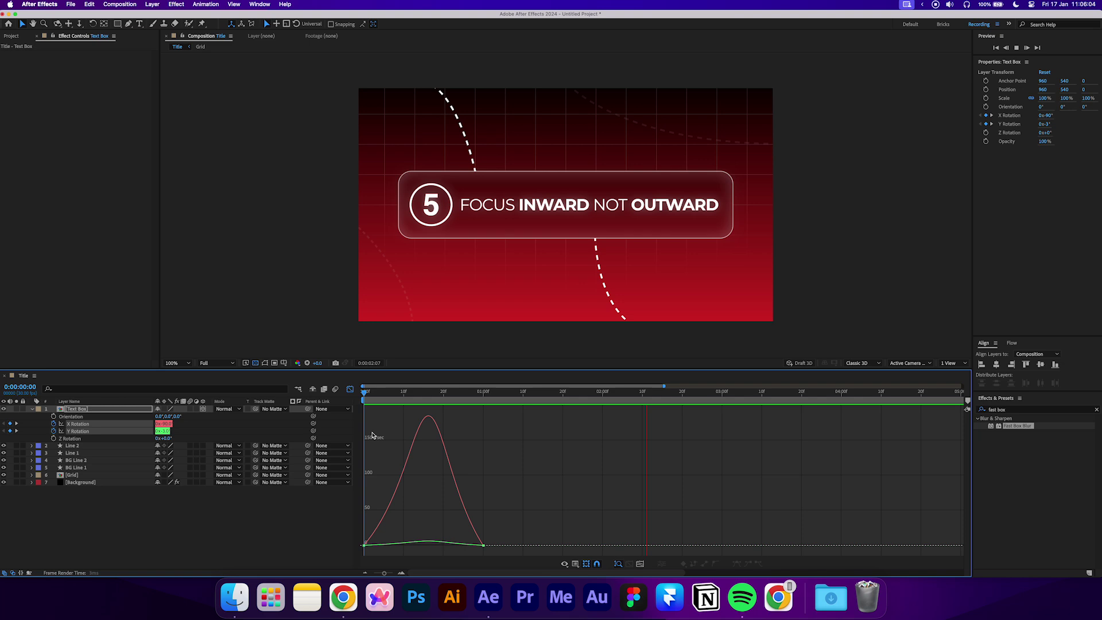
{"action": "key", "text": "space"}
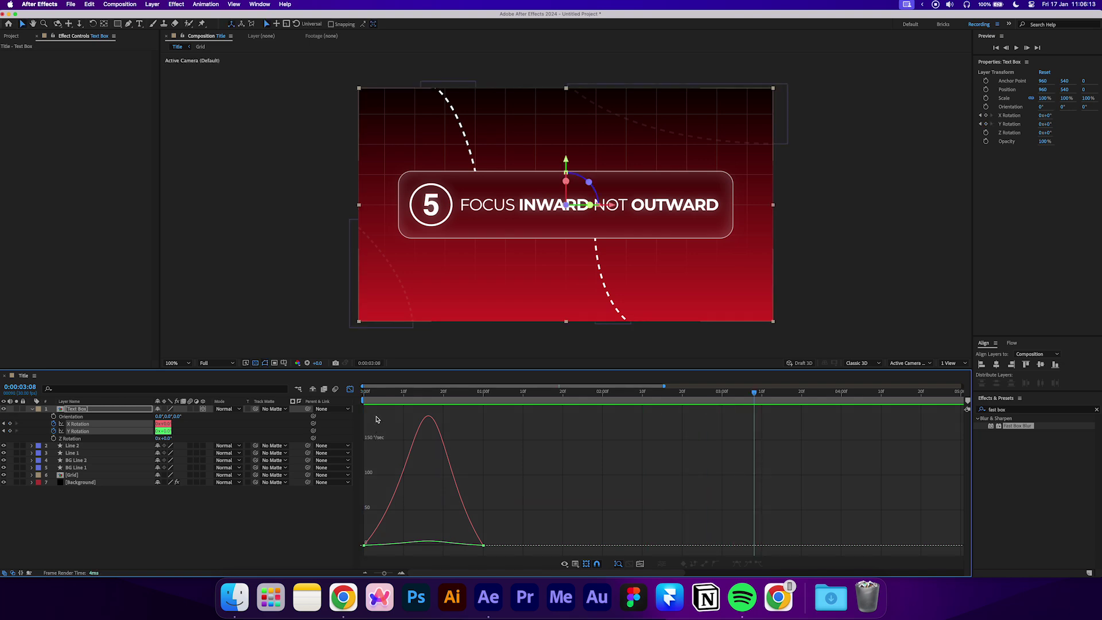
{"action": "left_click_drag", "start_coordinate": [376, 403], "coordinate": [338, 399]}
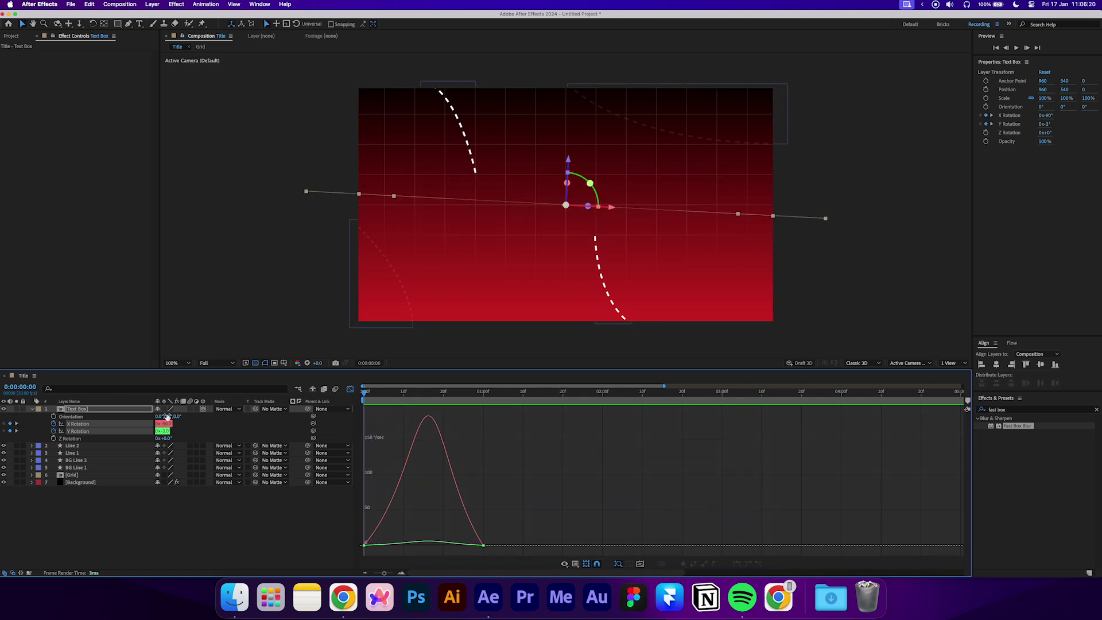
- Keyframe the Text Box at Opacity 0% and Scale 70% on the first frame
{"action": "left_click", "coordinate": [123, 412]}
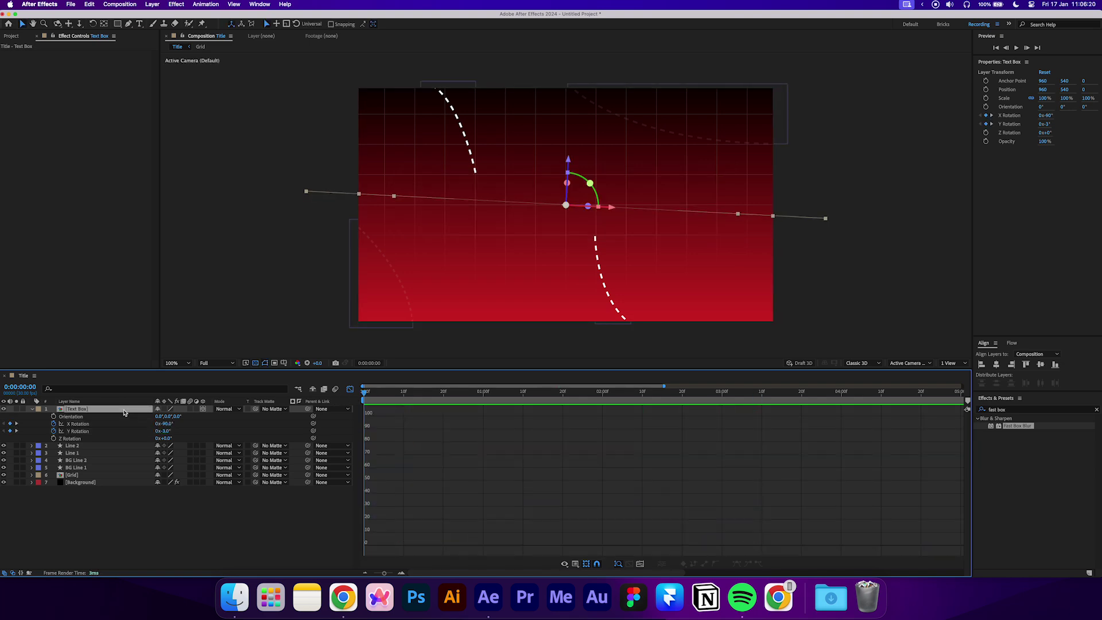
{"action": "key", "text": "t"}
{"action": "left_click", "coordinate": [53, 416]}
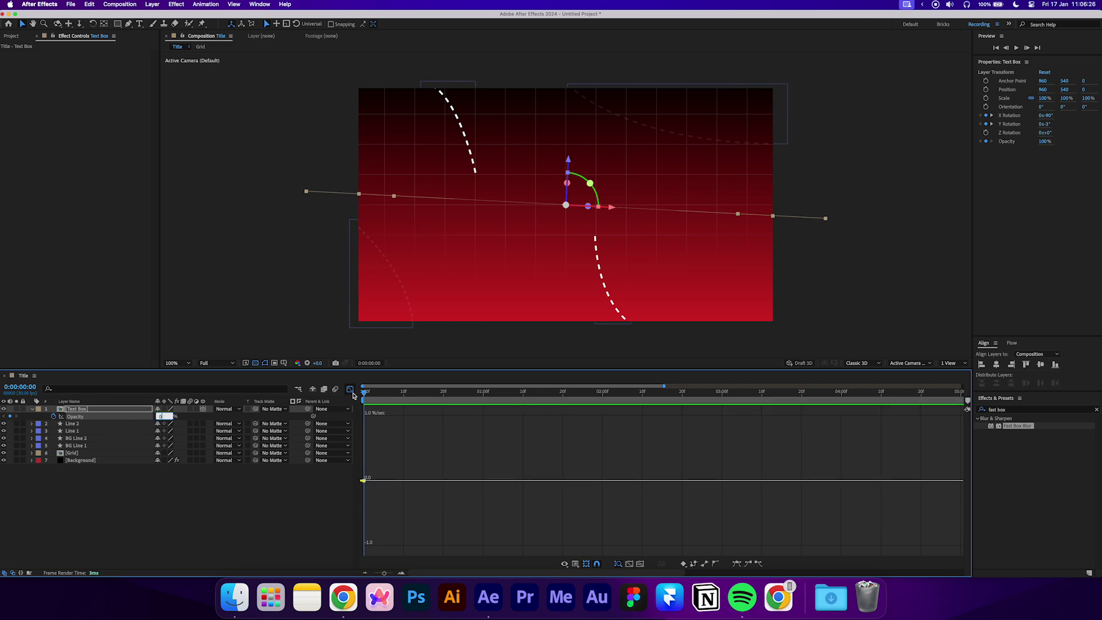
{"action": "left_click", "coordinate": [350, 390]}
{"action": "left_click", "coordinate": [196, 469]}
{"action": "left_click", "coordinate": [97, 410]}
{"action": "key", "text": "s"}
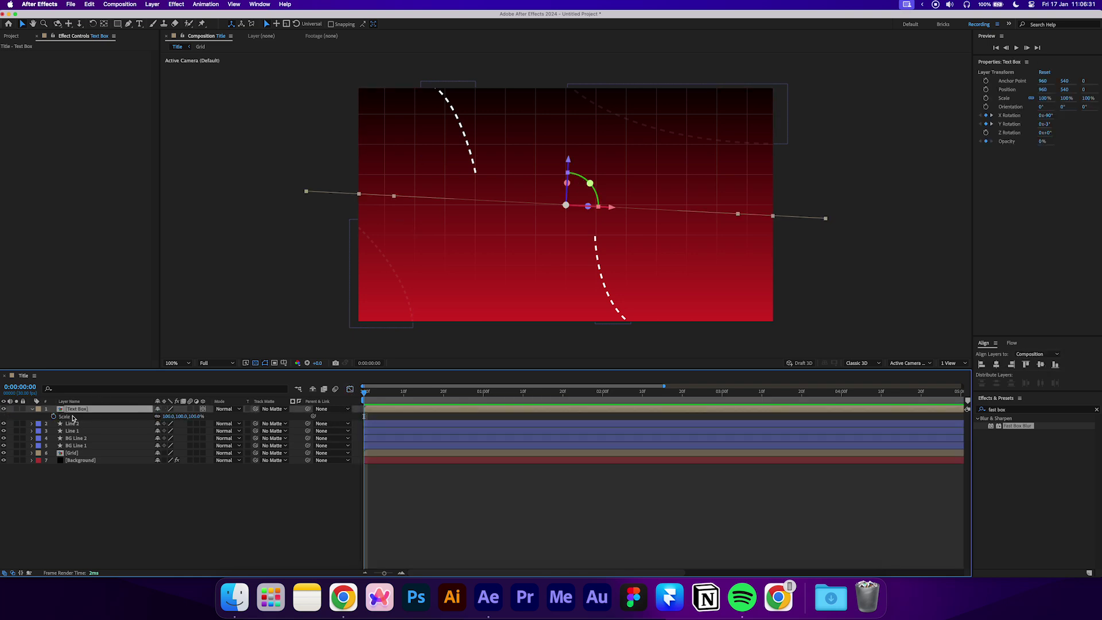
{"action": "left_click", "coordinate": [54, 417]}
{"action": "left_click", "coordinate": [168, 416]}
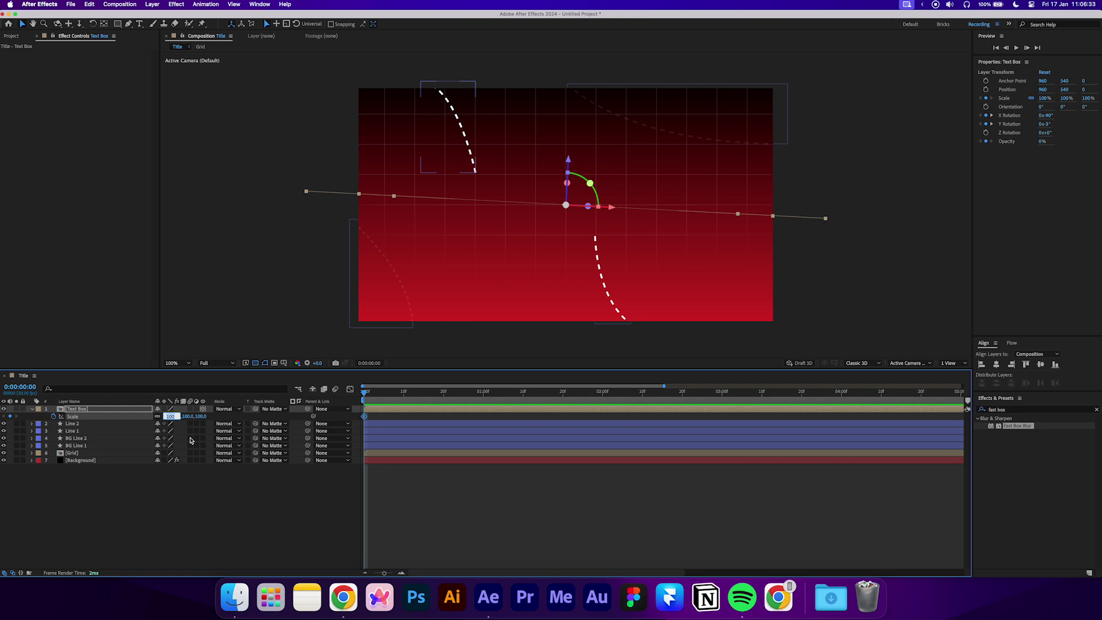
{"action": "type", "text": "70"}
{"action": "left_click", "coordinate": [211, 489]}
- Raise Opacity to 100% at frame 20 and Scale to 100% at 2:20
{"action": "left_click_drag", "start_coordinate": [364, 391], "coordinate": [443, 408]}
{"action": "left_click", "coordinate": [113, 411]}
{"action": "key", "text": "t"}
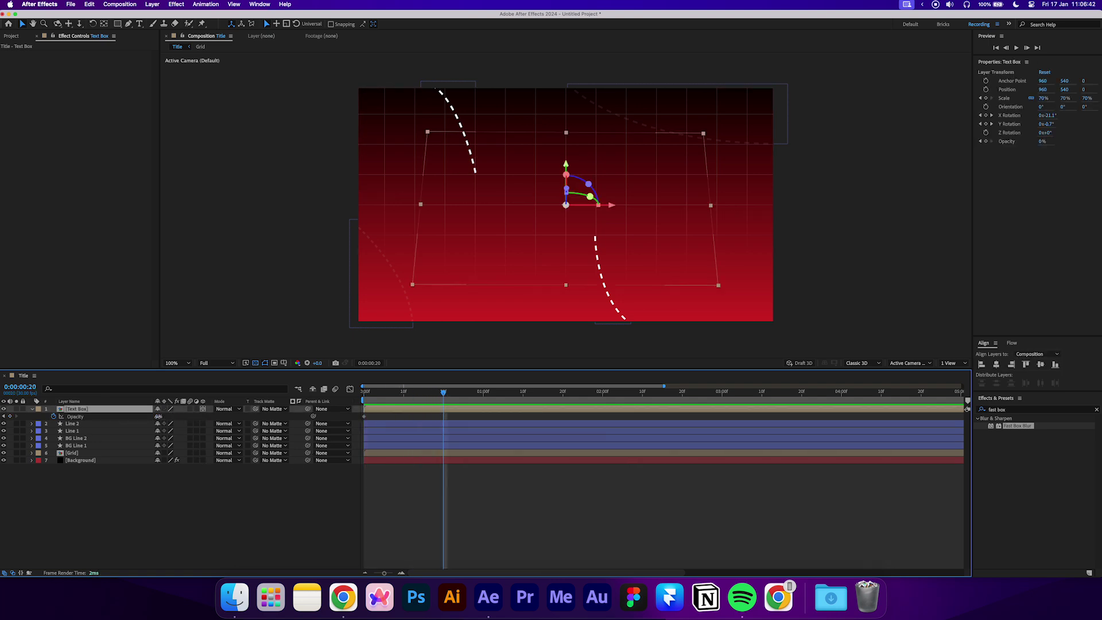
{"action": "left_click_drag", "start_coordinate": [158, 415], "coordinate": [206, 416]}
{"action": "key", "text": "space"}
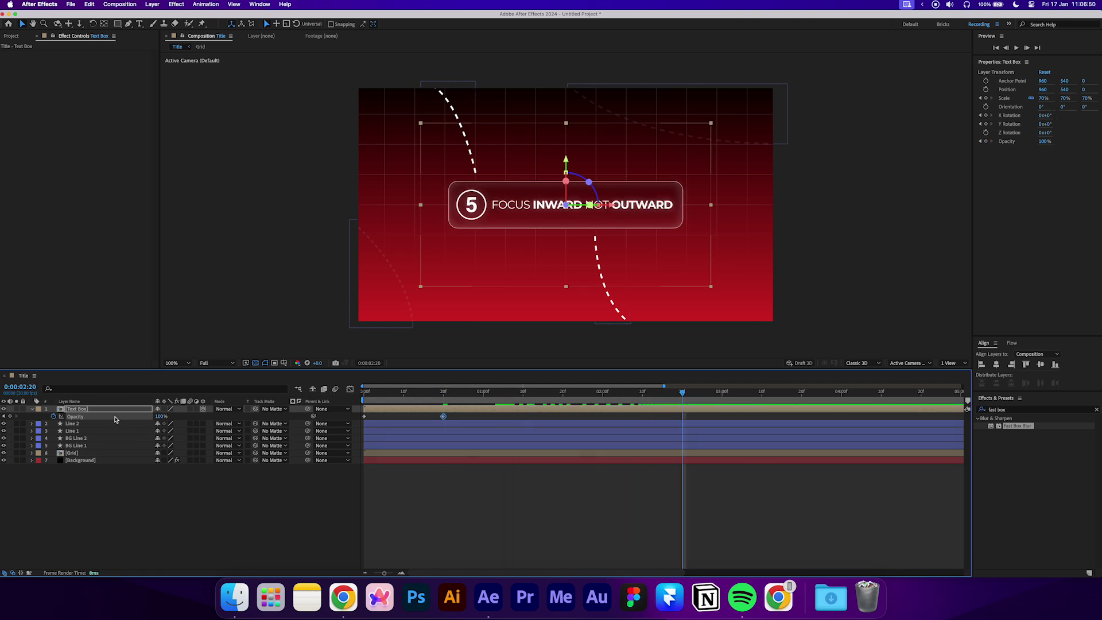
{"action": "key", "text": "s"}
{"action": "left_click", "coordinate": [167, 416]}
{"action": "type", "text": "1"}
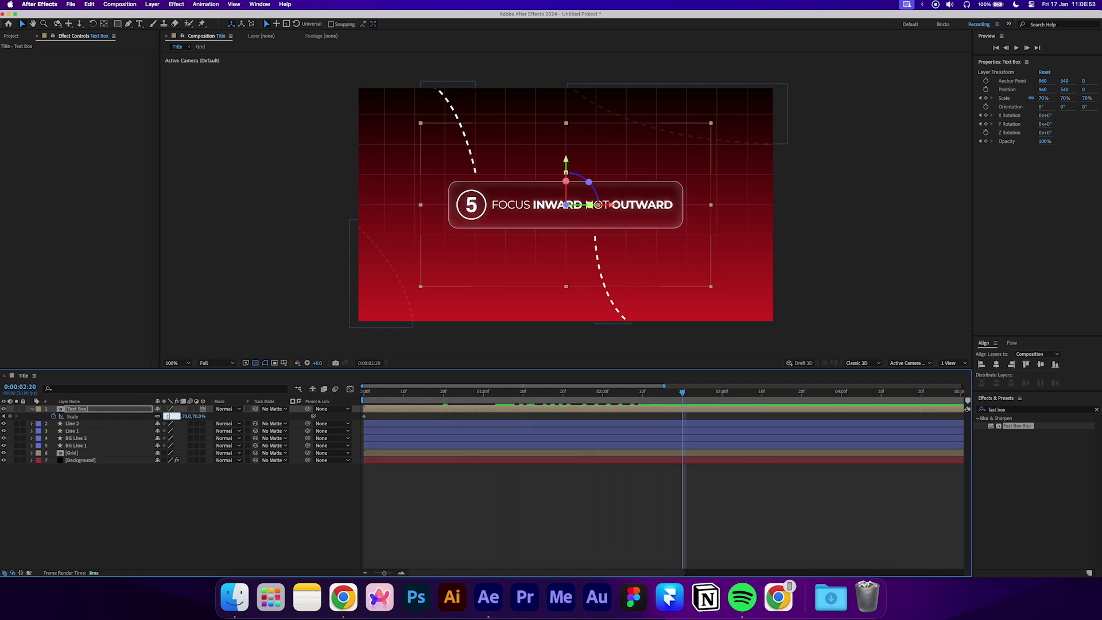
{"action": "type", "text": "00"}
{"action": "left_click", "coordinate": [417, 491]}
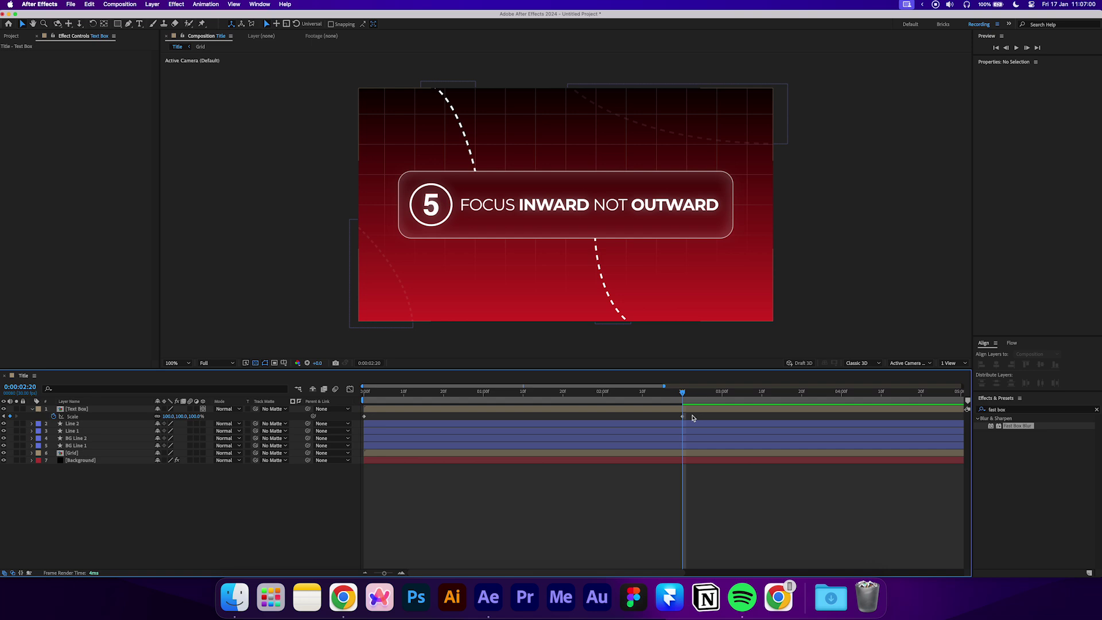
- Easy Ease both Scale keyframes and drag their influence to sharpen the speed peak
{"action": "left_click_drag", "start_coordinate": [693, 413], "coordinate": [350, 431]}
{"action": "right_click", "coordinate": [364, 425]}
{"action": "mouse_move", "coordinate": [402, 552]}
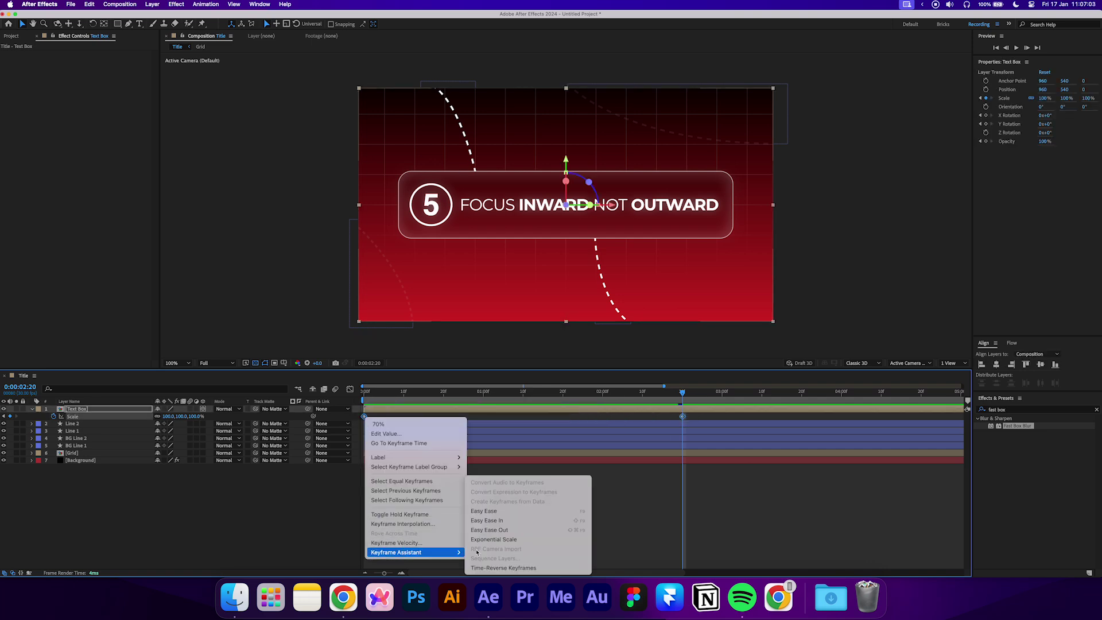
{"action": "left_click", "coordinate": [517, 510]}
{"action": "left_click", "coordinate": [350, 389]}
{"action": "left_click_drag", "start_coordinate": [394, 531], "coordinate": [502, 547]}
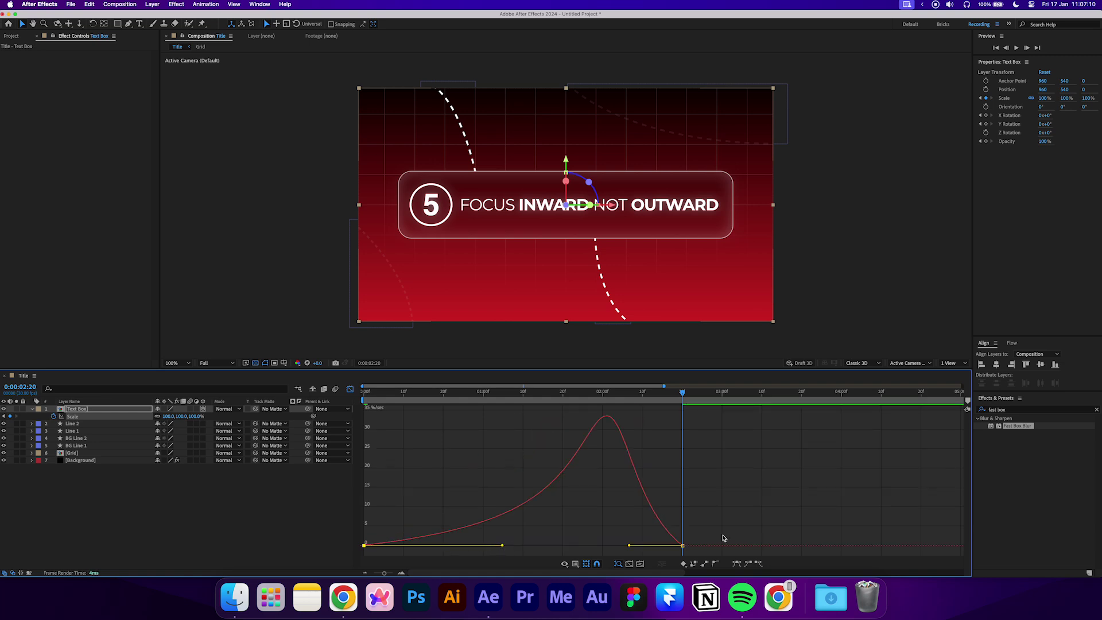
{"action": "left_click_drag", "start_coordinate": [629, 546], "coordinate": [507, 547]}
{"action": "left_click", "coordinate": [492, 524]}
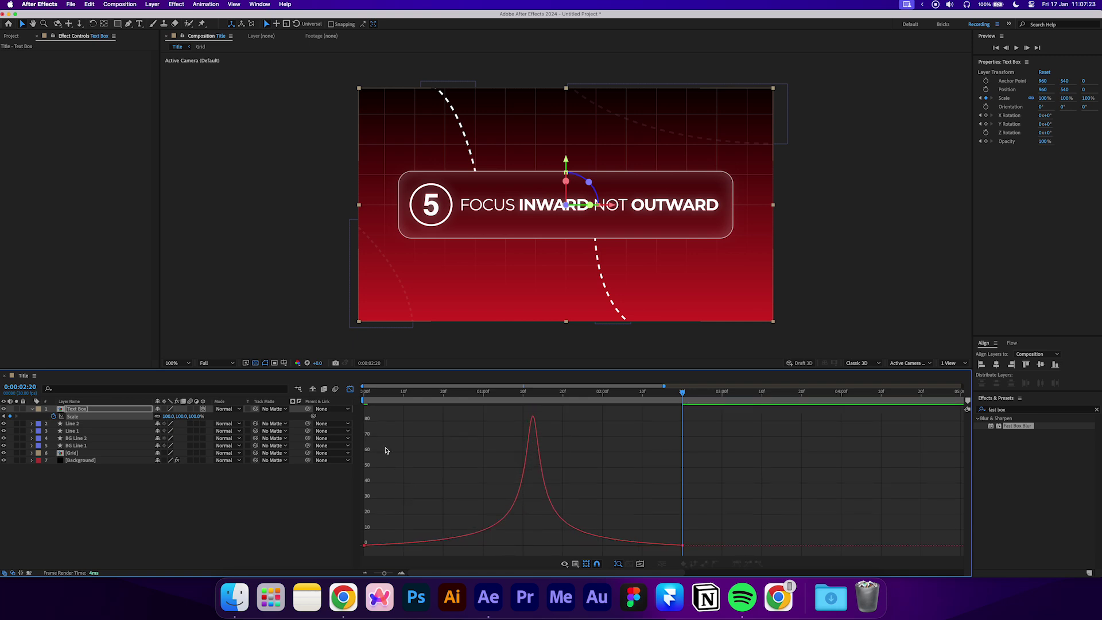
- Slide the Text Box animation to start at frame 10 and preview from the start
{"action": "left_click", "coordinate": [350, 389]}
{"action": "left_click", "coordinate": [404, 393]}
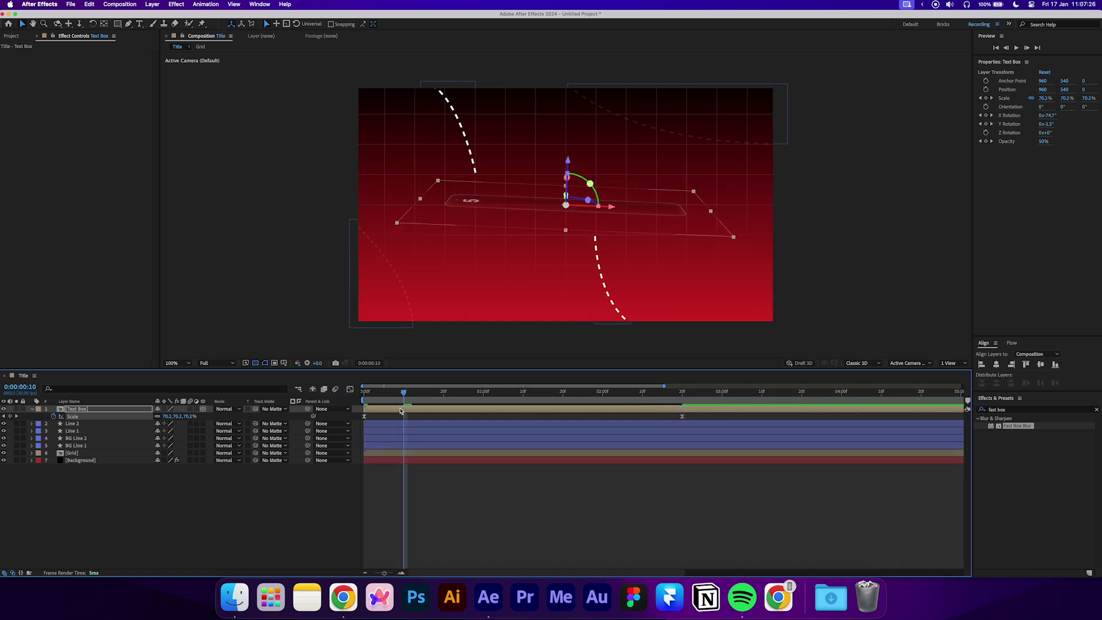
{"action": "left_click_drag", "start_coordinate": [434, 413], "coordinate": [438, 414]}
{"action": "left_click", "coordinate": [441, 471]}
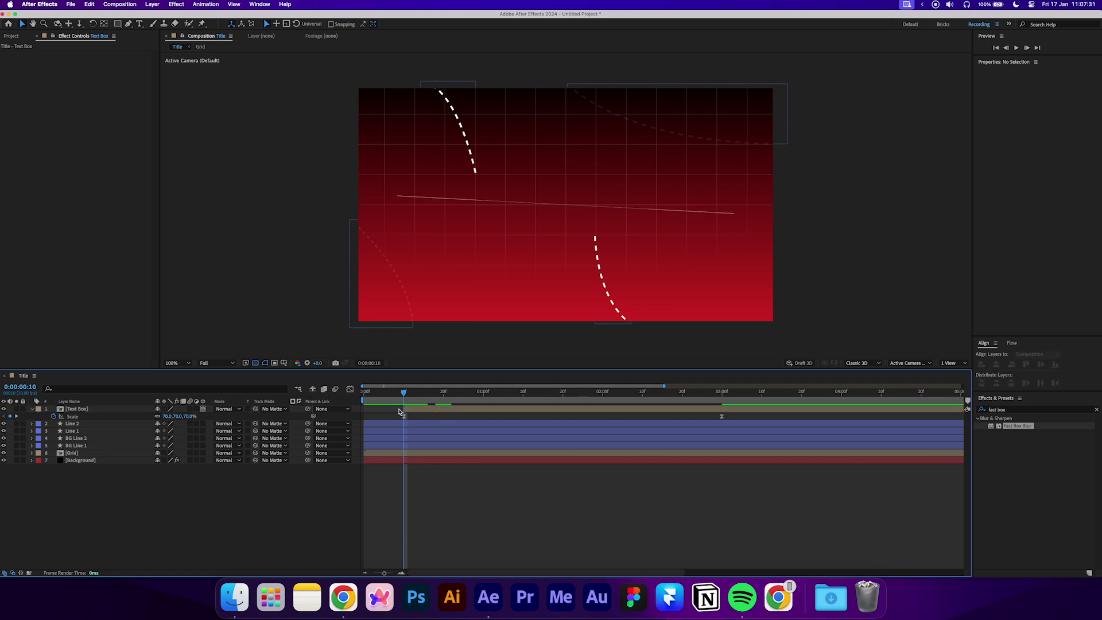
{"action": "key", "text": "Home"}
{"action": "key", "text": "space"}
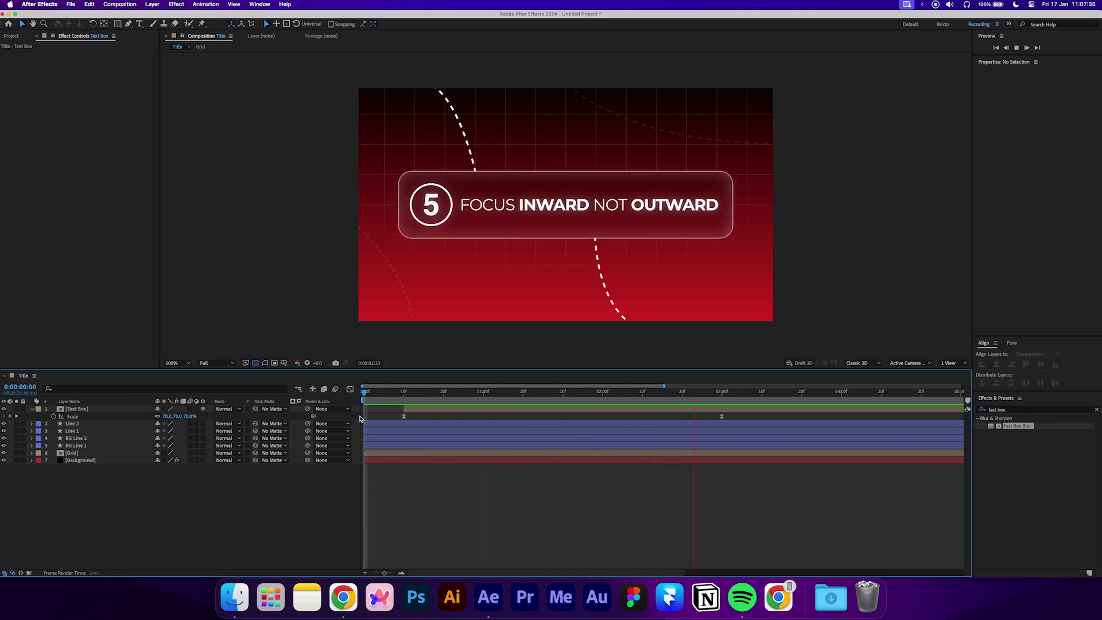
{"action": "key", "text": "space"}
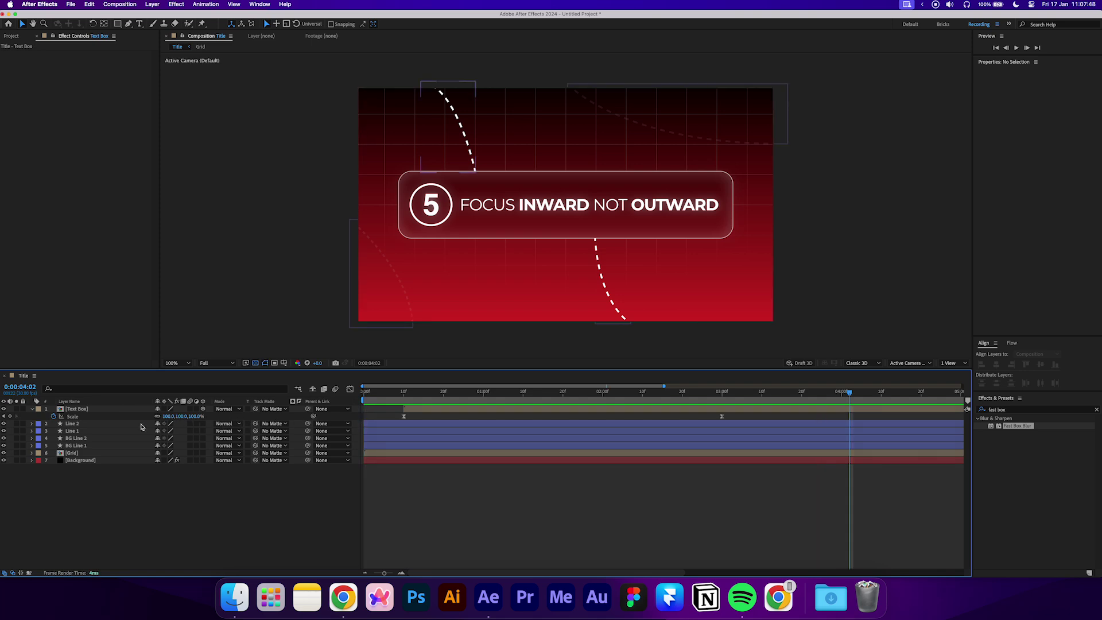
- Add Trim Paths to Line 1 and expose its Start, End and Offset values
{"action": "left_click", "coordinate": [86, 430]}
{"action": "left_click", "coordinate": [31, 431]}
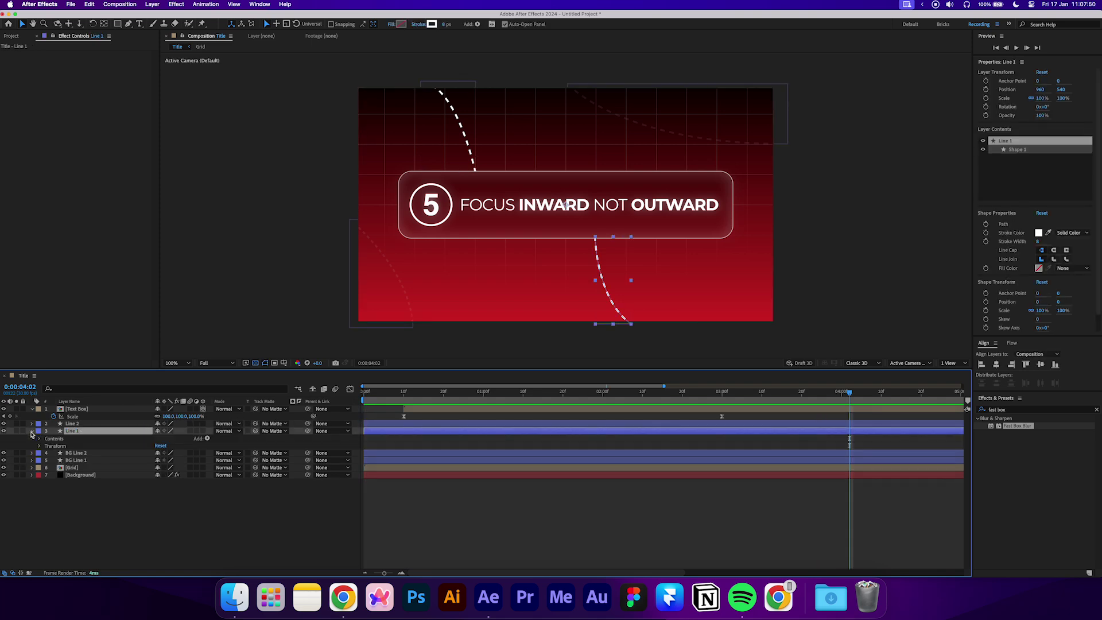
{"action": "left_click", "coordinate": [207, 439]}
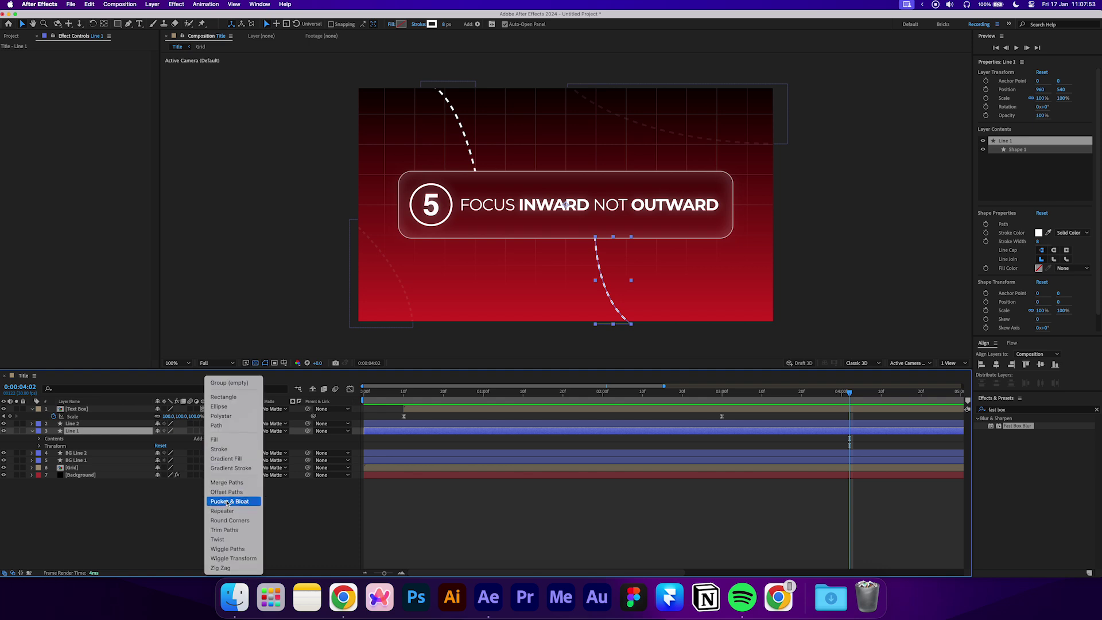
{"action": "left_click", "coordinate": [229, 529]}
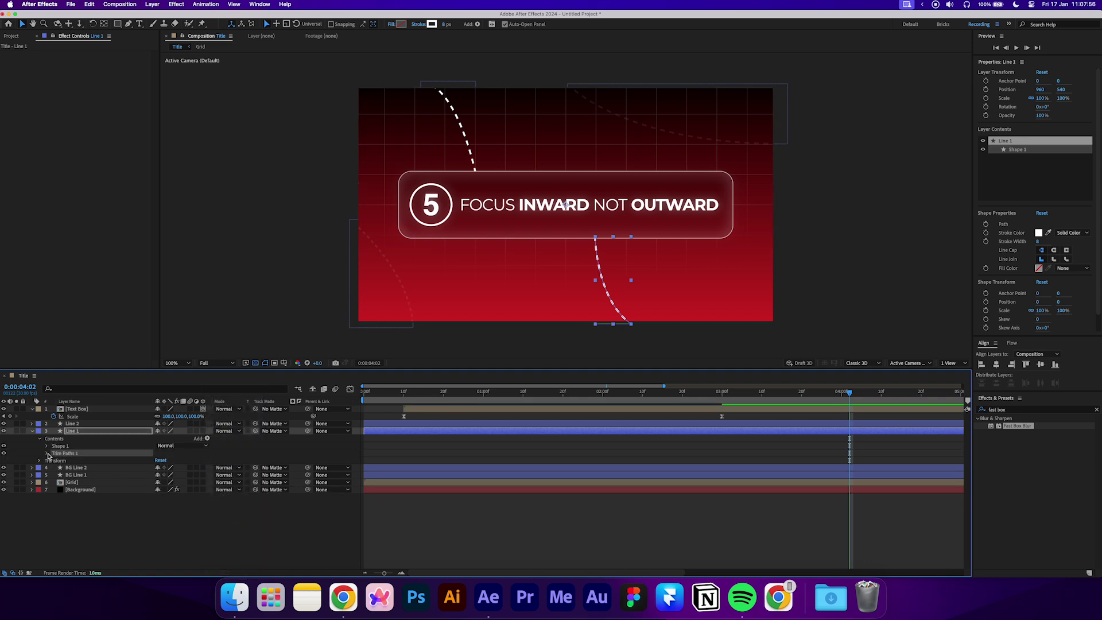
{"action": "left_click", "coordinate": [47, 453]}
- Keyframe Trim Paths End from 0% at 0:00 to 100% at 1:10
{"action": "key", "text": "Home"}
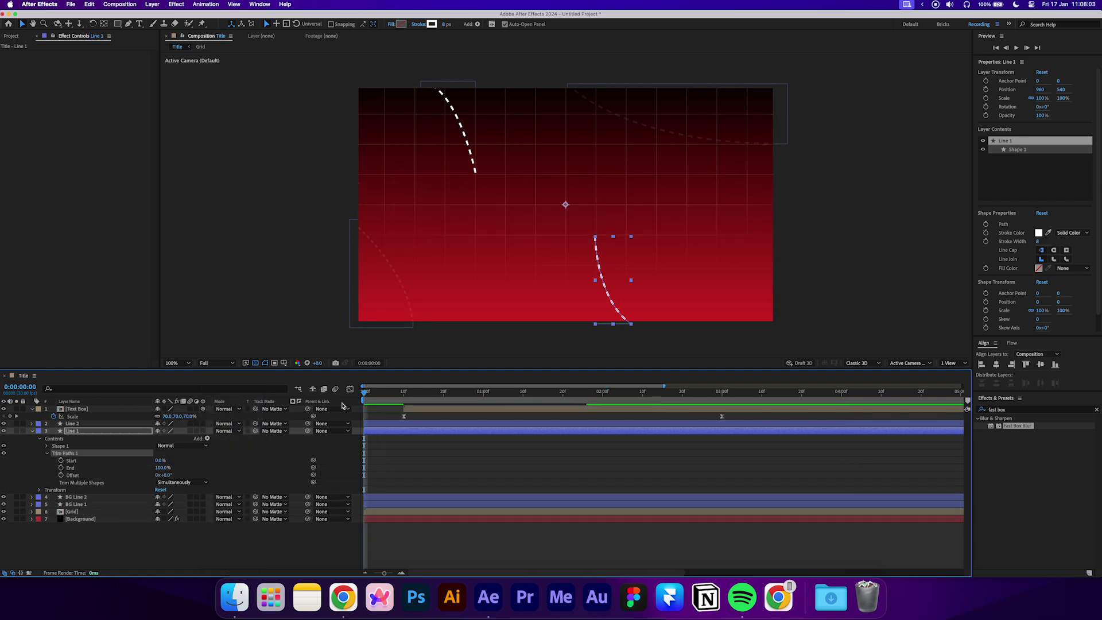
{"action": "left_click", "coordinate": [61, 468]}
{"action": "left_click_drag", "start_coordinate": [158, 468], "coordinate": [151, 468]}
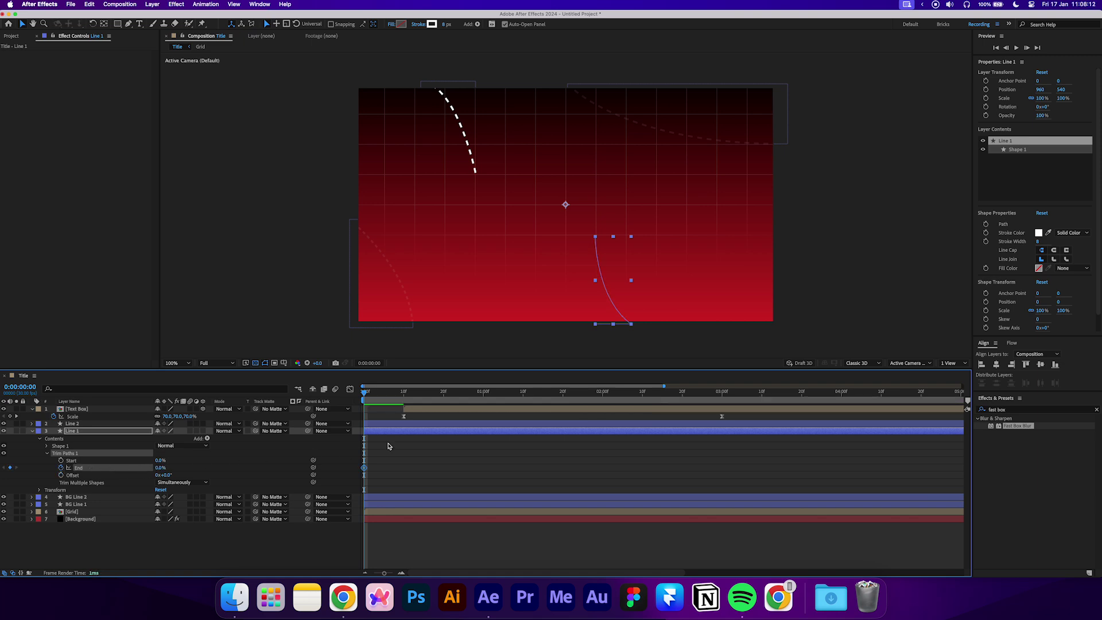
{"action": "left_click_drag", "start_coordinate": [481, 400], "coordinate": [522, 400]}
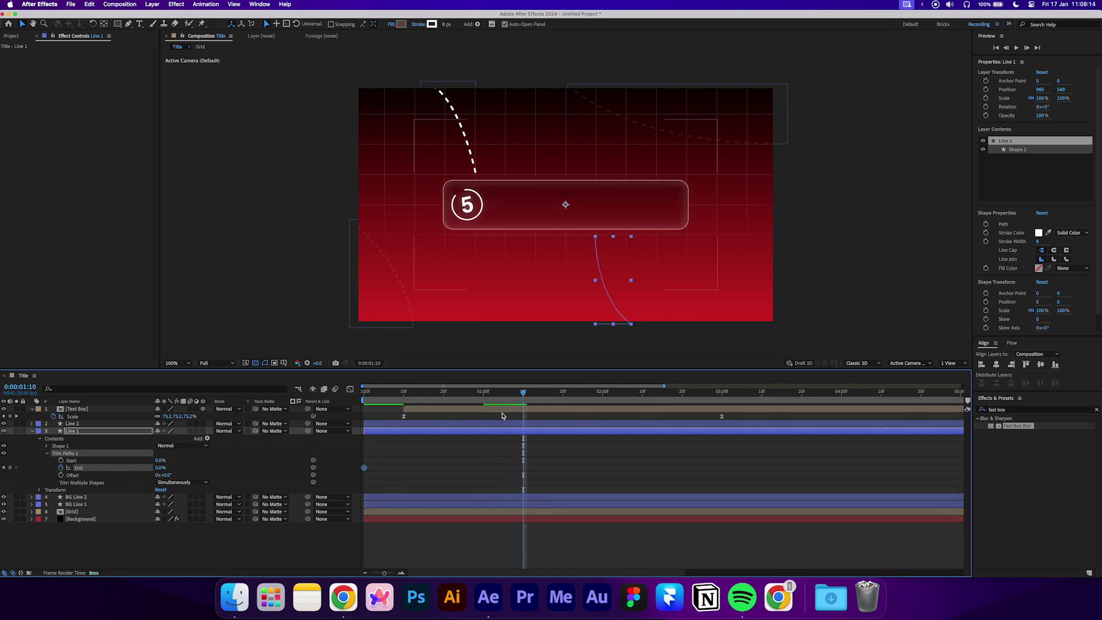
{"action": "left_click_drag", "start_coordinate": [157, 469], "coordinate": [228, 475]}
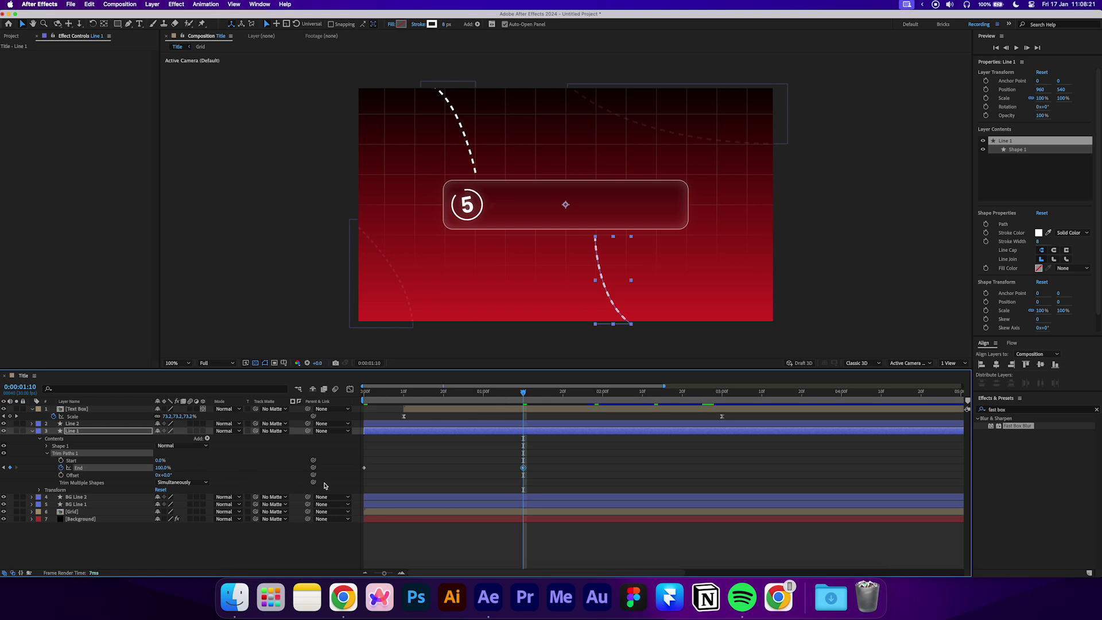
- Apply Easy Ease Out to the End keyframes and stretch the influence so the draw-on slows sharply
{"action": "left_click_drag", "start_coordinate": [584, 462], "coordinate": [351, 484]}
{"action": "right_click", "coordinate": [364, 467]}
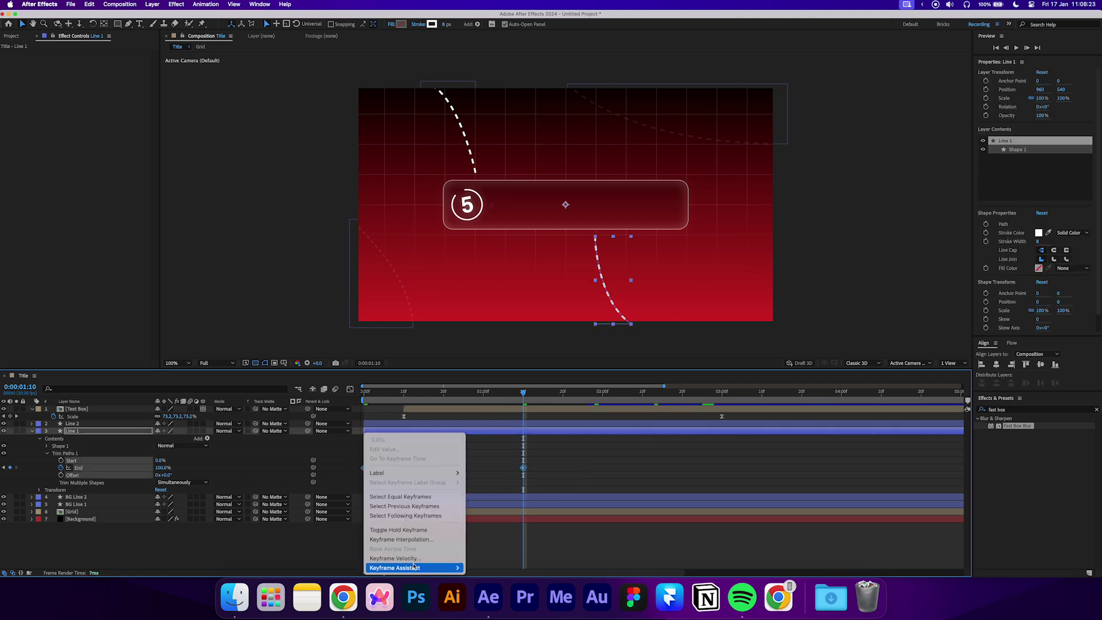
{"action": "mouse_move", "coordinate": [413, 567]}
{"action": "left_click", "coordinate": [497, 530]}
{"action": "left_click", "coordinate": [350, 389]}
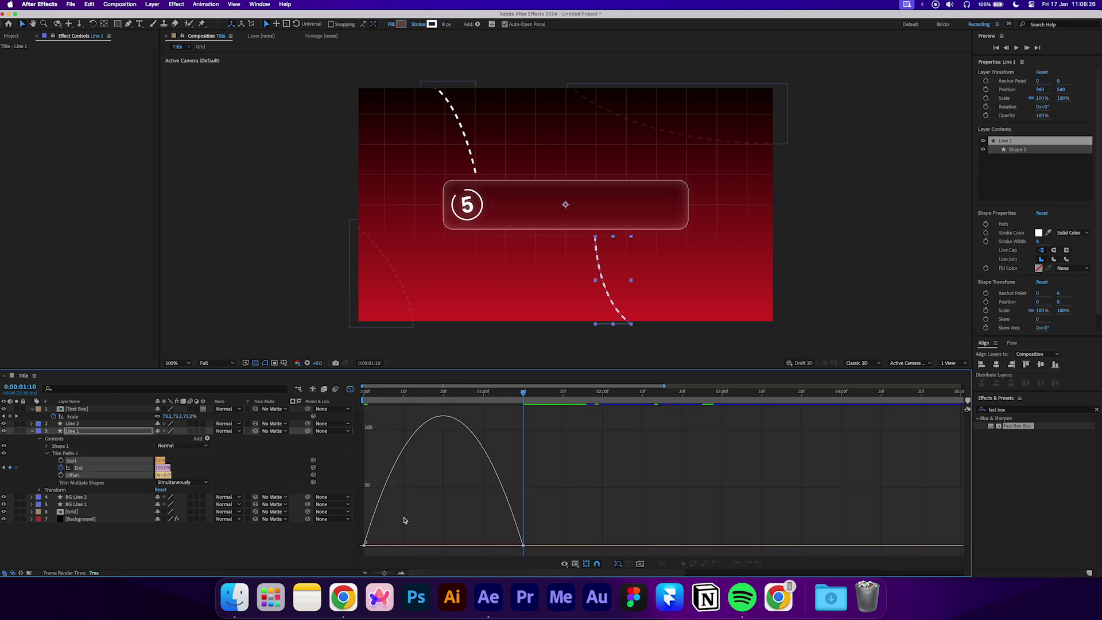
{"action": "left_click_drag", "start_coordinate": [393, 546], "coordinate": [439, 546]}
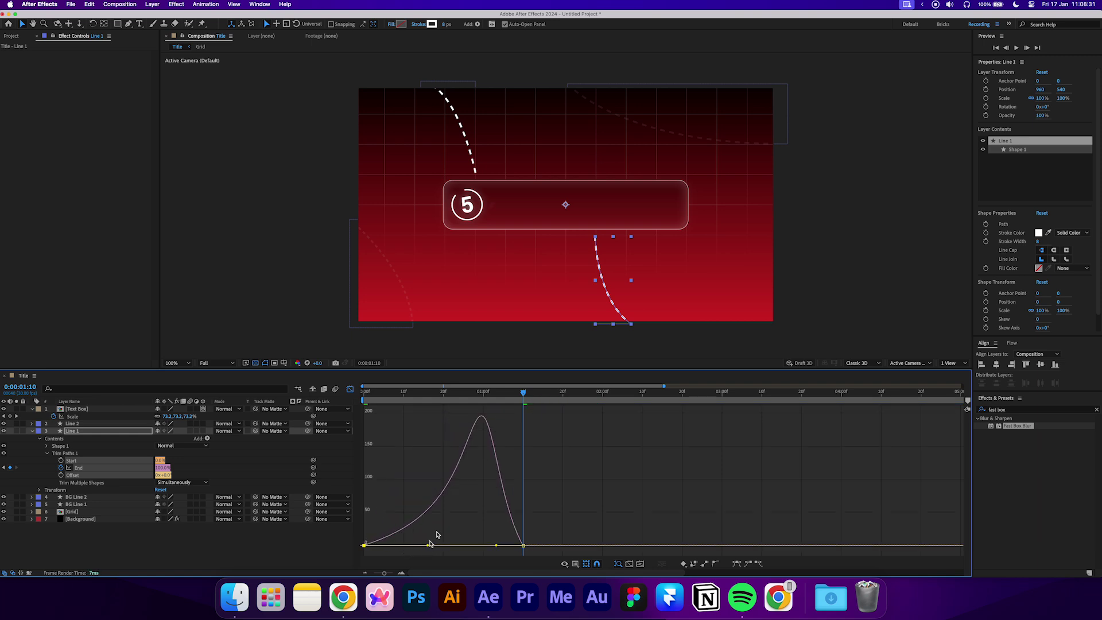
{"action": "left_click", "coordinate": [442, 527]}
{"action": "left_click", "coordinate": [350, 389]}
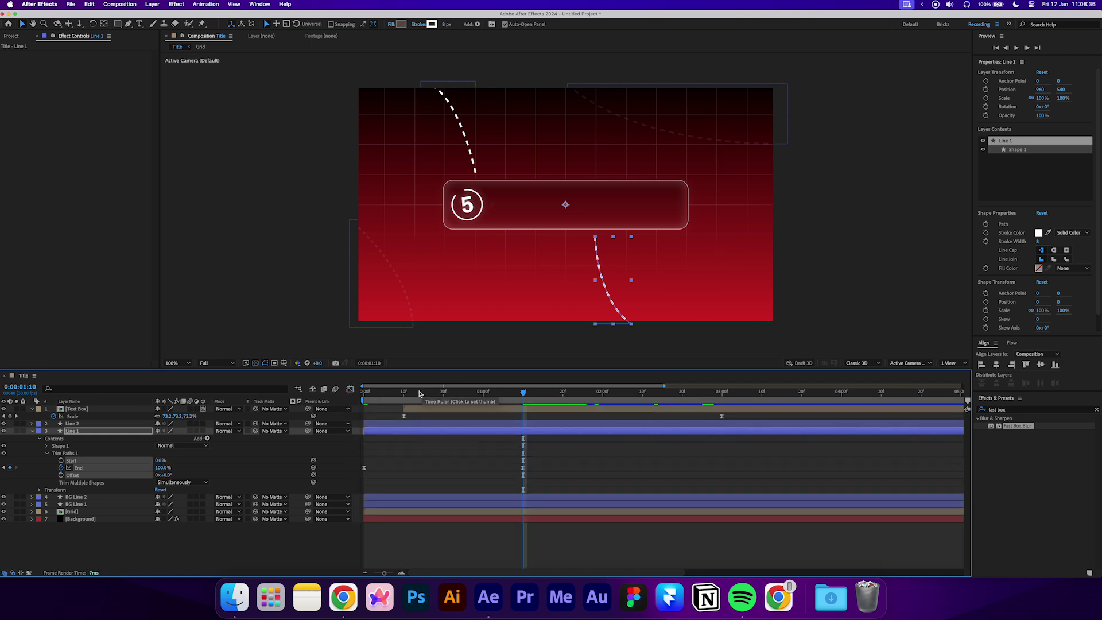
{"action": "left_click_drag", "start_coordinate": [367, 393], "coordinate": [540, 402]}
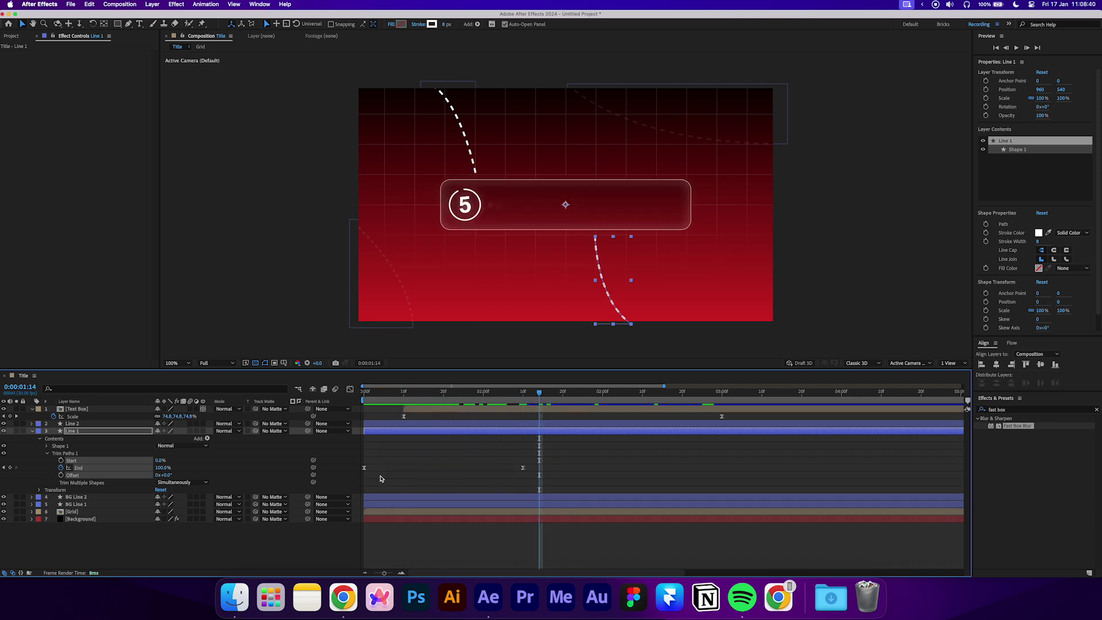
- Reveal Line 2's Trim Paths End keyframes and shift them earlier to start at 0:00
{"action": "left_click", "coordinate": [74, 454]}
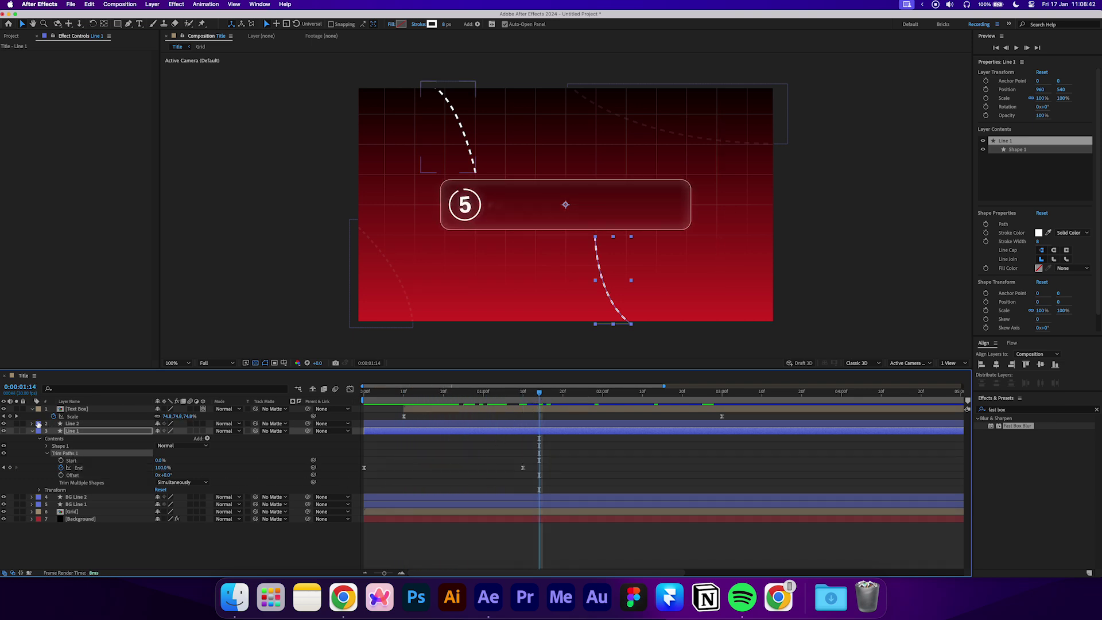
{"action": "left_click", "coordinate": [33, 423]}
{"action": "left_click", "coordinate": [40, 431]}
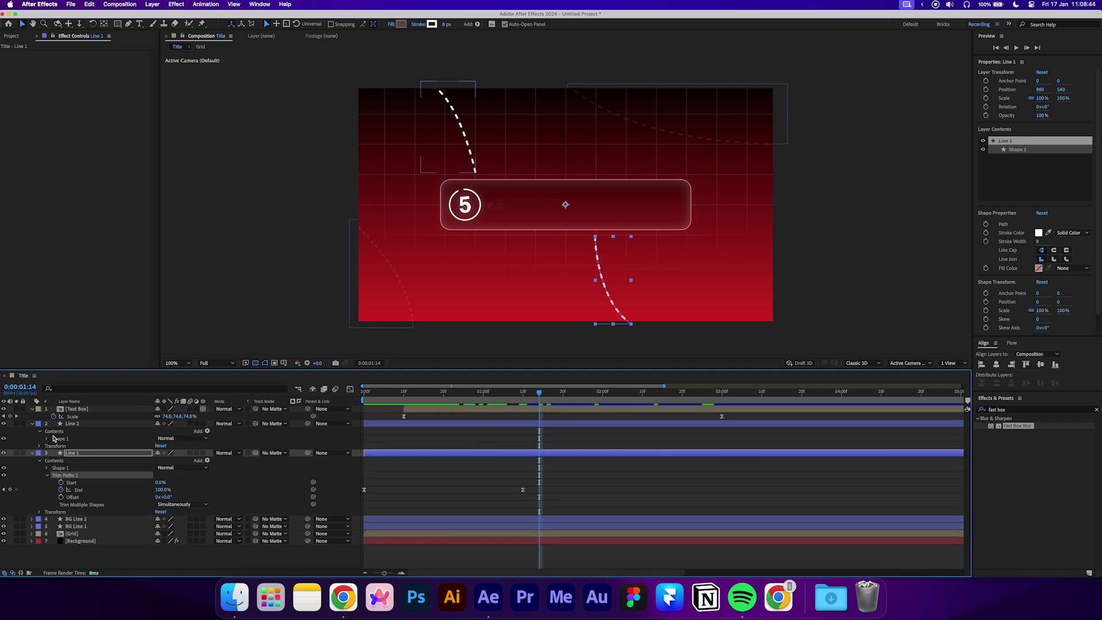
{"action": "left_click", "coordinate": [56, 438]}
{"action": "left_click", "coordinate": [75, 436]}
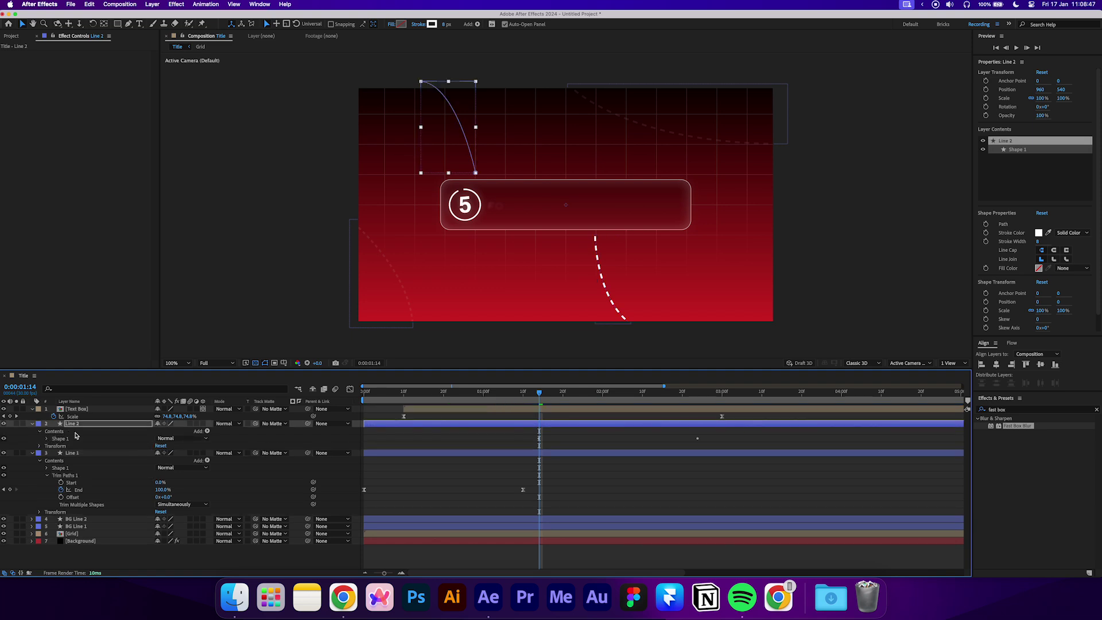
{"action": "left_click", "coordinate": [47, 439]}
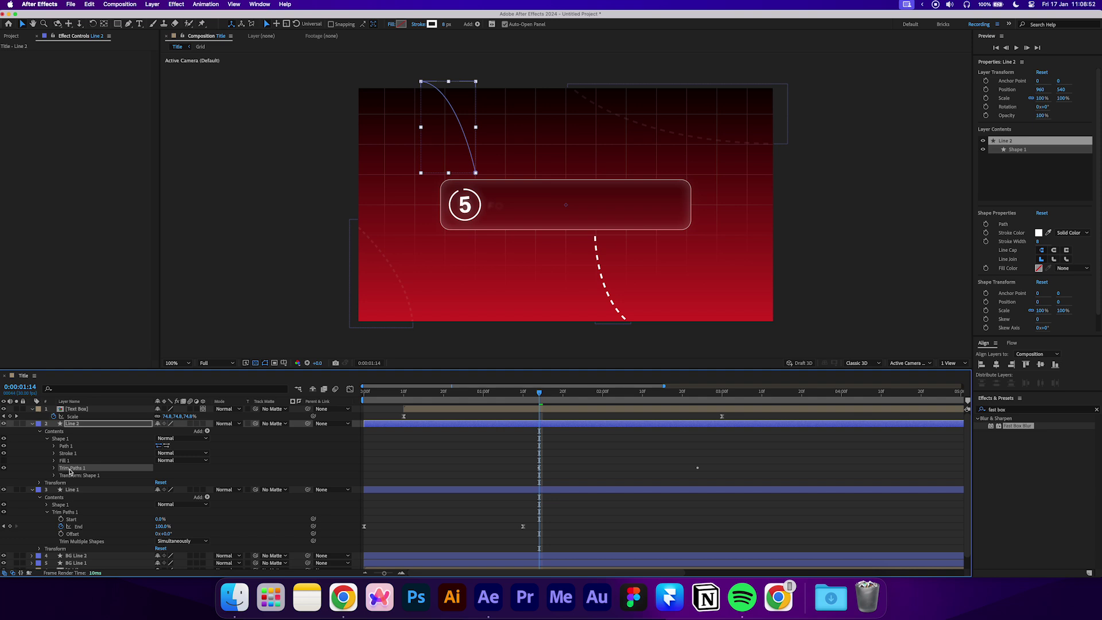
{"action": "left_click", "coordinate": [386, 462]}
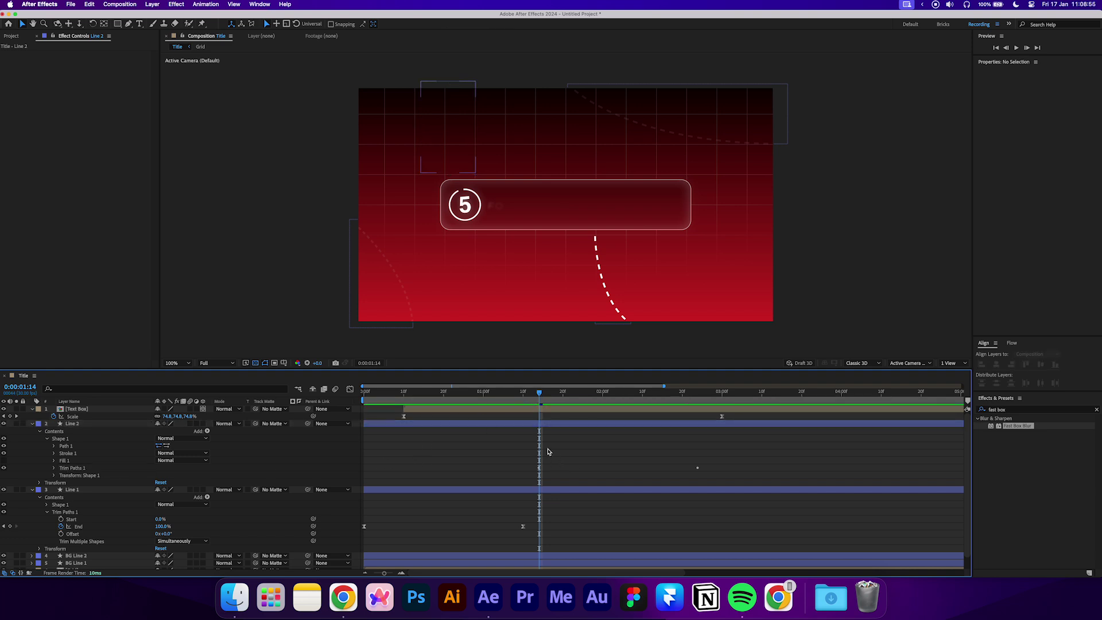
{"action": "key", "text": "u"}
{"action": "mouse_move", "coordinate": [534, 449]}
{"action": "left_mouse_down"}
{"action": "mouse_move", "coordinate": [708, 457]}
{"action": "mouse_move", "coordinate": [524, 455]}
{"action": "left_mouse_up"}
{"action": "key", "text": "F2"}
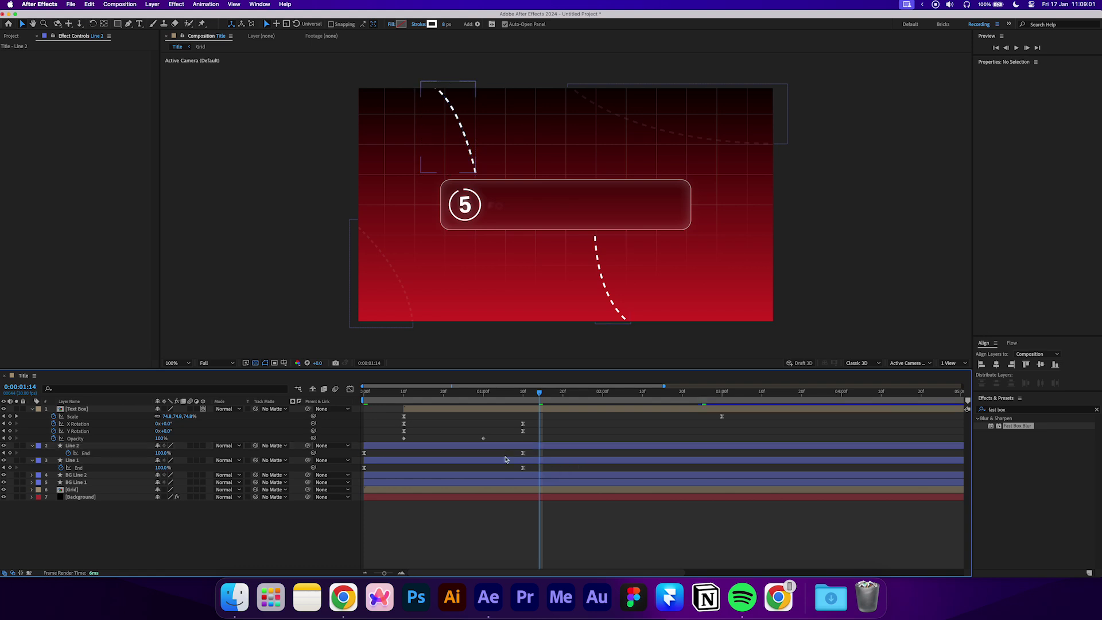
- Apply Turbulent Displace to Line 1 with an Amount of 20
{"action": "left_click", "coordinate": [148, 461]}
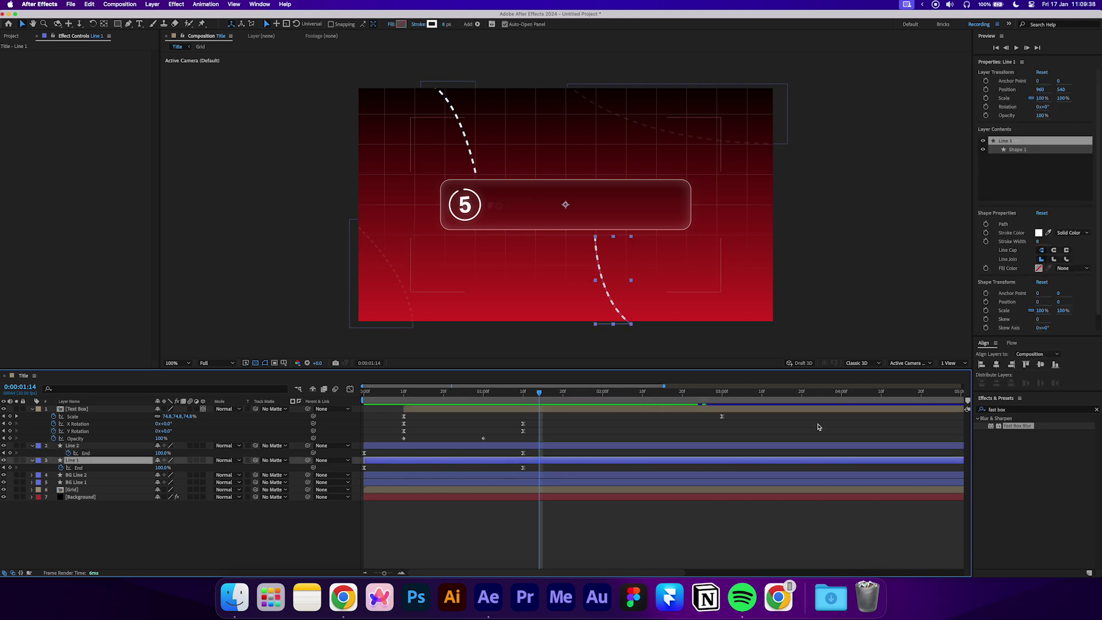
{"action": "left_click", "coordinate": [1015, 410]}
{"action": "type", "text": "turbu"}
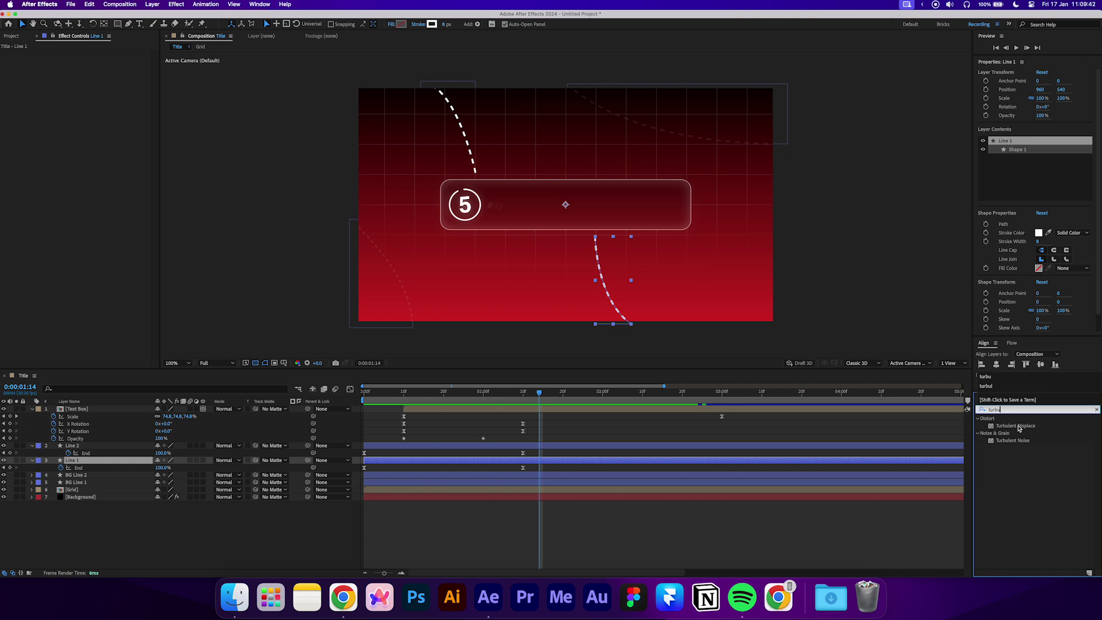
{"action": "left_click_drag", "start_coordinate": [1019, 427], "coordinate": [898, 460]}
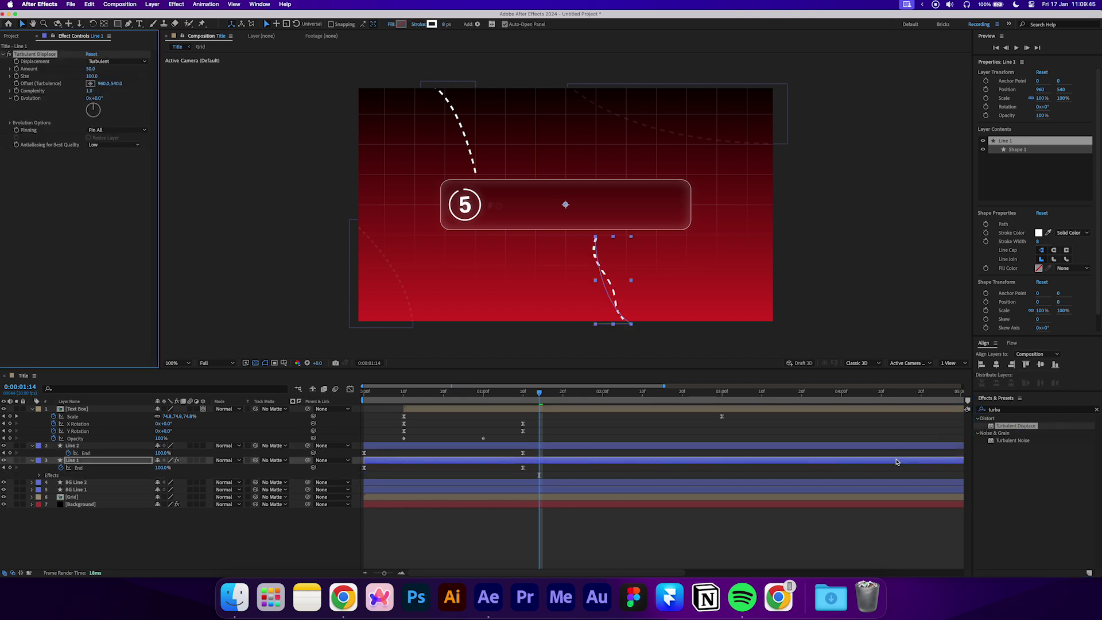
{"action": "type", "text": "20"}
{"action": "key", "text": "Return"}
- Keyframe Turbulent Displace Evolution from 0 to one full revolution
{"action": "key", "text": "Home"}
{"action": "left_click", "coordinate": [17, 99]}
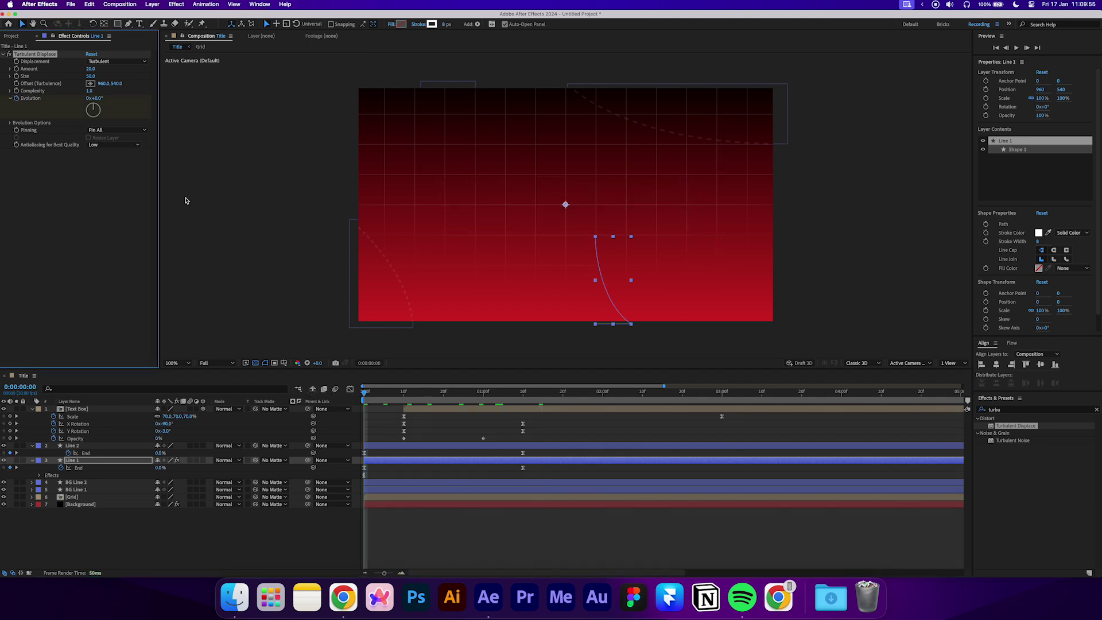
{"action": "key", "text": "space"}
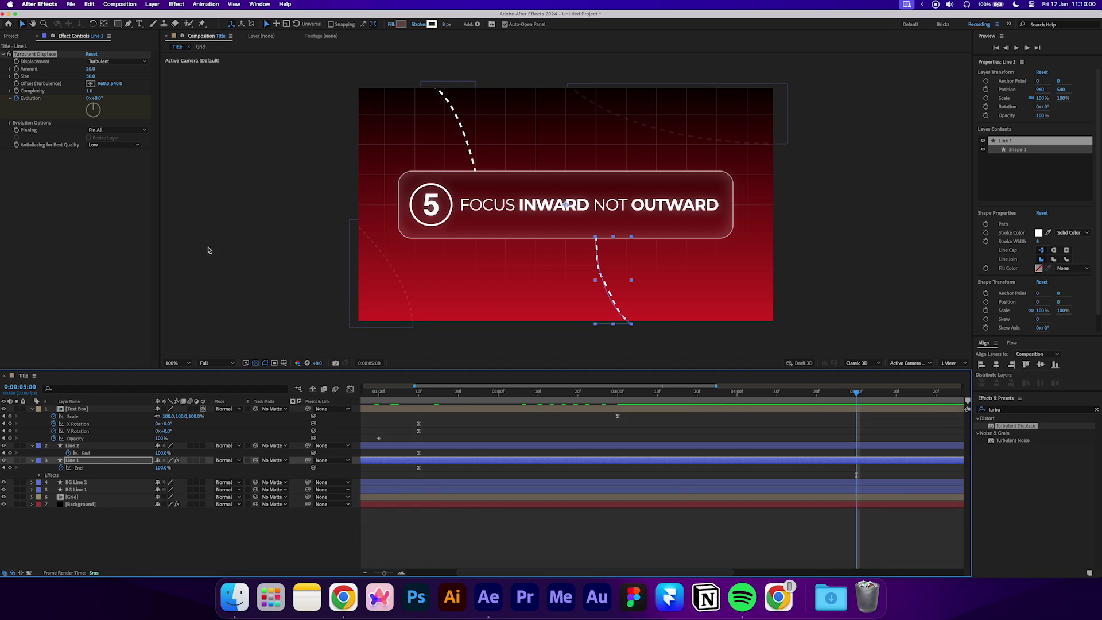
{"action": "left_click", "coordinate": [88, 98]}
{"action": "type", "text": "1"}
{"action": "key", "text": "Return"}
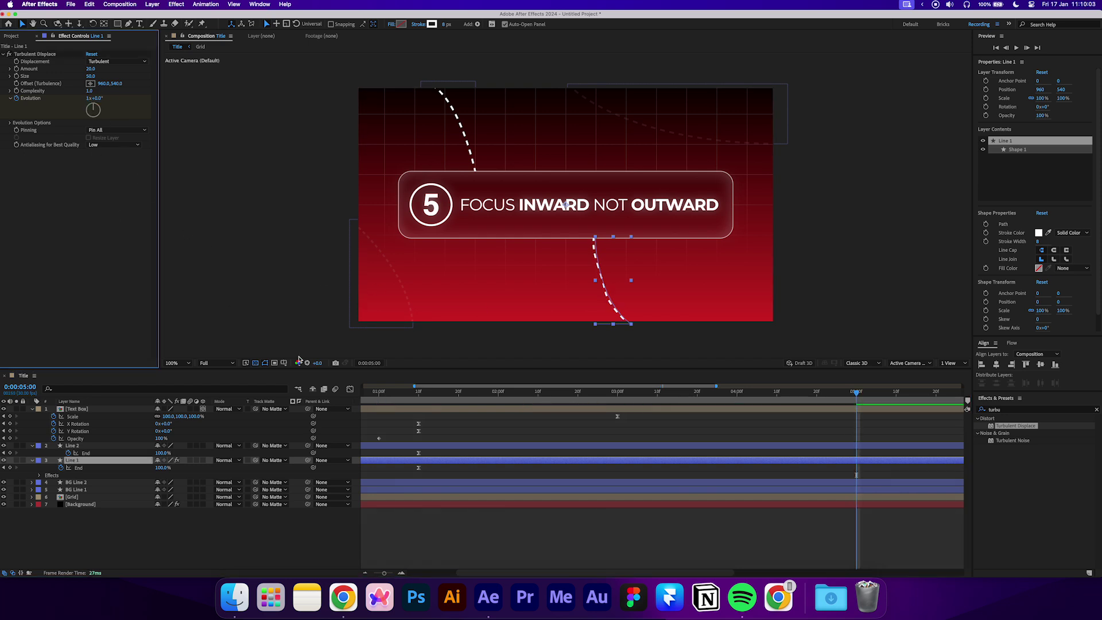
{"action": "scroll", "coordinate": [339, 545], "scroll_direction": "left", "scroll_amount": 3}
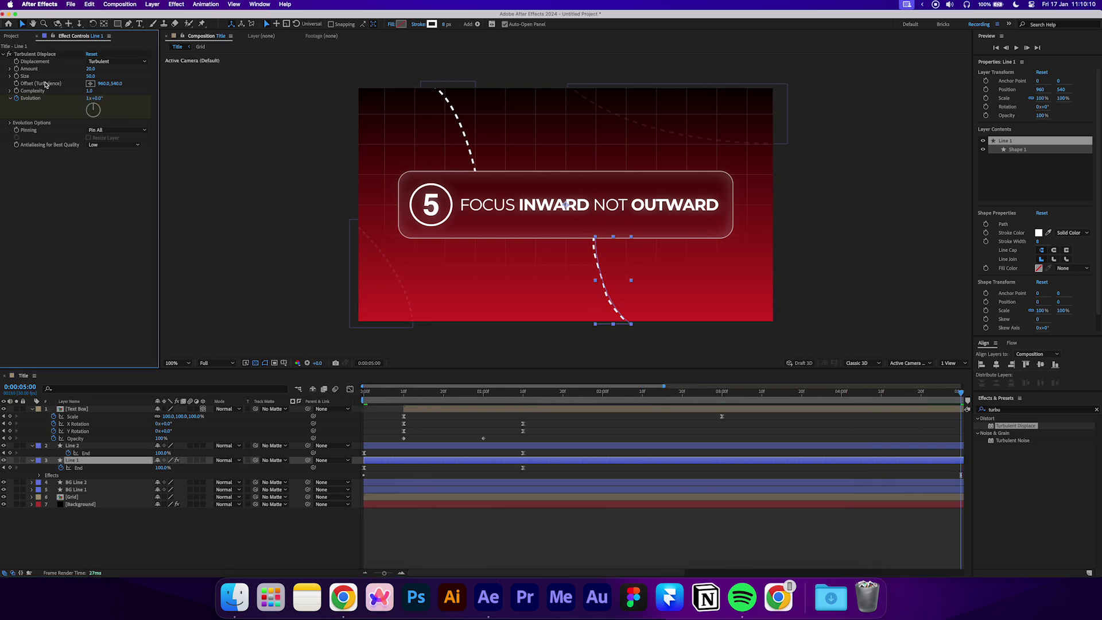
- Copy the Turbulent Displace effect onto Line 2 and preview the wobbling lines
{"action": "left_click", "coordinate": [41, 54]}
{"action": "key", "text": "cmd+c"}
{"action": "left_click", "coordinate": [81, 445]}
{"action": "key", "text": "cmd+v"}
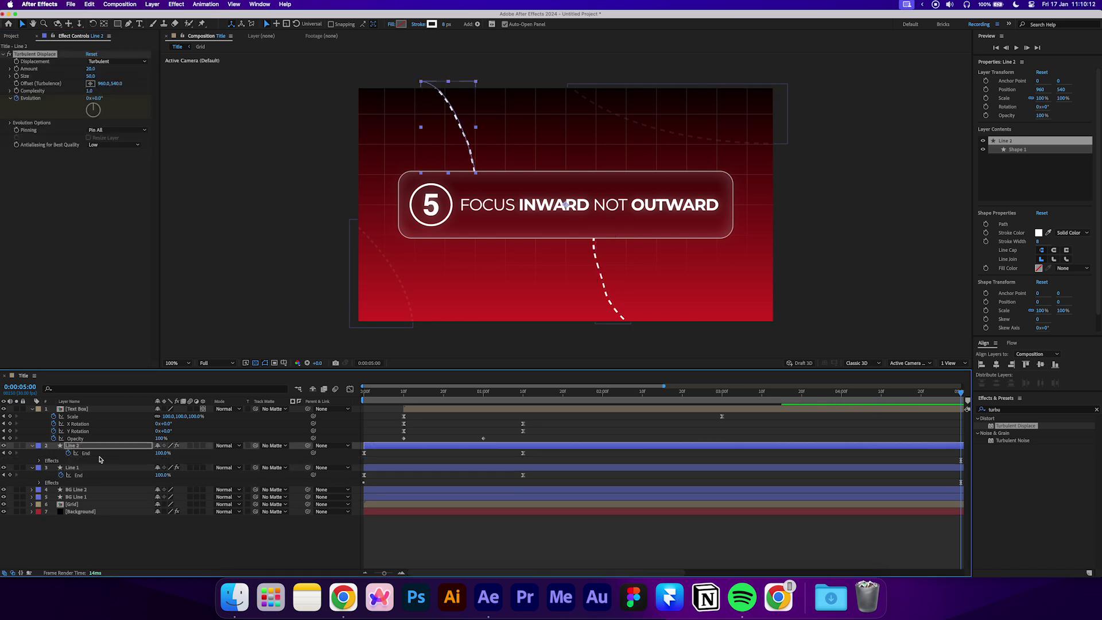
{"action": "left_click", "coordinate": [208, 532]}
{"action": "key", "text": "space"}
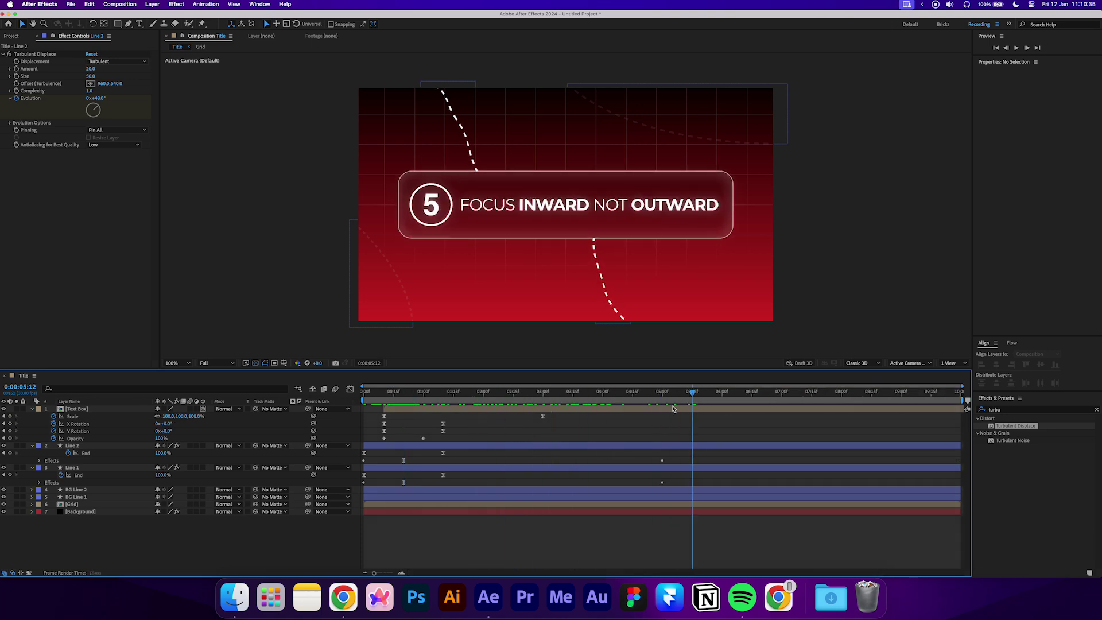
- Parent Line 1 and Line 2 to the Text Box layer
{"action": "left_click", "coordinate": [88, 447]}
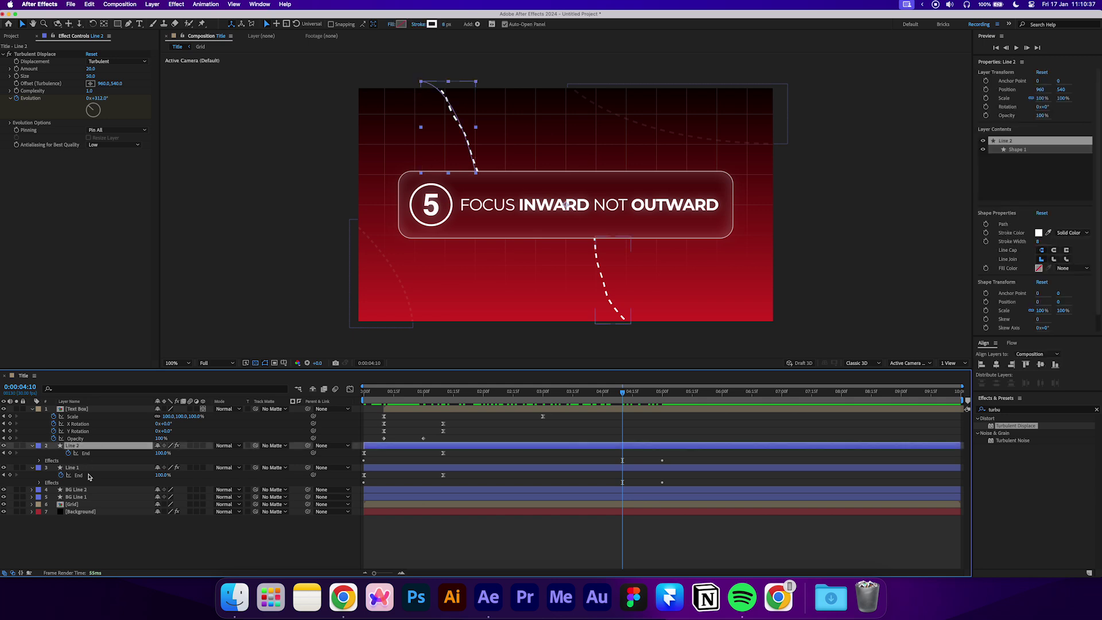
{"action": "left_click", "coordinate": [90, 468], "text": "shift"}
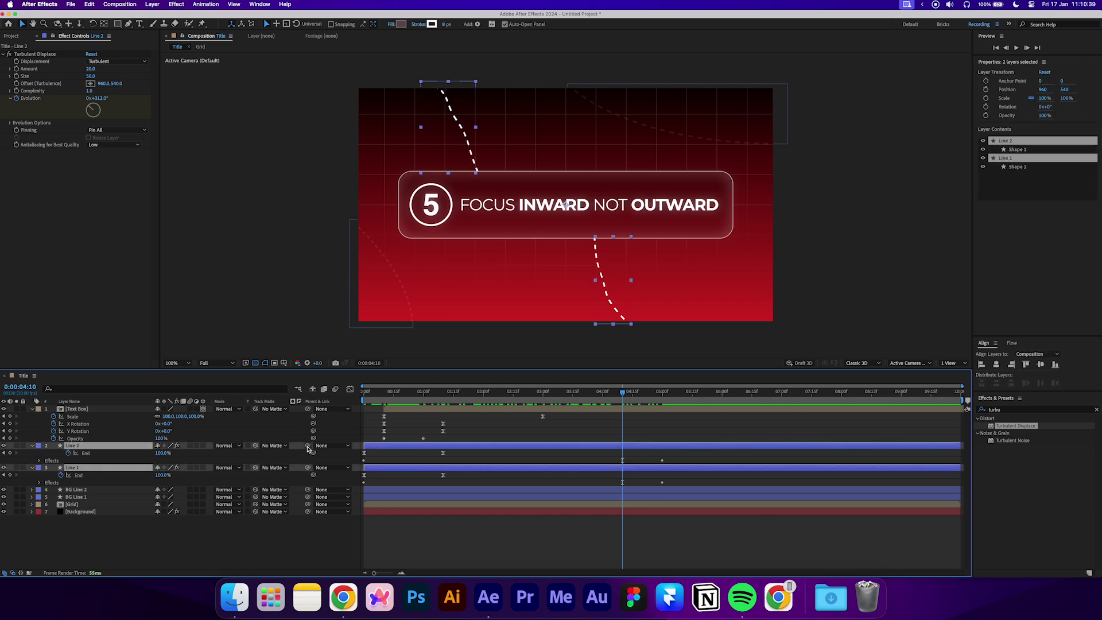
{"action": "left_click_drag", "start_coordinate": [308, 448], "coordinate": [77, 408]}
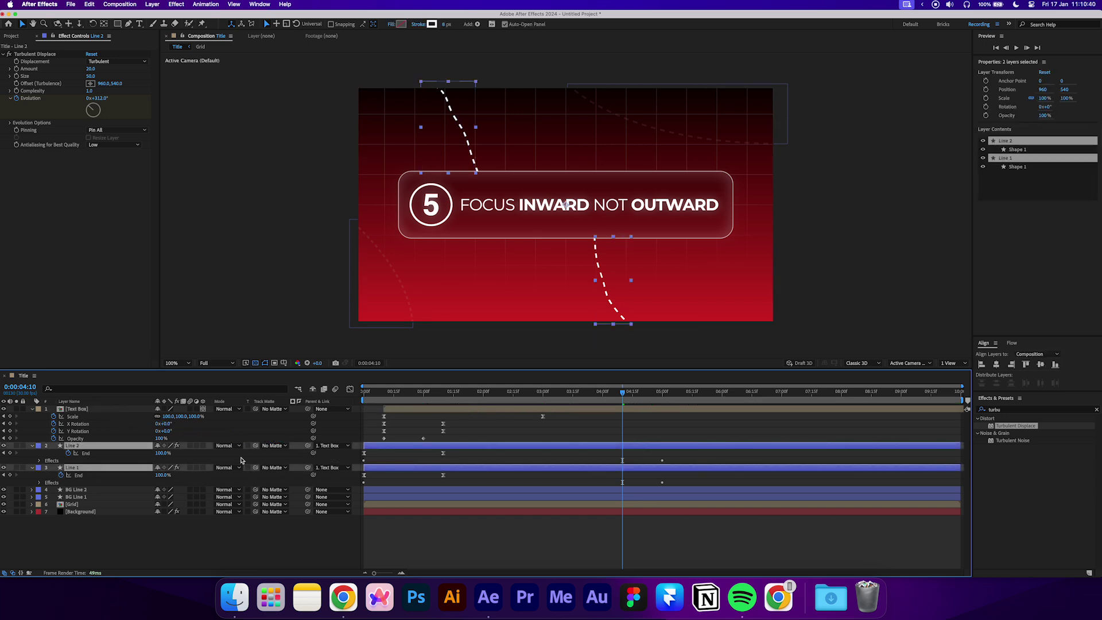
{"action": "left_click", "coordinate": [479, 529]}
{"action": "left_click_drag", "start_coordinate": [516, 394], "coordinate": [537, 409]}
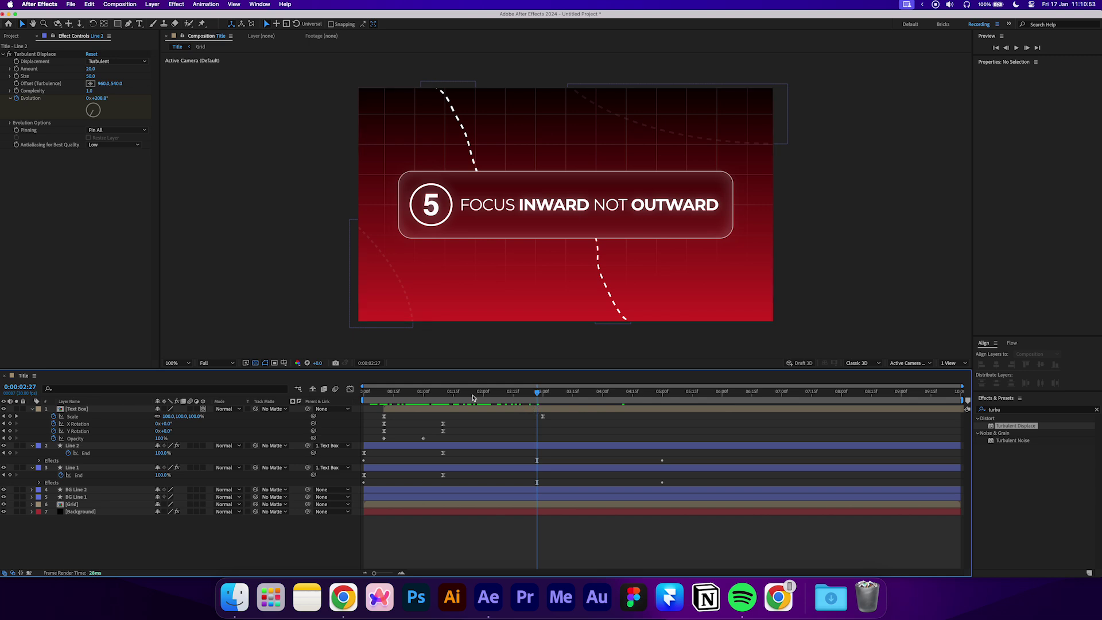
- Delay Line 1 to start at 1 second and Line 2 at 0:01:10, then preview the title
{"action": "left_click", "coordinate": [424, 395]}
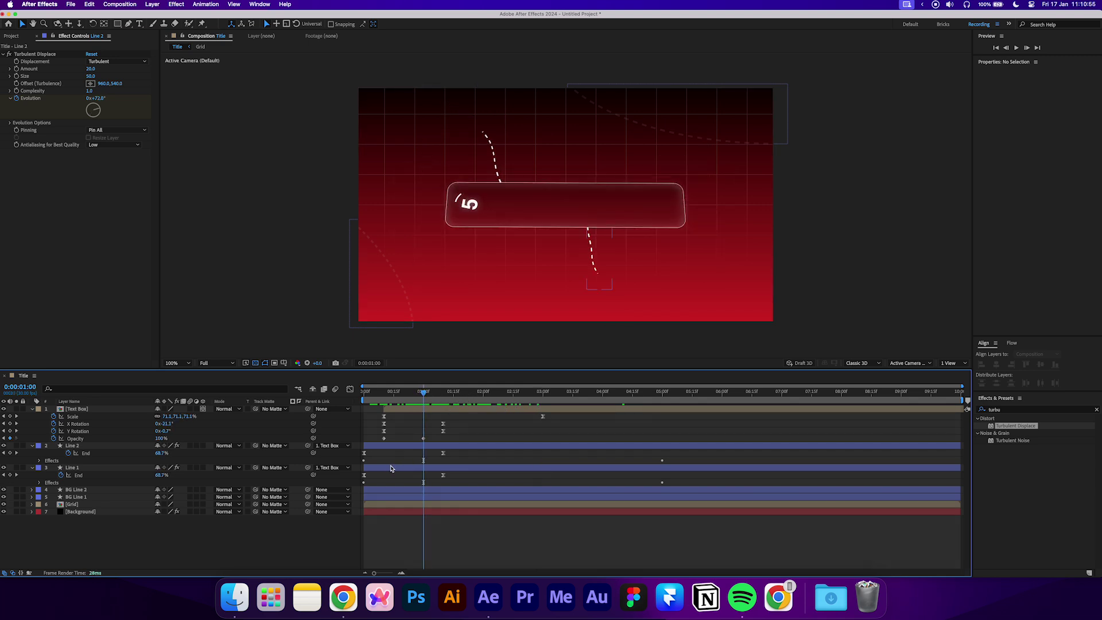
{"action": "left_click_drag", "start_coordinate": [390, 468], "coordinate": [449, 469]}
{"action": "left_click", "coordinate": [436, 450]}
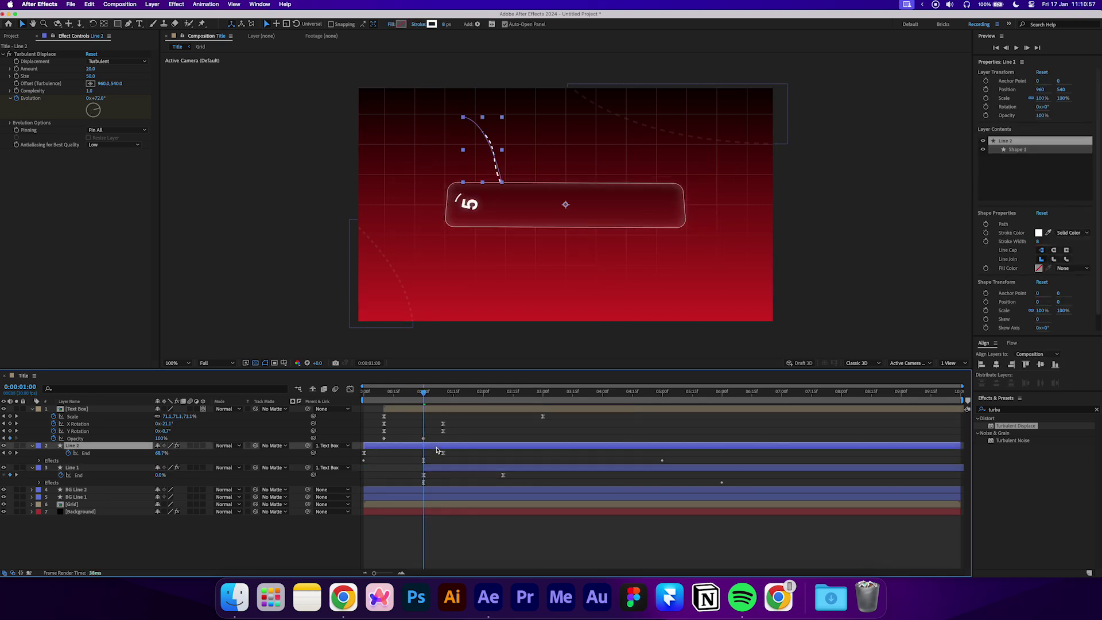
{"action": "left_click_drag", "start_coordinate": [368, 447], "coordinate": [476, 445]}
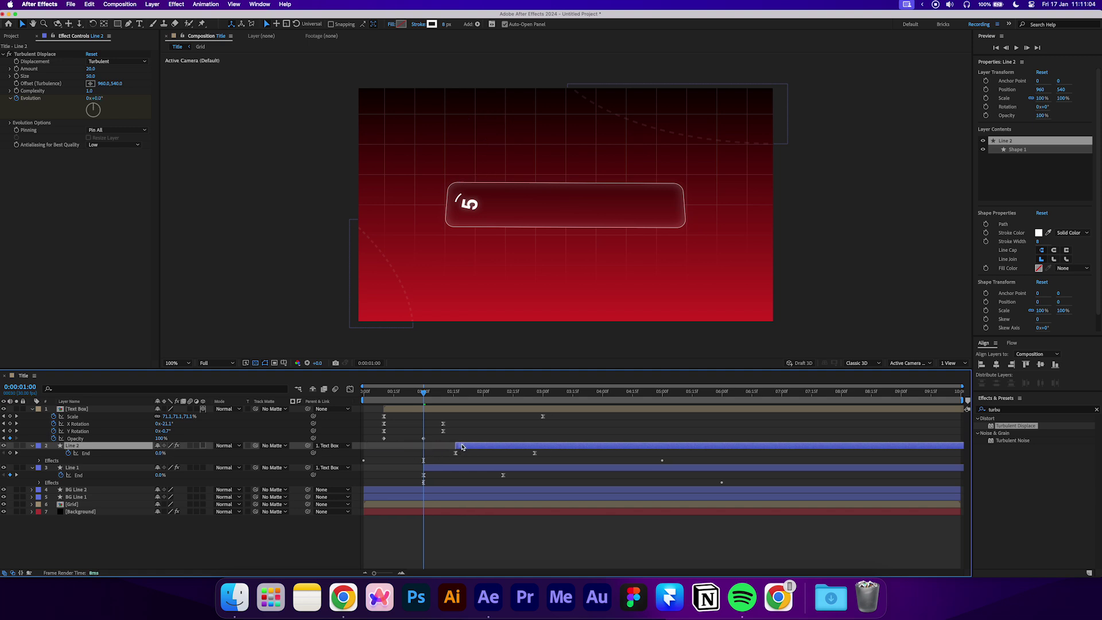
{"action": "left_click", "coordinate": [402, 573]}
{"action": "key", "text": "shift+Page_Down"}
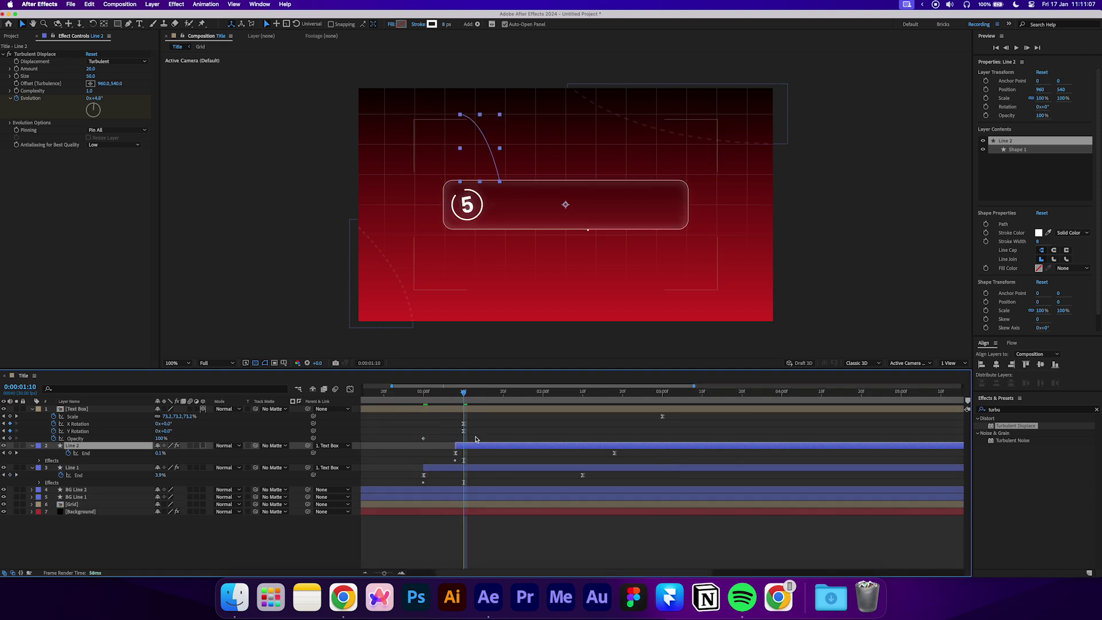
{"action": "left_click_drag", "start_coordinate": [468, 446], "coordinate": [481, 446]}
{"action": "left_click", "coordinate": [484, 462]}
{"action": "left_click", "coordinate": [366, 573]}
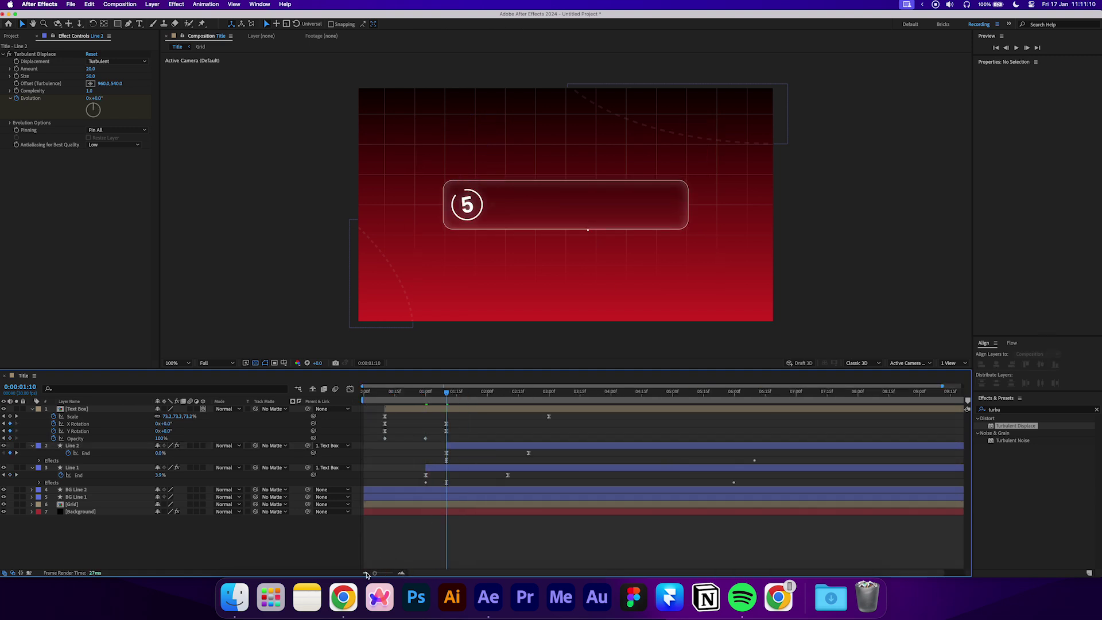
{"action": "left_click_drag", "start_coordinate": [419, 395], "coordinate": [563, 400]}
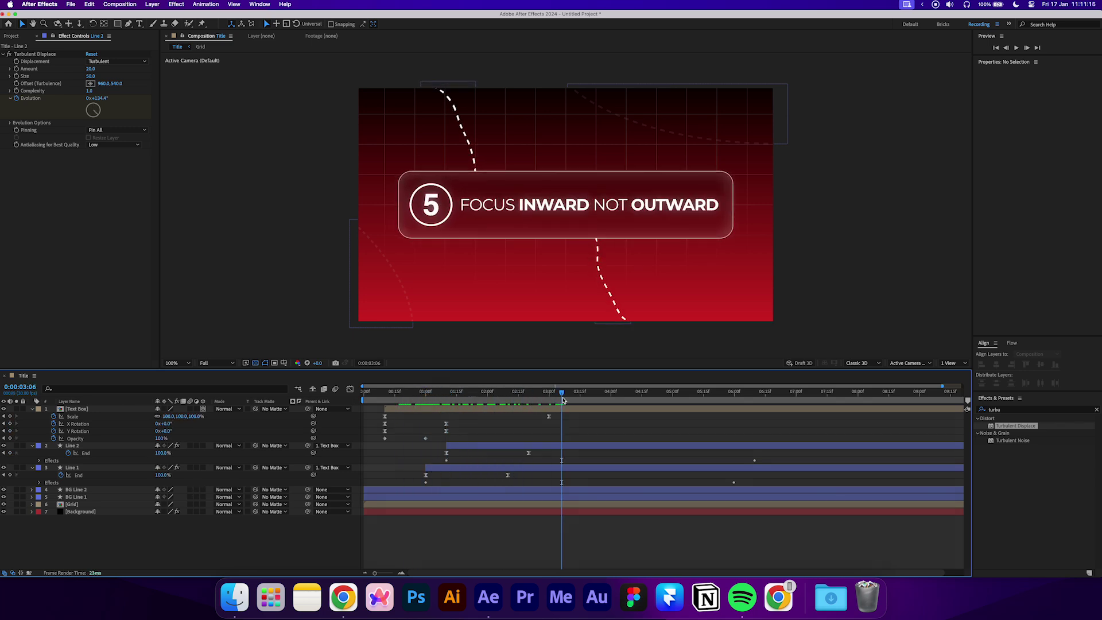
- Add Trim Paths to BG Line 1 and keyframe its End at 0% at the start
{"action": "left_click", "coordinate": [32, 445]}
{"action": "left_click", "coordinate": [32, 423]}
{"action": "left_click", "coordinate": [35, 438]}
{"action": "left_click", "coordinate": [32, 438]}
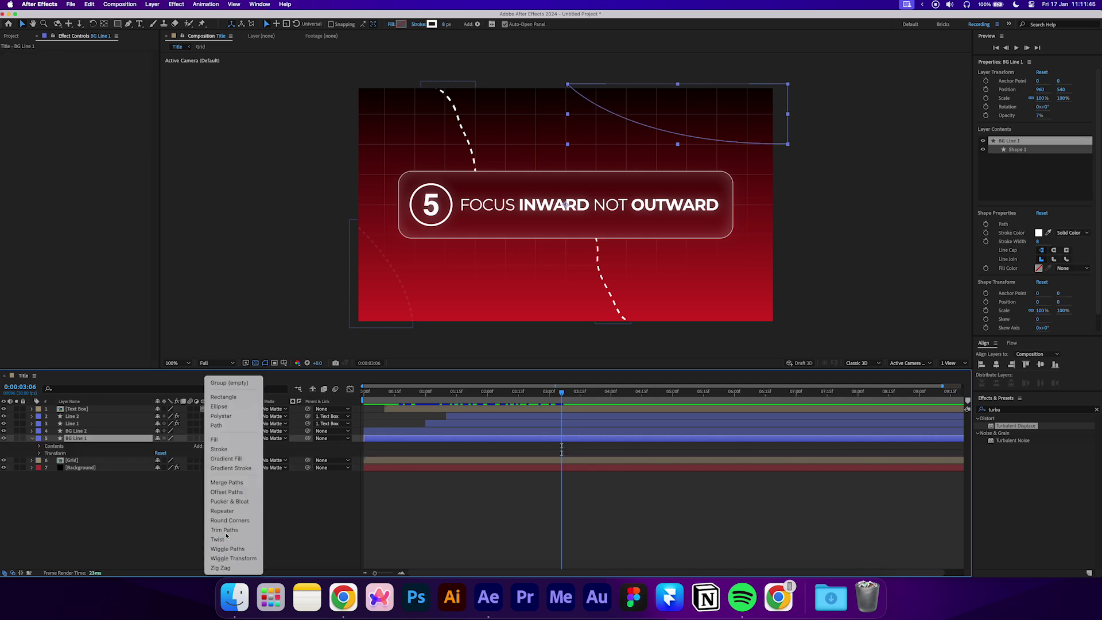
{"action": "left_click", "coordinate": [224, 529]}
{"action": "left_click", "coordinate": [48, 460]}
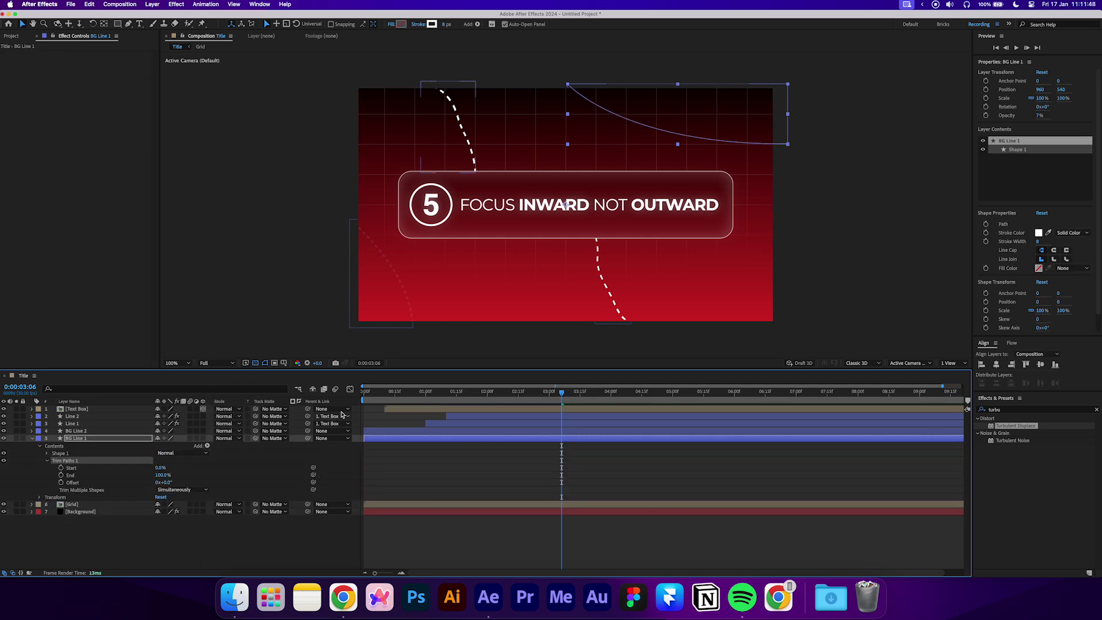
{"action": "left_click", "coordinate": [365, 391]}
{"action": "left_click", "coordinate": [61, 475]}
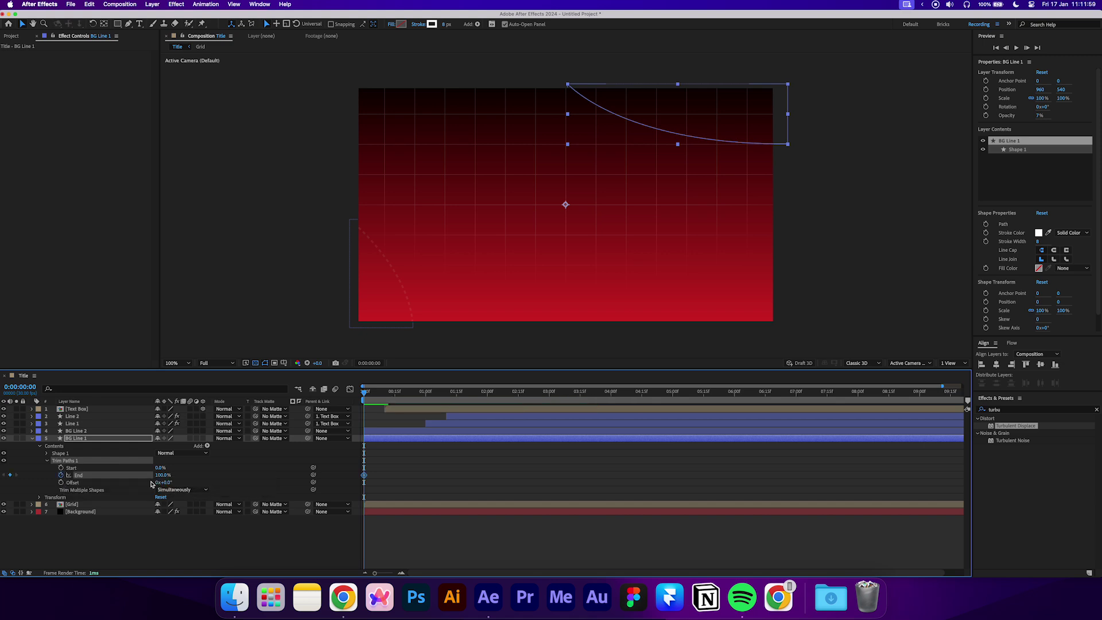
{"action": "left_click_drag", "start_coordinate": [161, 475], "coordinate": [136, 475]}
- Keyframe Trim Paths End to 100% at 0:00:00:20 and Easy Ease both End keyframes
{"action": "left_click", "coordinate": [401, 465]}
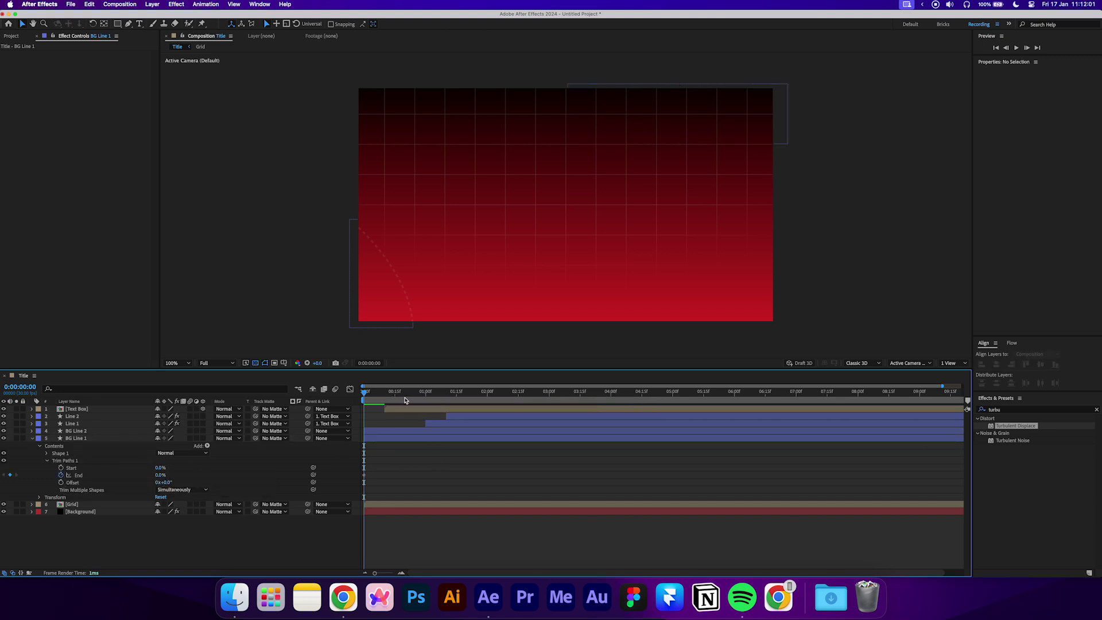
{"action": "left_click", "coordinate": [401, 572]}
{"action": "left_click", "coordinate": [446, 393]}
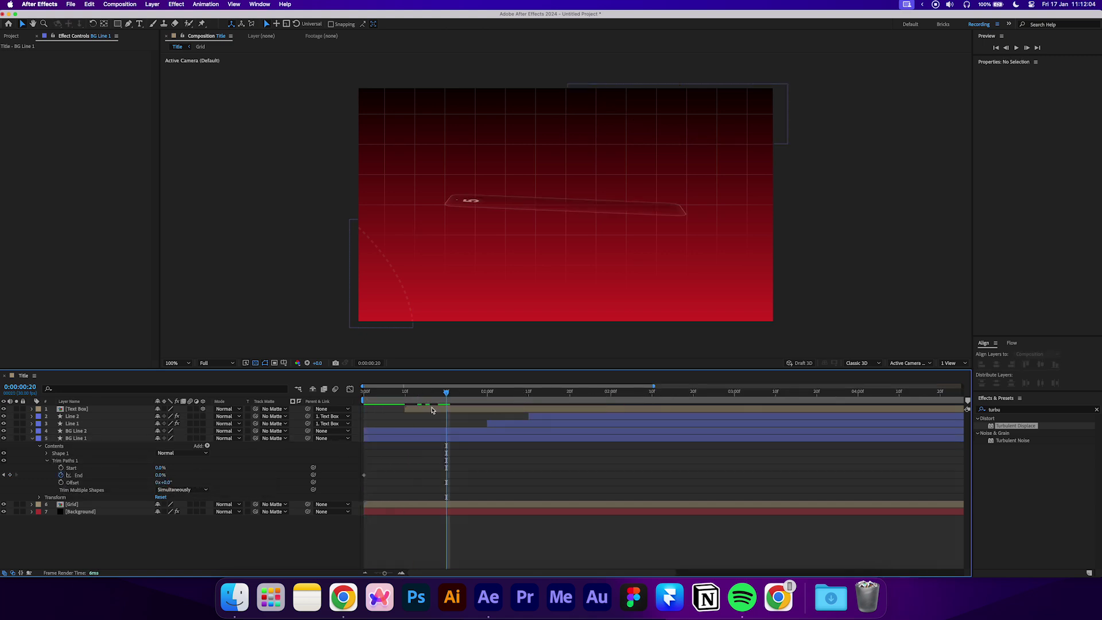
{"action": "left_click_drag", "start_coordinate": [160, 475], "coordinate": [455, 483]}
{"action": "left_click", "coordinate": [455, 483]}
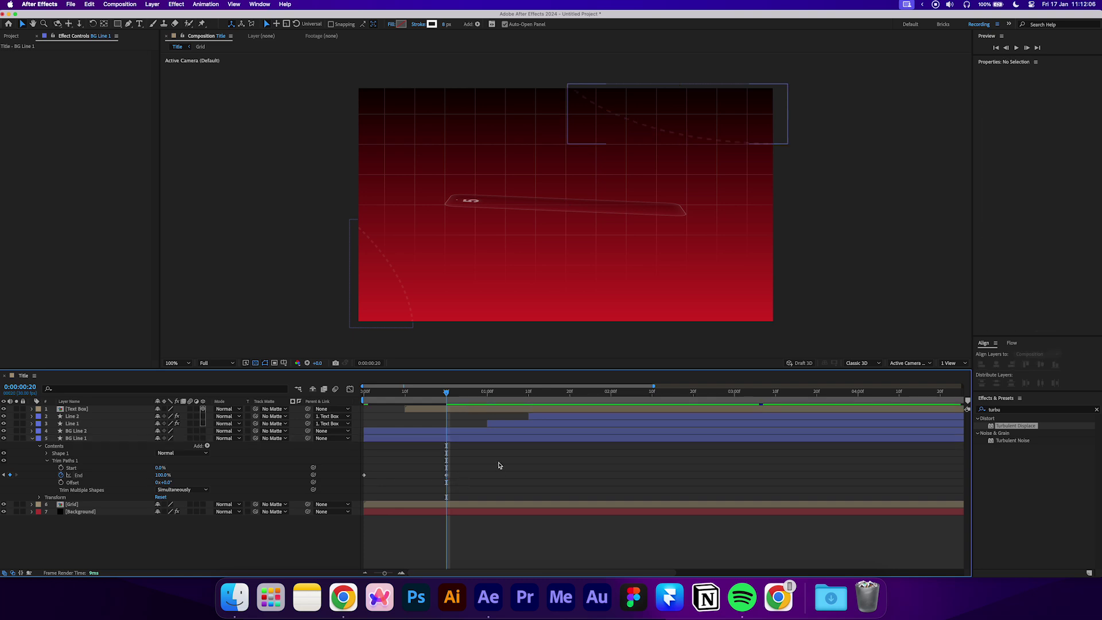
{"action": "mouse_move", "coordinate": [446, 393]}
{"action": "left_mouse_down"}
{"action": "mouse_move", "coordinate": [363, 396]}
{"action": "mouse_move", "coordinate": [430, 400]}
{"action": "left_mouse_up"}
{"action": "left_click_drag", "start_coordinate": [475, 459], "coordinate": [353, 492]}
{"action": "right_click", "coordinate": [364, 475]}
{"action": "mouse_move", "coordinate": [410, 568]}
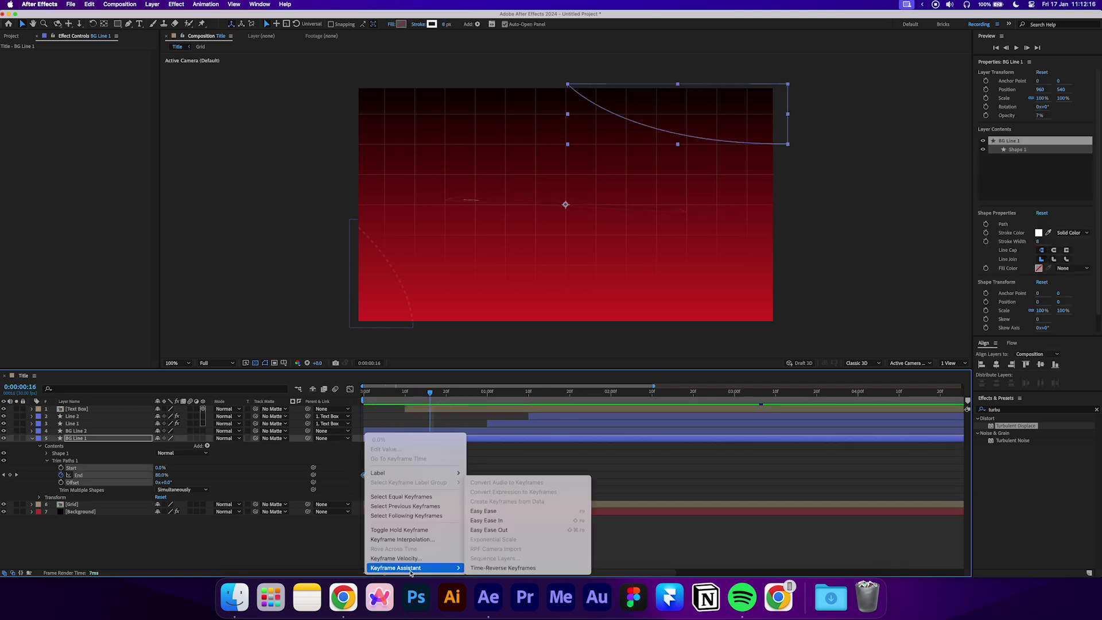
{"action": "left_click", "coordinate": [483, 511]}
- Expand BG Line 2's shape contents and preview the animation up to 0:28
{"action": "left_click", "coordinate": [75, 462]}
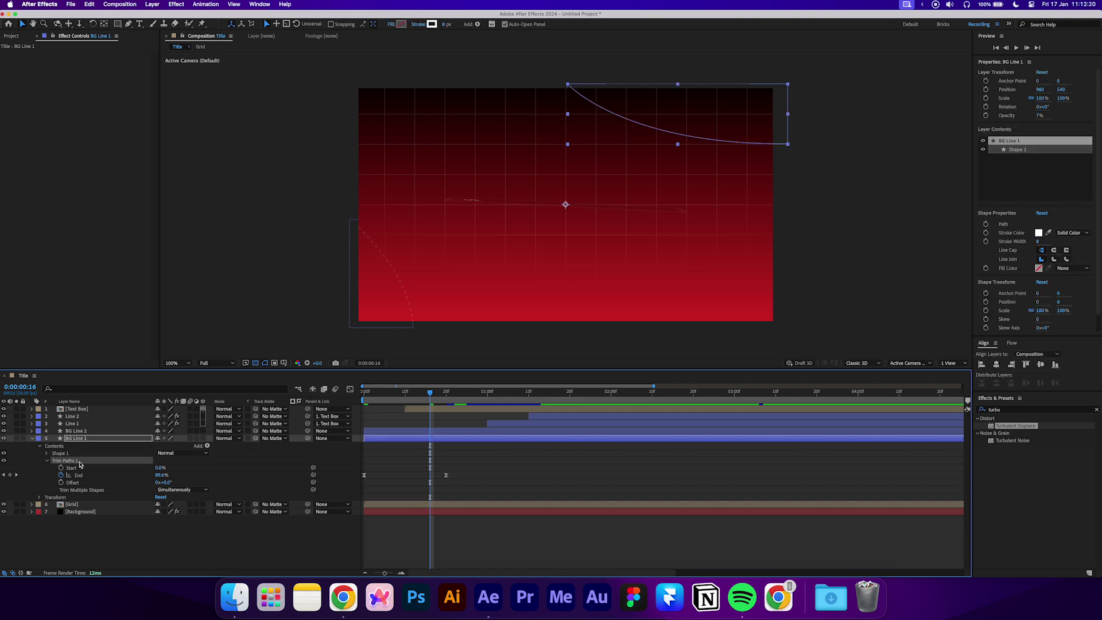
{"action": "left_click", "coordinate": [75, 430]}
{"action": "left_click", "coordinate": [32, 430]}
{"action": "left_click", "coordinate": [39, 439]}
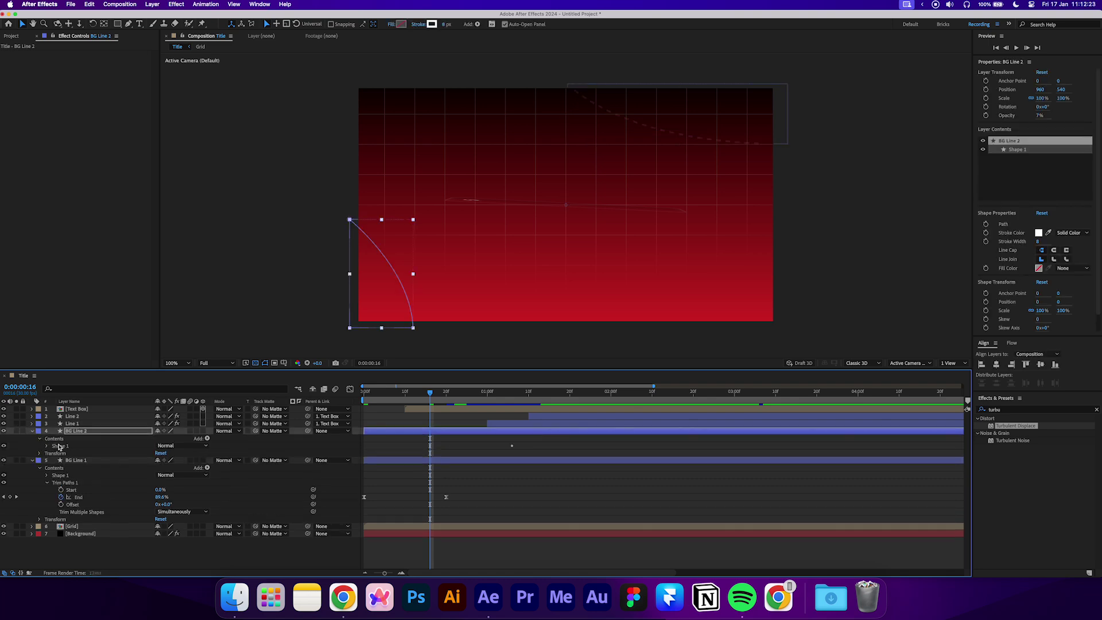
{"action": "left_click", "coordinate": [59, 446]}
{"action": "key", "text": "Home"}
{"action": "left_click", "coordinate": [406, 472]}
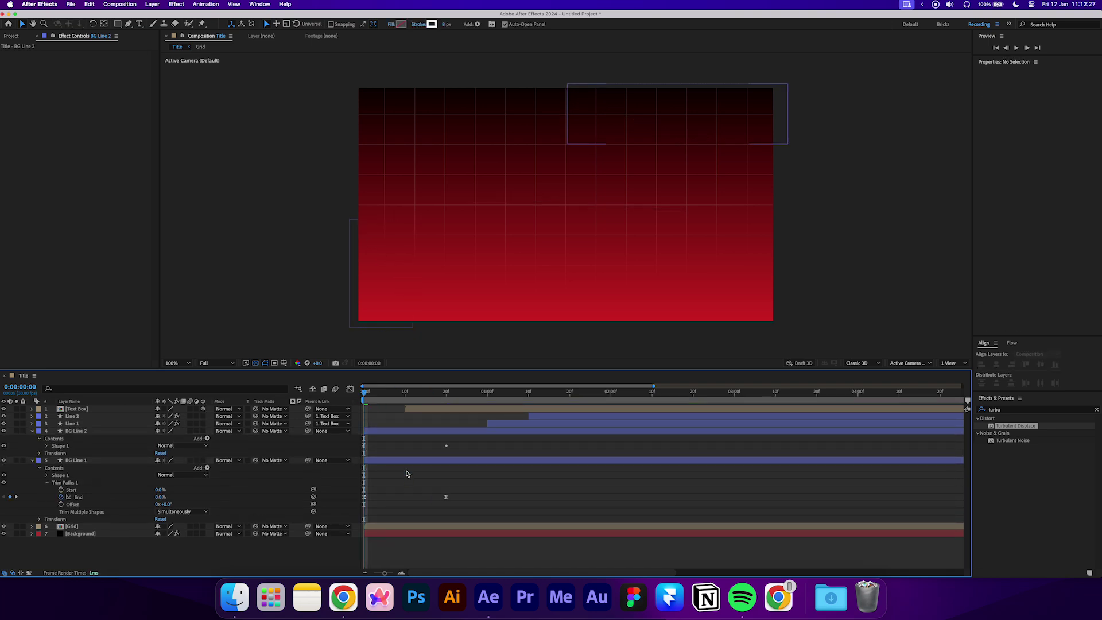
{"action": "left_click_drag", "start_coordinate": [384, 405], "coordinate": [481, 407]}
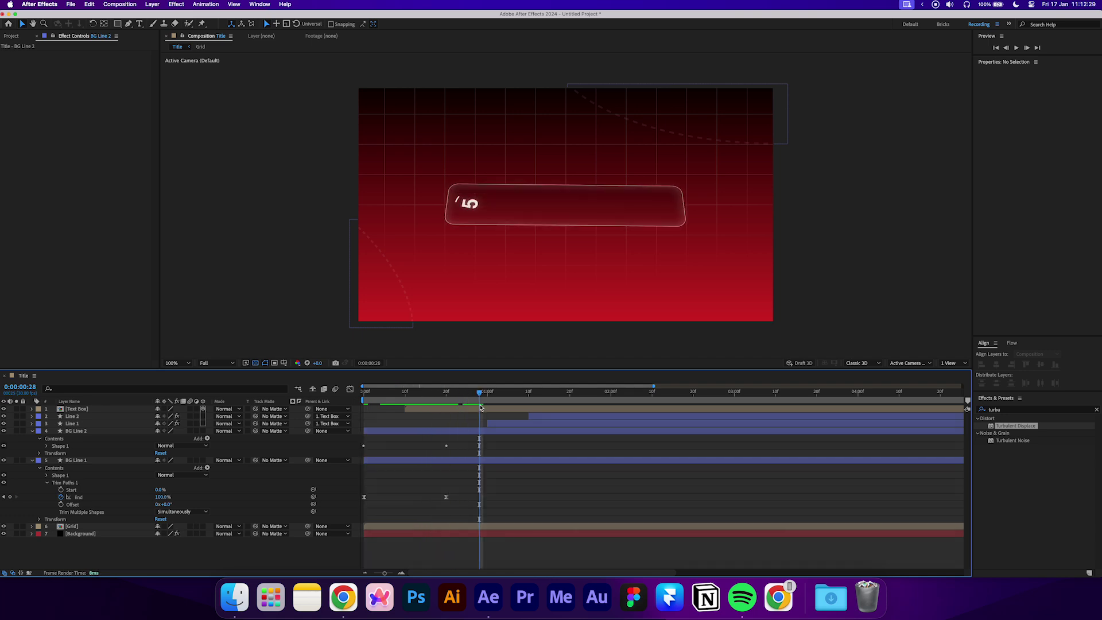
- Delay BG Line 1 to about 20 frames and BG Line 2 to 2 seconds, then play back
{"action": "left_click", "coordinate": [386, 459]}
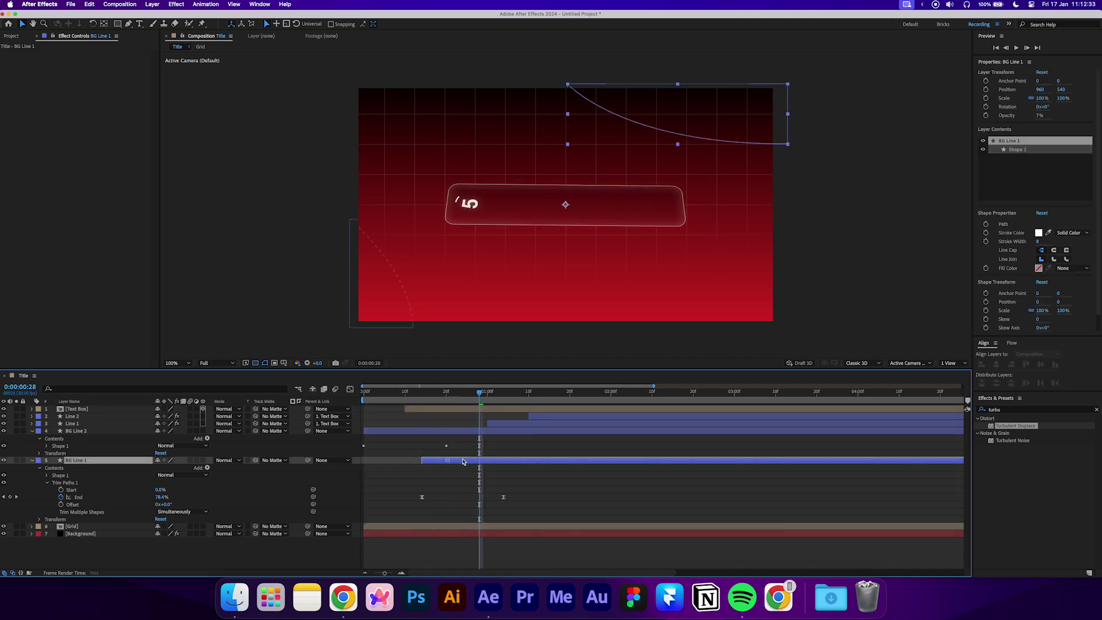
{"action": "key", "text": "j"}
{"action": "left_click_drag", "start_coordinate": [386, 459], "coordinate": [471, 464]}
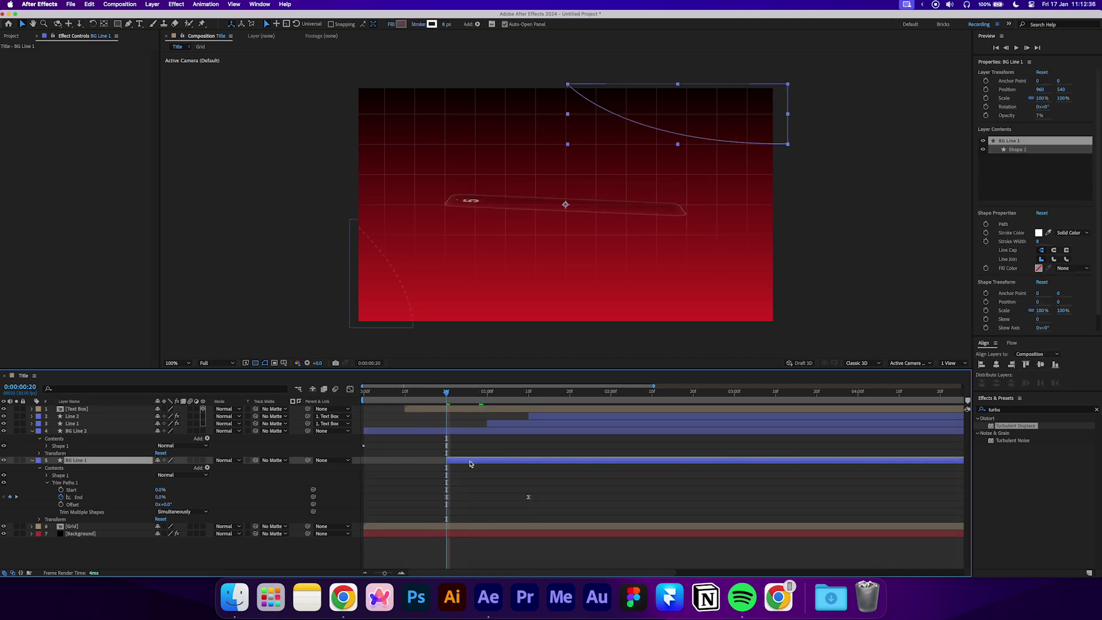
{"action": "left_click", "coordinate": [474, 430]}
{"action": "left_click", "coordinate": [610, 390]}
{"action": "left_click_drag", "start_coordinate": [417, 430], "coordinate": [659, 450]}
{"action": "left_click", "coordinate": [659, 450]}
{"action": "key", "text": "space"}
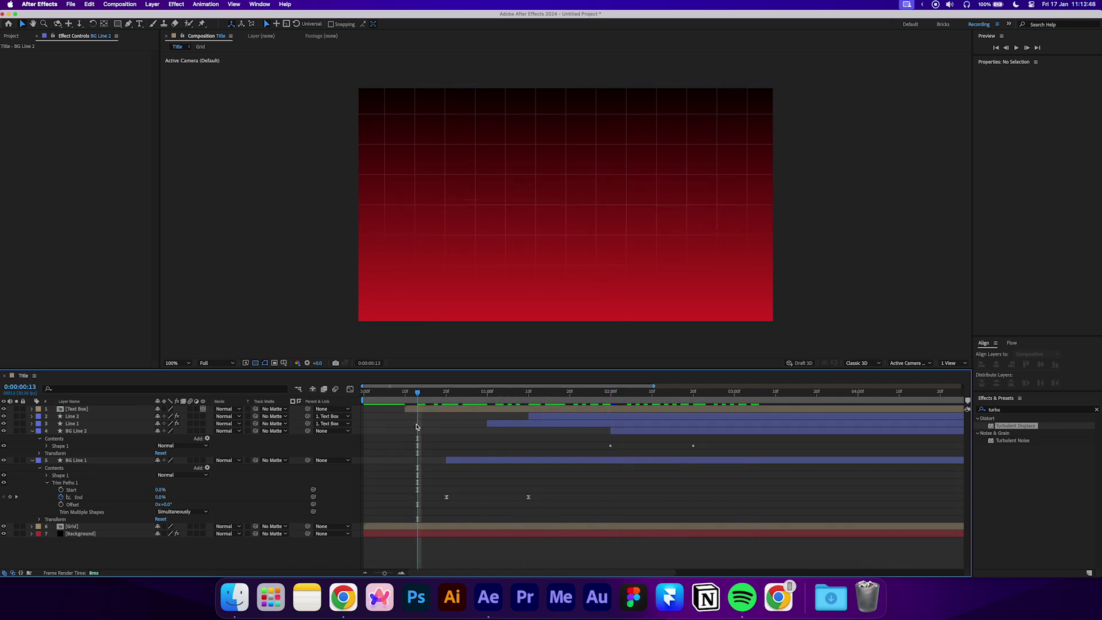
{"action": "left_click", "coordinate": [83, 431]}
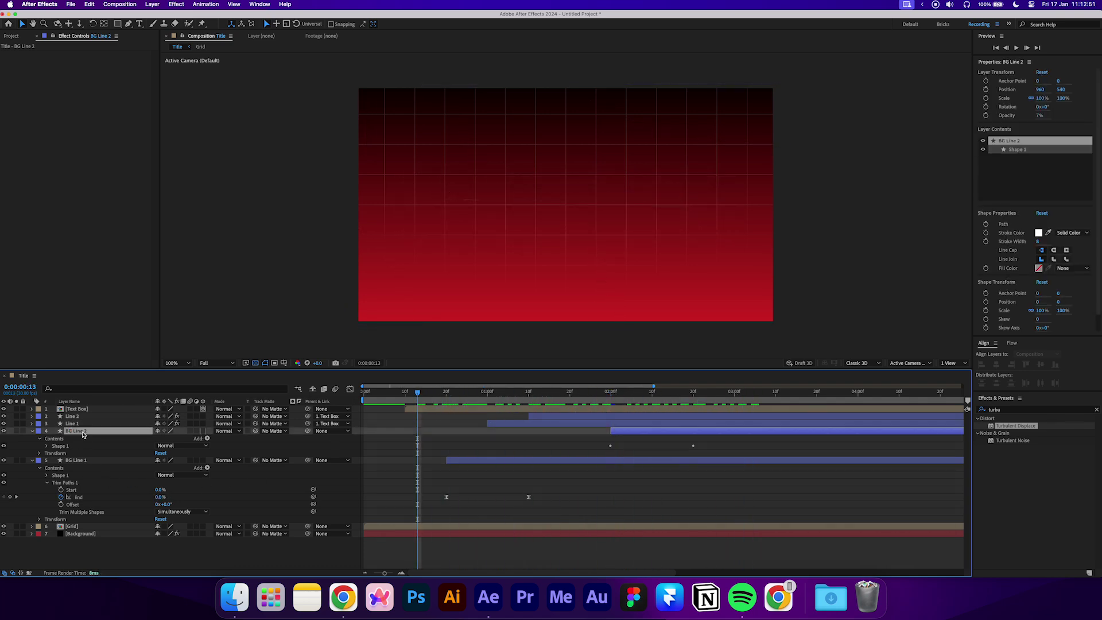
- Pre-compose the background lines, grid and gradient layers into a precomp named 'Background'
{"action": "left_click", "coordinate": [88, 533], "text": "shift"}
{"action": "right_click", "coordinate": [92, 533]}
{"action": "left_click", "coordinate": [136, 518]}
{"action": "type", "text": "B"}
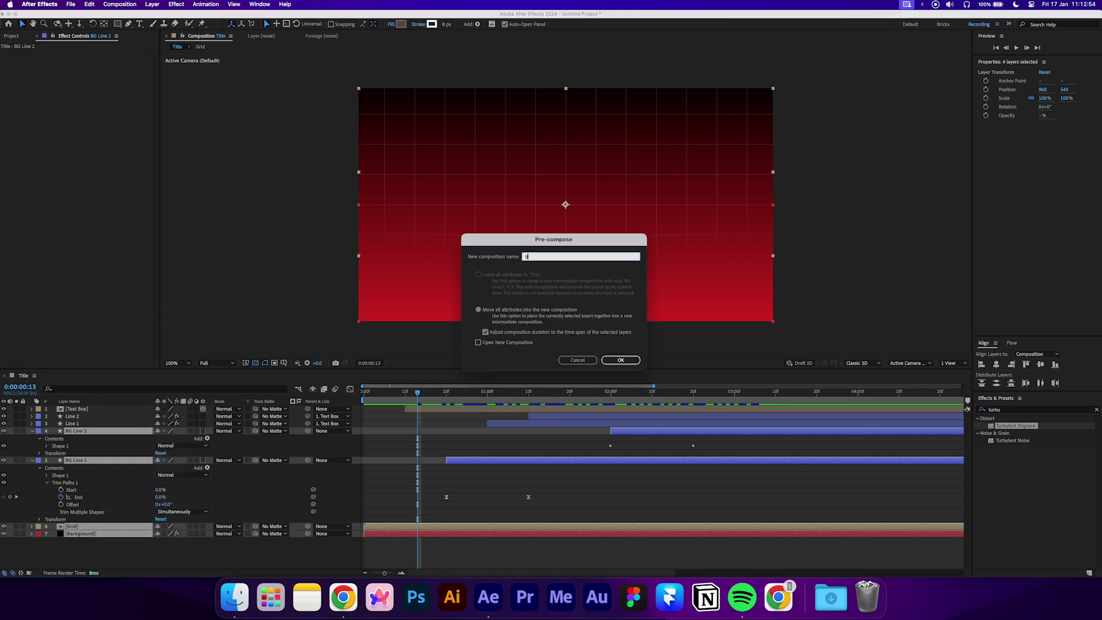
{"action": "type", "text": "ackground"}
{"action": "key", "text": "Return"}
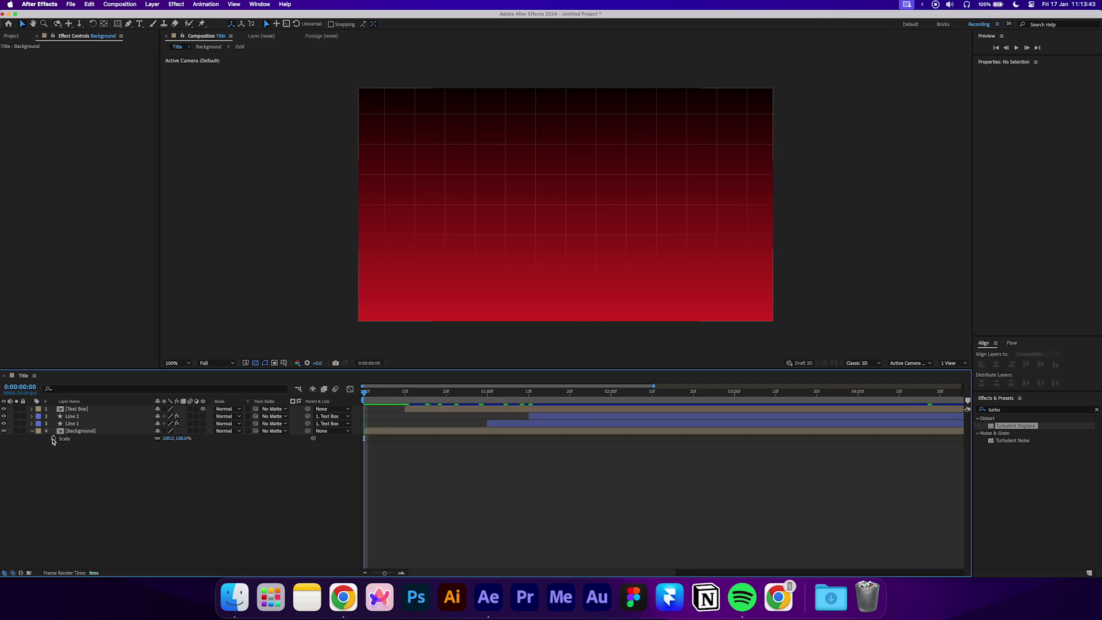
- Keyframe Background's Scale at 130% at the start, 101% at 1 second, then back to 130%
{"action": "left_click", "coordinate": [53, 438]}
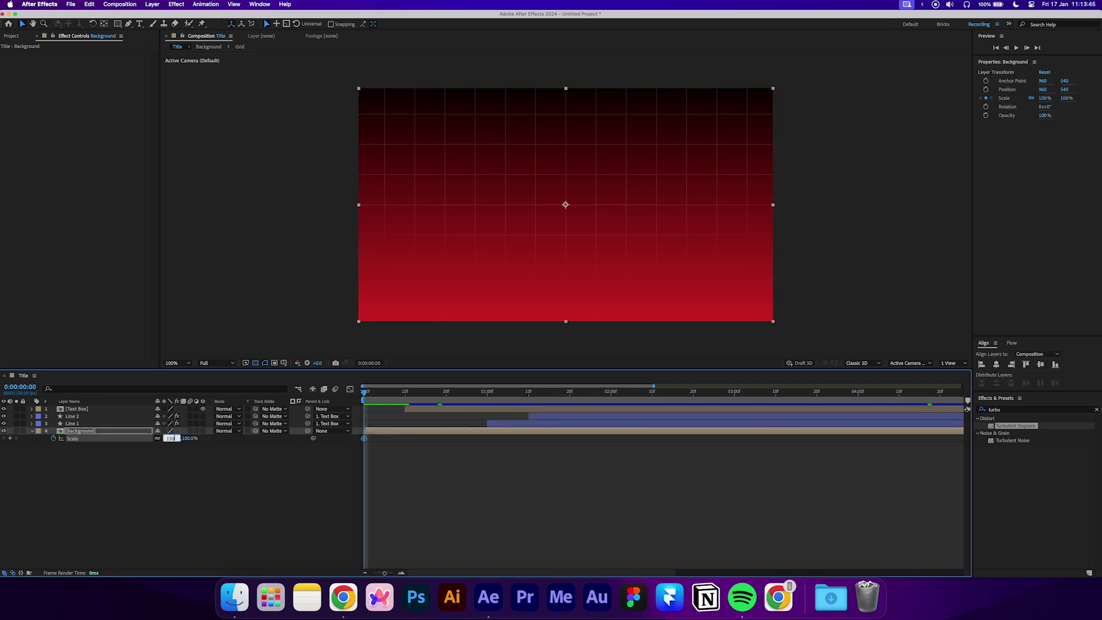
{"action": "key", "text": "Return"}
{"action": "left_click_drag", "start_coordinate": [452, 398], "coordinate": [487, 396]}
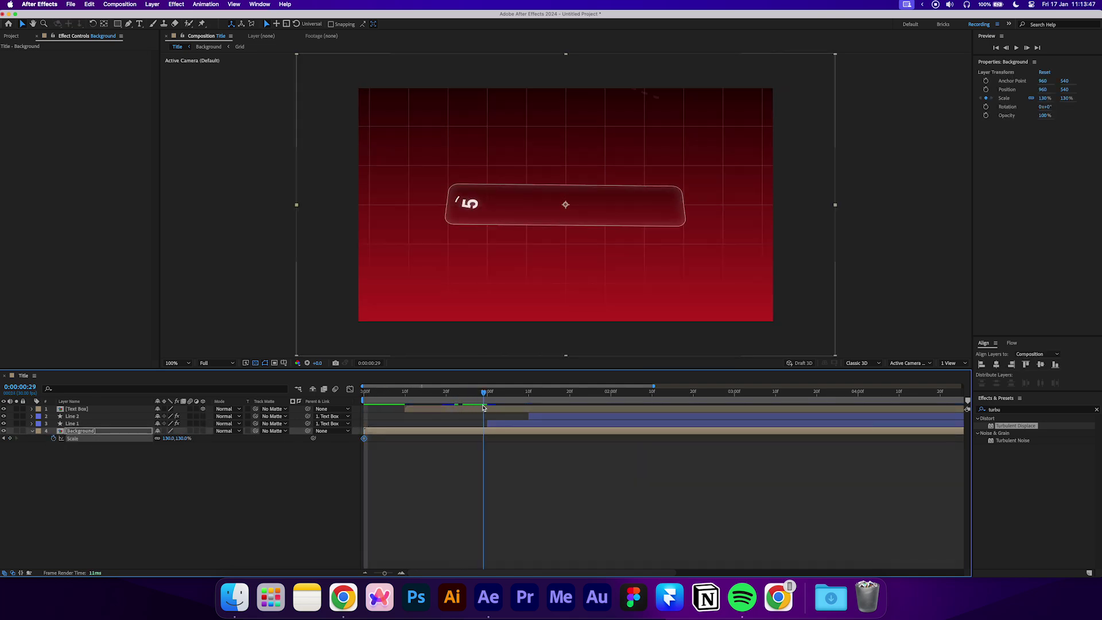
{"action": "type", "text": "101"}
{"action": "key", "text": "Return"}
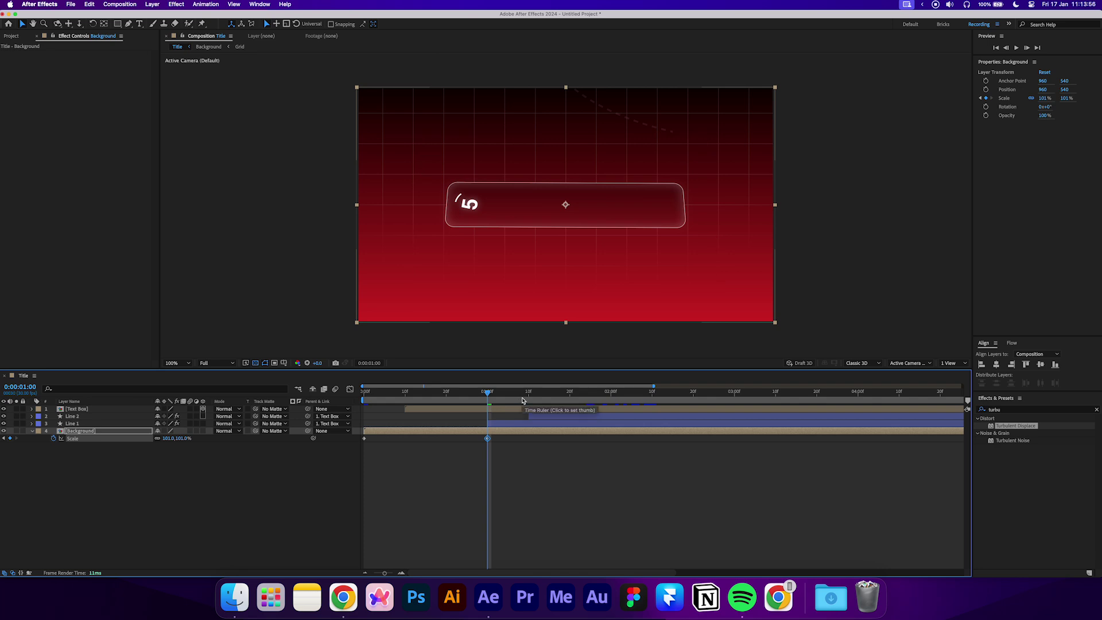
{"action": "key", "text": "space"}
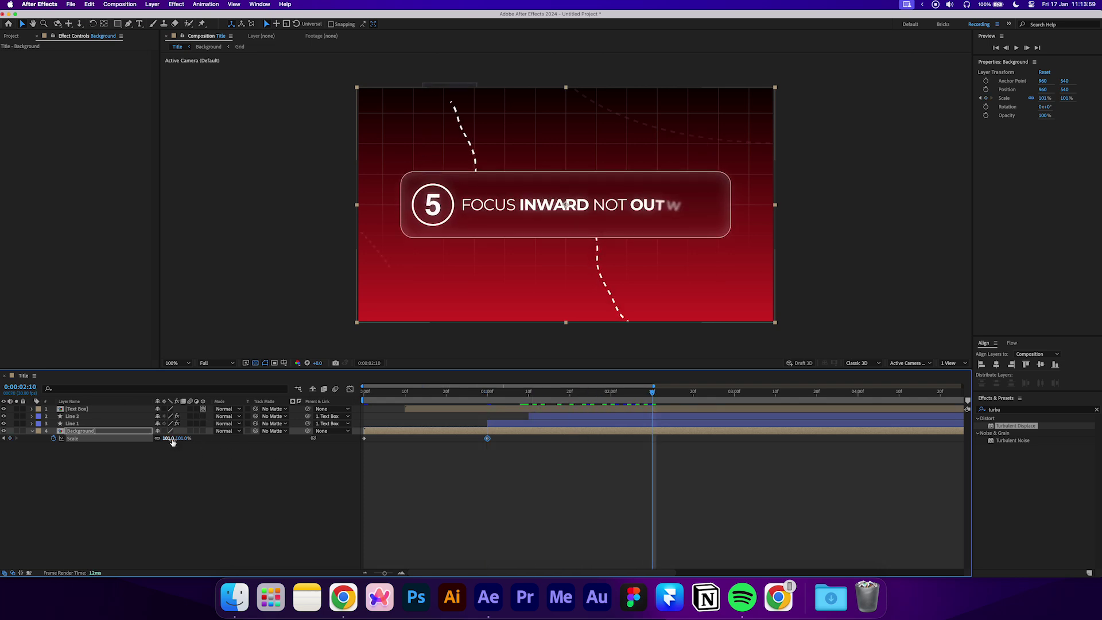
{"action": "type", "text": "0"}
{"action": "key", "text": "Return"}
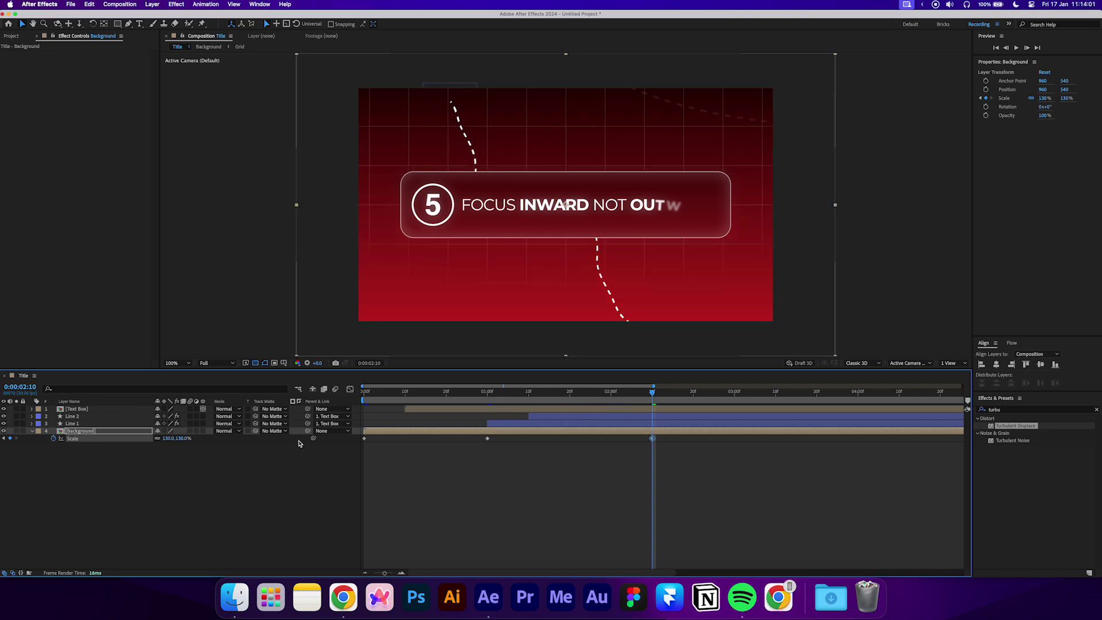
{"action": "left_click_drag", "start_coordinate": [688, 463], "coordinate": [353, 435]}
- Apply Easy Ease to the Scale keyframes and lengthen each ease influence in the speed graph
{"action": "right_click", "coordinate": [364, 438]}
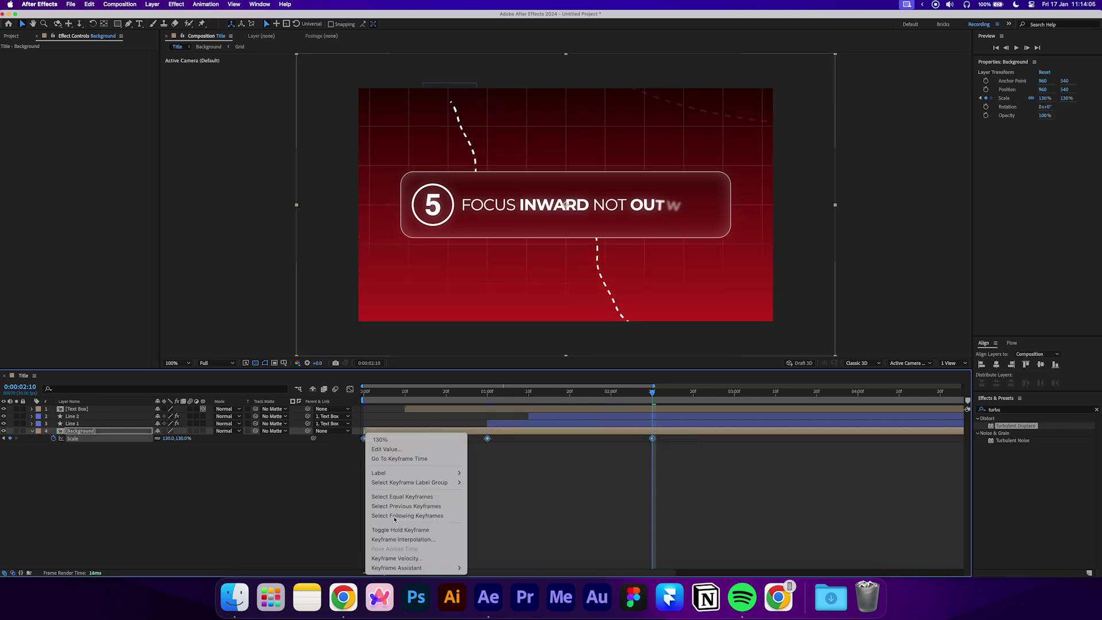
{"action": "left_click", "coordinate": [516, 518]}
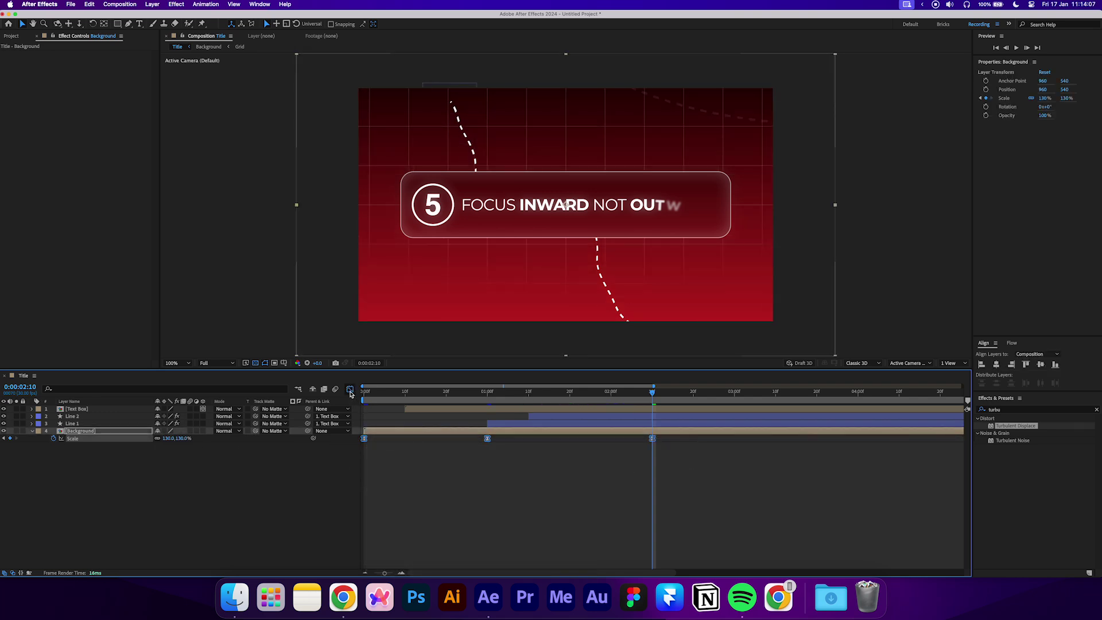
{"action": "left_click", "coordinate": [350, 390]}
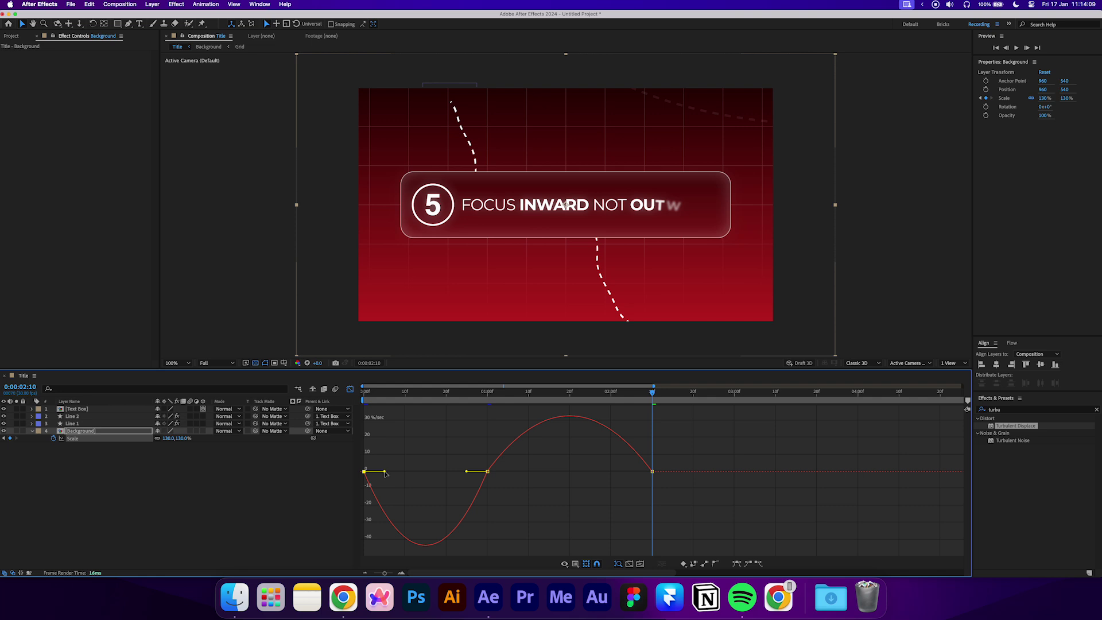
{"action": "mouse_move", "coordinate": [385, 473]}
{"action": "left_mouse_down"}
{"action": "mouse_move", "coordinate": [409, 473]}
{"action": "mouse_move", "coordinate": [400, 474]}
{"action": "left_mouse_up"}
{"action": "left_click", "coordinate": [487, 464]}
{"action": "left_click_drag", "start_coordinate": [466, 464], "coordinate": [447, 467]}
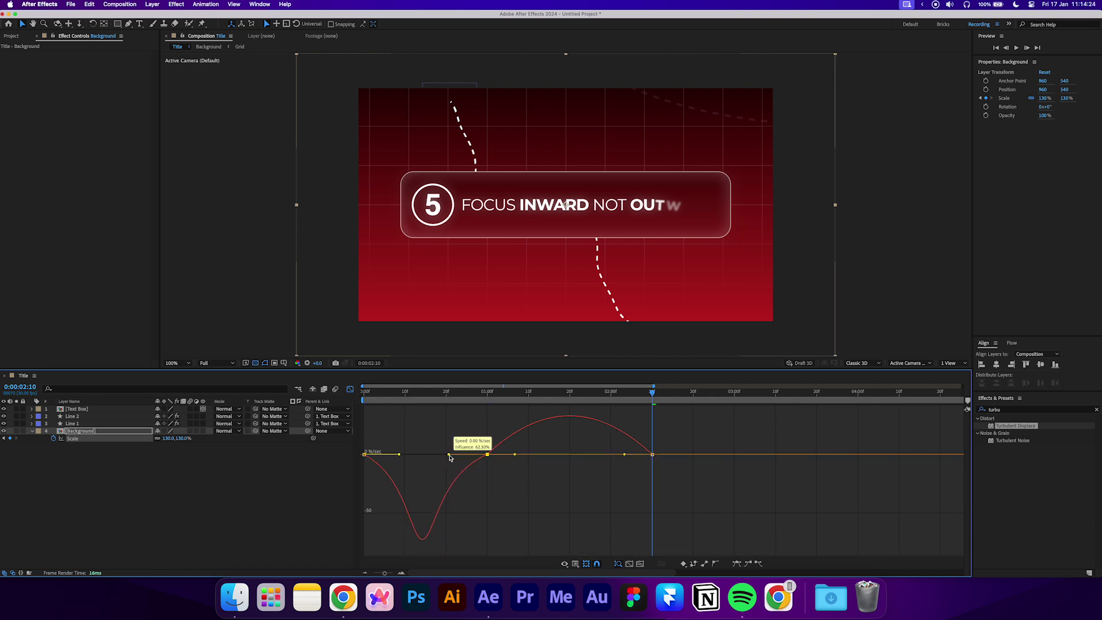
{"action": "left_click_drag", "start_coordinate": [515, 454], "coordinate": [539, 459]}
{"action": "left_click_drag", "start_coordinate": [627, 465], "coordinate": [604, 465]}
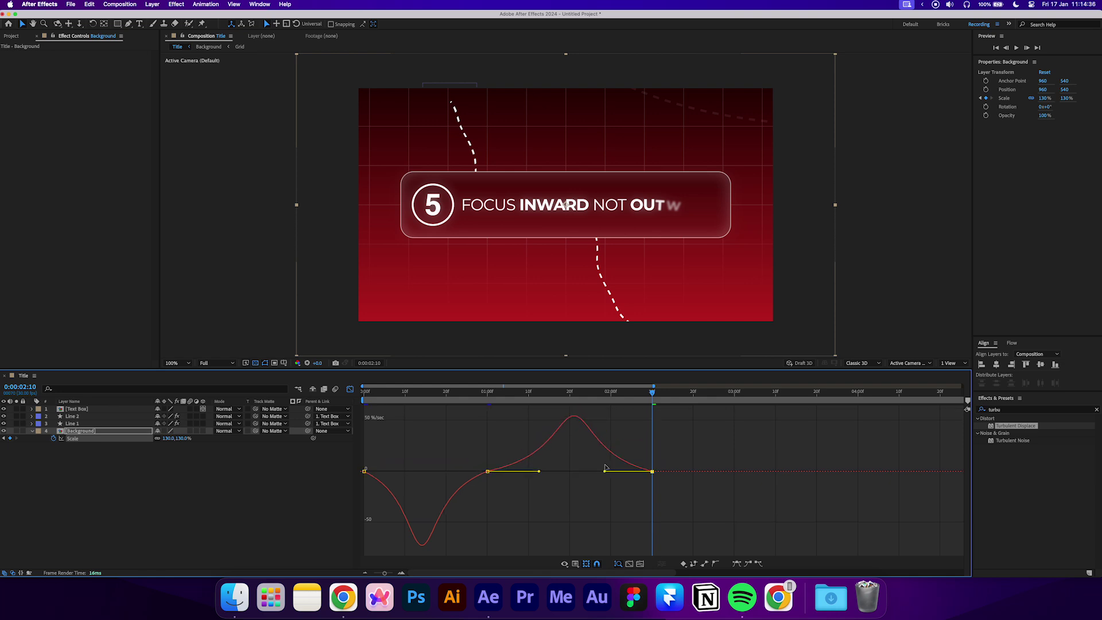
- Return to the layer bars and preview the eased background scale-in
{"action": "left_click", "coordinate": [350, 389]}
{"action": "key", "text": "space"}
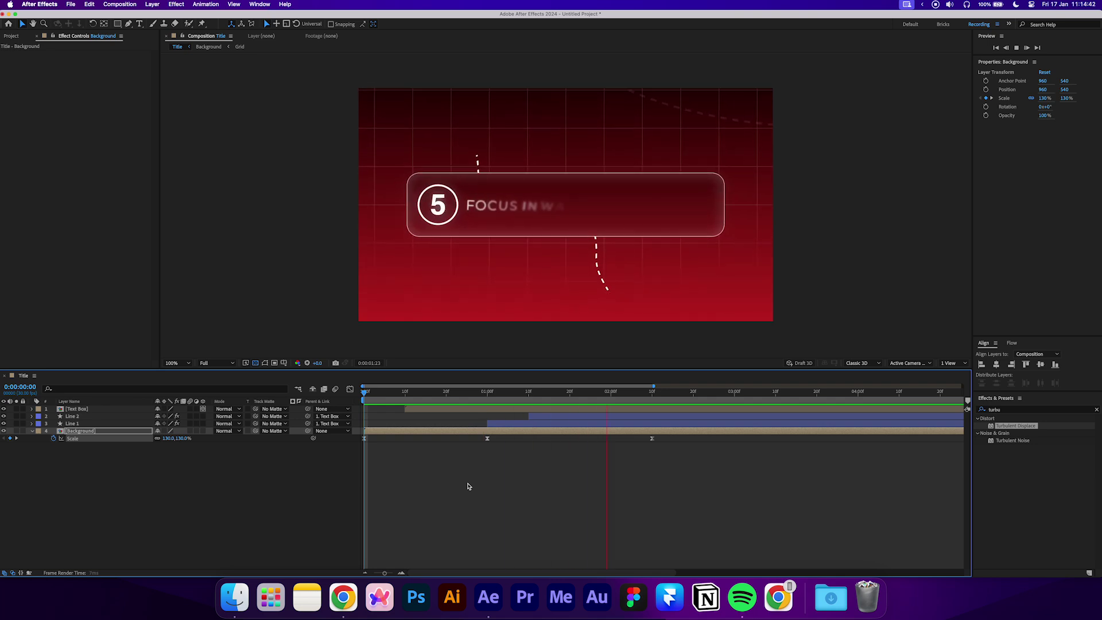
{"action": "key", "text": "space"}
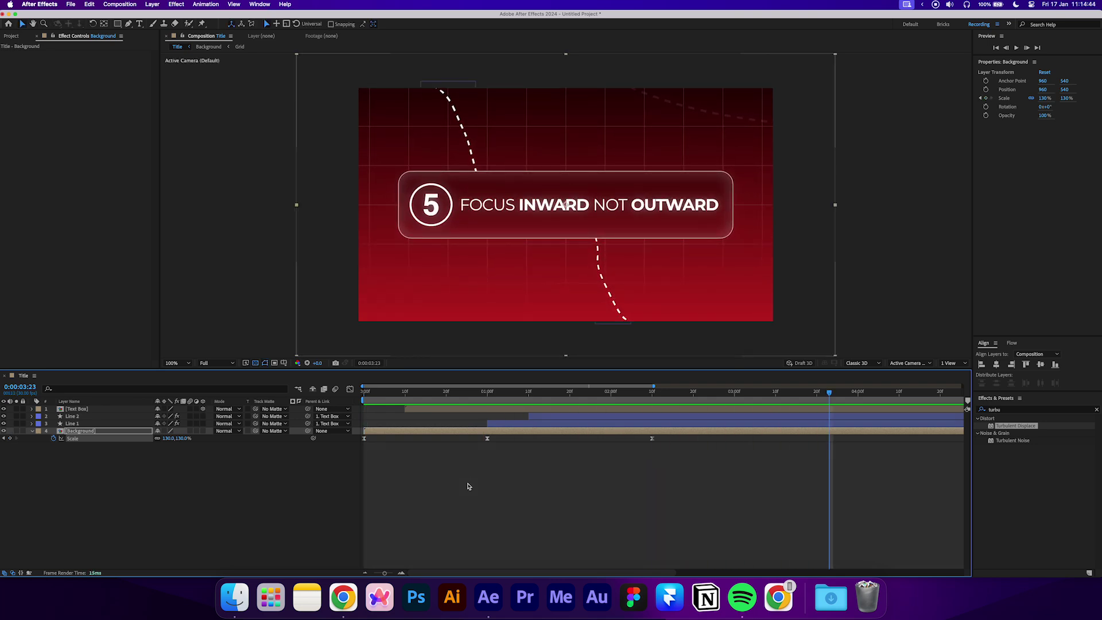
- Create a new adjustment layer at the top of the Title composition
{"action": "right_click", "coordinate": [255, 498]}
{"action": "mouse_move", "coordinate": [287, 460]}
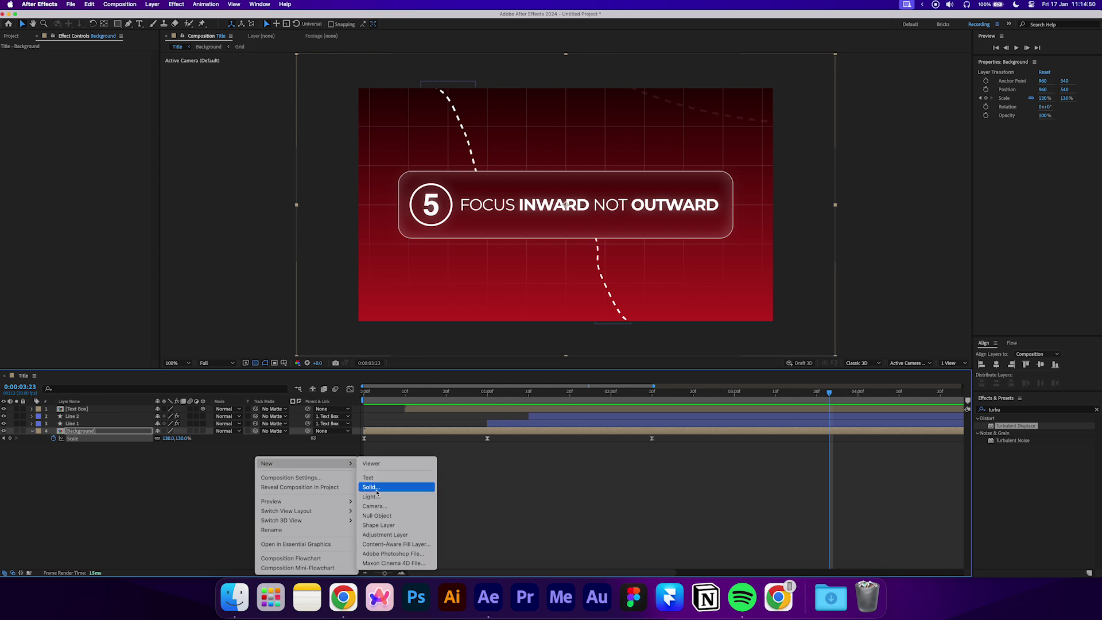
{"action": "left_click", "coordinate": [389, 535]}
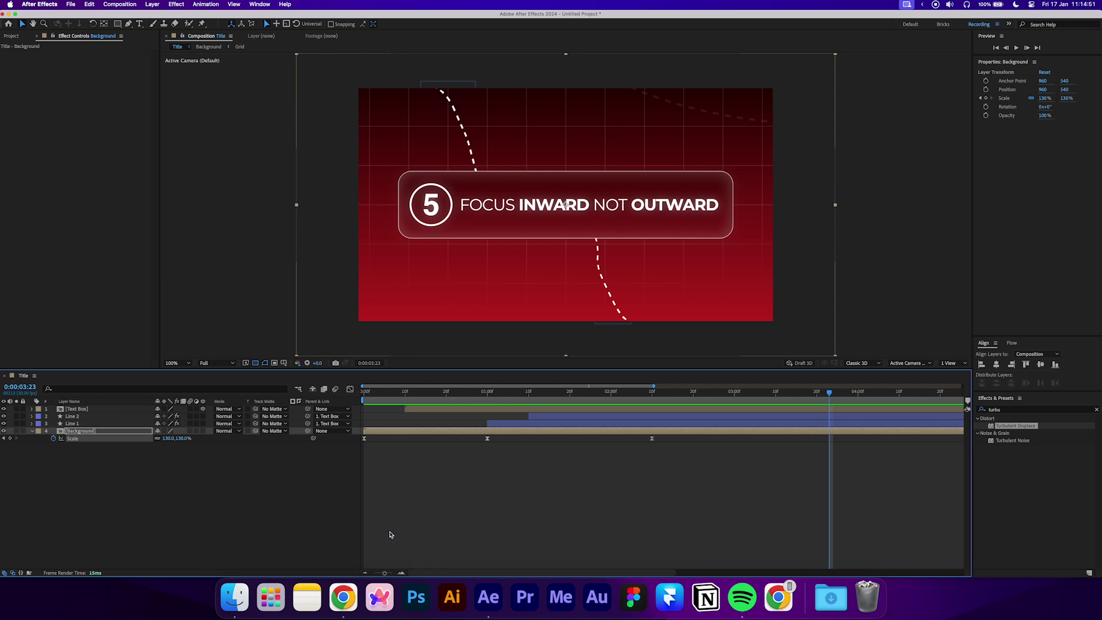
{"action": "left_click", "coordinate": [140, 474]}
- Apply Posterize Time at 15 fps to the adjustment layer and preview the result
{"action": "left_click", "coordinate": [1096, 409]}
{"action": "type", "text": "posterize"}
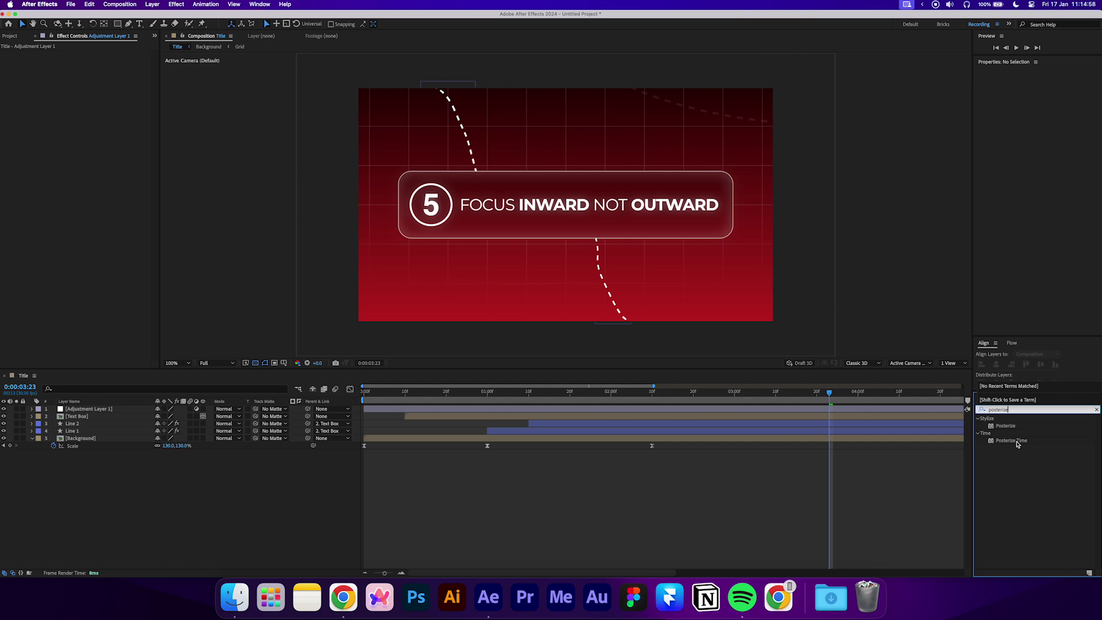
{"action": "left_click_drag", "start_coordinate": [1016, 442], "coordinate": [794, 414]}
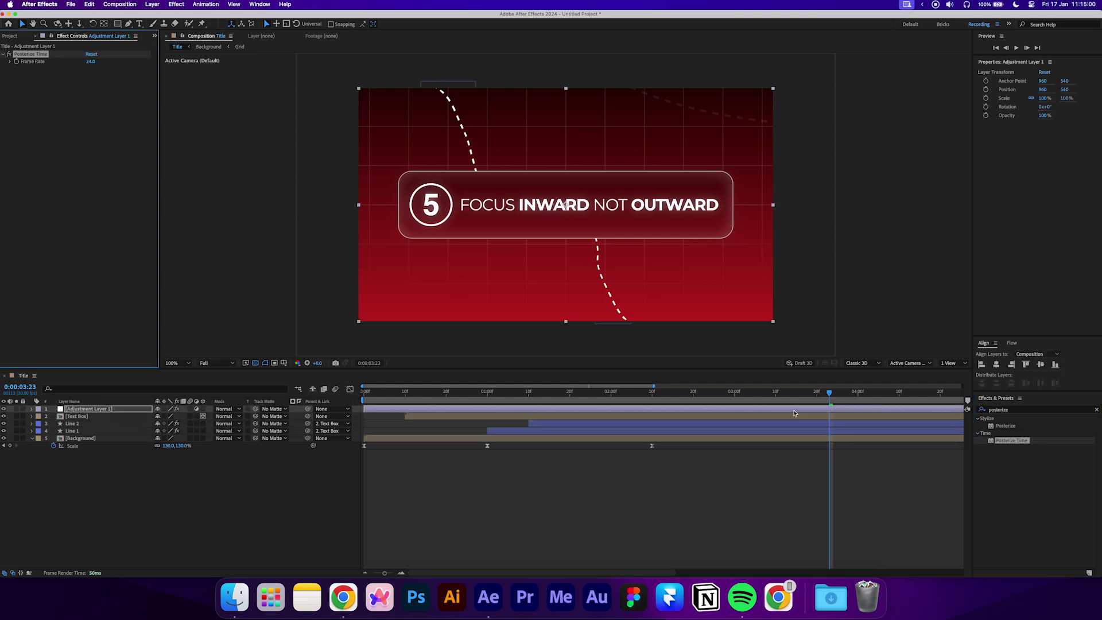
{"action": "left_click", "coordinate": [113, 143]}
{"action": "left_click_drag", "start_coordinate": [376, 390], "coordinate": [358, 394]}
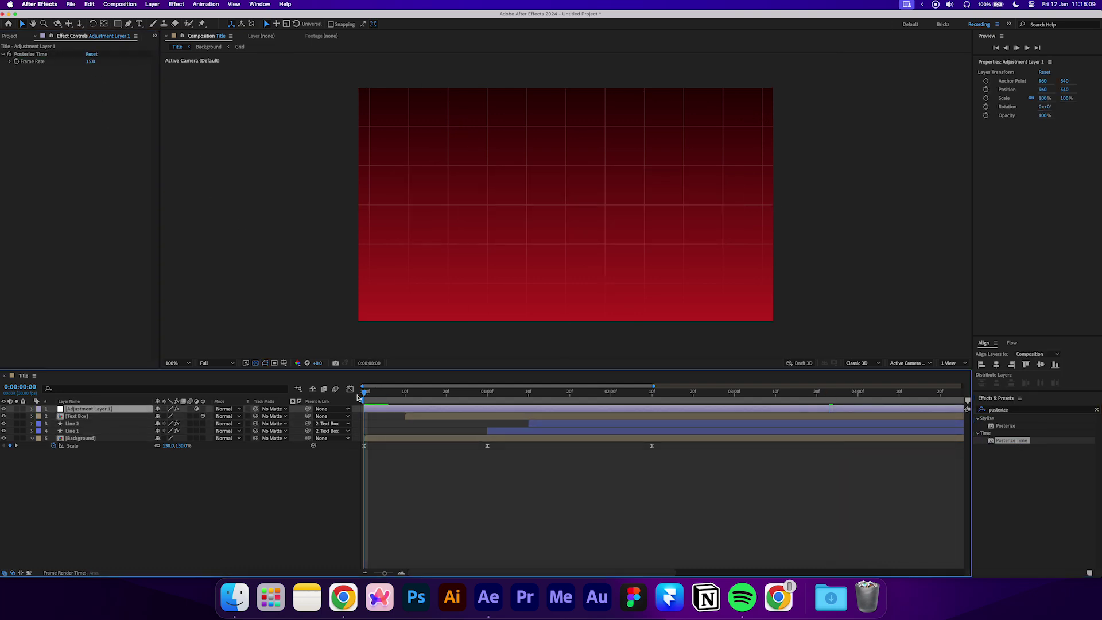
{"action": "key", "text": "space"}
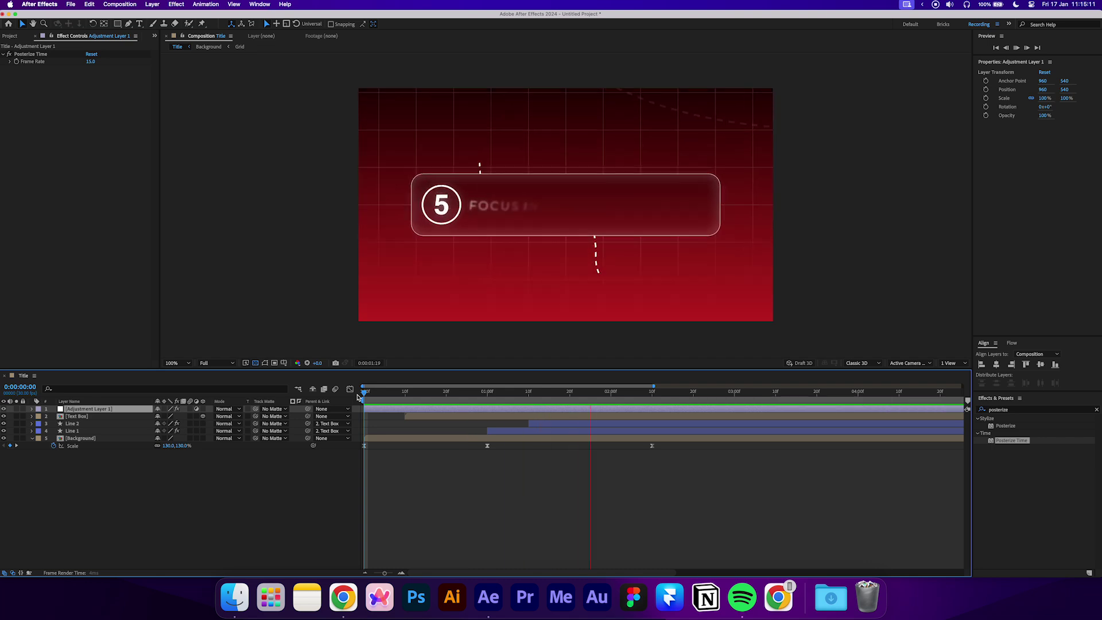
{"action": "left_click", "coordinate": [350, 395]}
{"action": "left_click", "coordinate": [171, 363]}
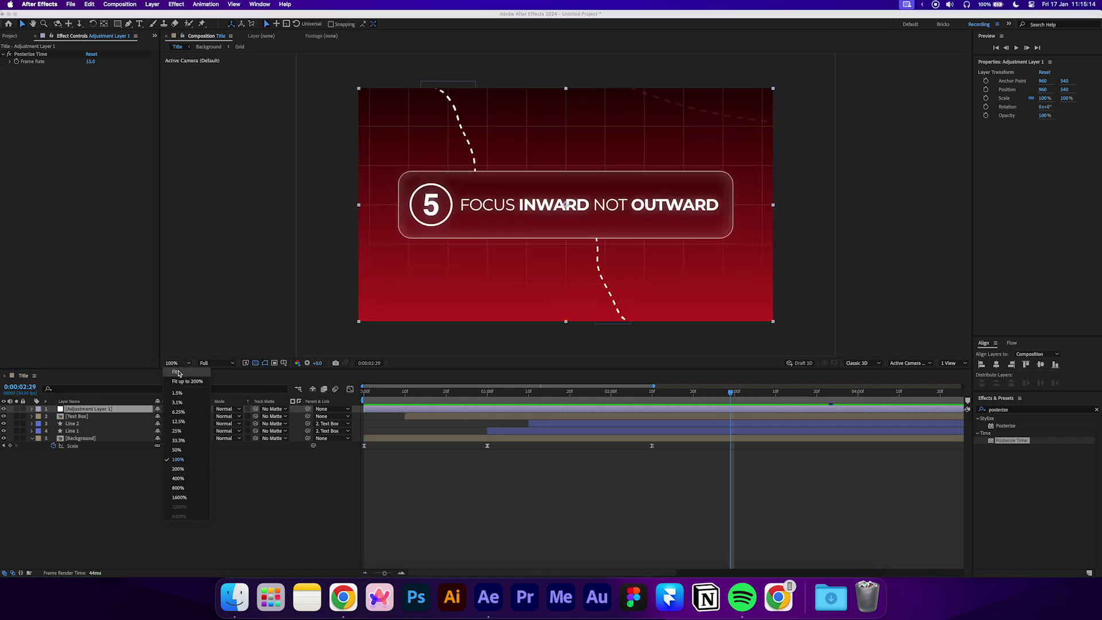
- Apply Turbulent Displace to the adjustment layer with Amount 10 and Size 12
{"action": "left_click", "coordinate": [172, 374]}
{"action": "double_click", "coordinate": [1012, 410]}
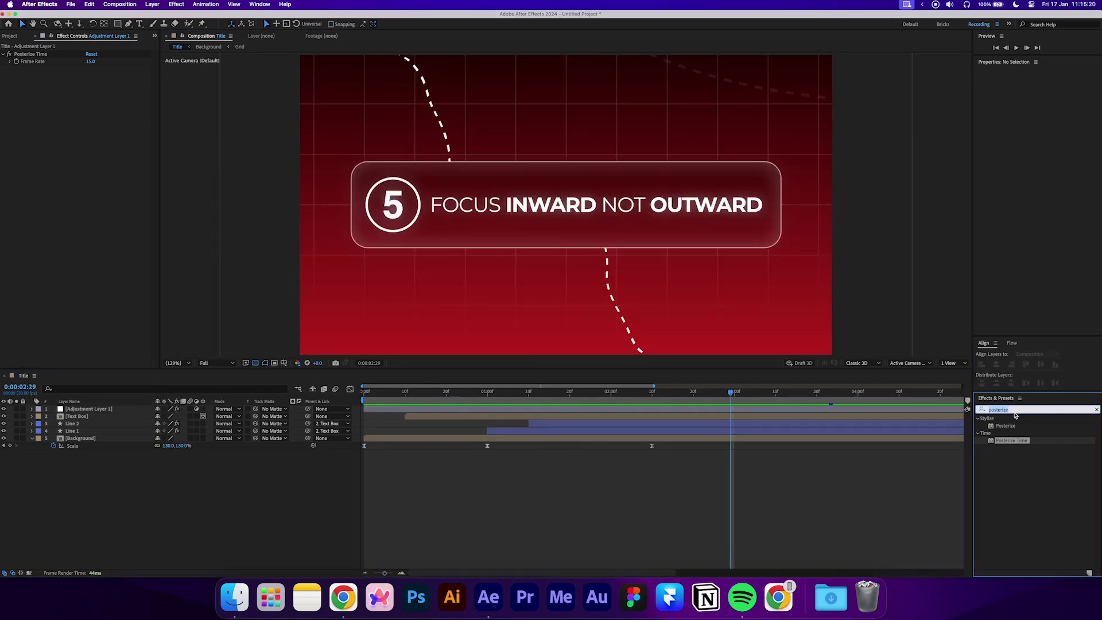
{"action": "type", "text": "turbul"}
{"action": "left_click_drag", "start_coordinate": [1020, 431], "coordinate": [871, 411]}
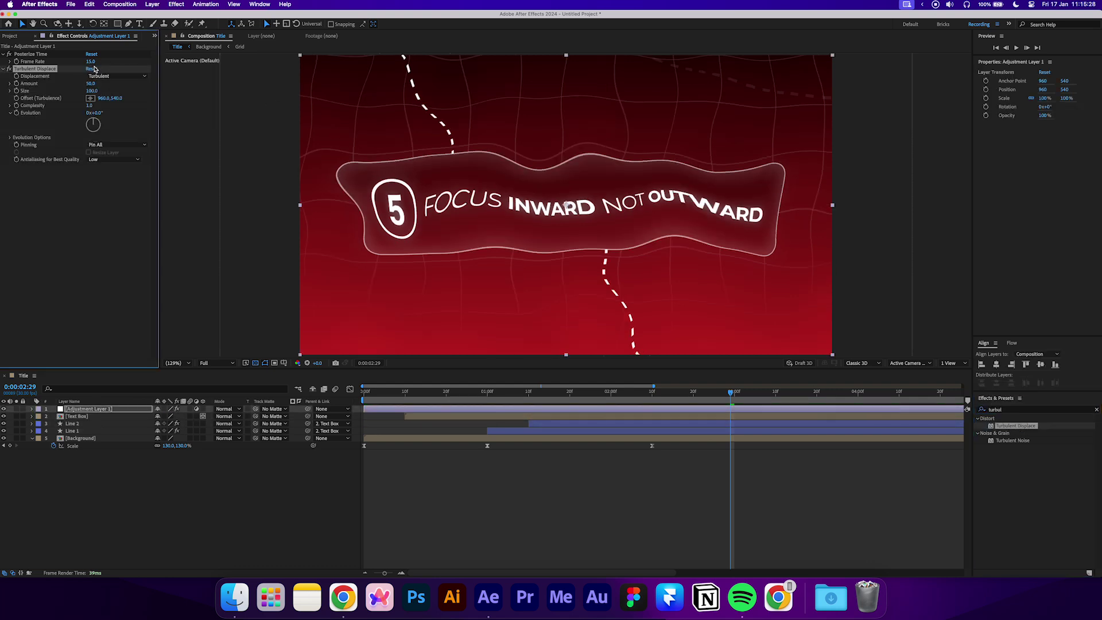
{"action": "left_click", "coordinate": [91, 83]}
{"action": "type", "text": "10"}
{"action": "key", "text": "Return"}
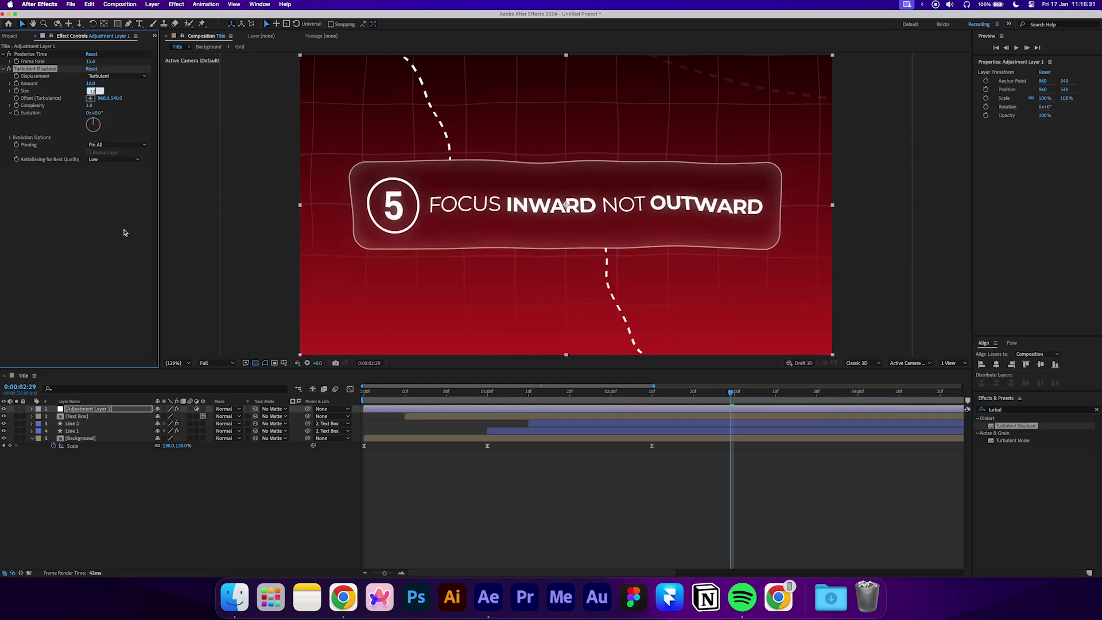
{"action": "type", "text": "12"}
{"action": "key", "text": "Return"}
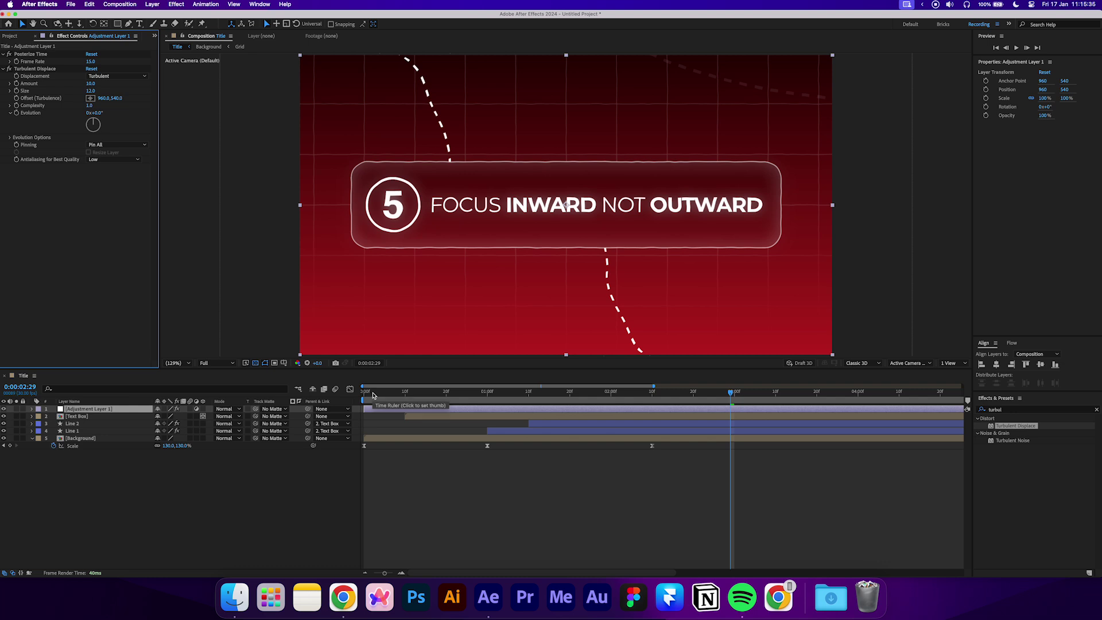
- Keyframe Evolution from 0 at the start to 3 revolutions near six seconds, then preview
{"action": "left_click_drag", "start_coordinate": [373, 395], "coordinate": [364, 395]}
{"action": "left_click", "coordinate": [16, 114]}
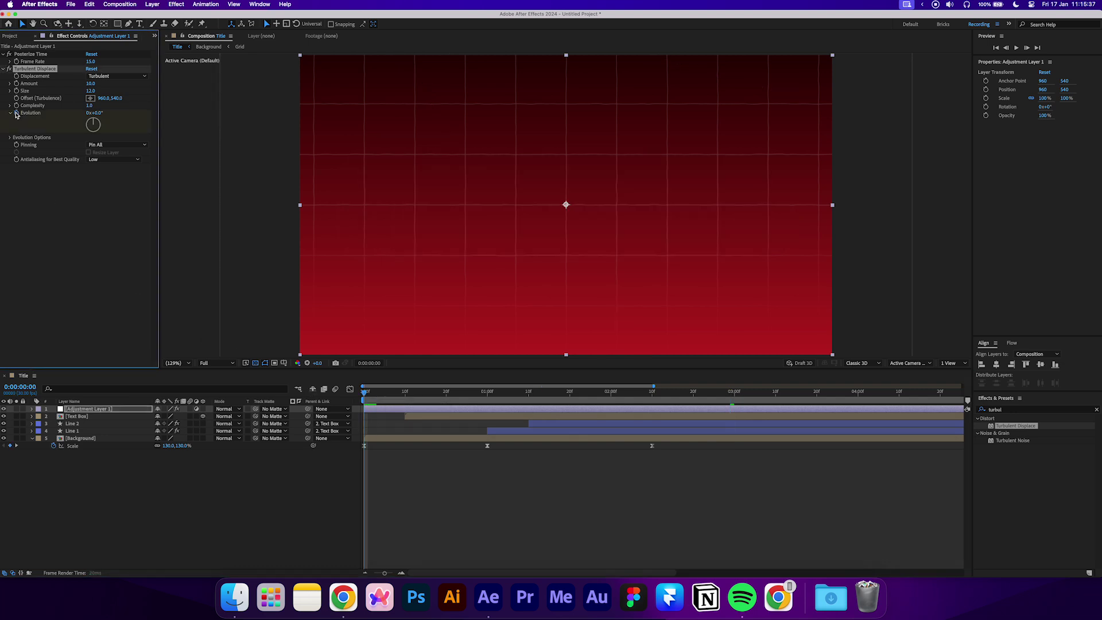
{"action": "left_click", "coordinate": [364, 572]}
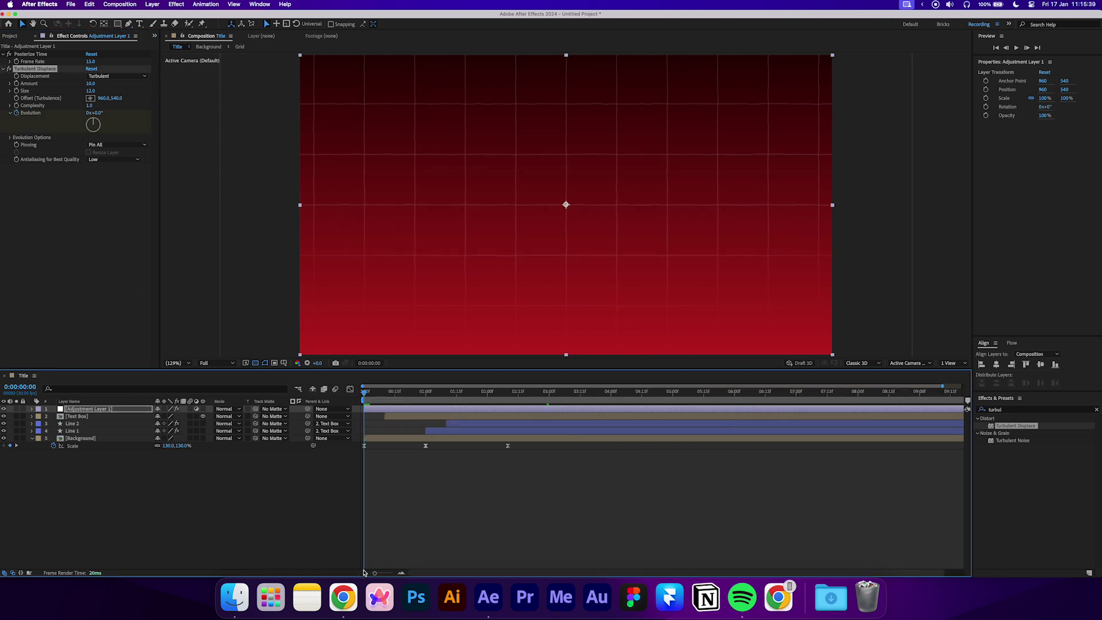
{"action": "left_click_drag", "start_coordinate": [585, 394], "coordinate": [734, 414]}
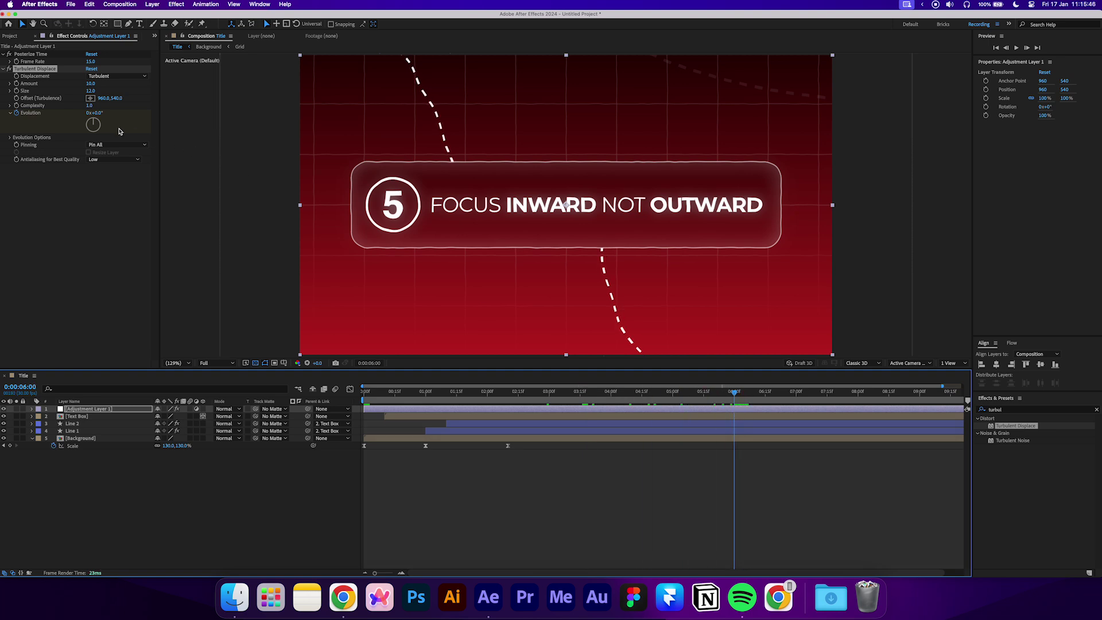
{"action": "left_click_drag", "start_coordinate": [89, 115], "coordinate": [118, 217]}
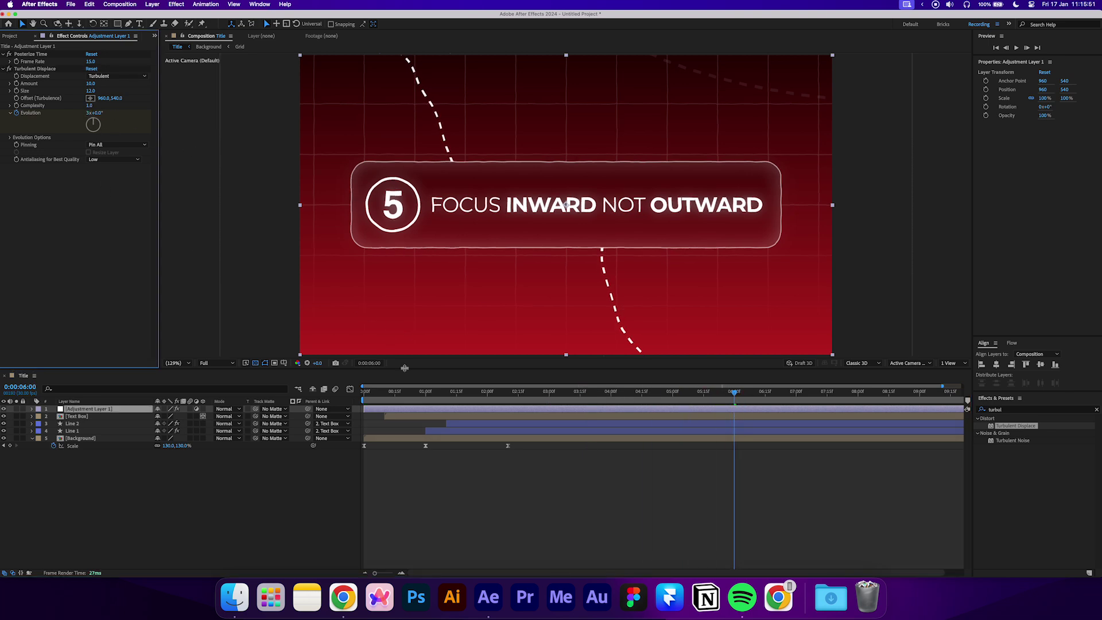
{"action": "key", "text": "Home"}
{"action": "key", "text": "space"}
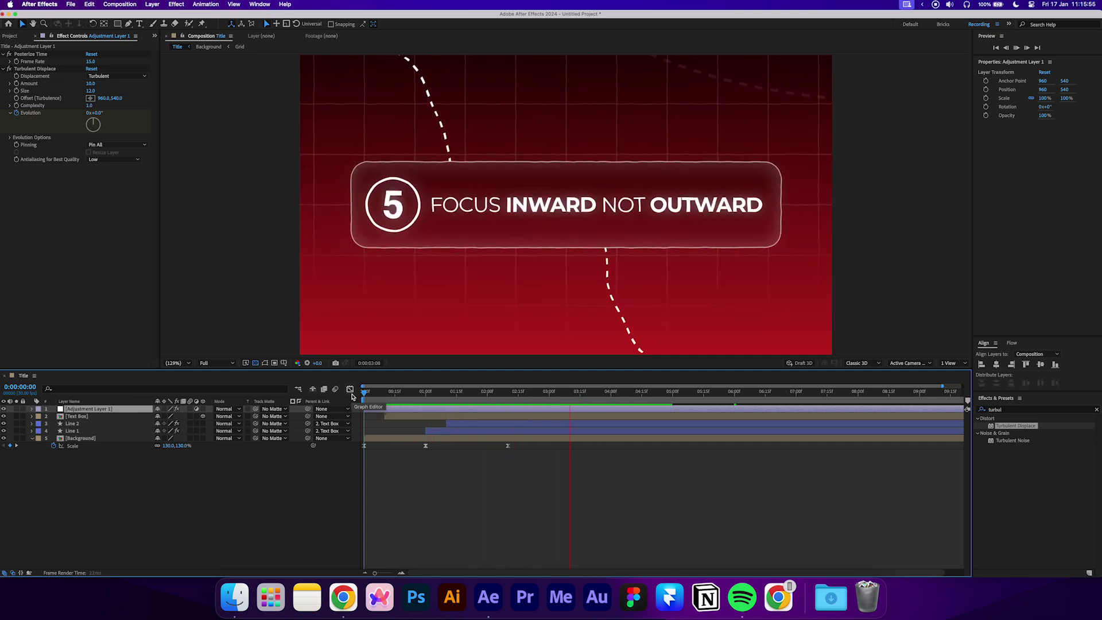
{"action": "key", "text": "space"}
- Apply Noise to the adjustment layer with Amount of Noise set to 5%
{"action": "left_click", "coordinate": [1009, 410]}
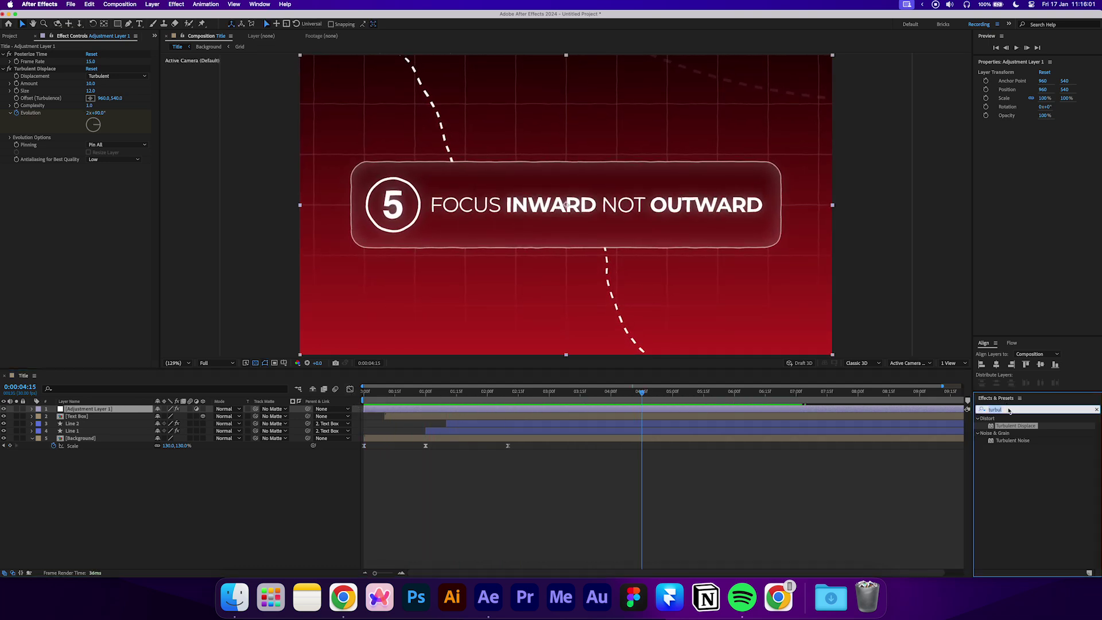
{"action": "type", "text": "noise"}
{"action": "left_click_drag", "start_coordinate": [1007, 456], "coordinate": [128, 257]}
{"action": "type", "text": "5"}
{"action": "key", "text": "Return"}
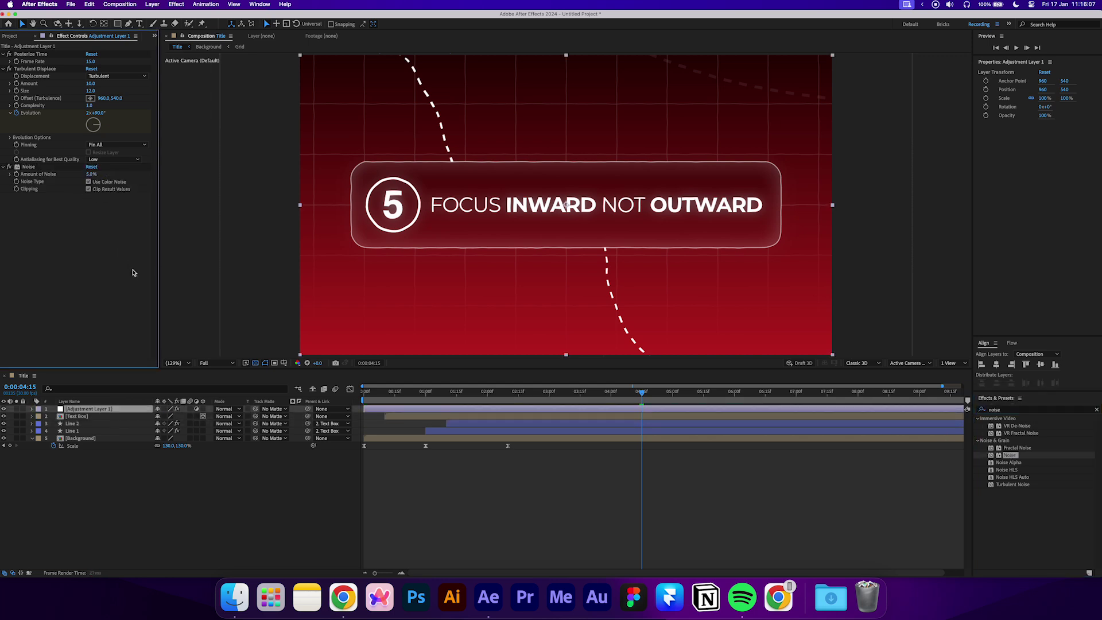
- End the work area at six seconds and preview from the start
{"action": "left_click_drag", "start_coordinate": [641, 393], "coordinate": [736, 407]}
{"action": "key", "text": "n"}
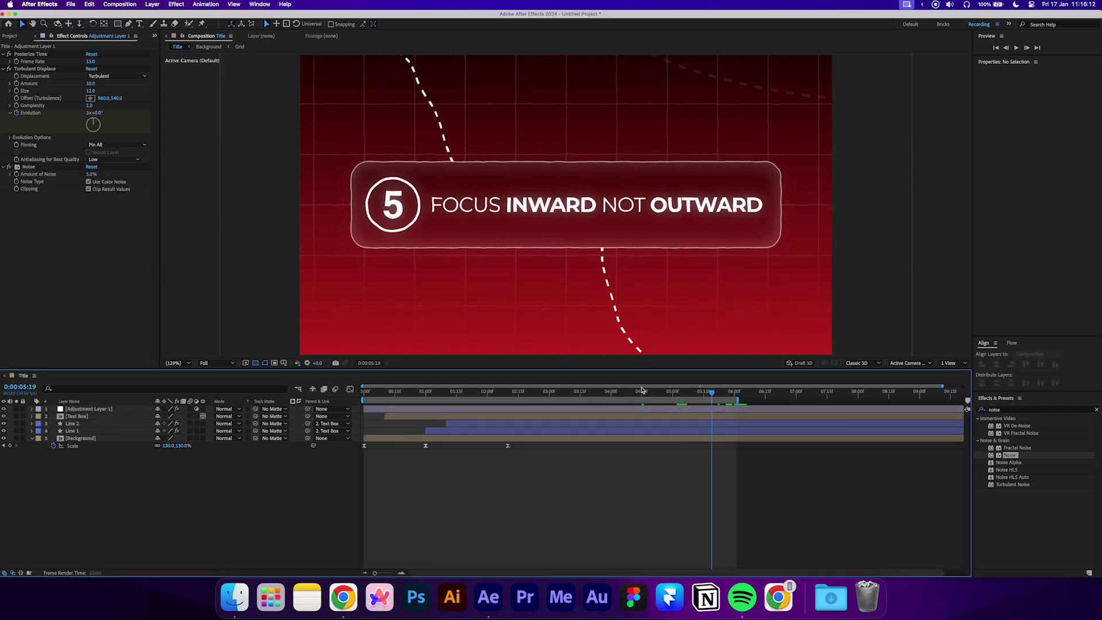
{"action": "key", "text": "space"}
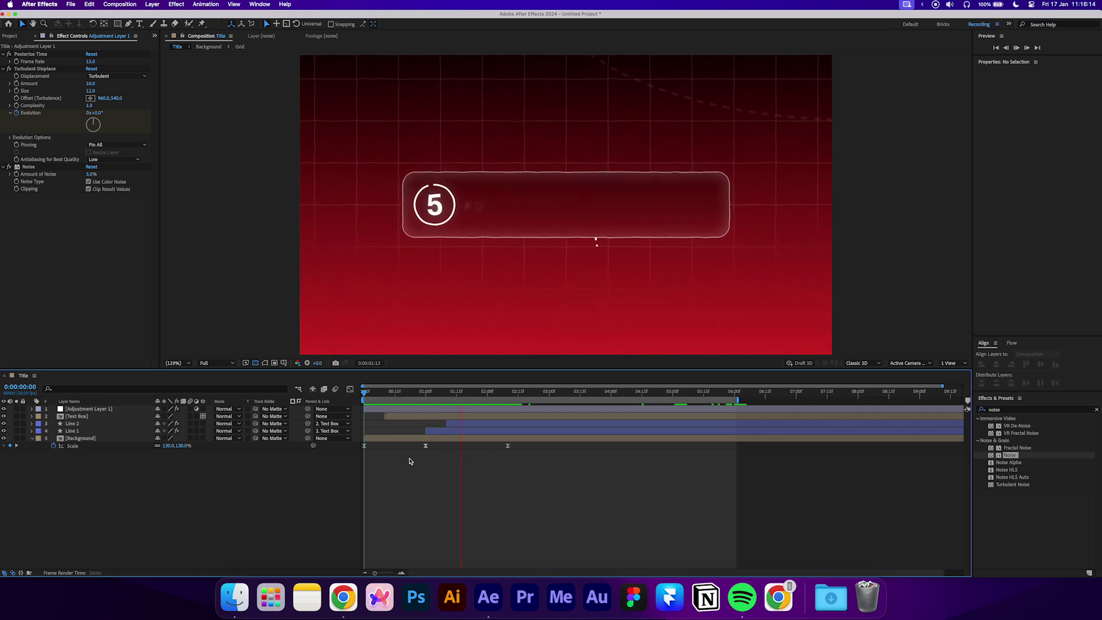